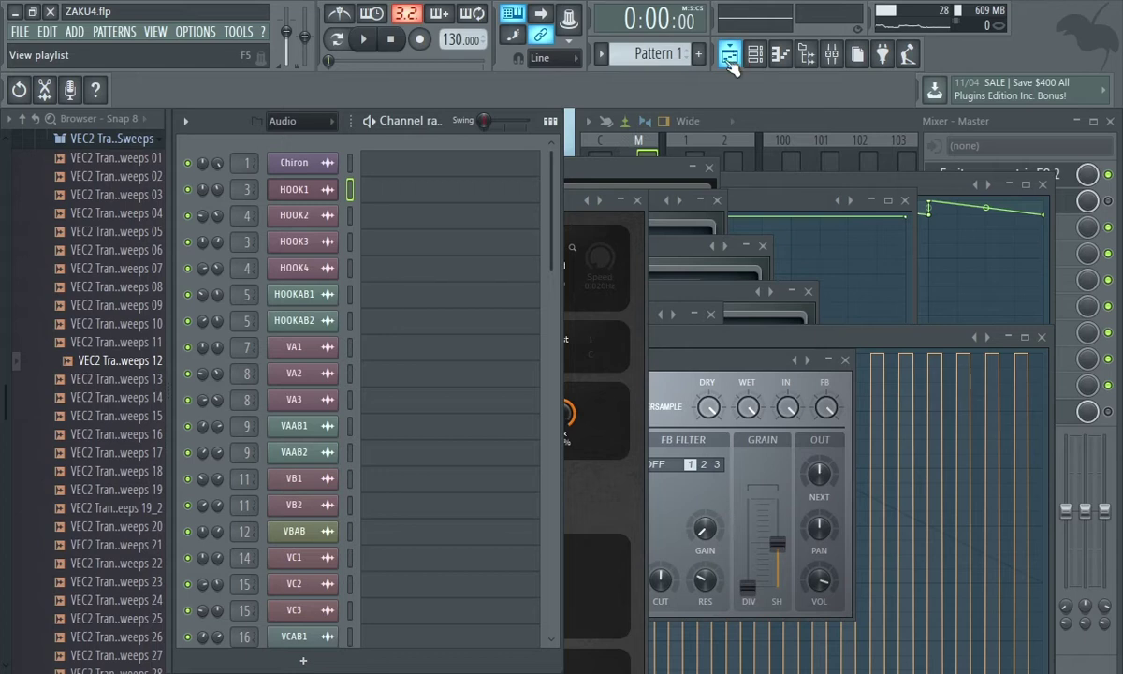
- Open the playlist and look through the audio clip channels in the channel rack
left_click(730, 62)
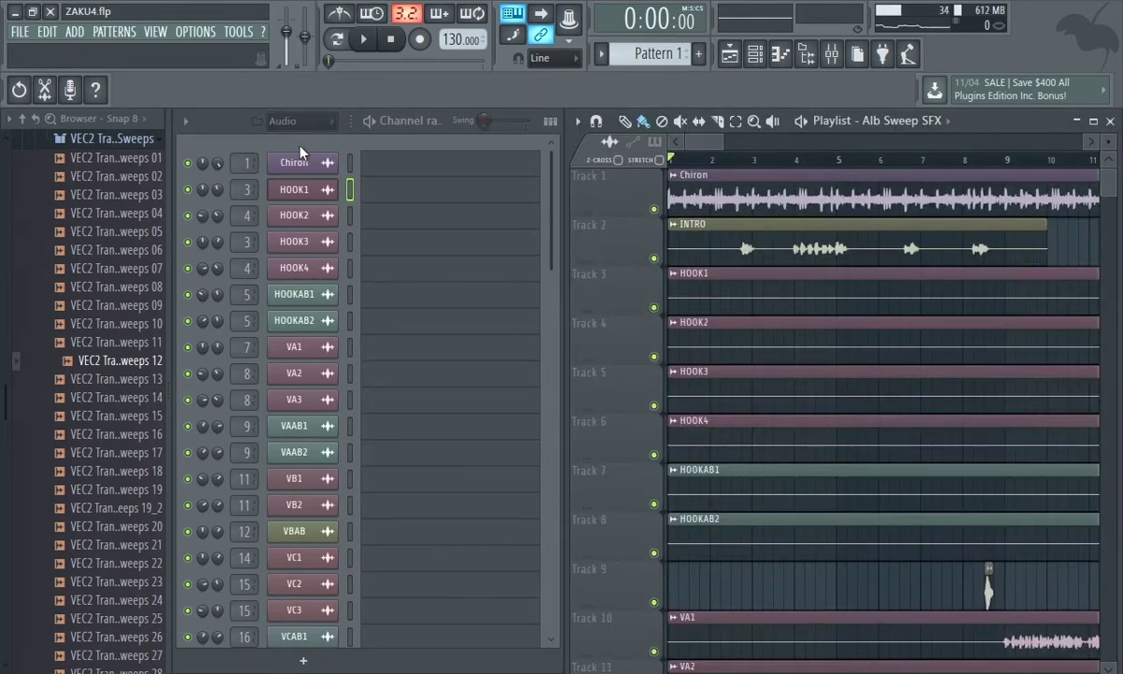
left_click(301, 146)
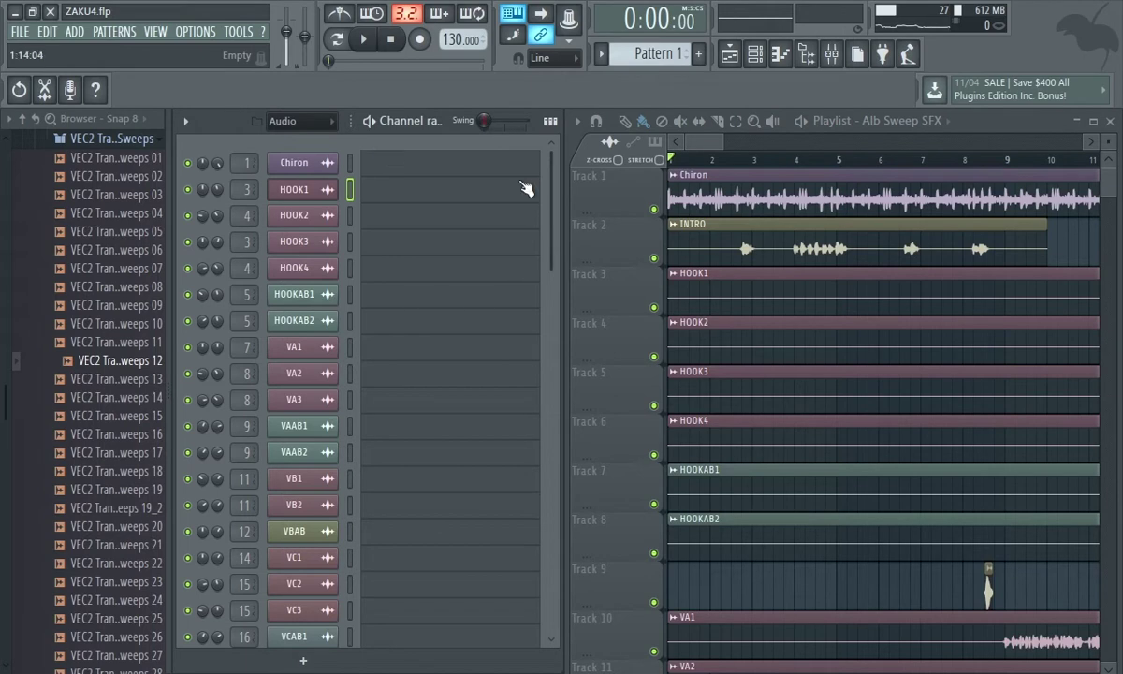
left_click_drag(545, 188, 544, 249)
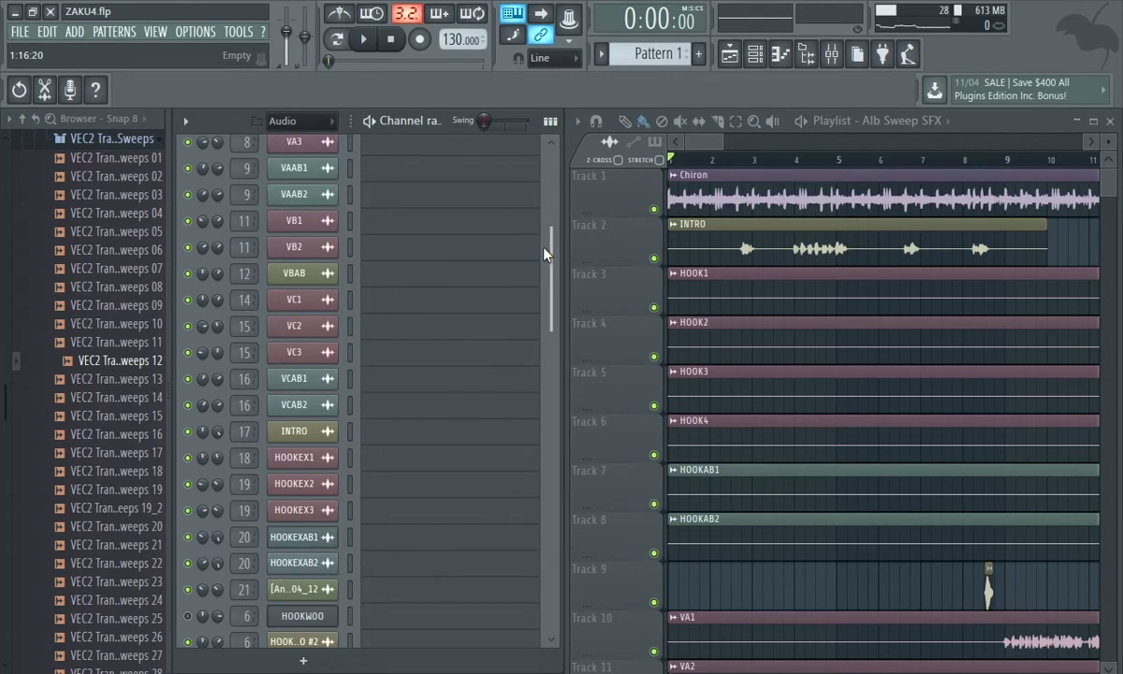
left_click_drag(546, 253, 522, 113)
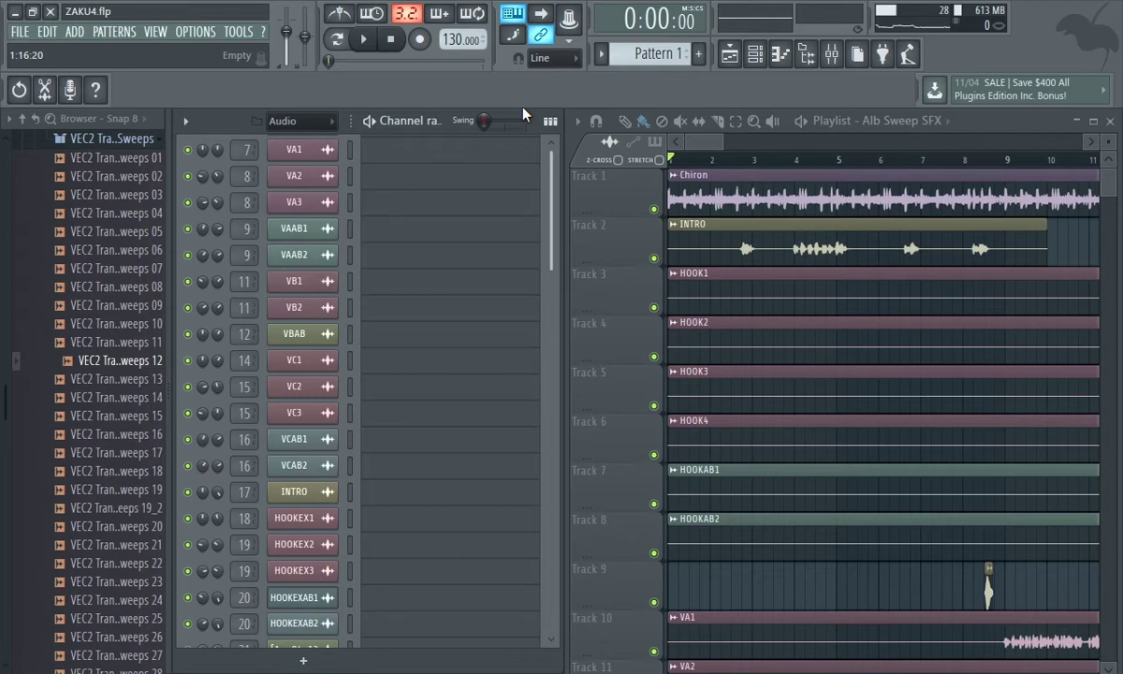
scroll(298, 179, "up", 3)
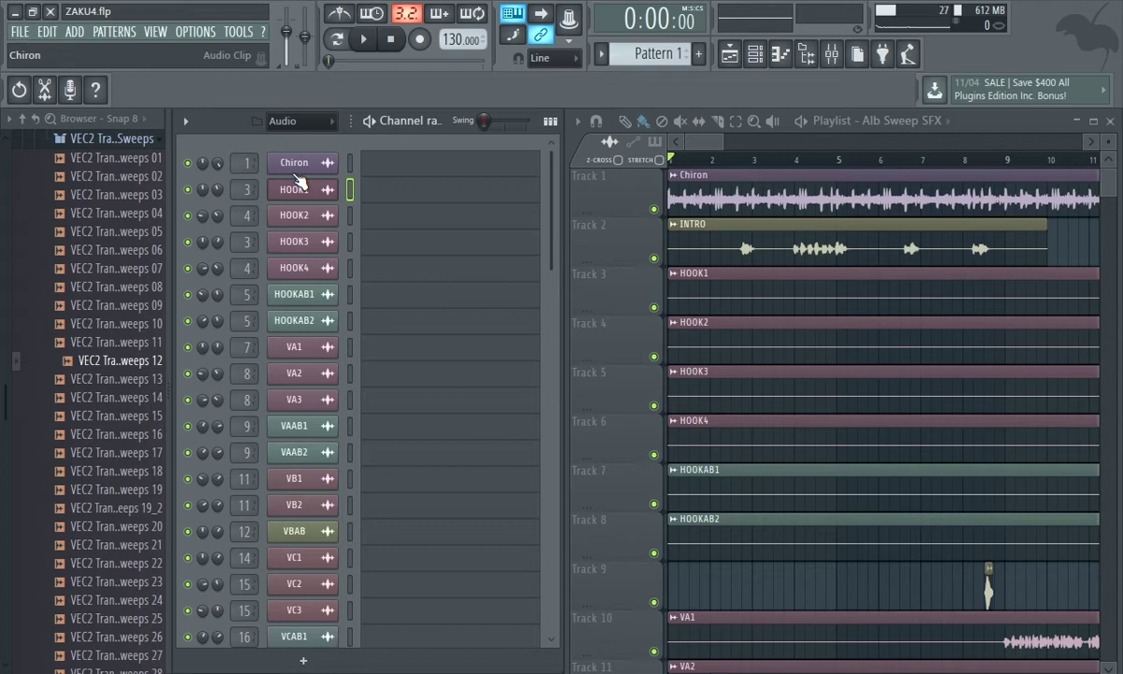
- Fit the whole arrangement in the playlist view and look through its vocal, effect and automation tracks
left_click(758, 123)
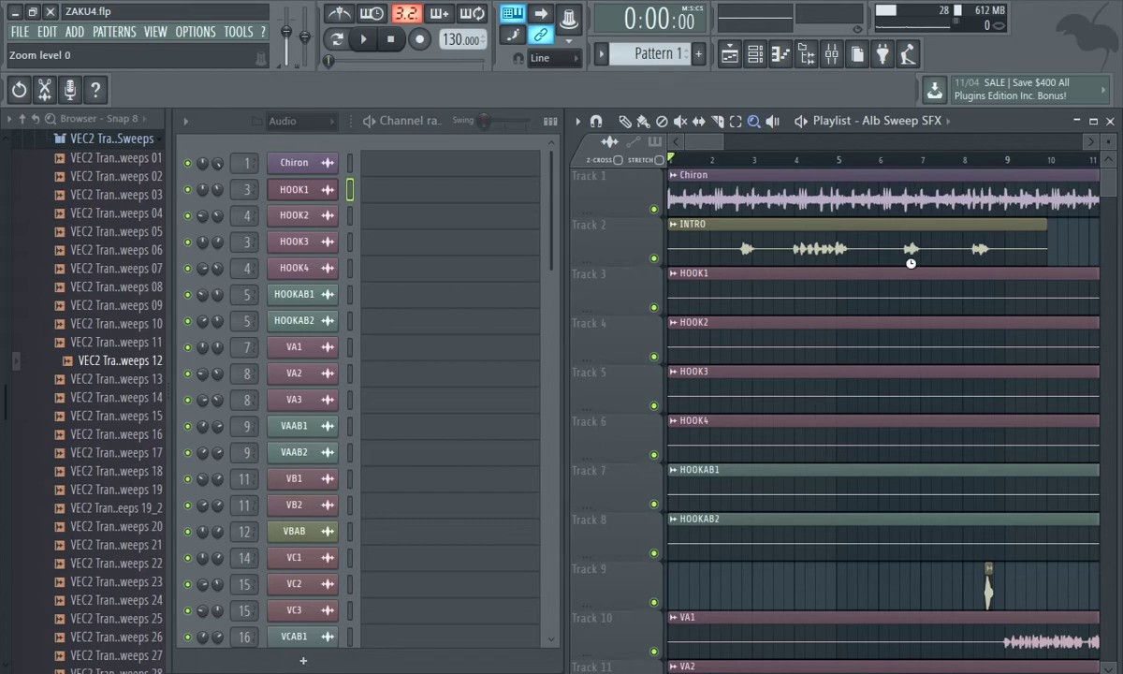
right_click(788, 354)
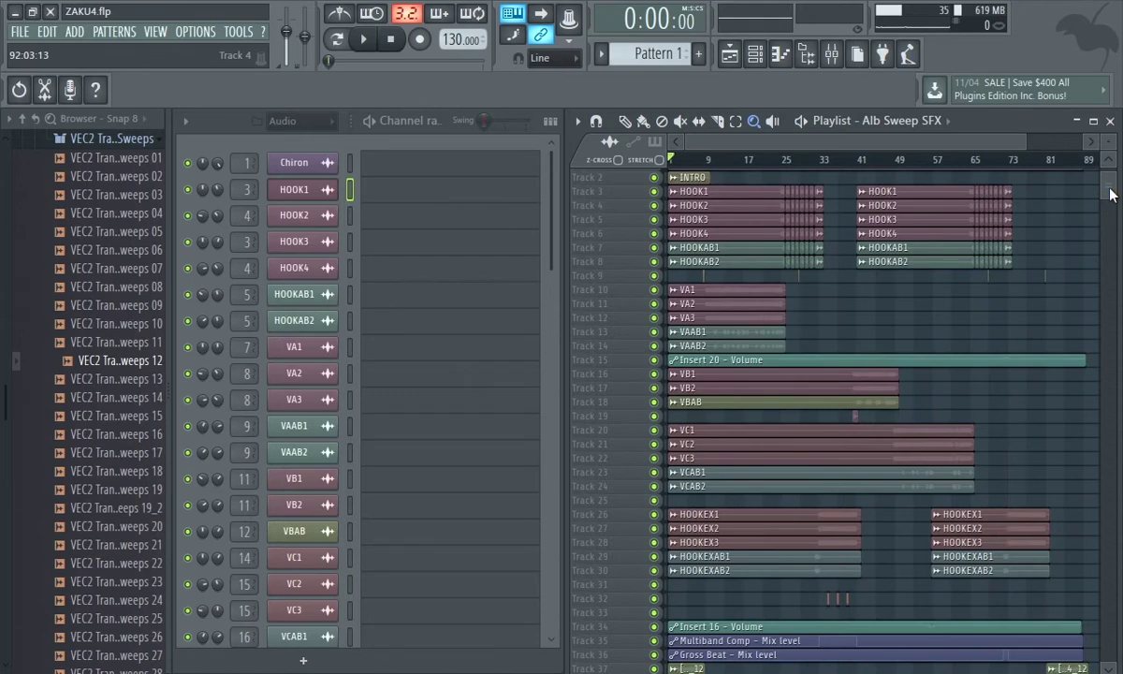
scroll(1111, 194, "down", 5)
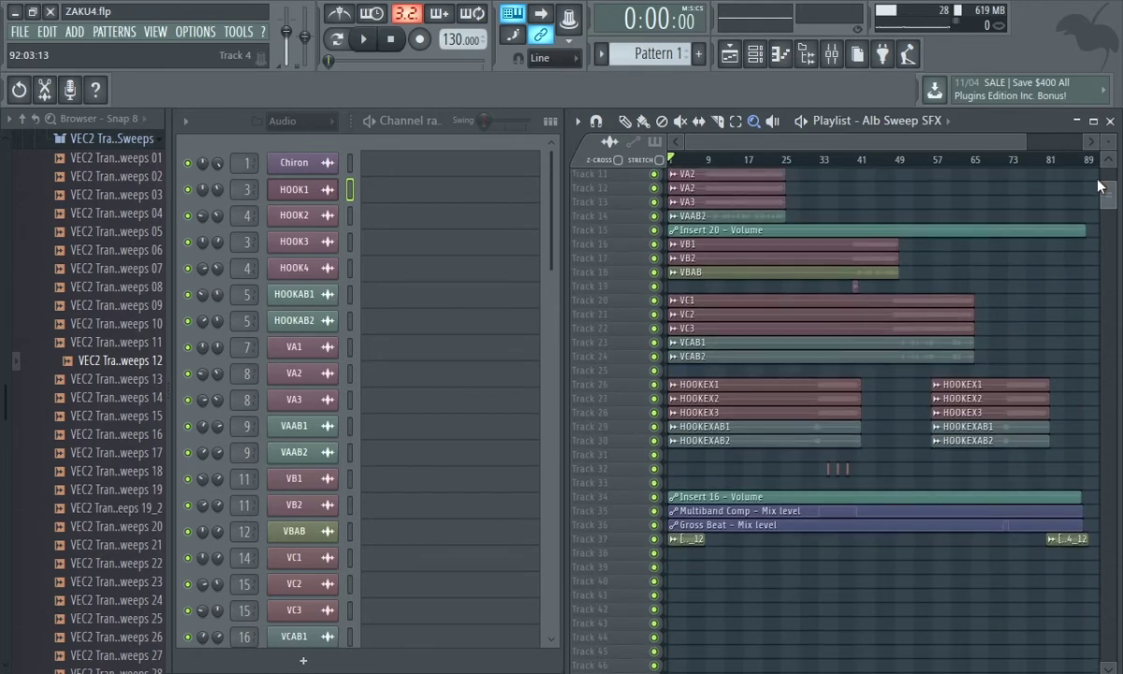
scroll(1101, 186, "up", 5)
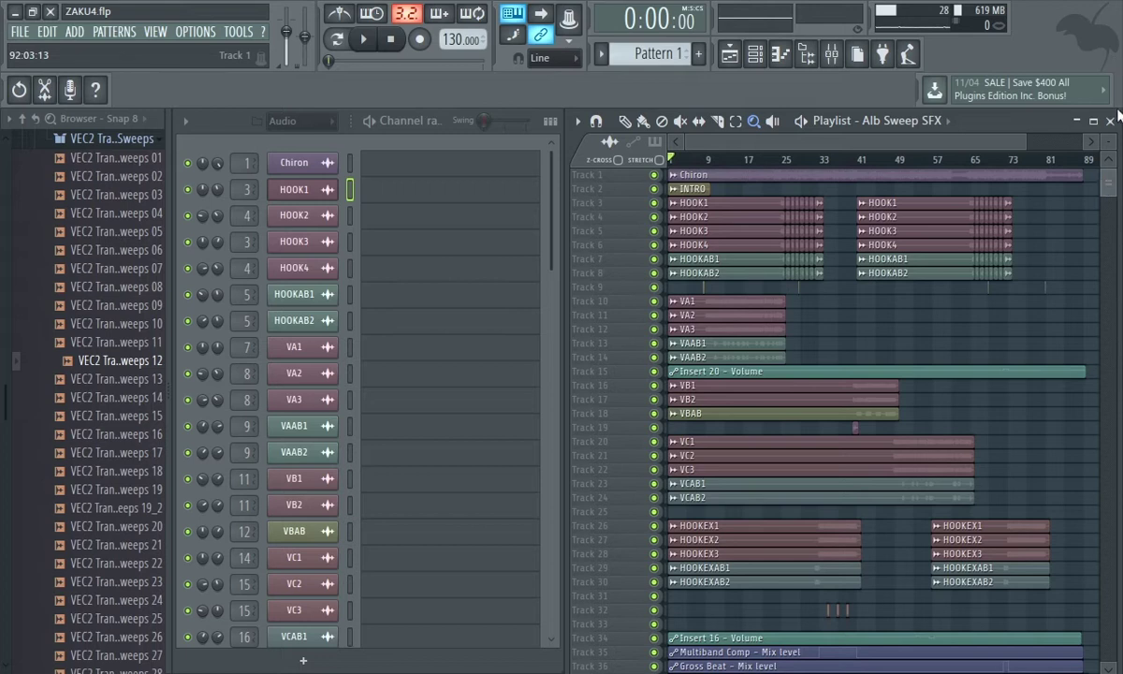
left_click_drag(1116, 183, 1116, 198)
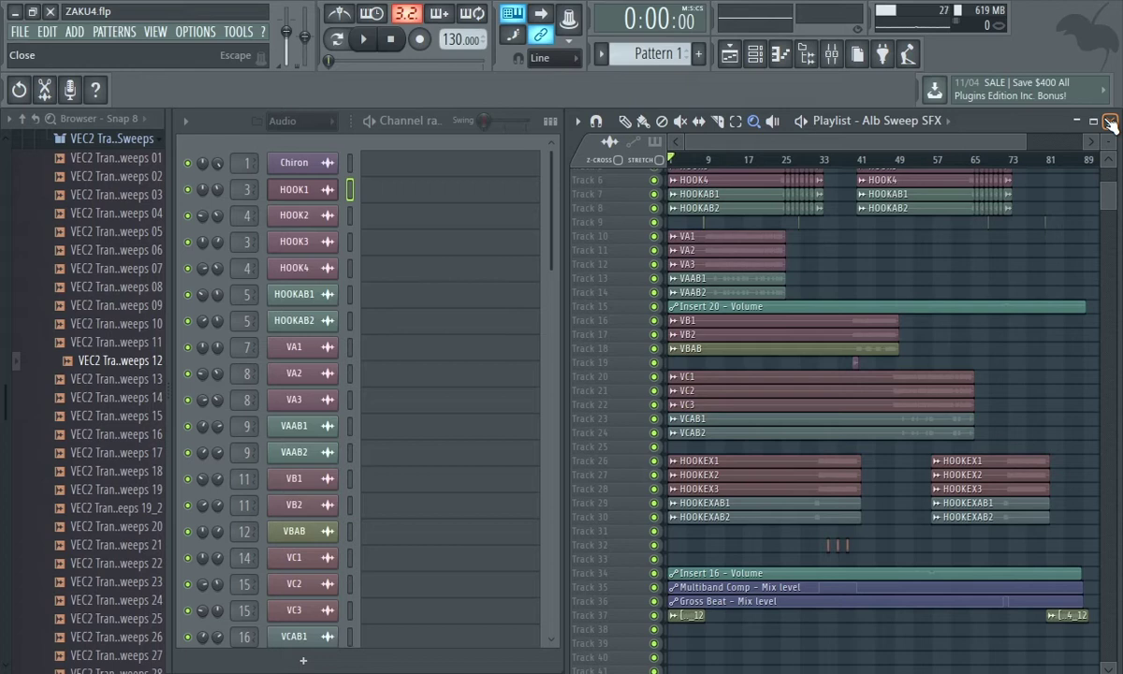
- Open the mixer and inspect the two Gross Beat effects and the Fruity Multiband Compressor on Insert 1
left_click(832, 55)
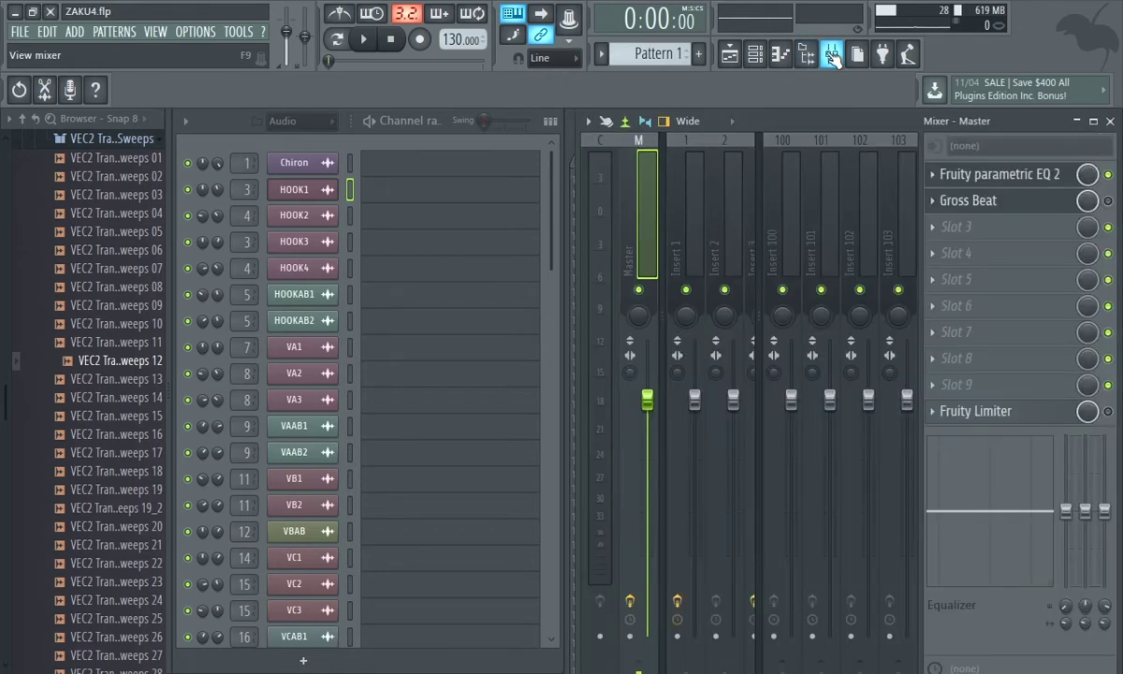
left_click(694, 182)
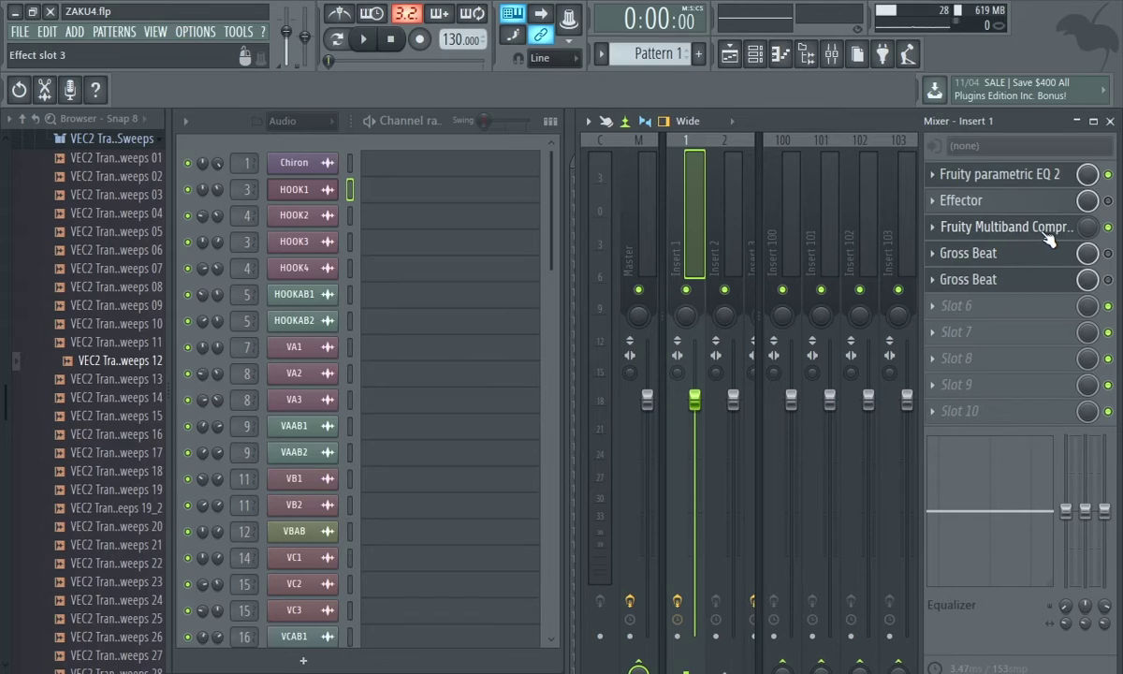
left_click(1020, 253)
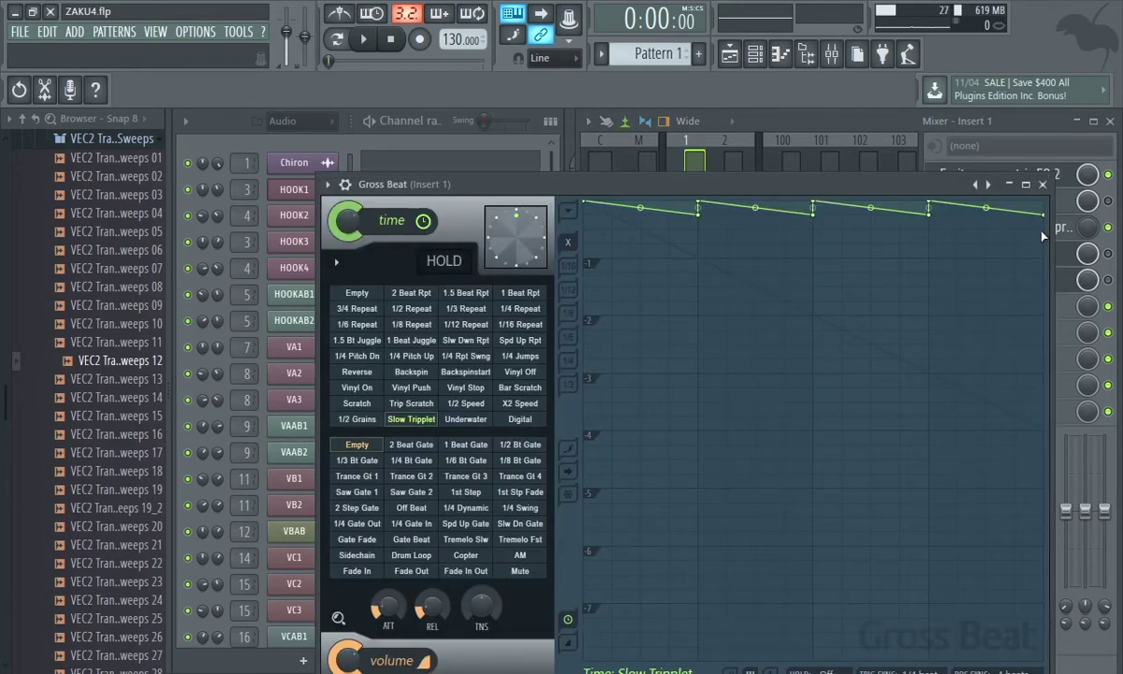
left_click(1043, 185)
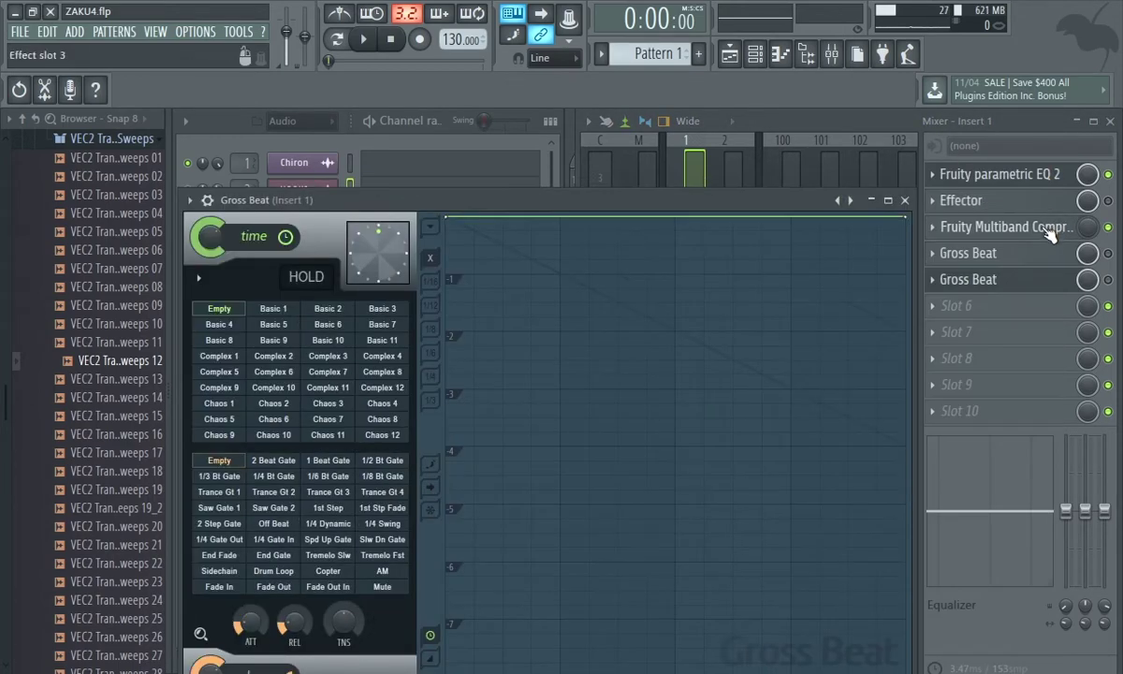
left_click(1048, 231)
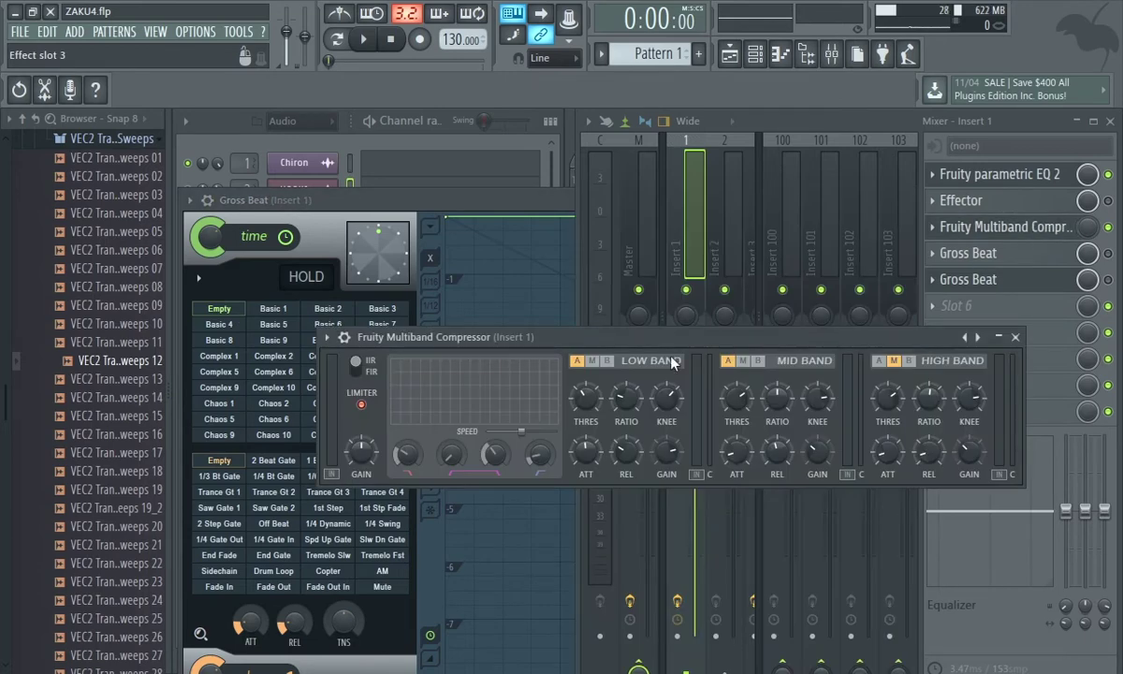
left_click_drag(552, 337, 518, 256)
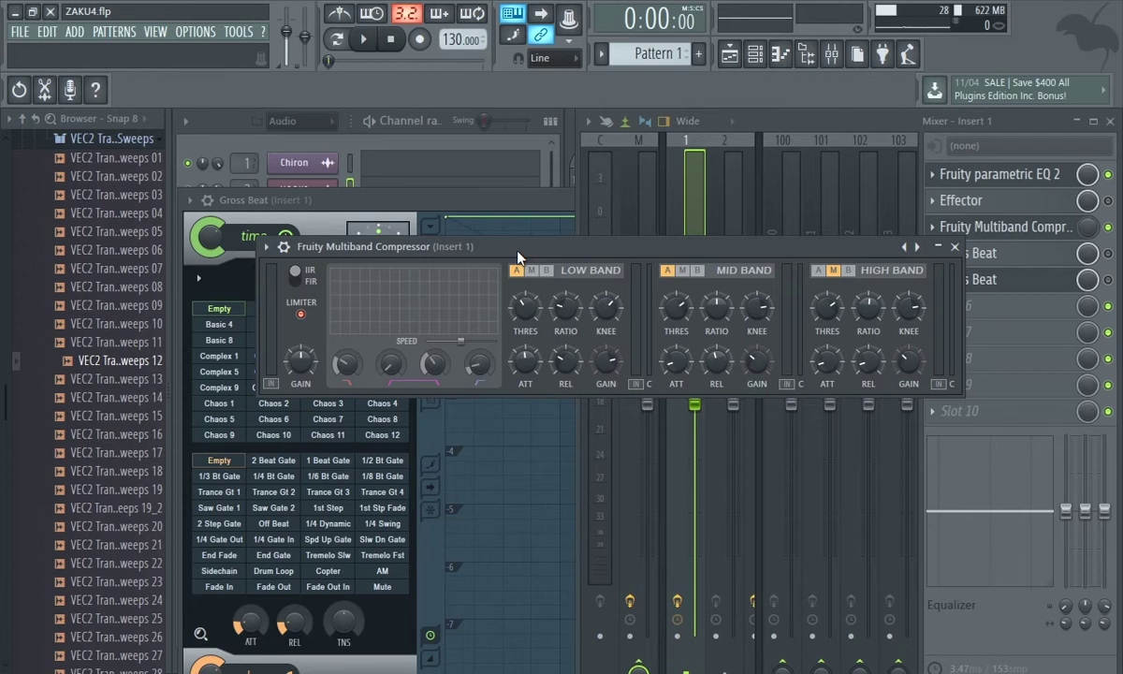
left_click(963, 253)
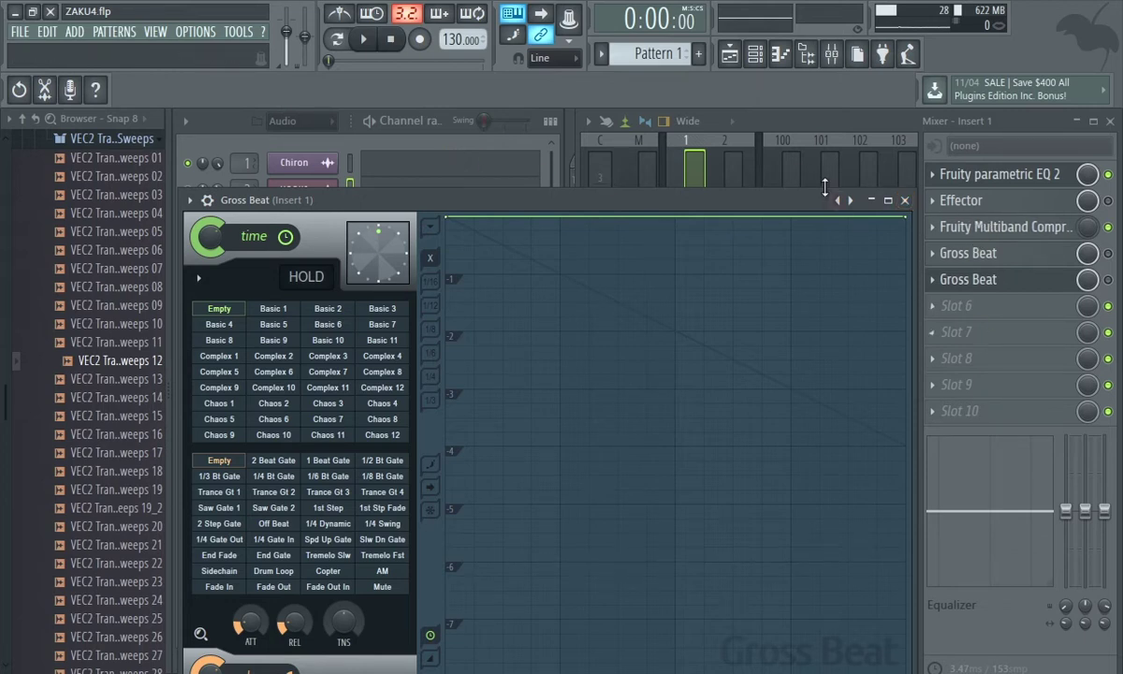
left_click(680, 148)
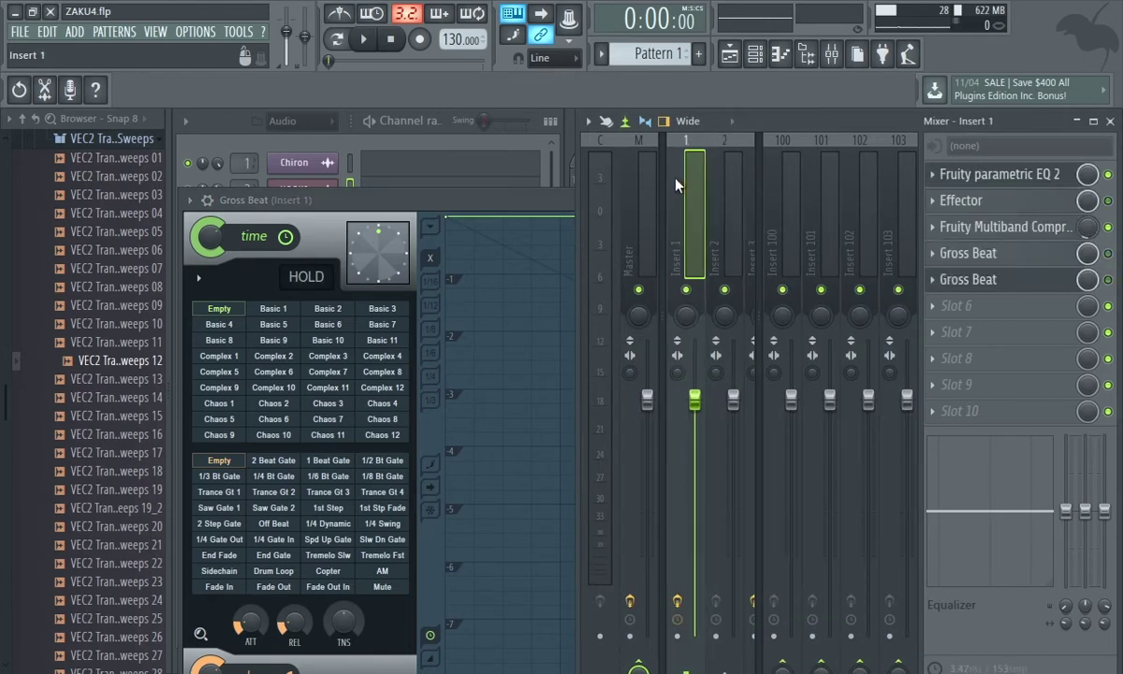
- Open the VA1 channel's settings and add Edison to effect slot 5 of its mixer track, Insert 7
left_click(371, 119)
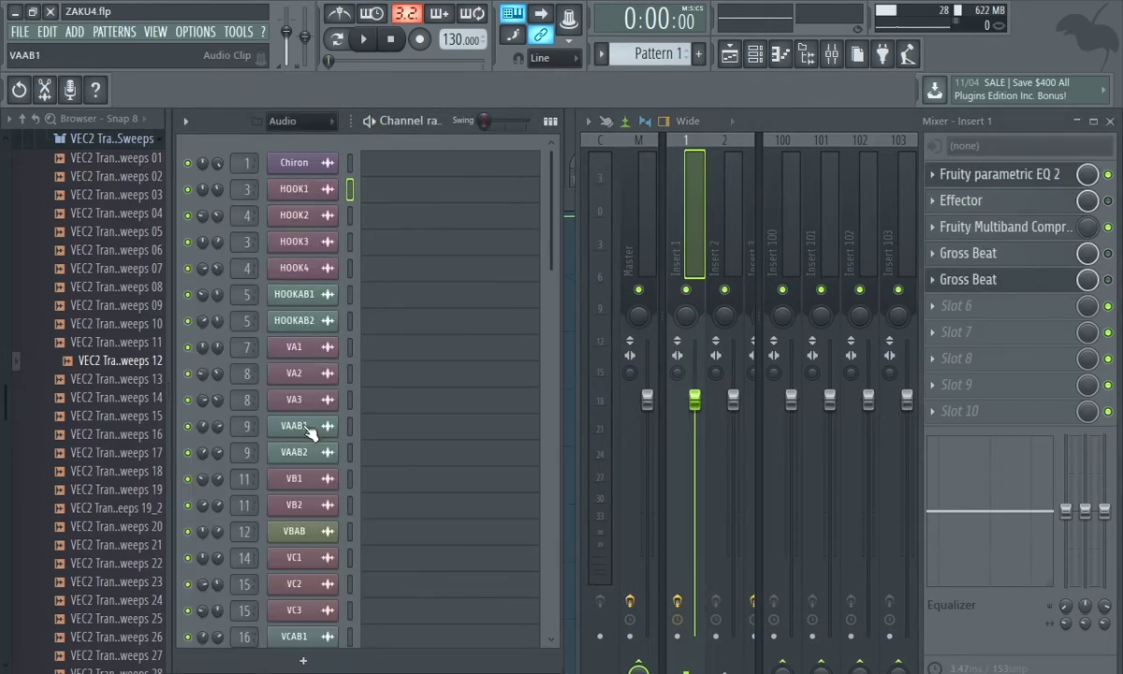
left_click(288, 359)
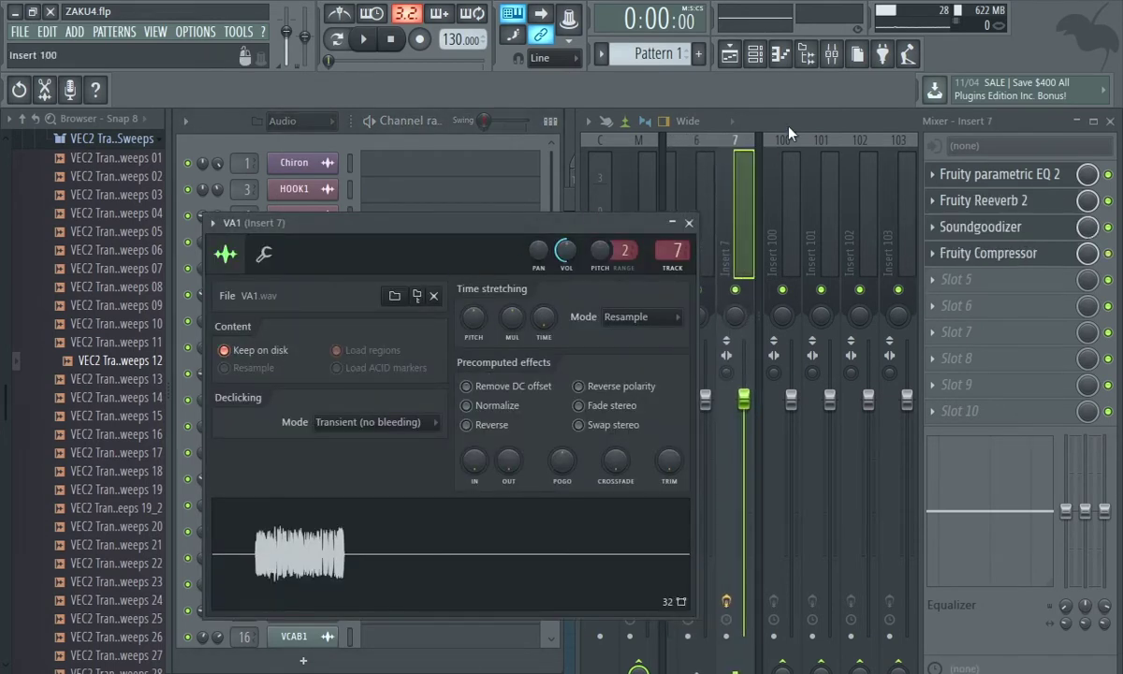
left_click(939, 292)
left_click(880, 295)
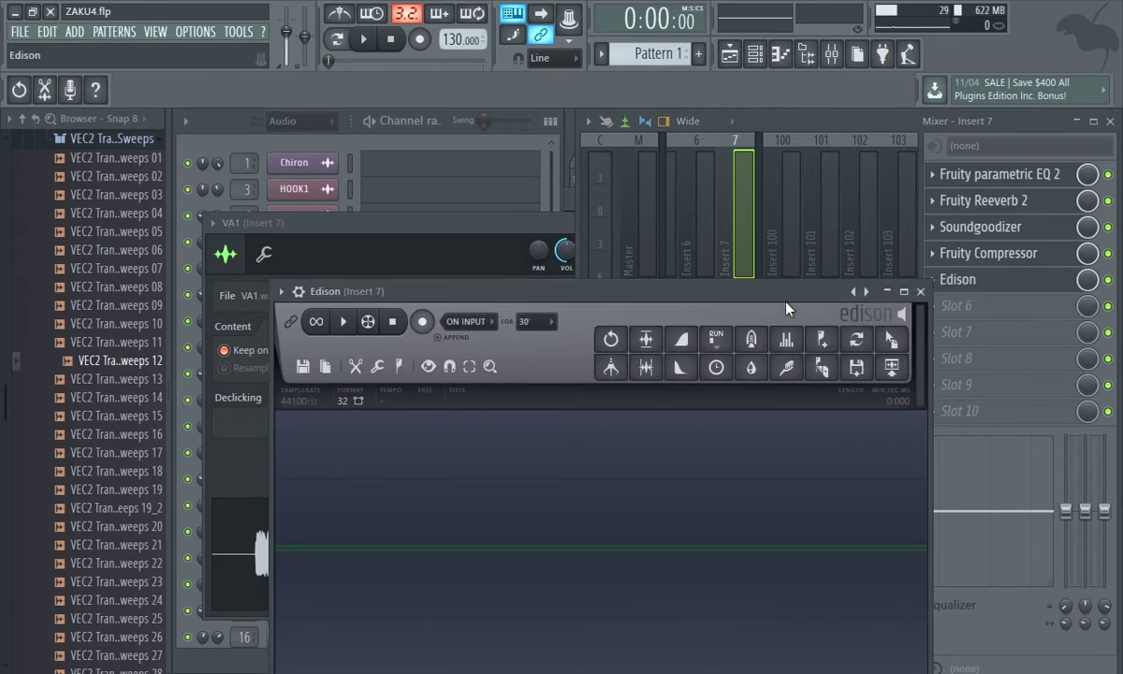
- Move Edison clear of the VA1 channel's waveform and load the VA1 sample into it
left_click_drag(744, 296, 905, 242)
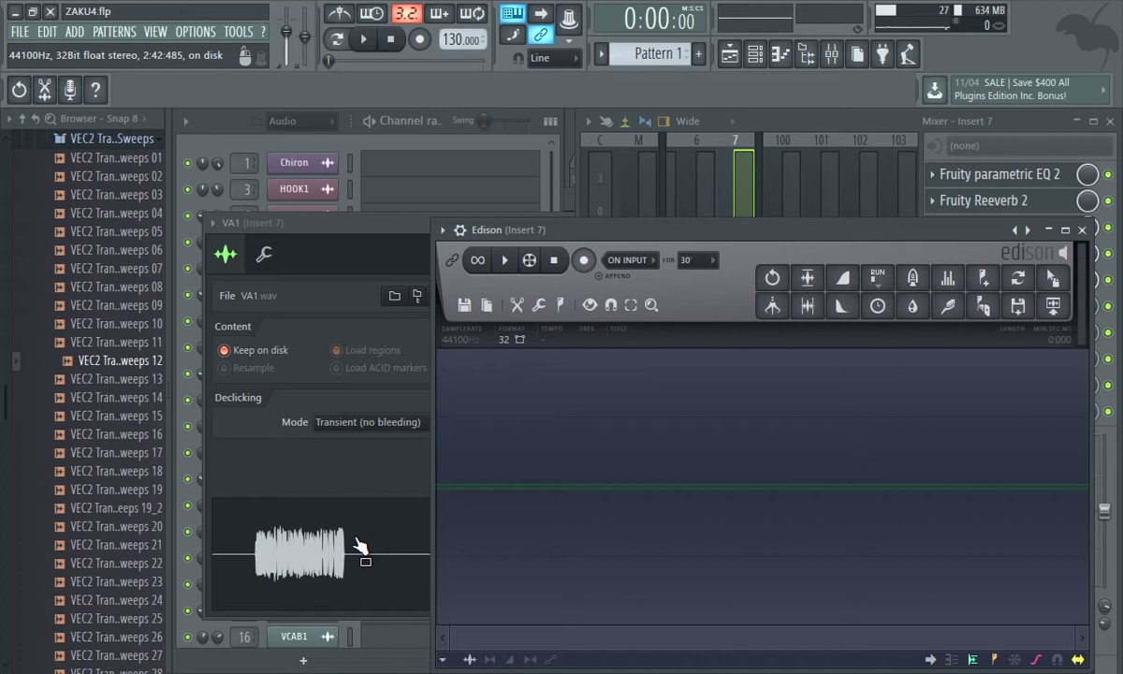
left_click_drag(359, 548, 731, 474)
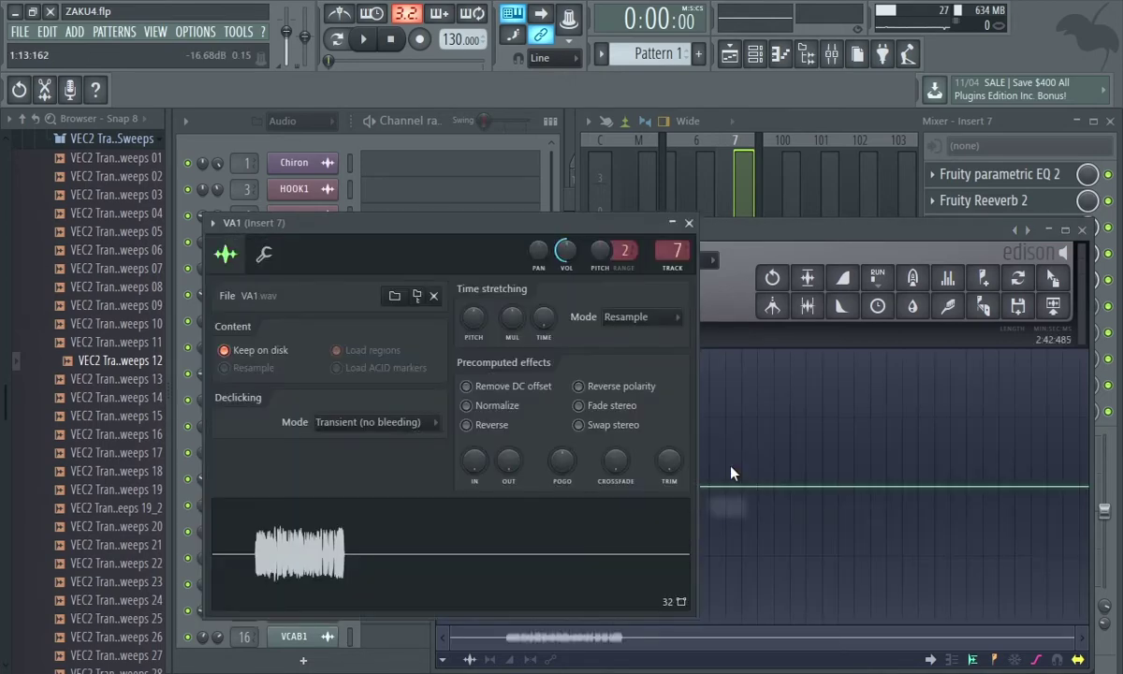
left_click(742, 230)
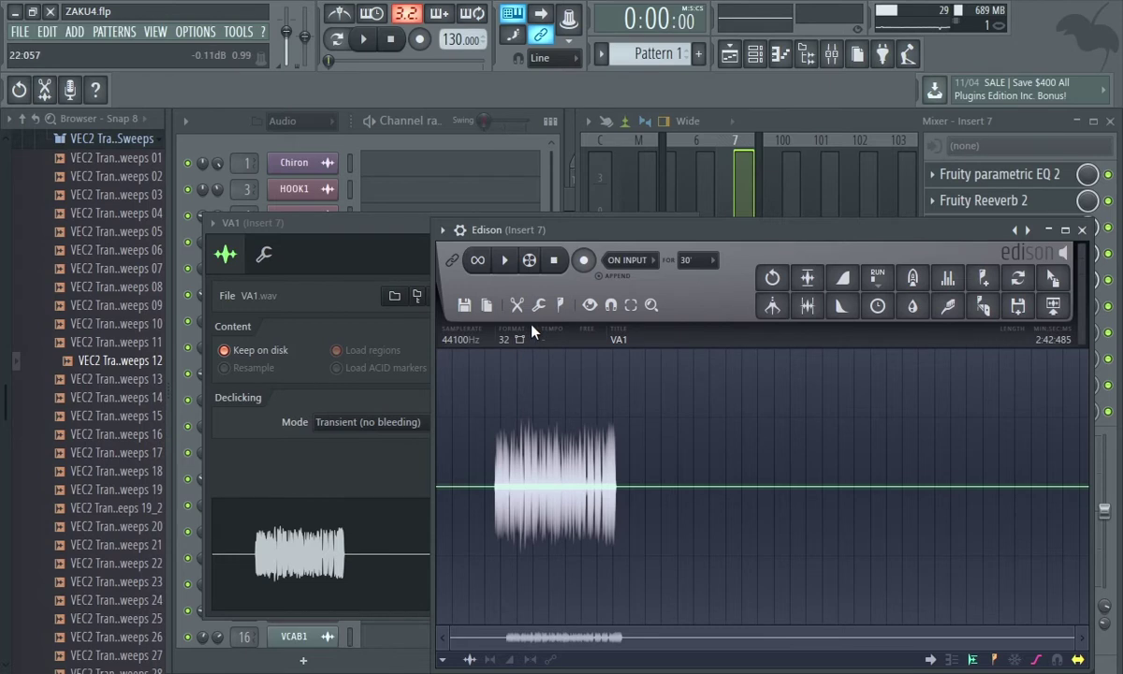
- Listen to the VA1 recording in Edison from several points, including the start of the waveform
left_click(503, 261)
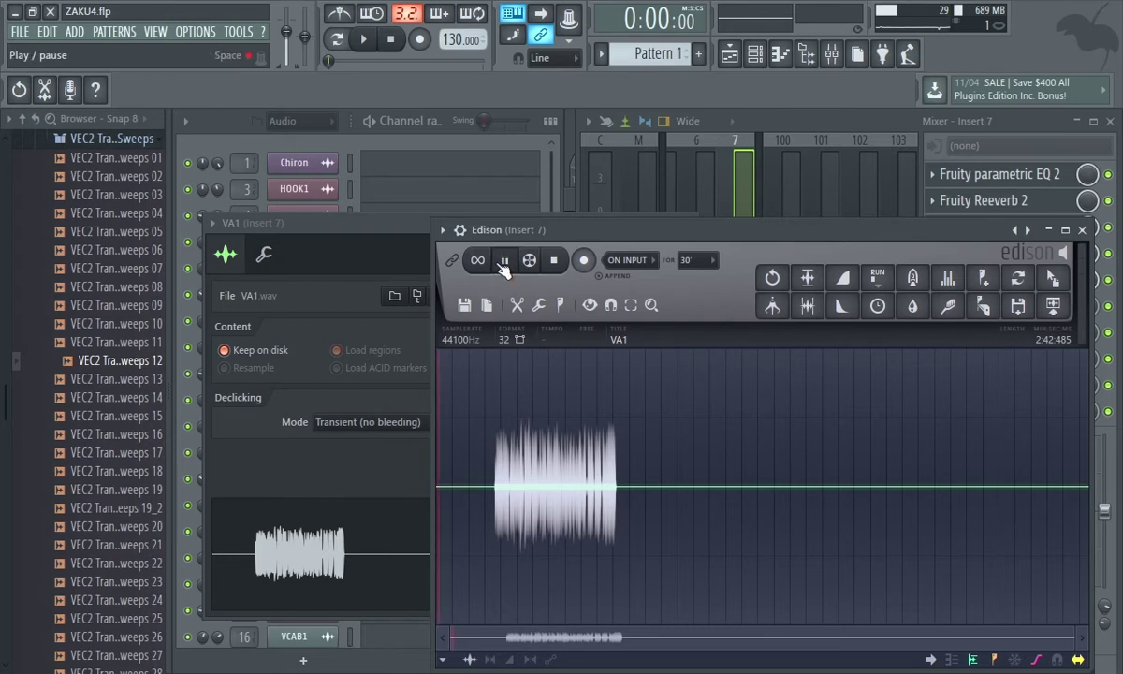
left_click(522, 396)
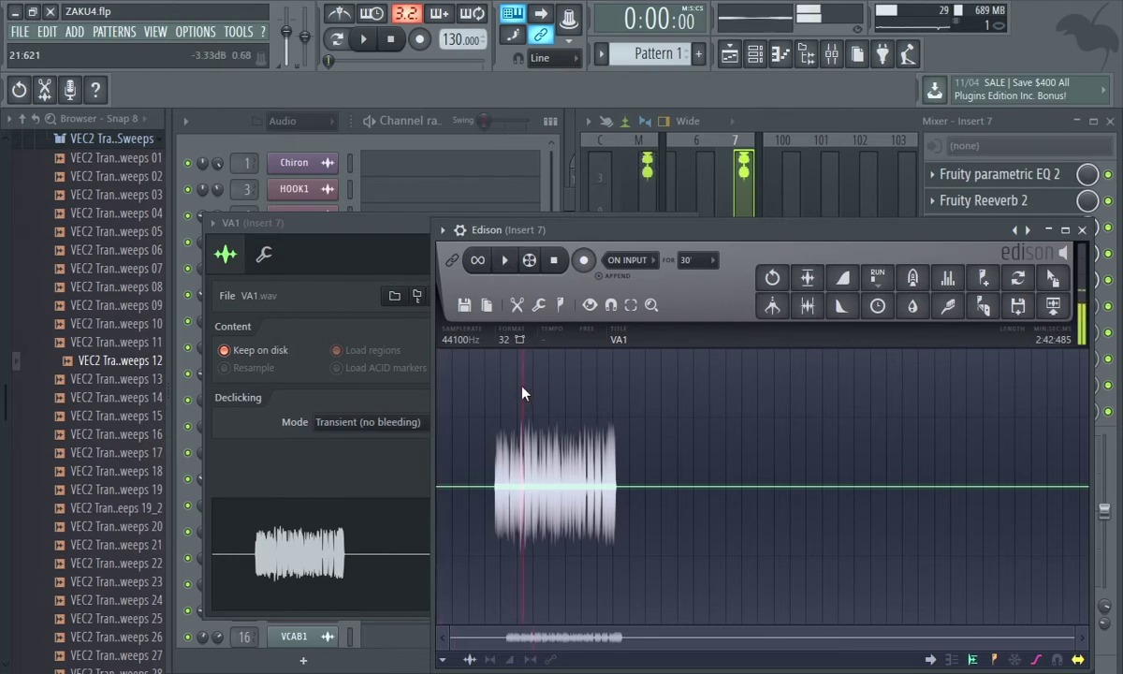
left_click(553, 262)
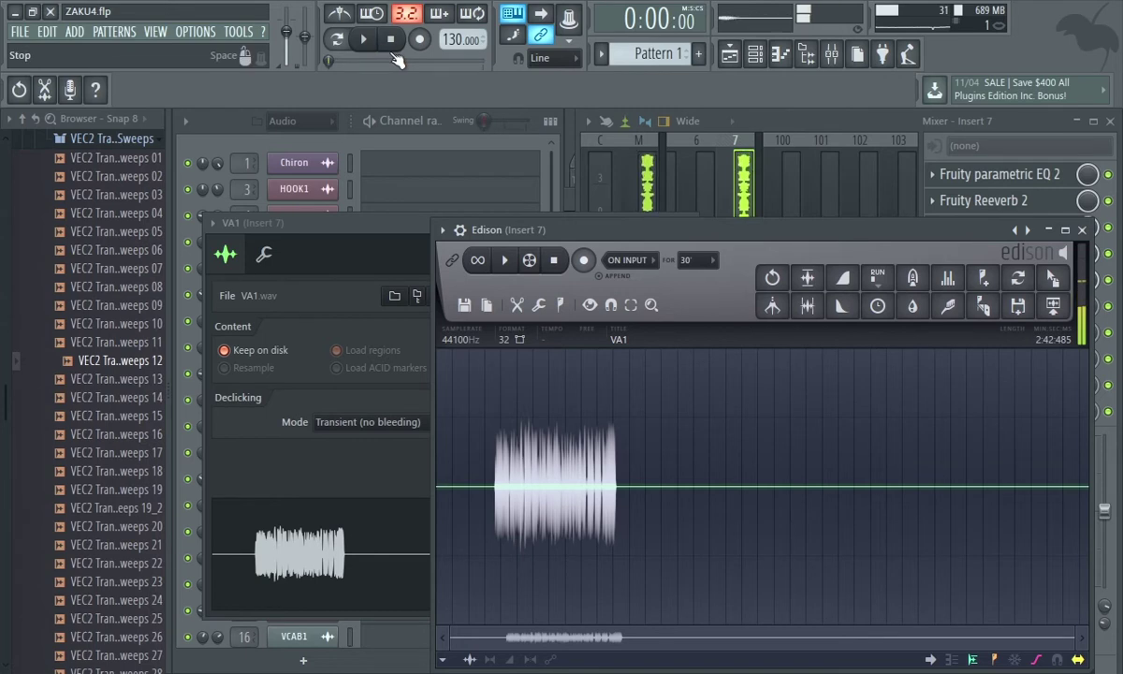
left_click(513, 451)
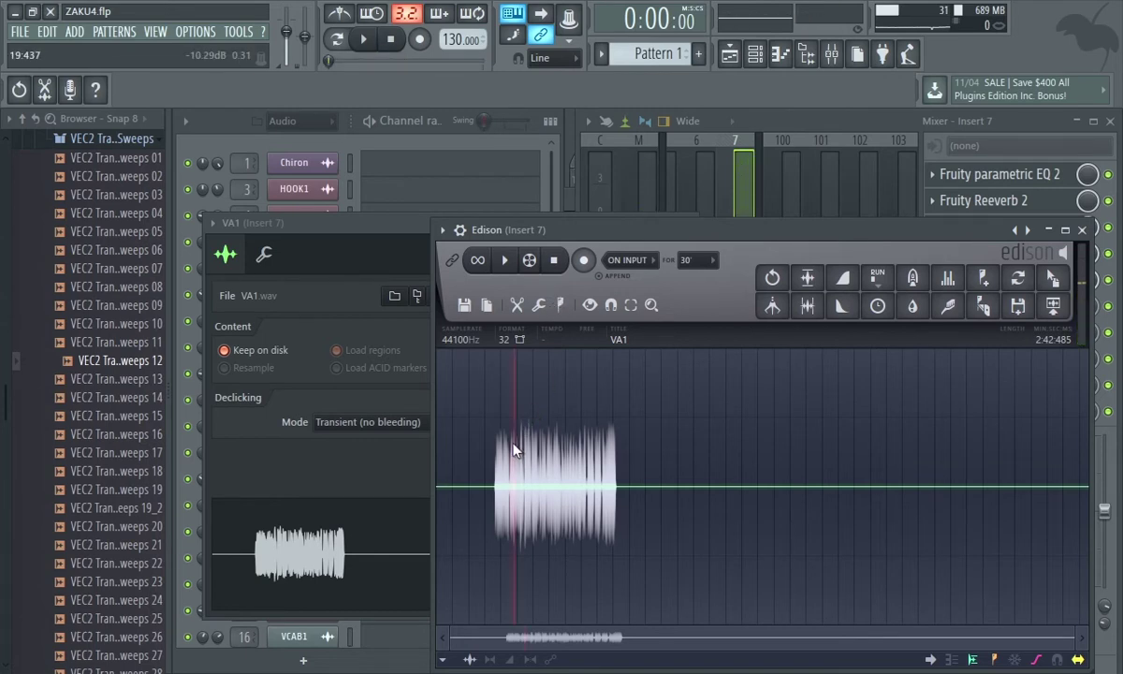
left_click(504, 260)
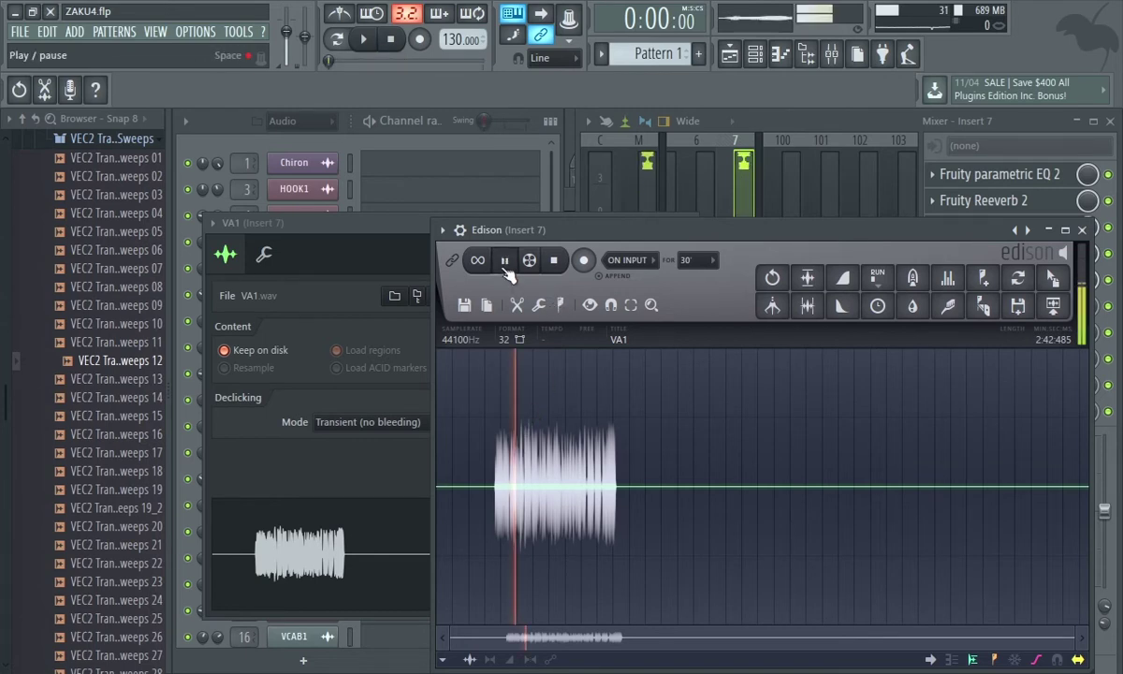
left_click(562, 264)
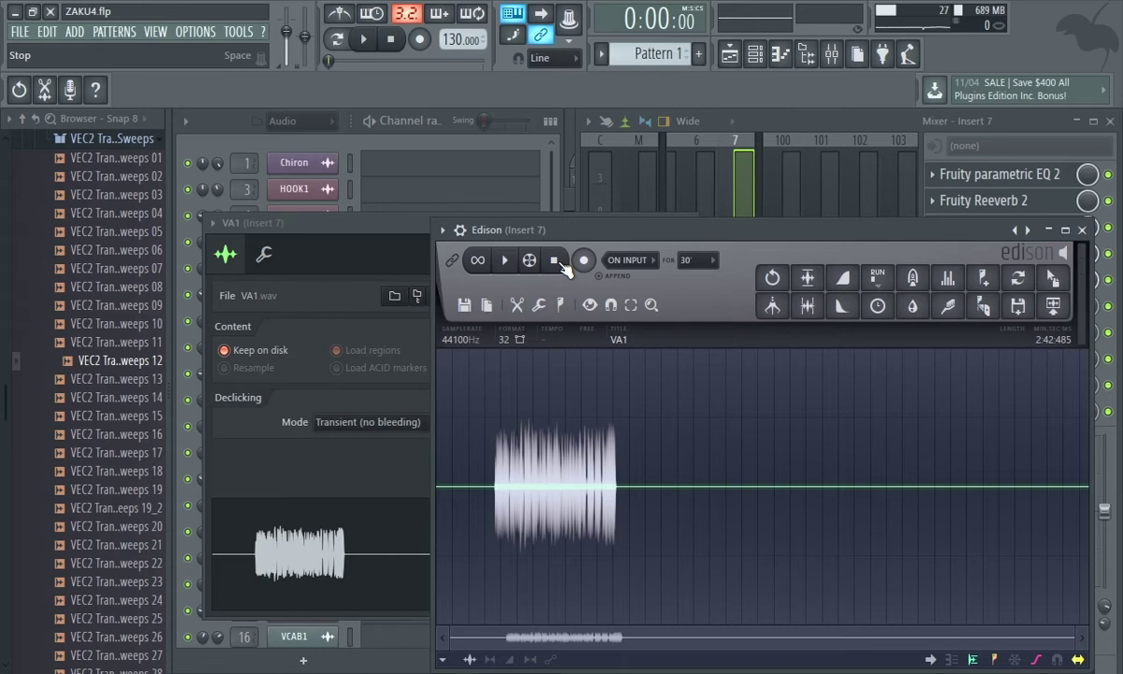
left_click(497, 396)
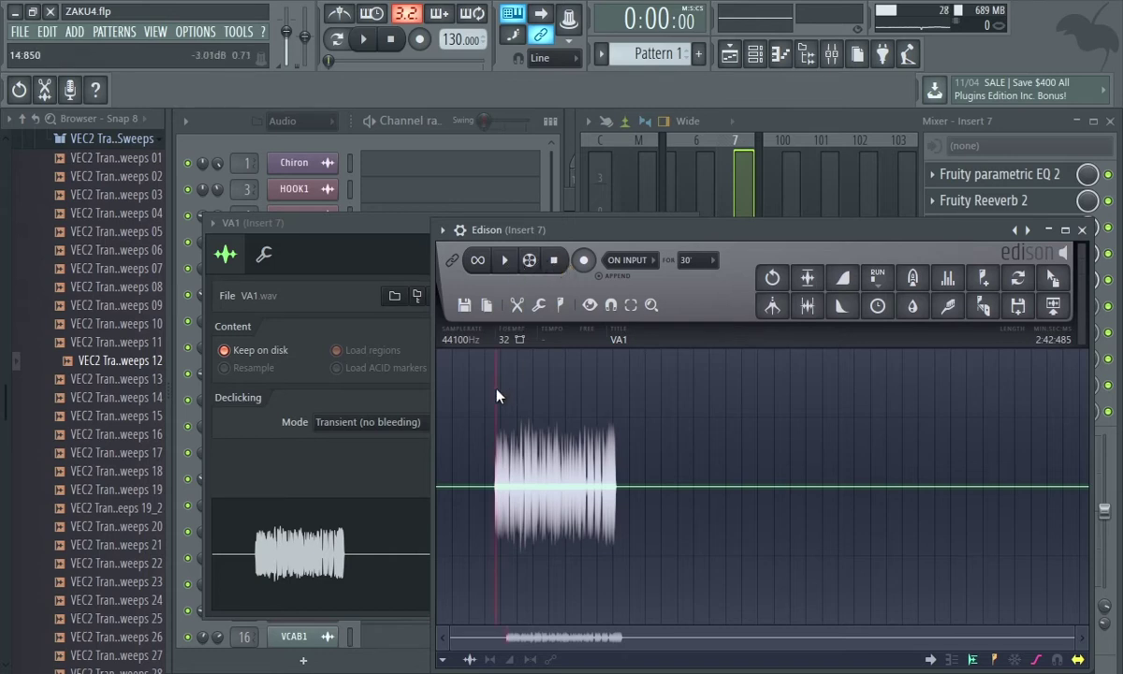
left_click(505, 261)
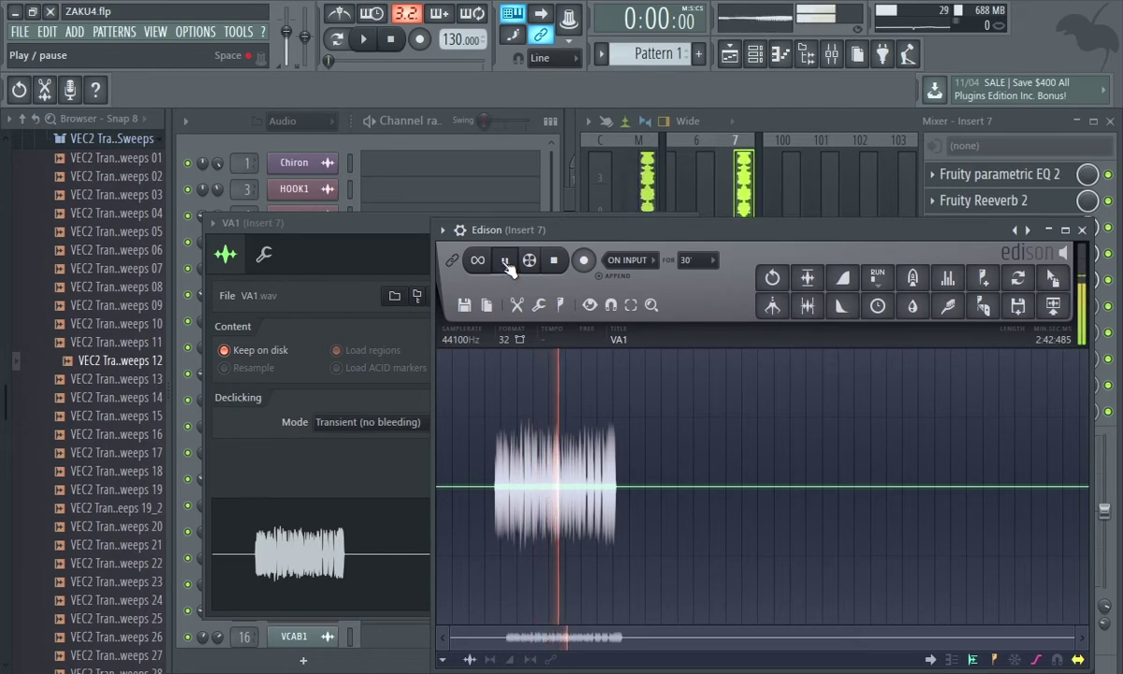
left_click(507, 263)
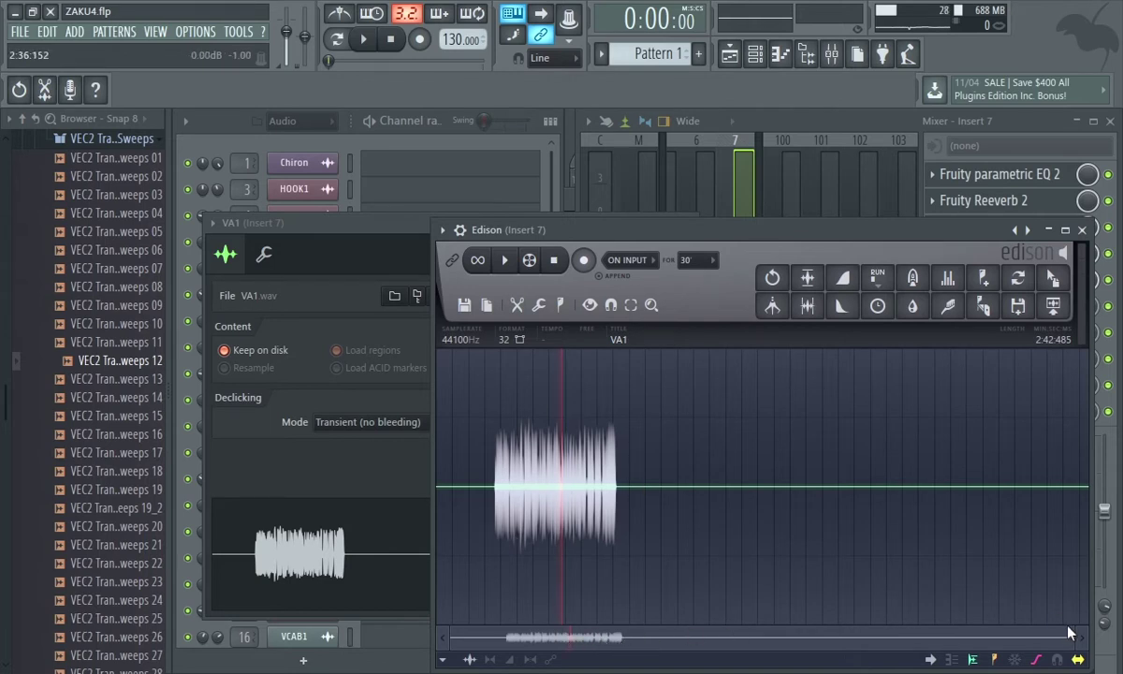
- Select the silent stretch before the VA1 waveform in Edison, from about 3.87 to 8.23 seconds
left_click_drag(1076, 636, 680, 635)
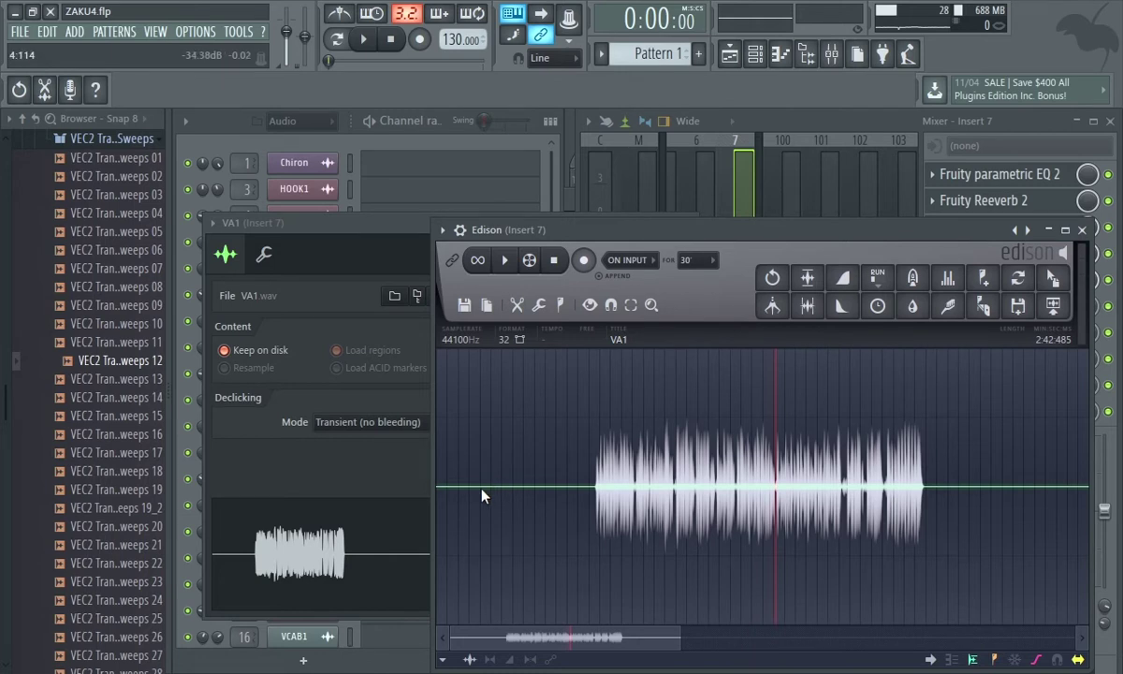
mouse_move(524, 497)
left_mouse_down()
mouse_move(469, 496)
mouse_move(507, 496)
left_mouse_up()
left_click_drag(486, 497, 478, 503)
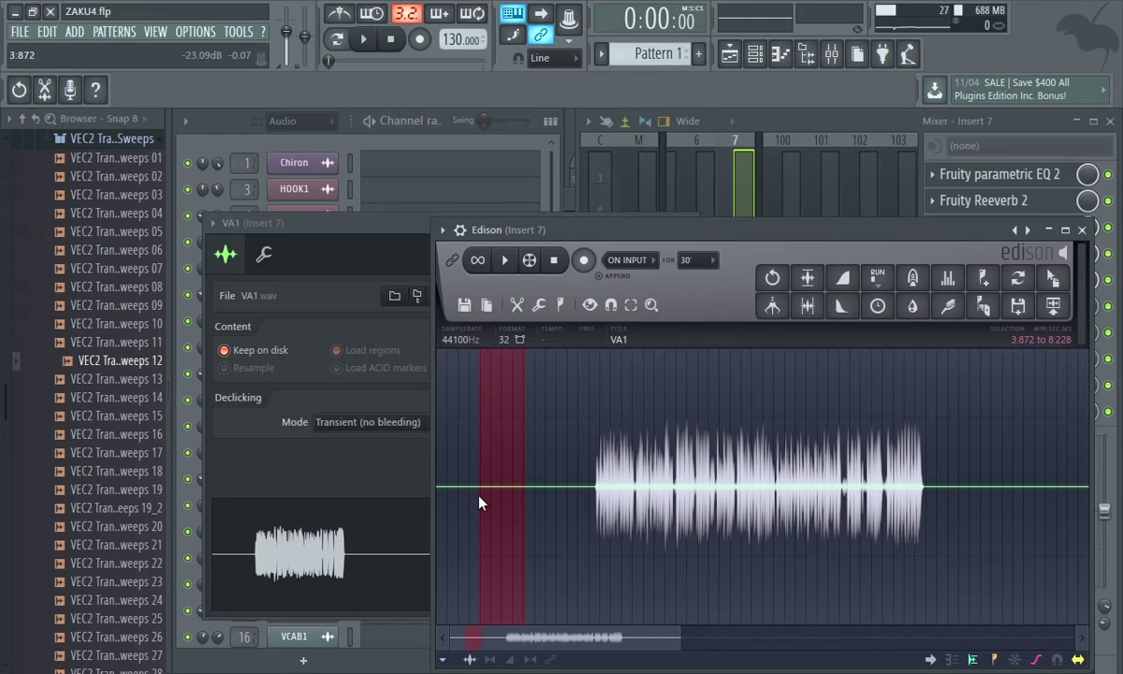
- Reselect the silence before the VA1 waveform, from about 4.19 to 10.33 seconds, and acquire it as the denoiser's noise profile
left_click_drag(478, 503, 563, 502)
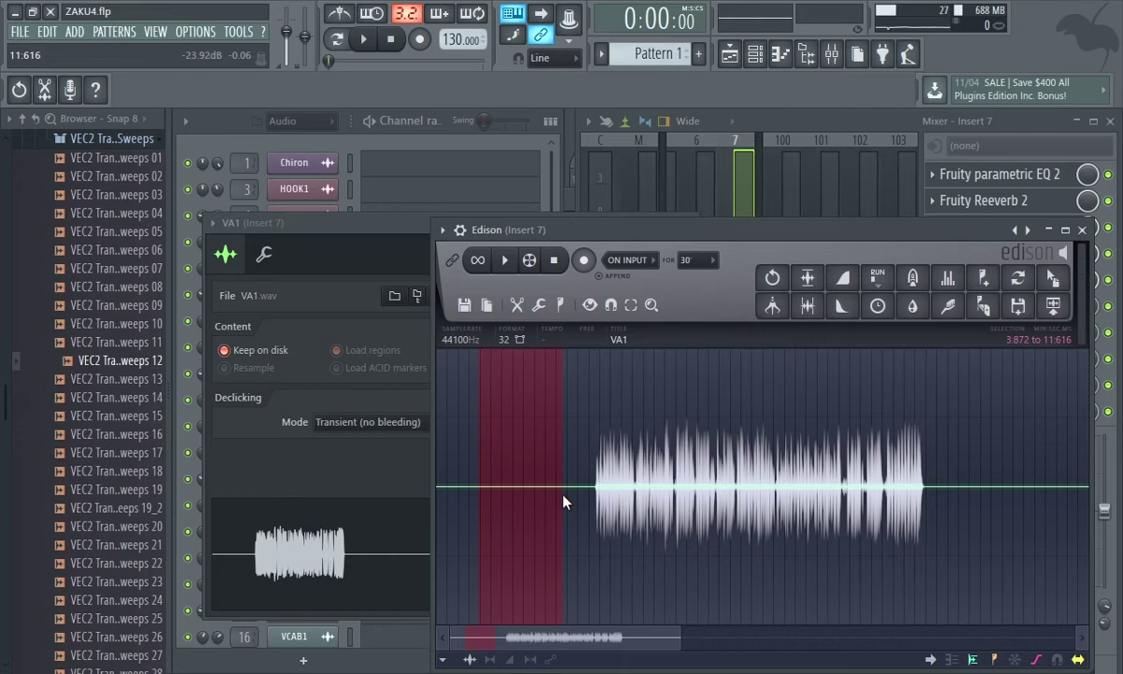
mouse_move(487, 494)
left_mouse_down()
mouse_move(539, 489)
mouse_move(502, 498)
left_mouse_up()
left_click_drag(596, 496, 870, 489)
left_click_drag(662, 501, 550, 503)
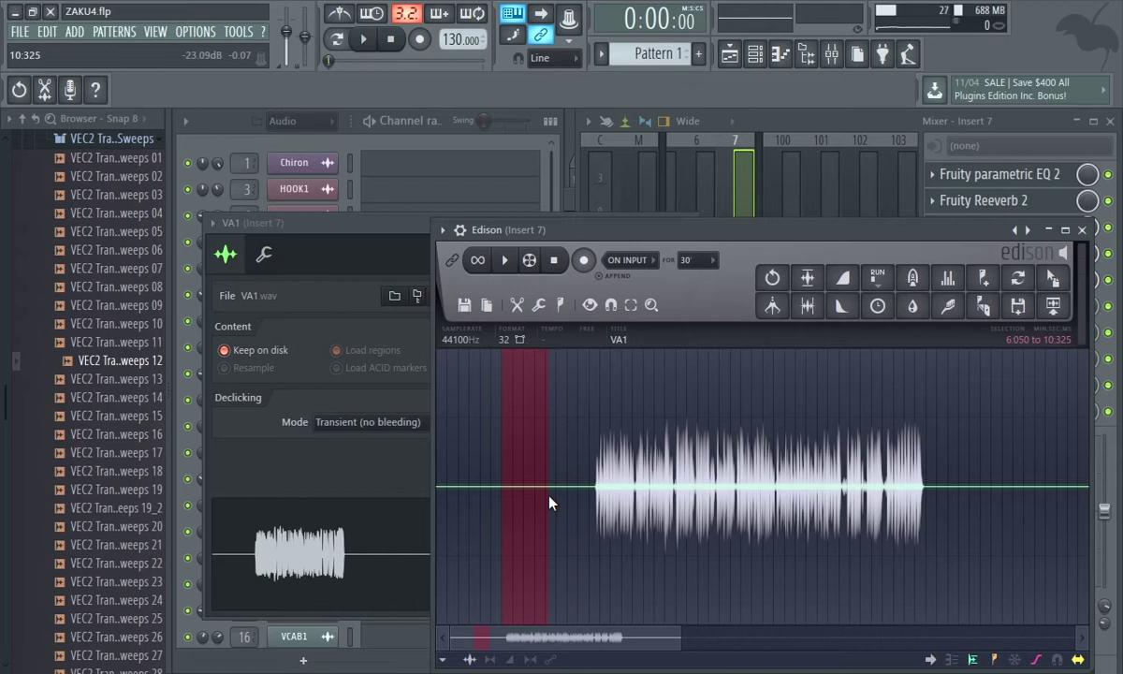
left_click_drag(550, 503, 483, 493)
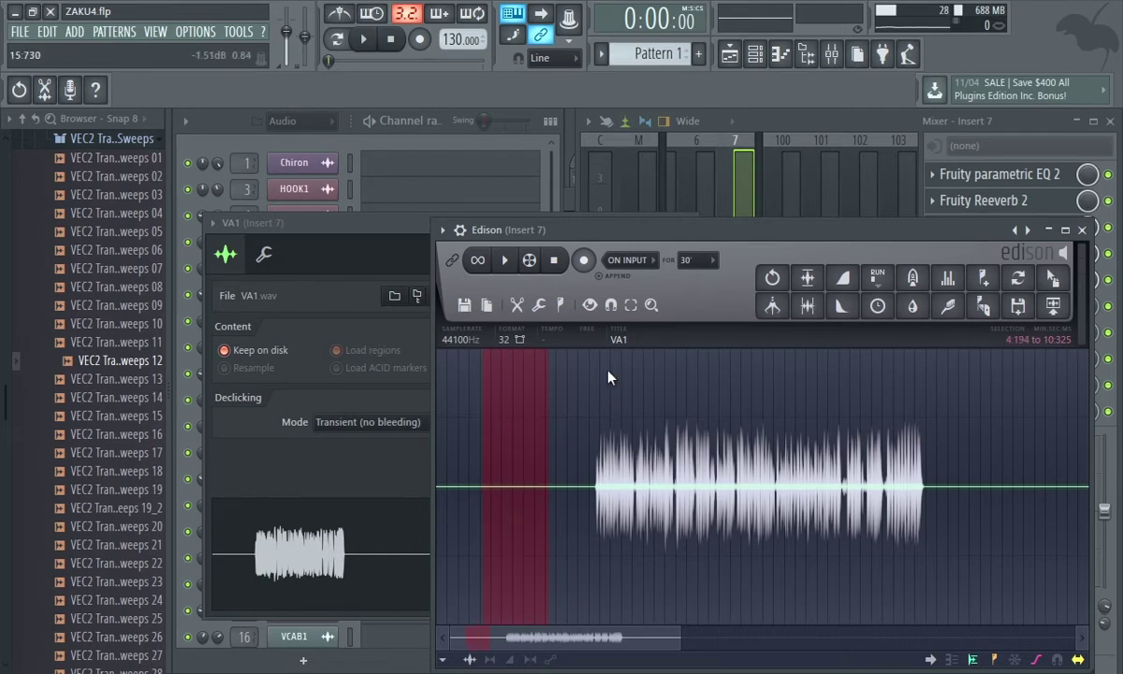
left_click(952, 311)
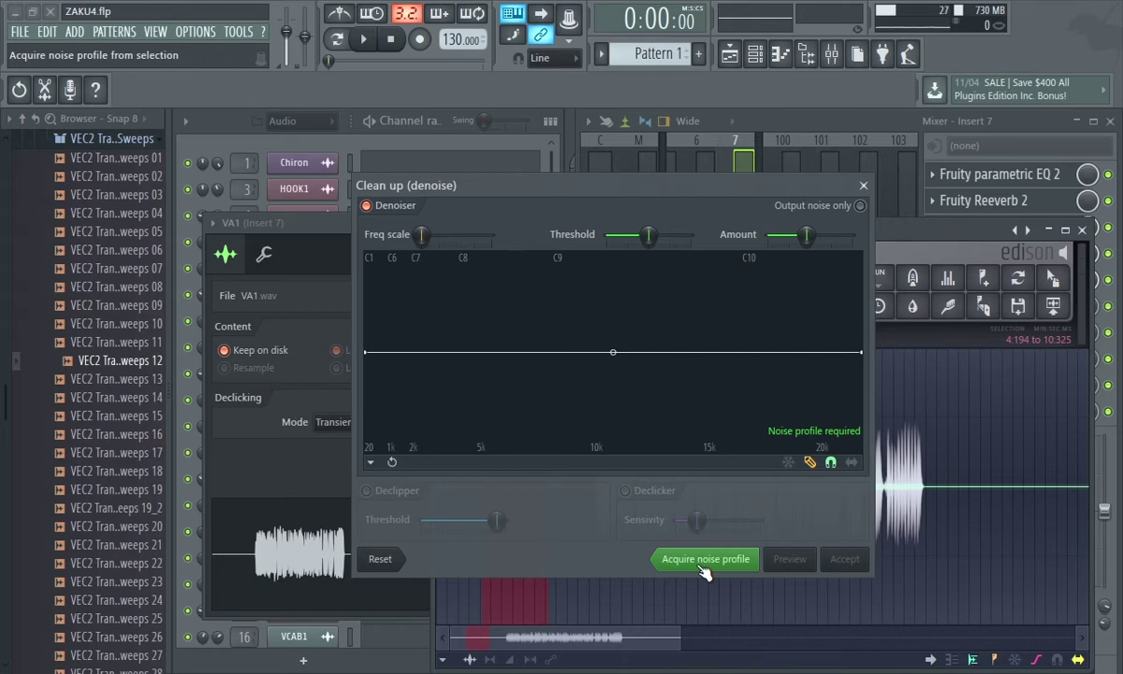
left_click(701, 564)
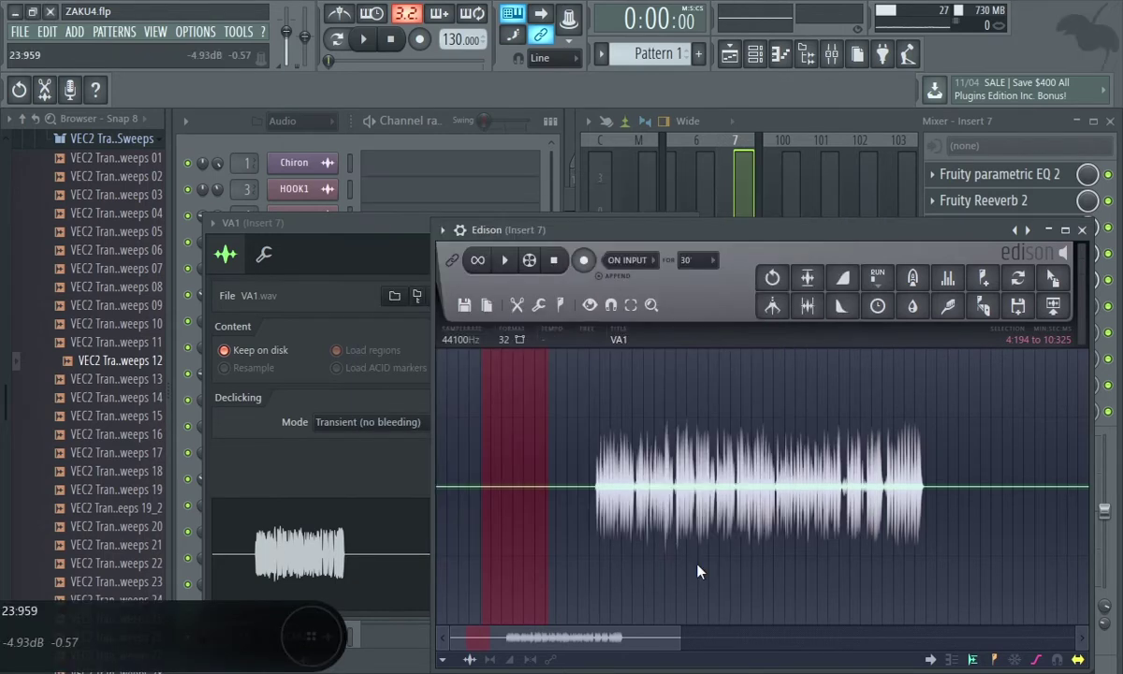
- Select the VA1 waveform from about 13.39 to 45.98 seconds, open Clean up (denoise) on it, dismiss it without applying and clear the selection
right_click(582, 490)
left_click_drag(582, 496, 938, 495)
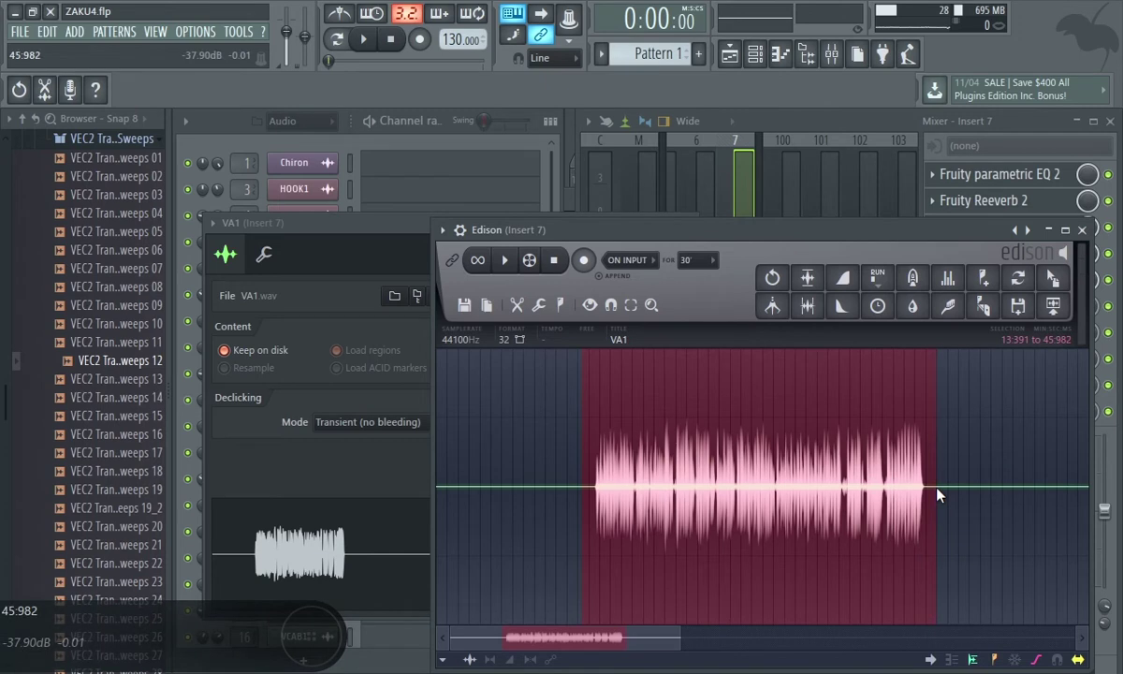
left_click(948, 306)
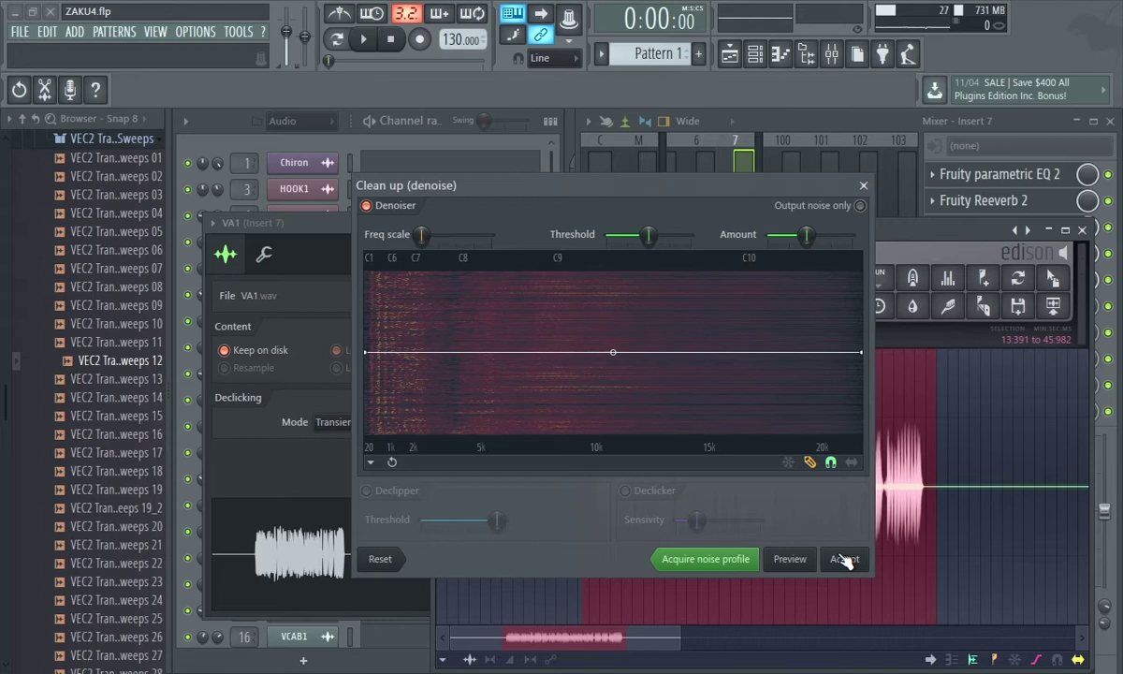
left_click(863, 186)
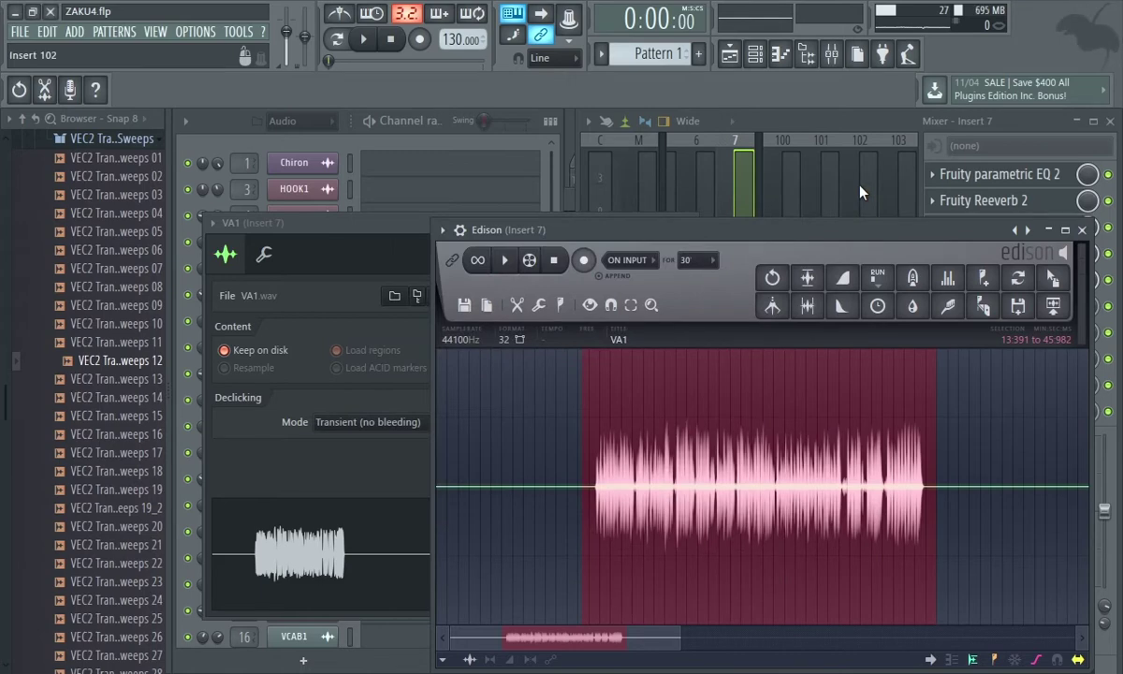
left_click(571, 484)
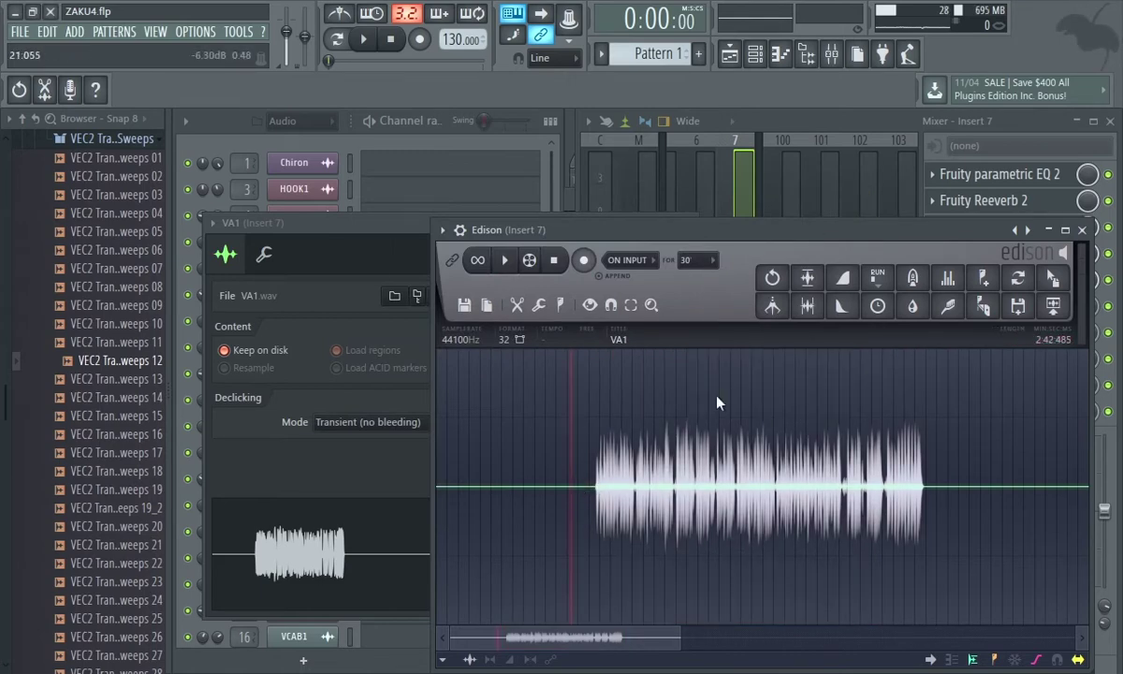
- Close Edison and view the Fruity parametric EQ 2 and Fruity Compressor settings on Insert 7
left_click(1082, 229)
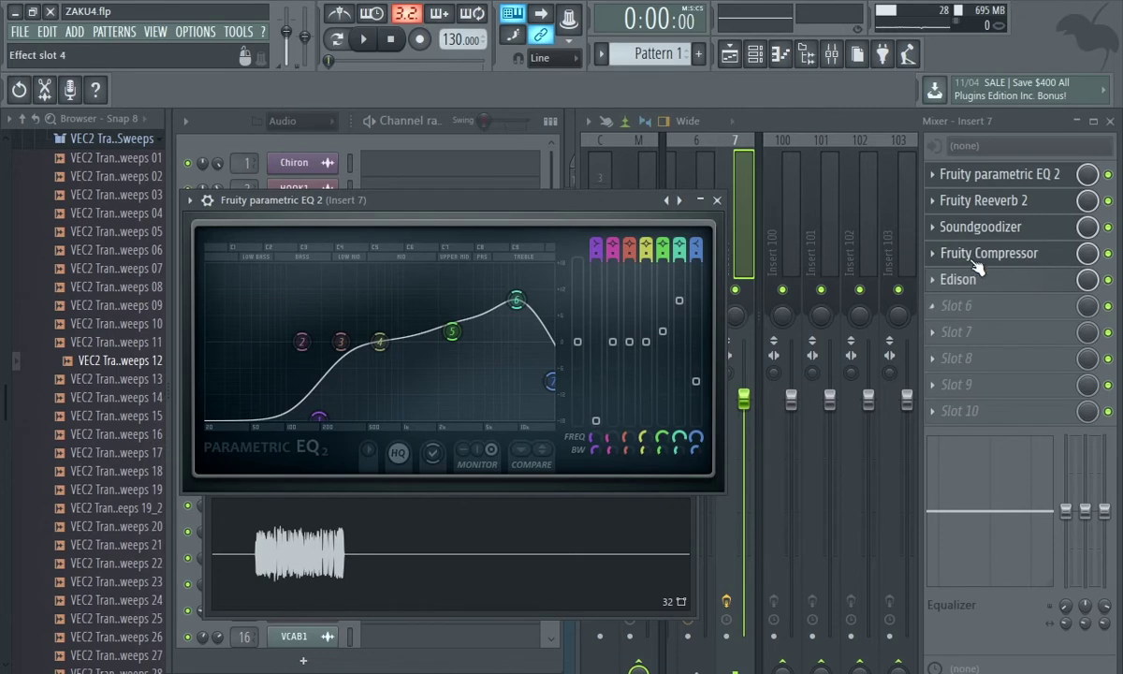
left_click(975, 262)
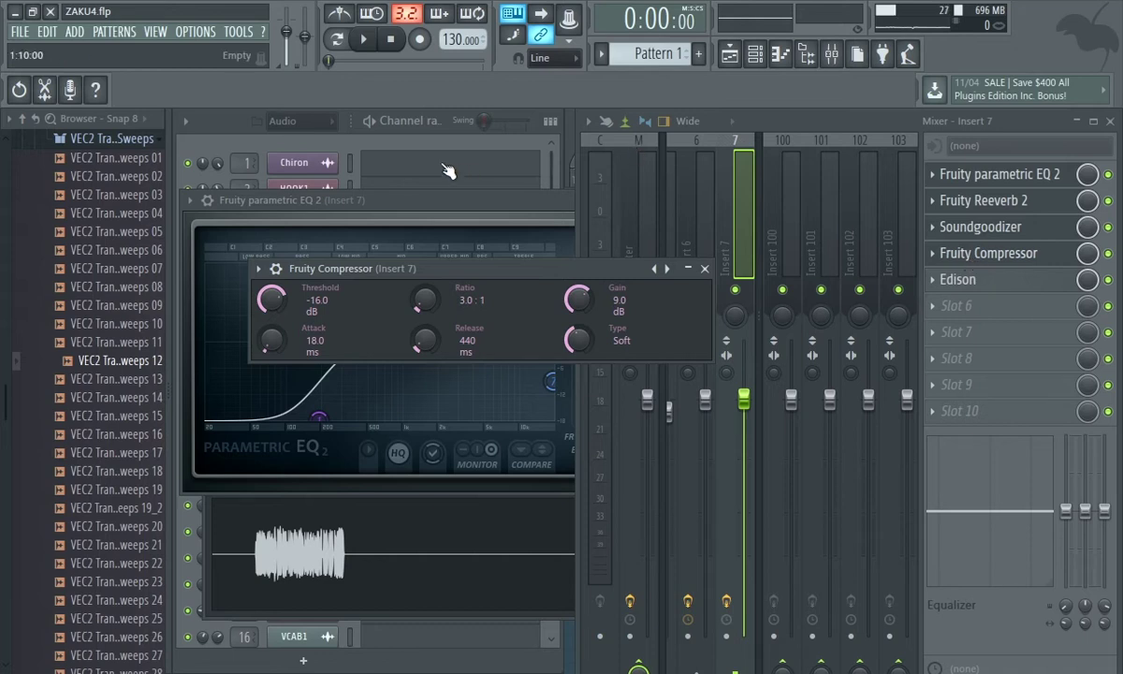
- Examine the playlist arrangement, from the Chiron beat and hook clips down to the HOOKEX vocals and automation clips
left_click(416, 152)
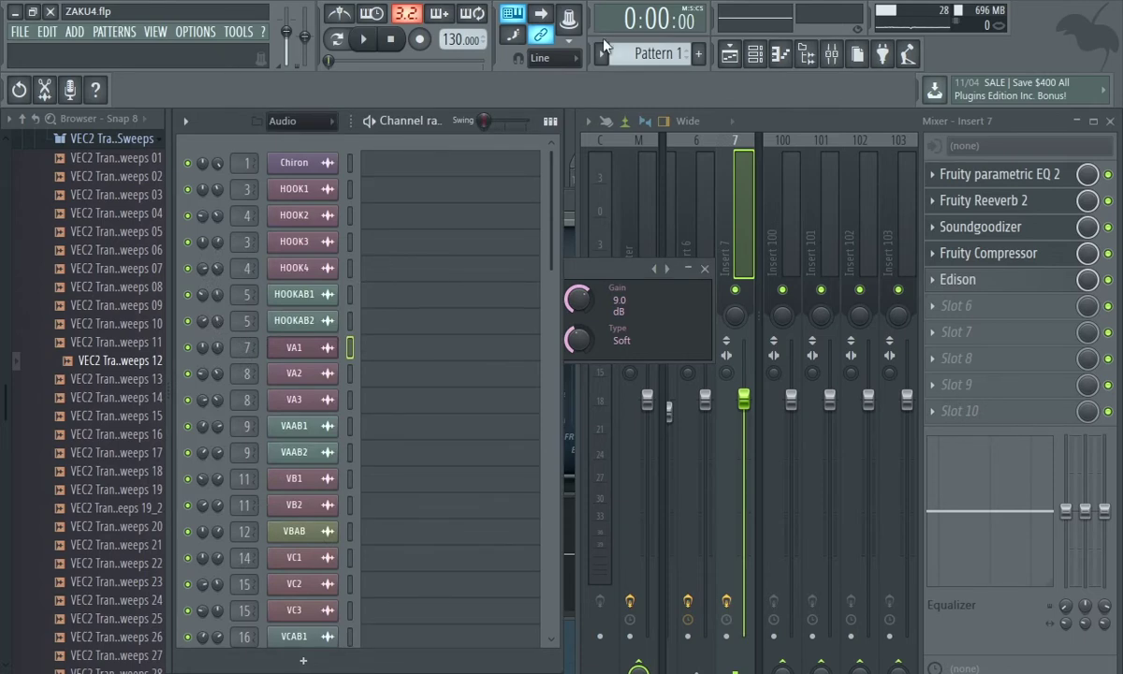
left_click(730, 57)
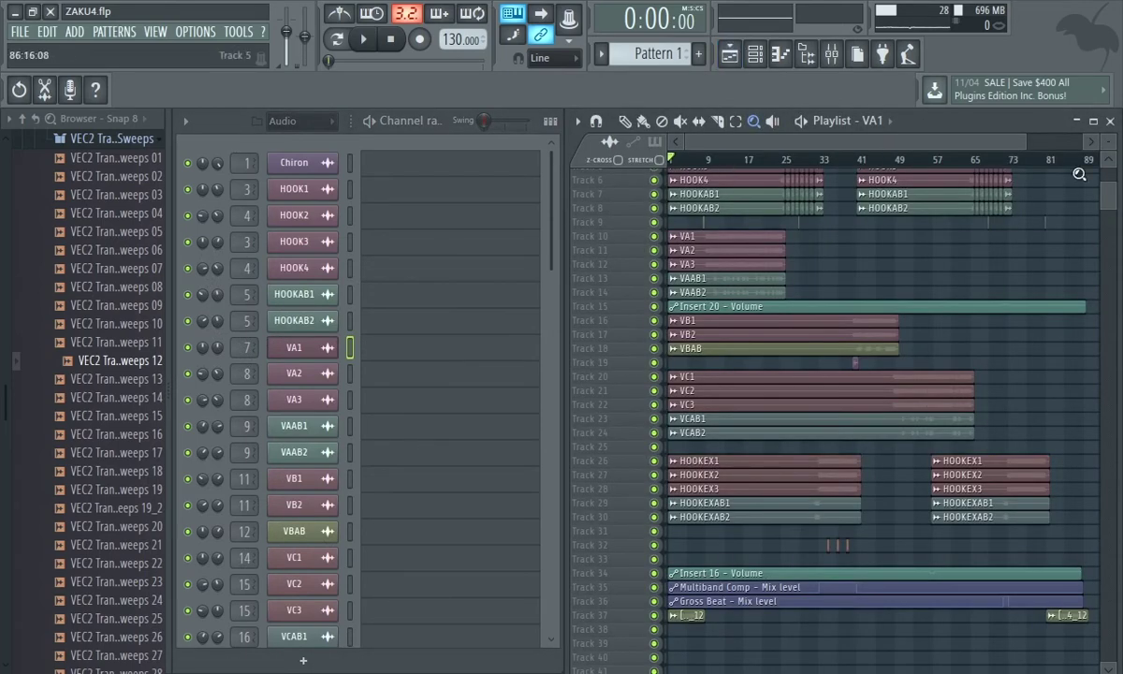
scroll(1039, 182, "up", 3)
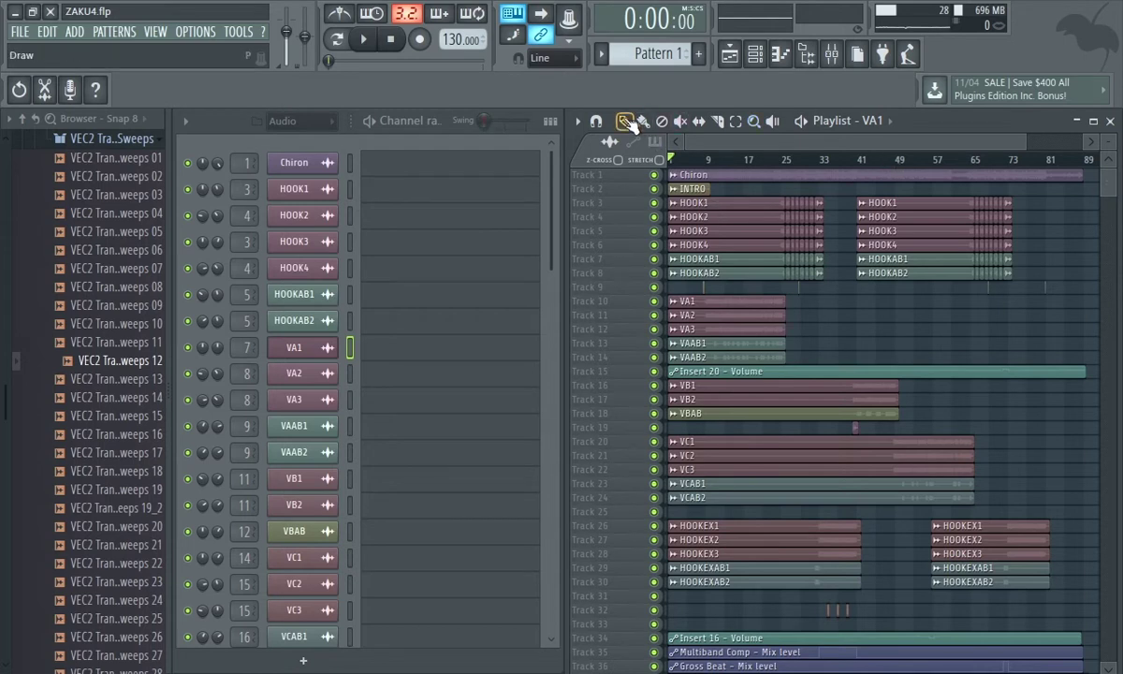
left_click(753, 122)
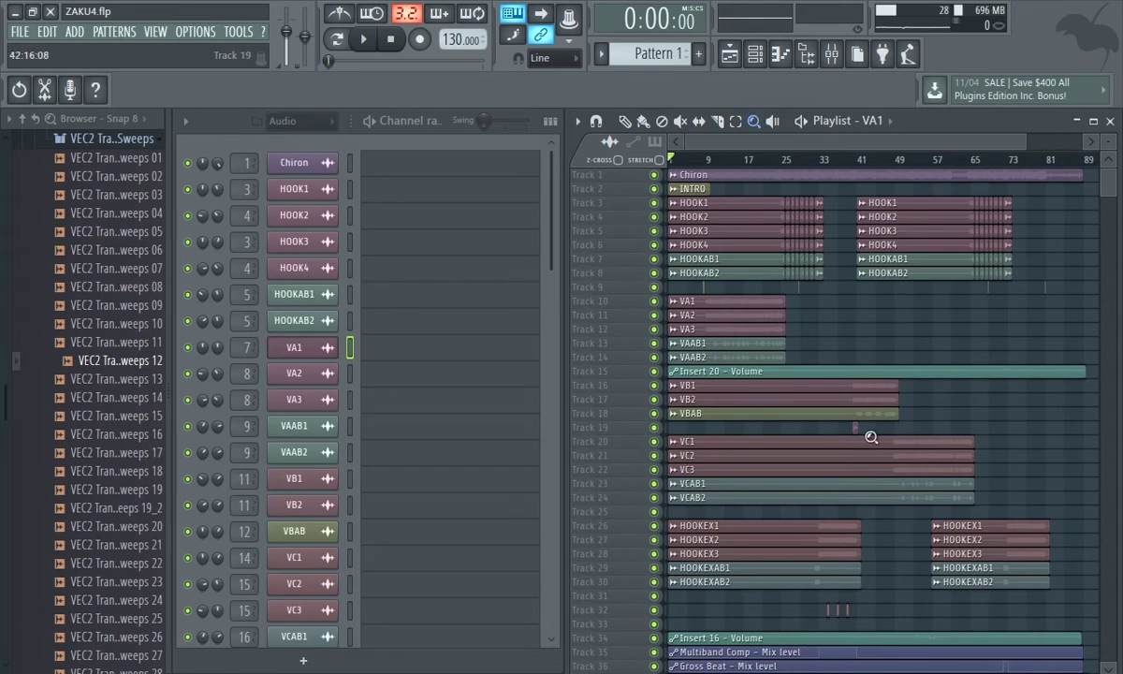
left_click(624, 120)
mouse_move(717, 178)
left_mouse_down()
mouse_move(730, 179)
mouse_move(719, 179)
left_mouse_up()
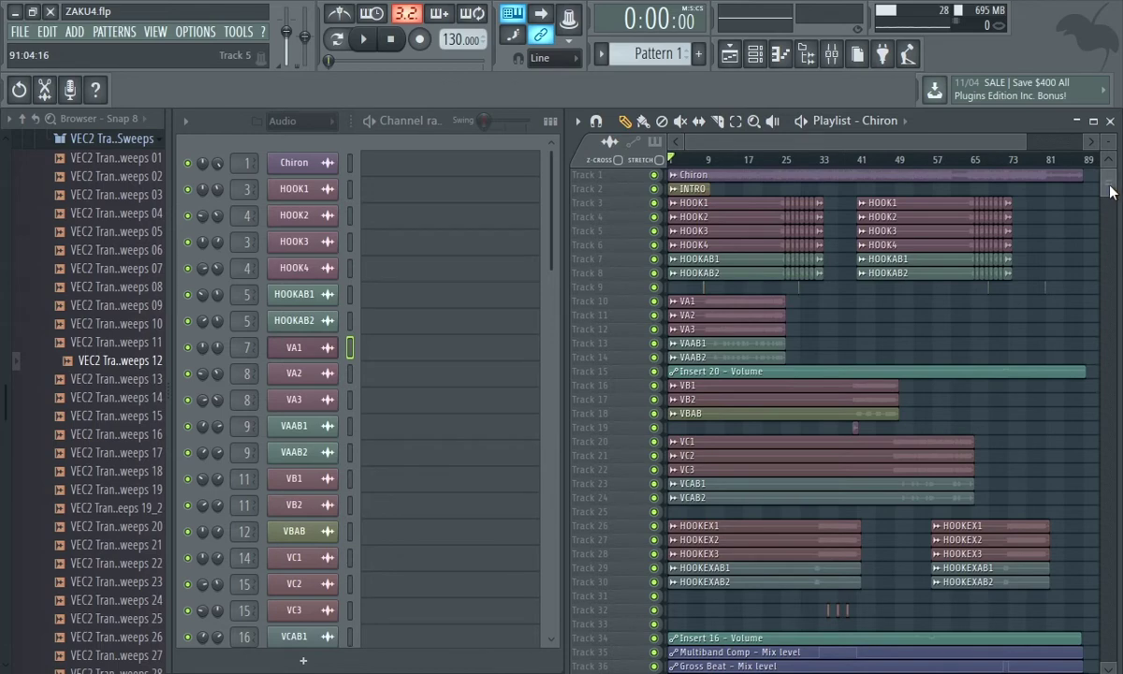
scroll(1108, 214, "down", 3)
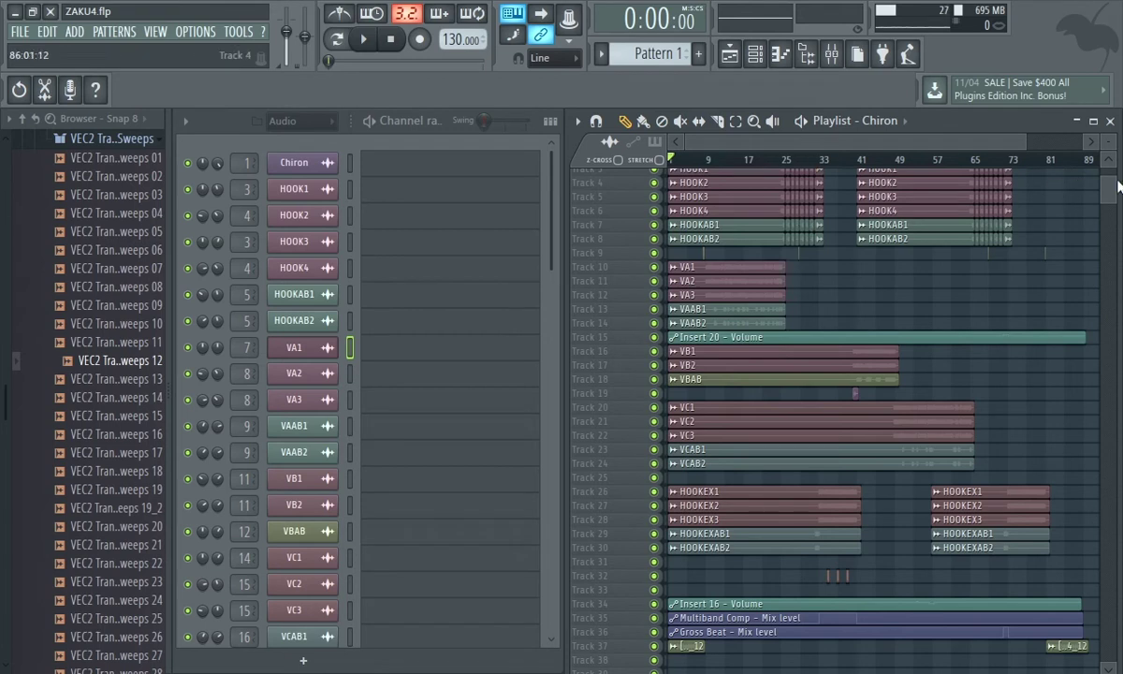
left_click_drag(1116, 188, 1118, 204)
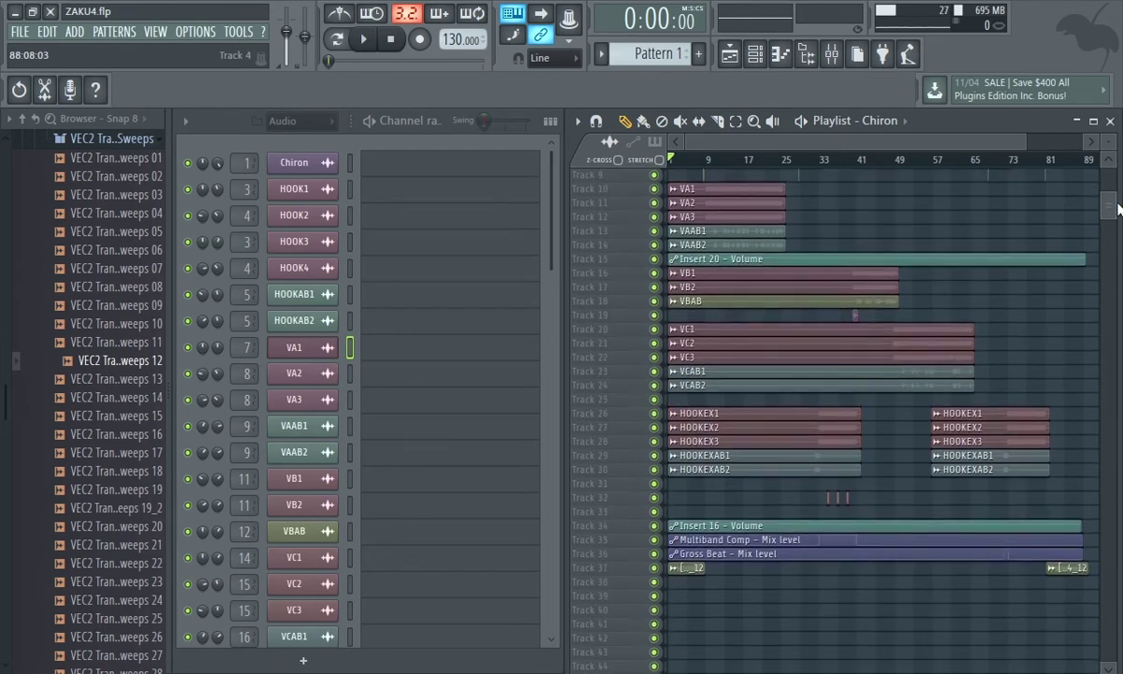
mouse_move(1109, 213)
left_mouse_down()
mouse_move(1111, 234)
mouse_move(1111, 214)
left_mouse_up()
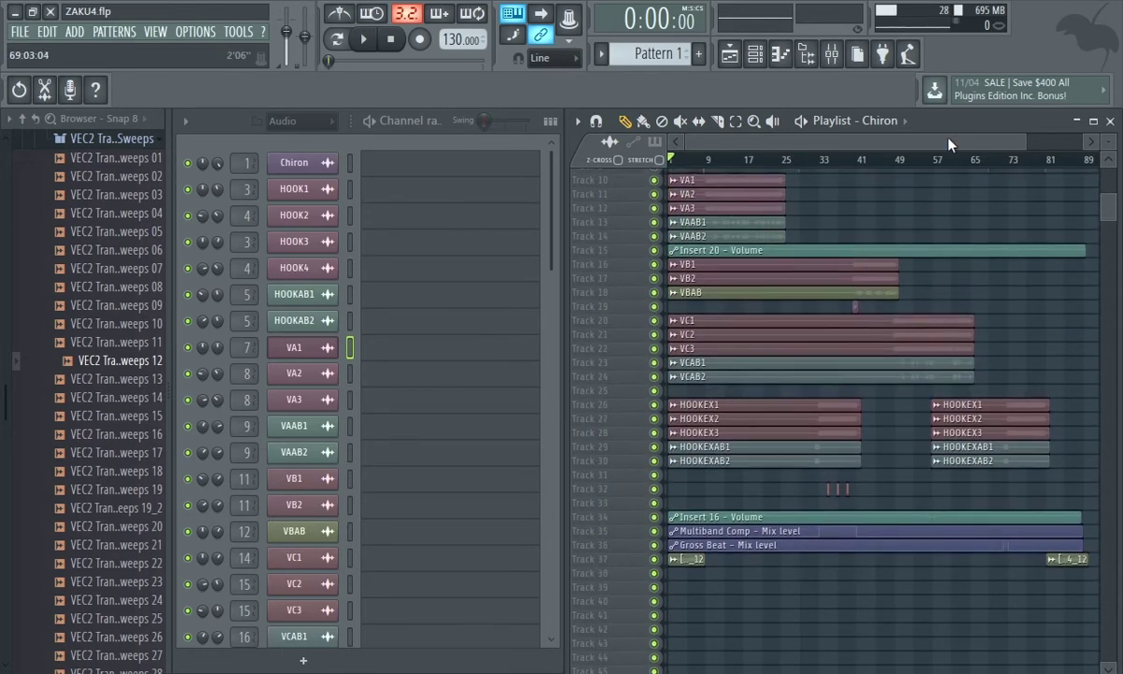
left_click(754, 121)
left_click_drag(1027, 578, 802, 521)
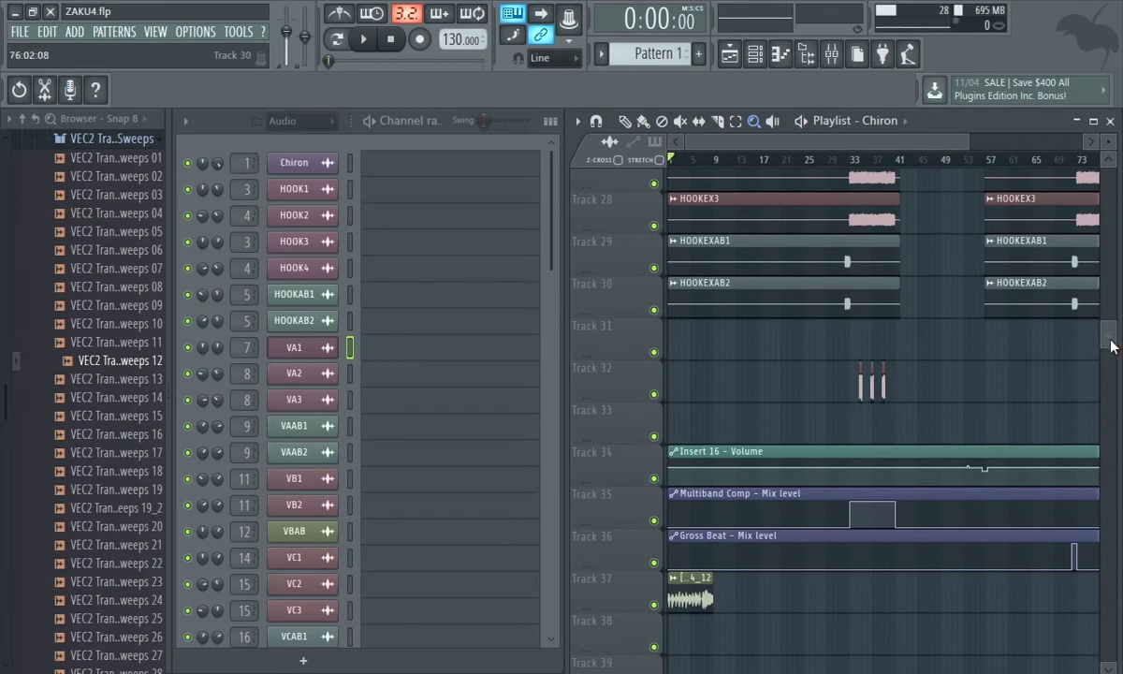
scroll(1047, 337, "up", 10)
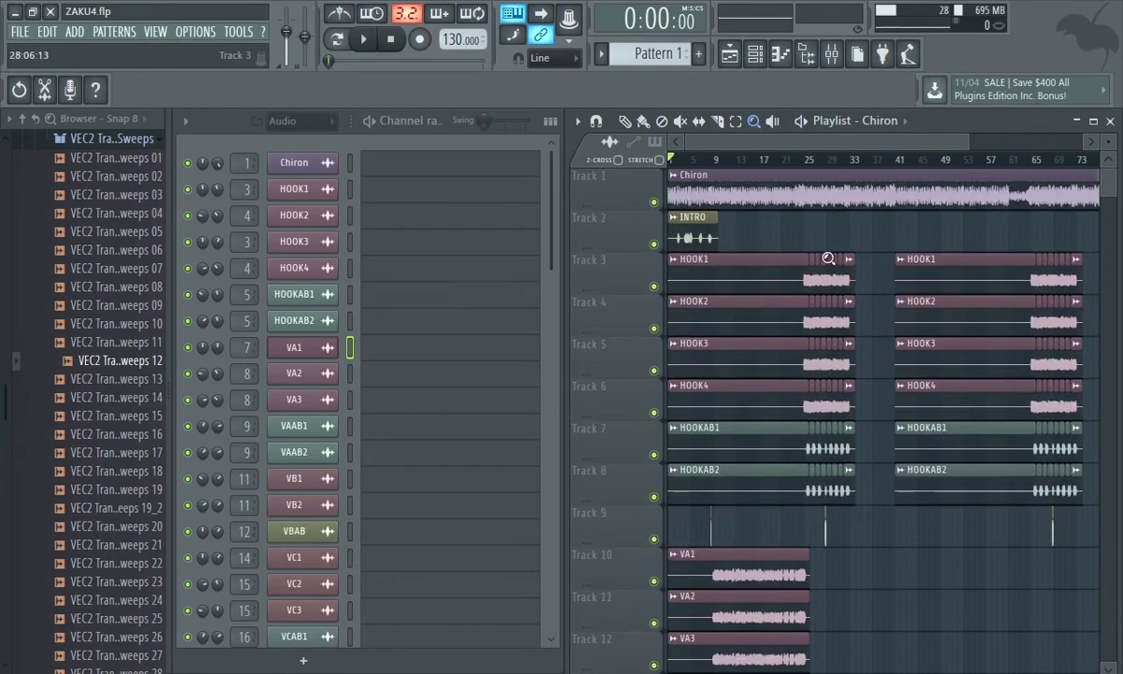
- Open the VA1 channel's settings and show its effects chain on mixer track Insert 7
left_click(296, 347)
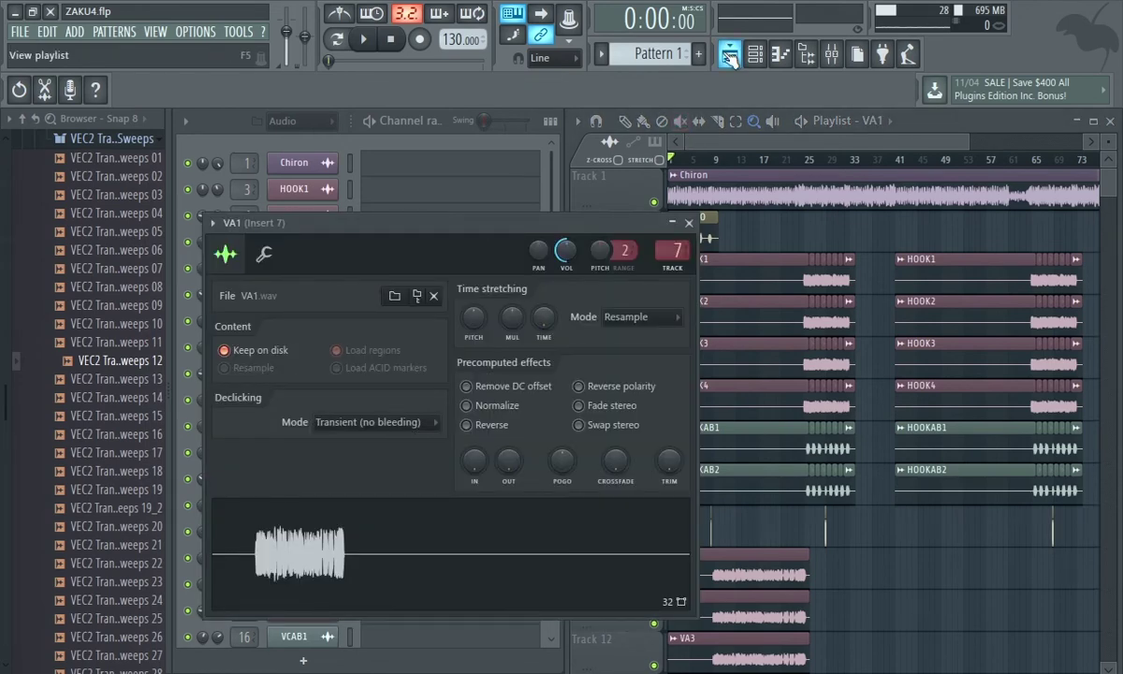
left_click(832, 56)
left_click(832, 56)
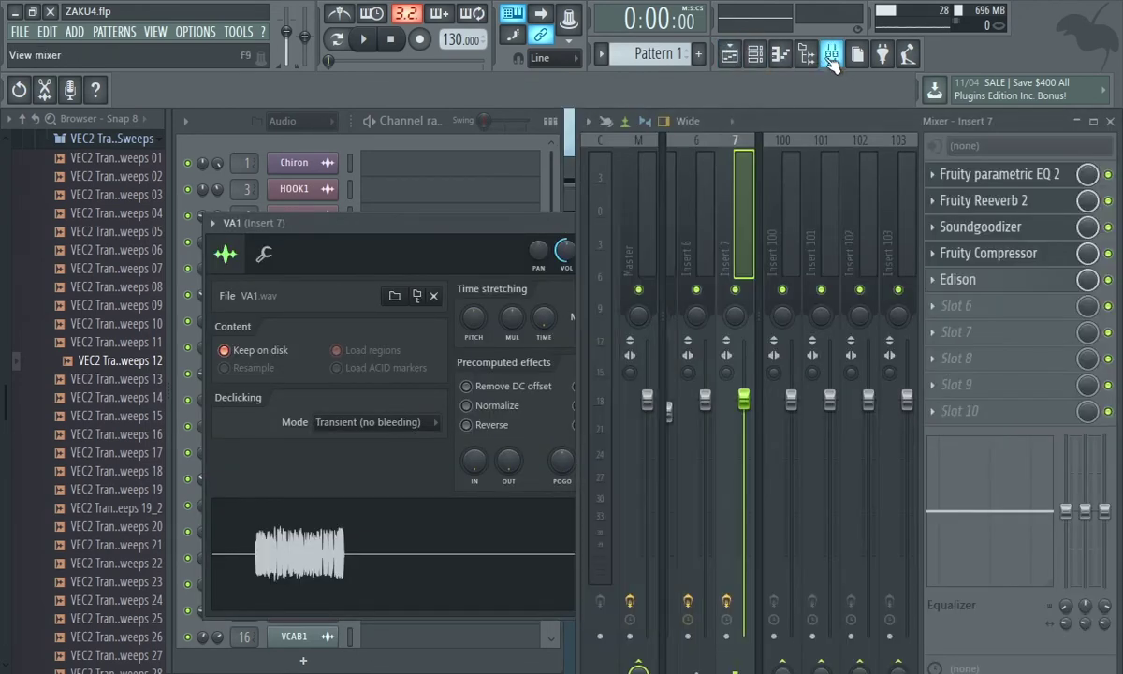
- Return to the playlist, frame the VA1 to VAAB2 clips and listen to the verse with the beat from around bar 8
left_click(734, 60)
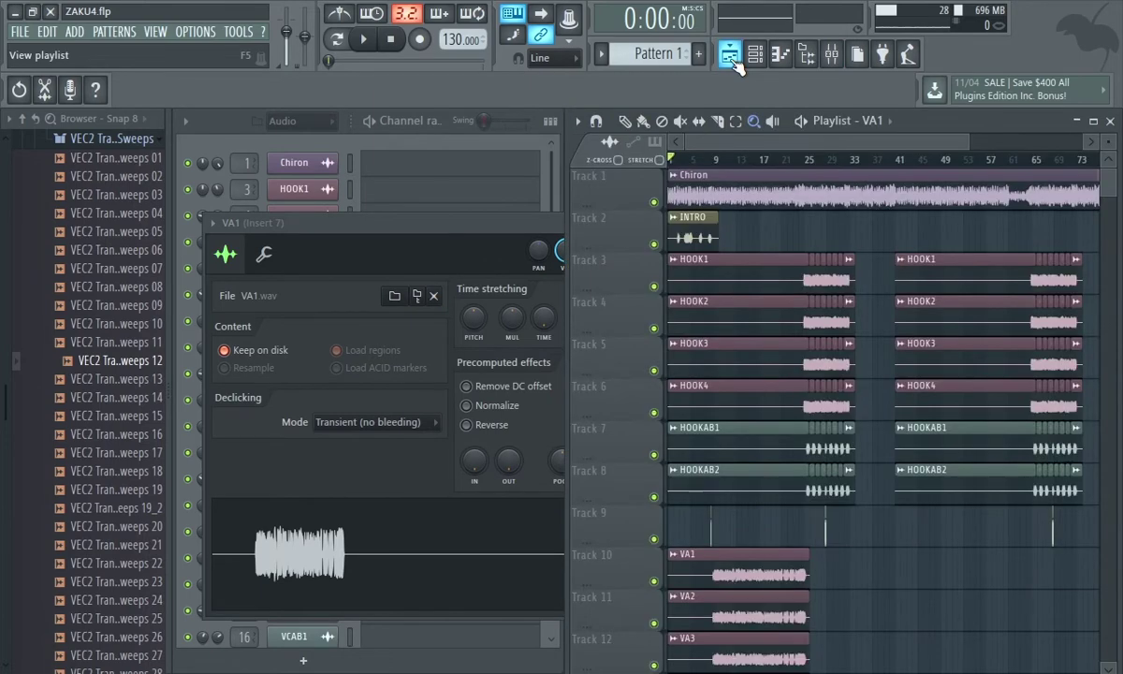
scroll(1105, 187, "down", 5)
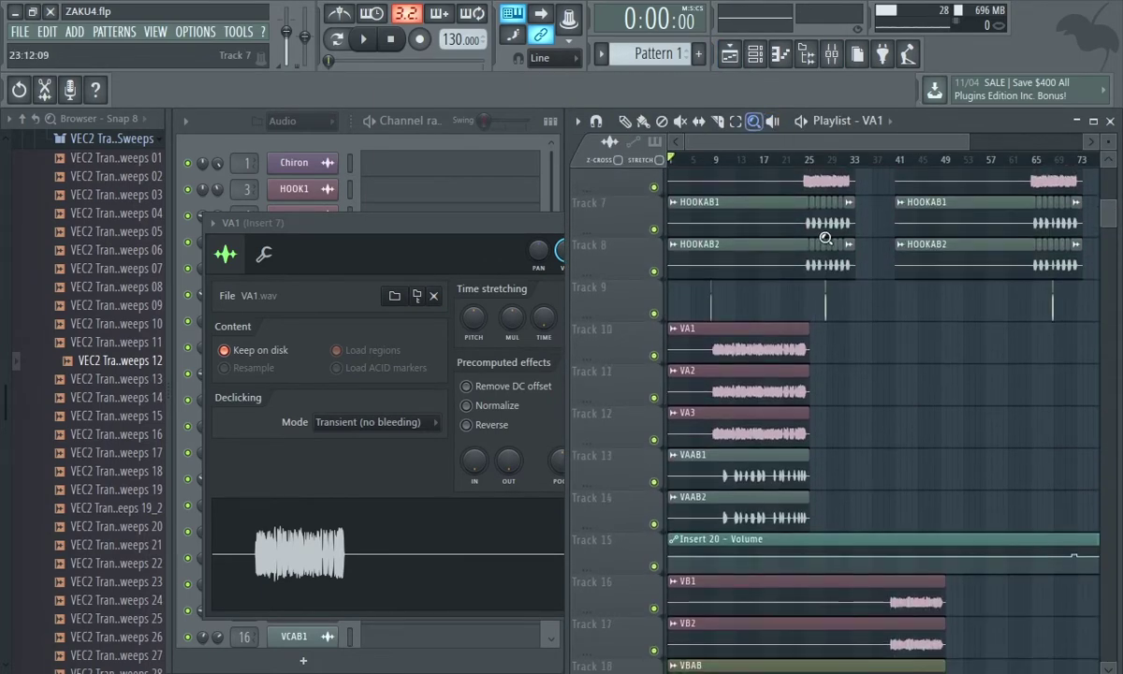
left_click_drag(823, 262, 728, 421)
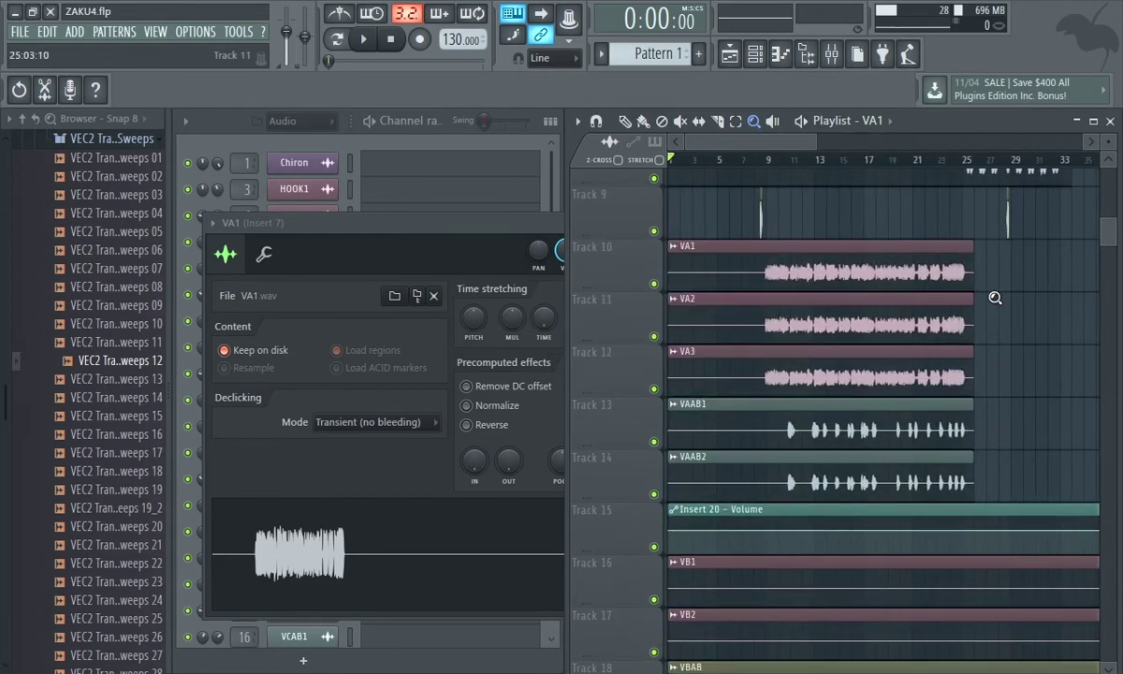
left_click(625, 121)
left_click(767, 162)
left_click(760, 162)
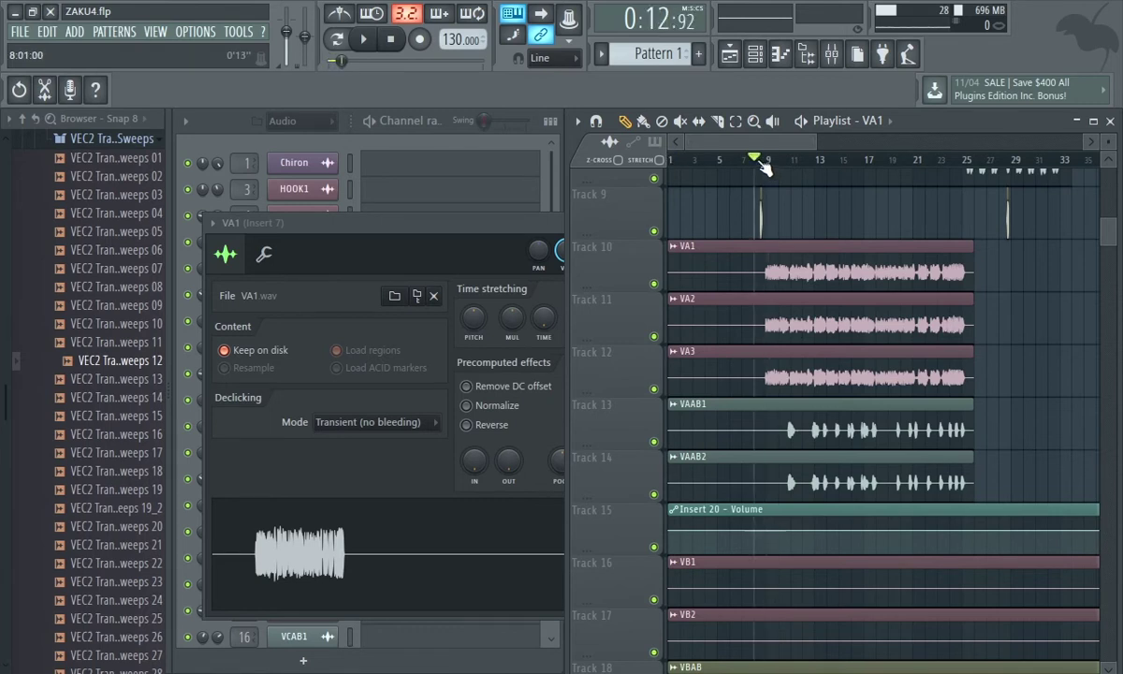
key("space")
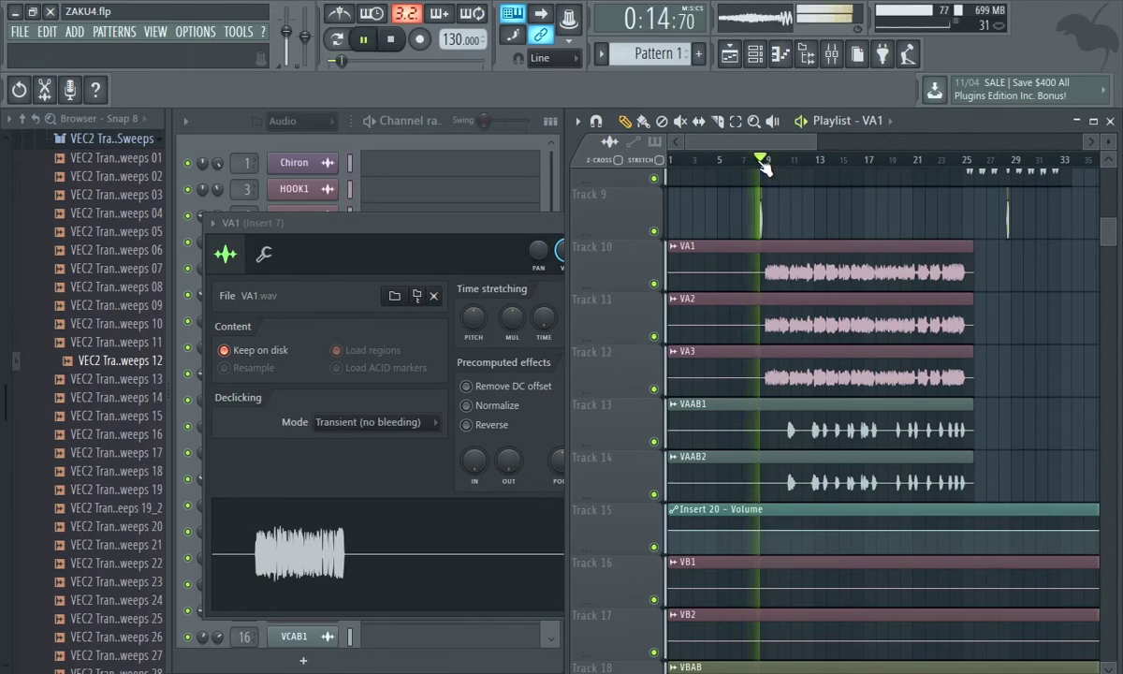
key("space")
key("space")
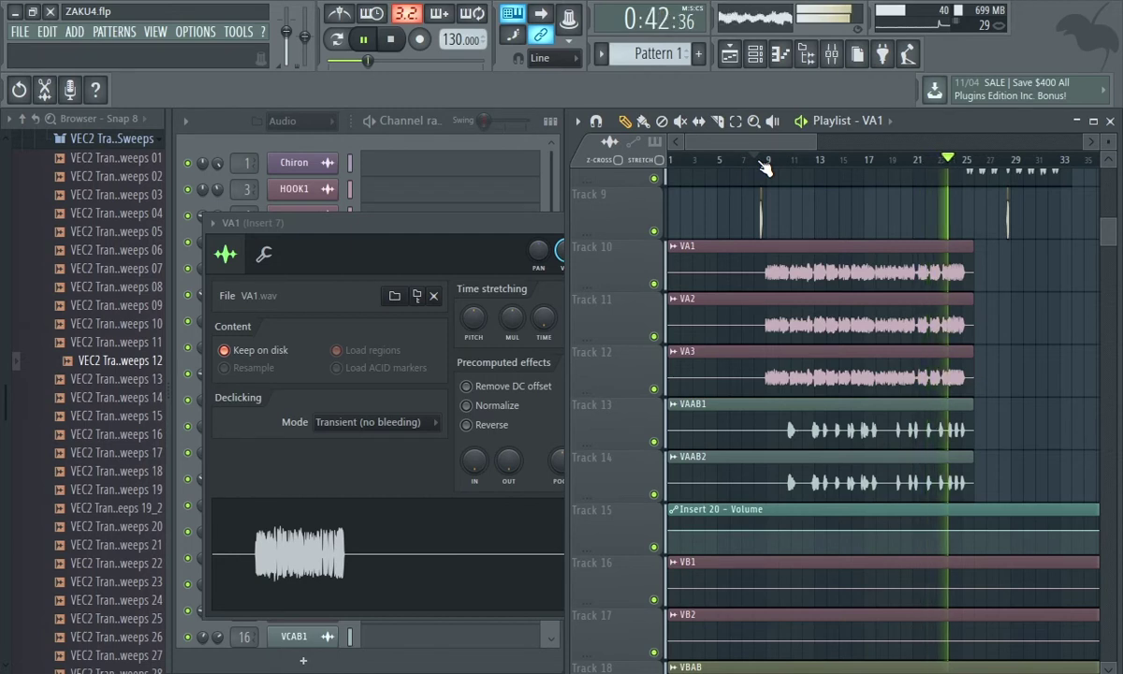
key("space")
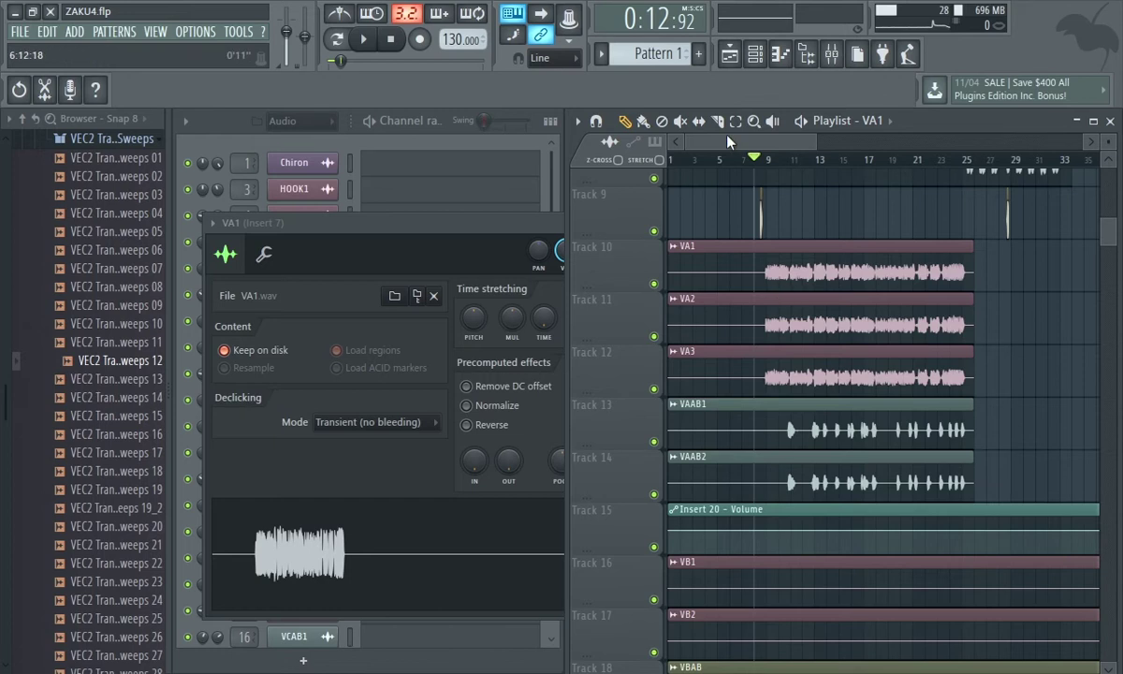
- Solo Track 10 in the playlist and listen to the VA1 vocal alone from around bar 8
left_click(369, 141)
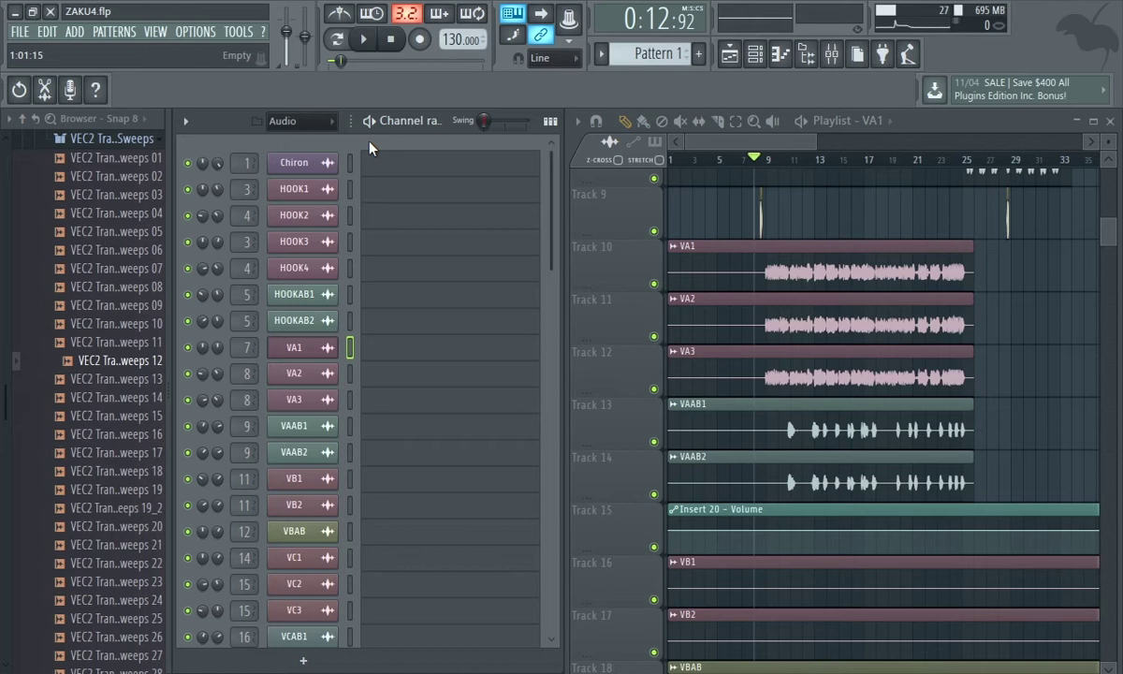
right_click(654, 285)
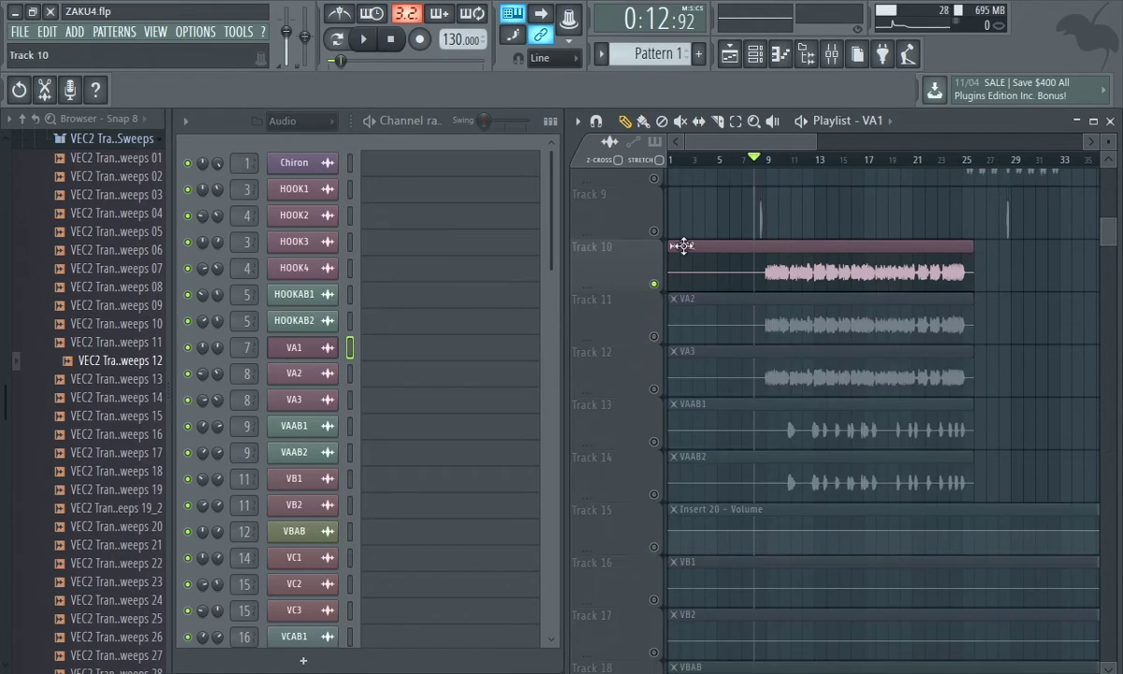
left_click(763, 161)
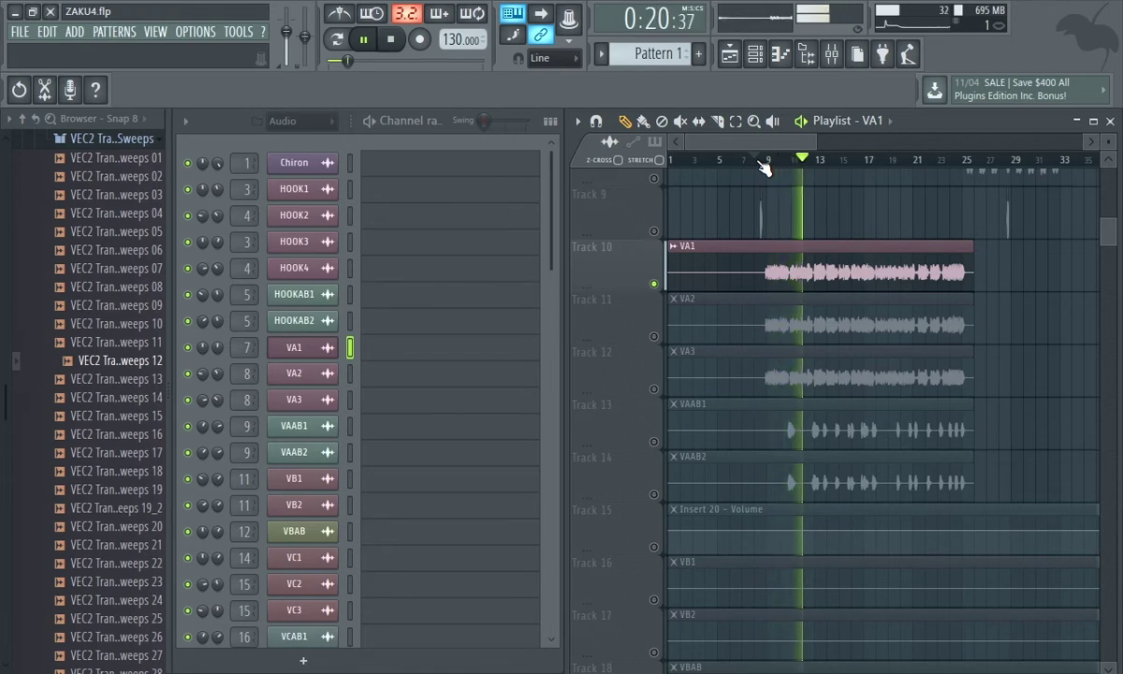
key("space")
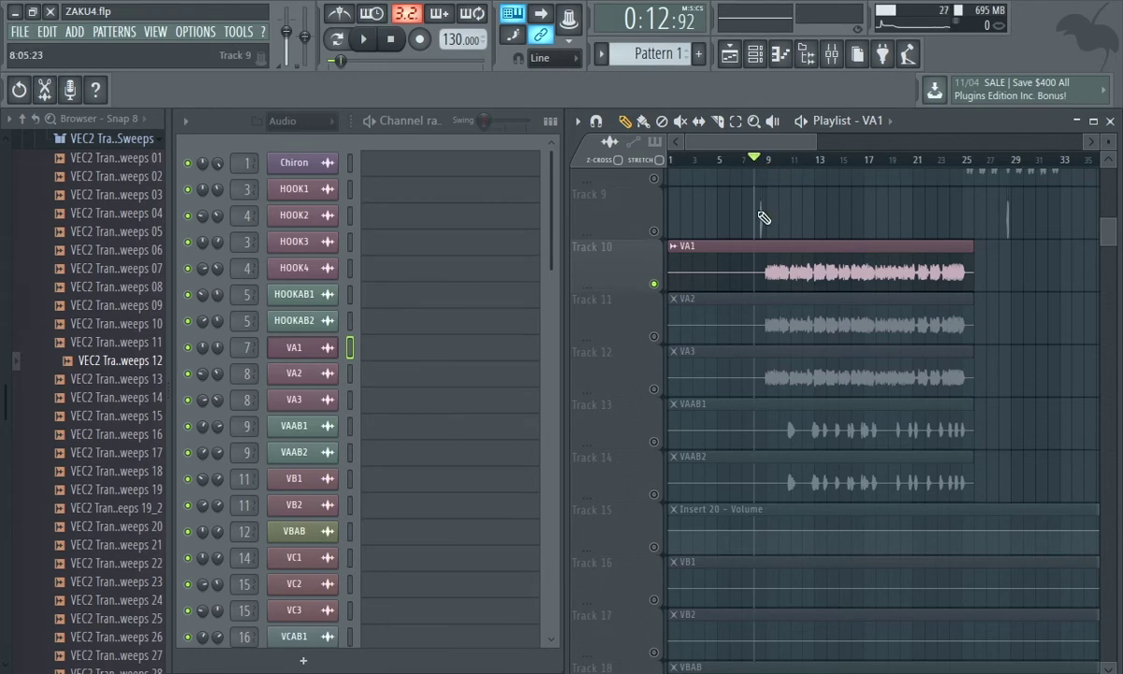
- Mute VA1, solo Tracks 11 and 12 together, and listen to VA2 and VA3 from around bar 8
left_click(653, 283)
left_click(654, 337)
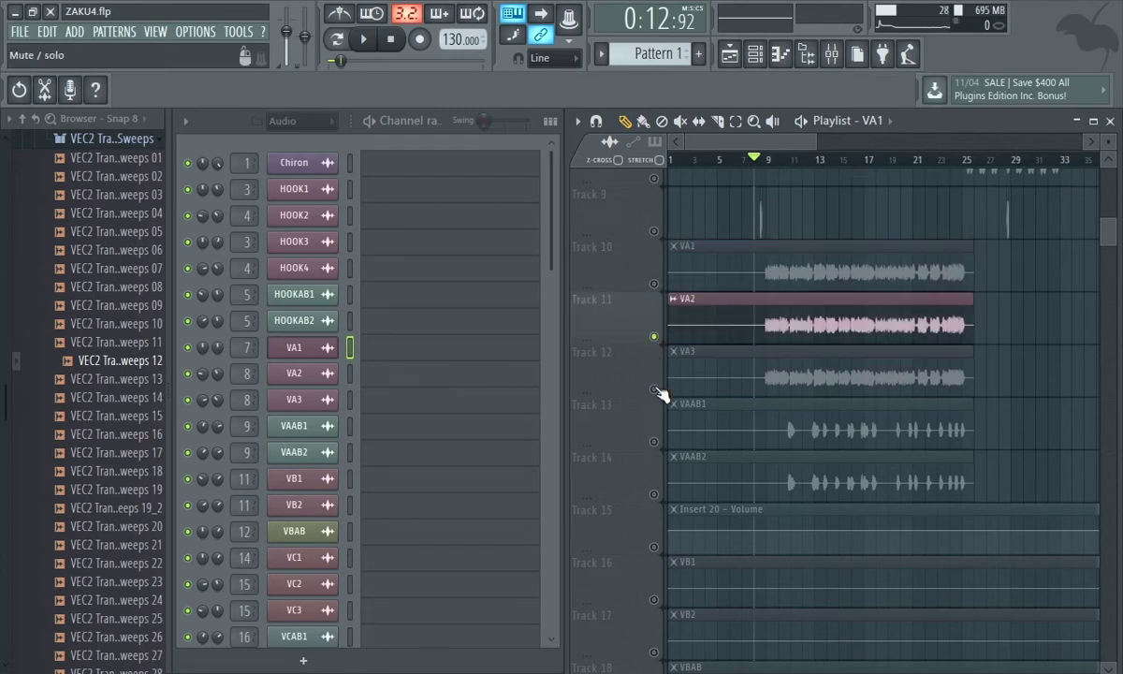
left_click(654, 390)
key("space")
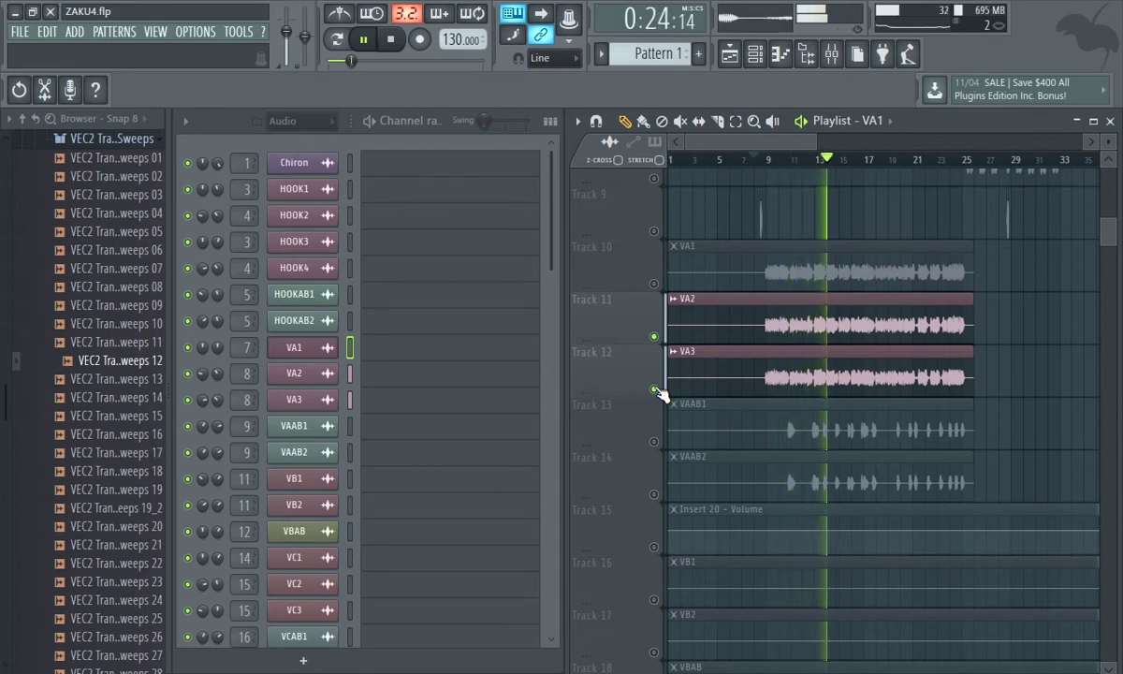
key("space")
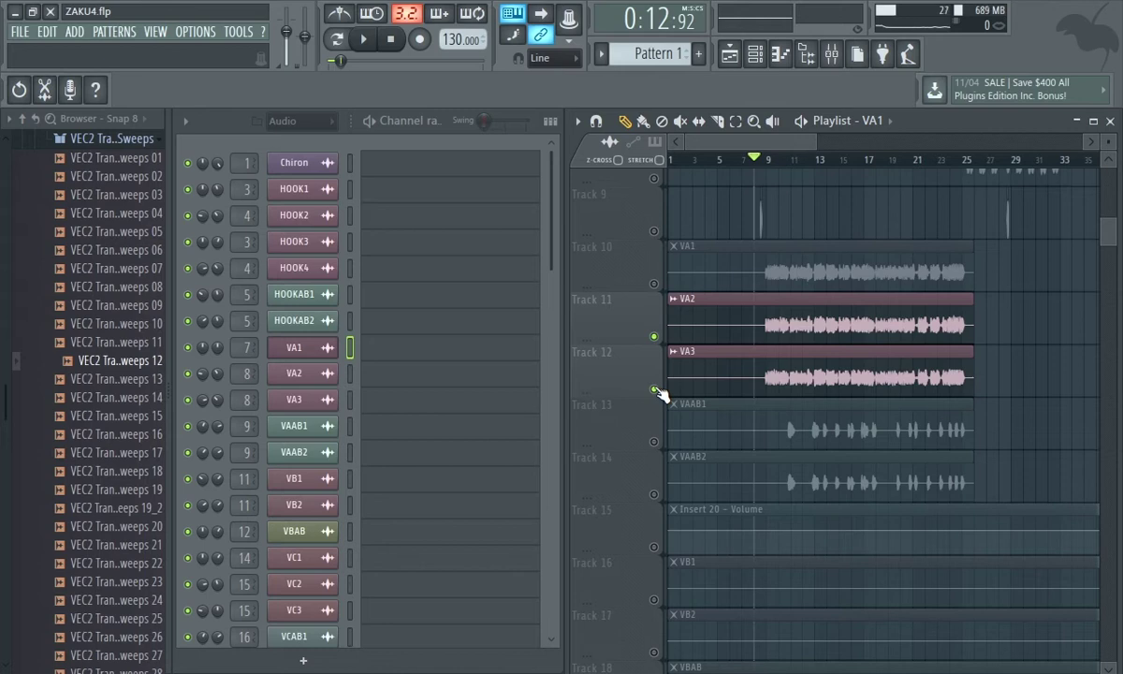
- Turn Track 10 back on alongside the VA2 and VA3 tracks, and check the VA2 channel's panning
left_click(655, 284)
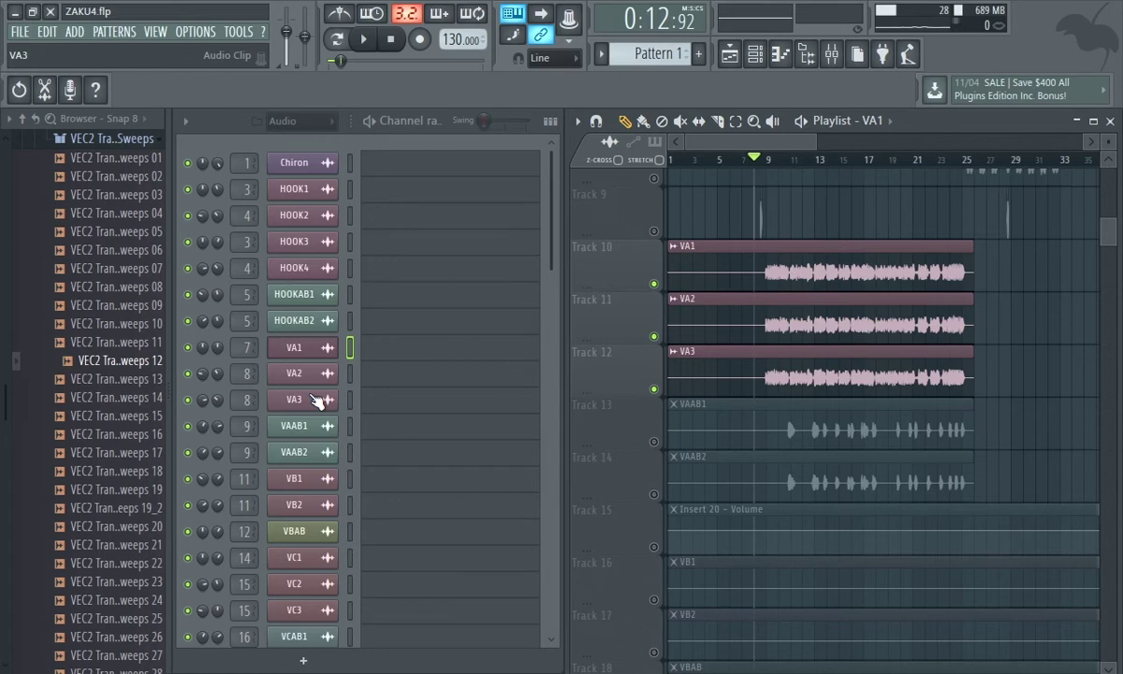
left_click(203, 378)
left_click(203, 374)
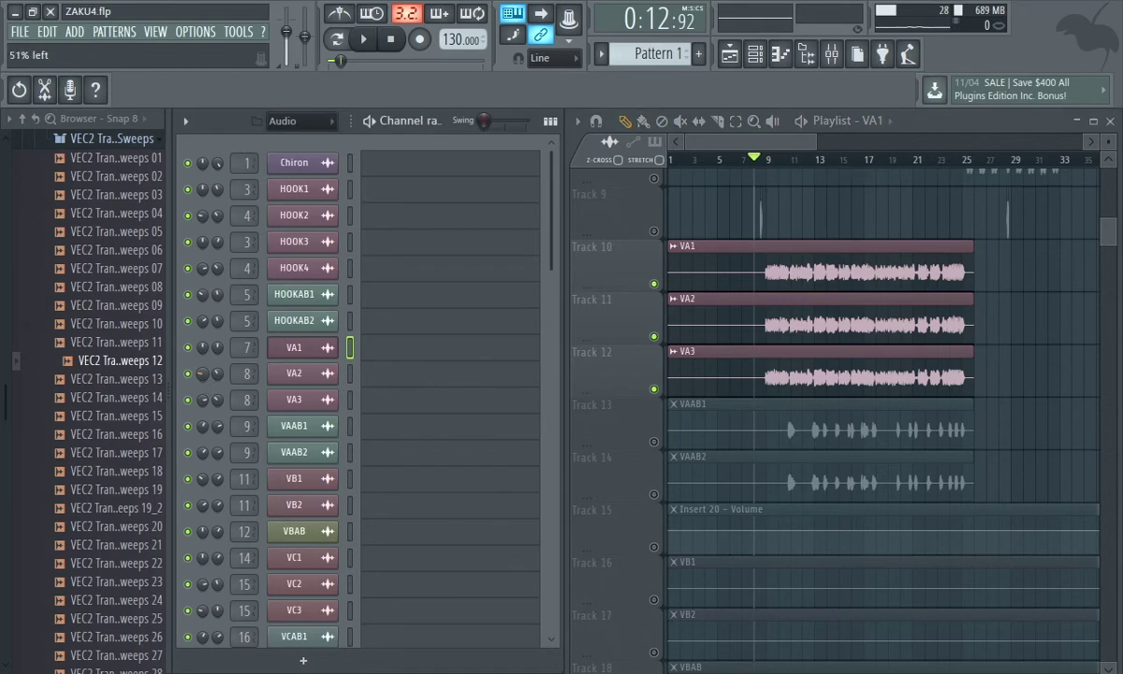
left_click_drag(203, 374, 200, 374)
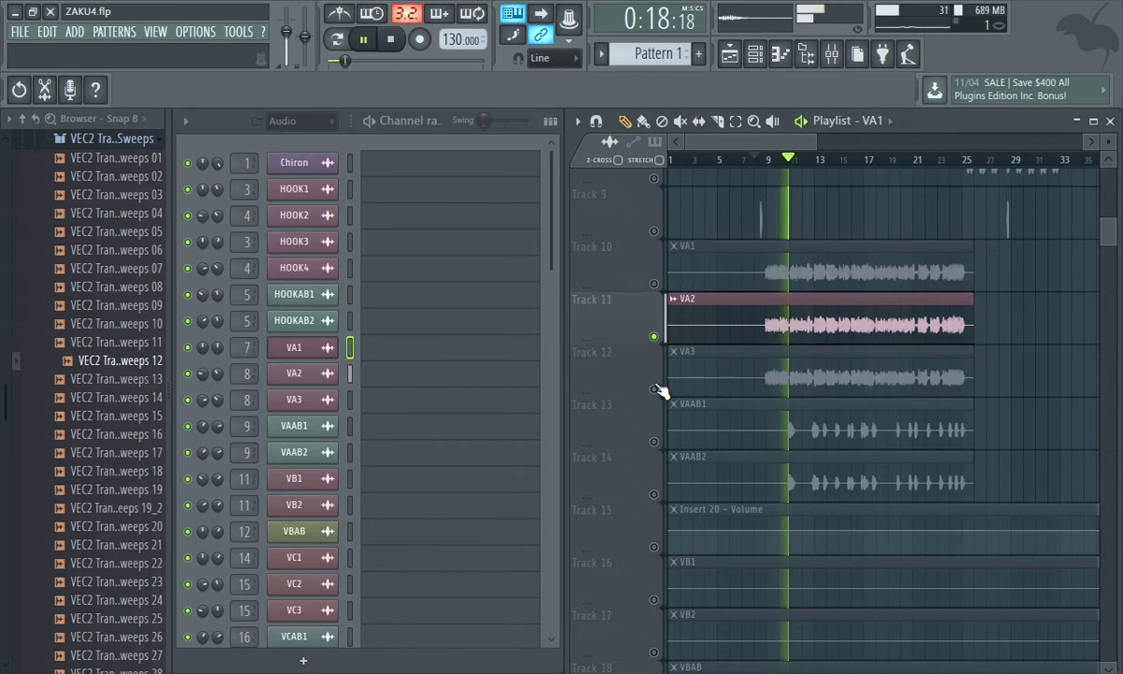
- Stop the VA2-only playback and leave just VA3 on Track 12 active
key("space")
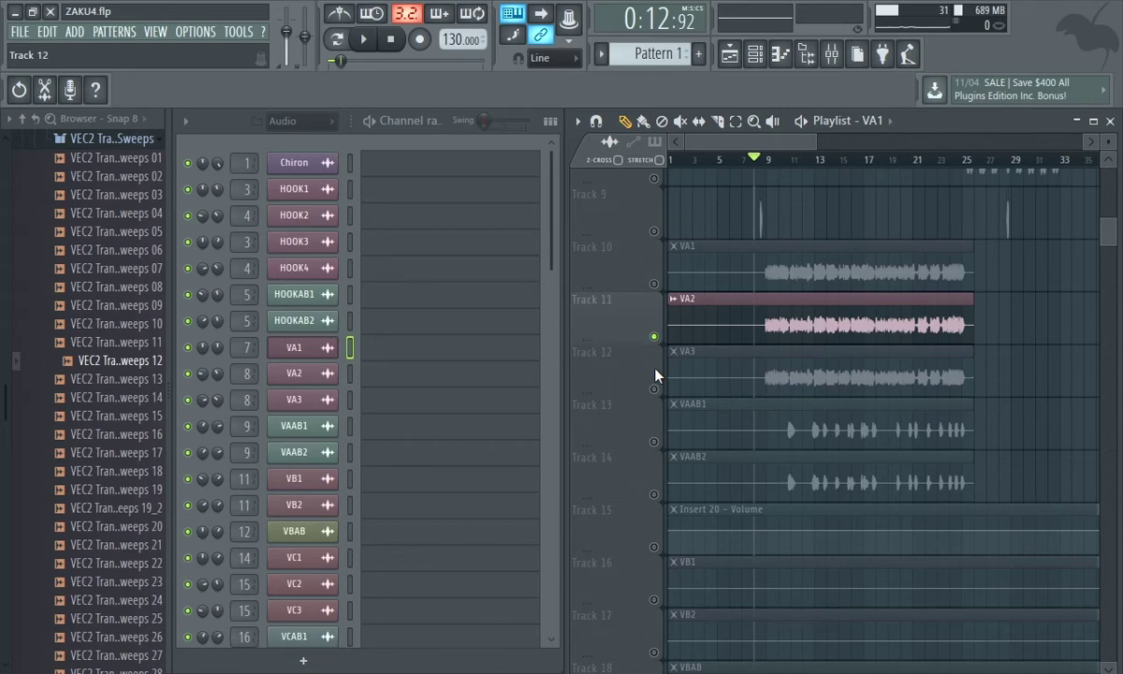
left_click(654, 388)
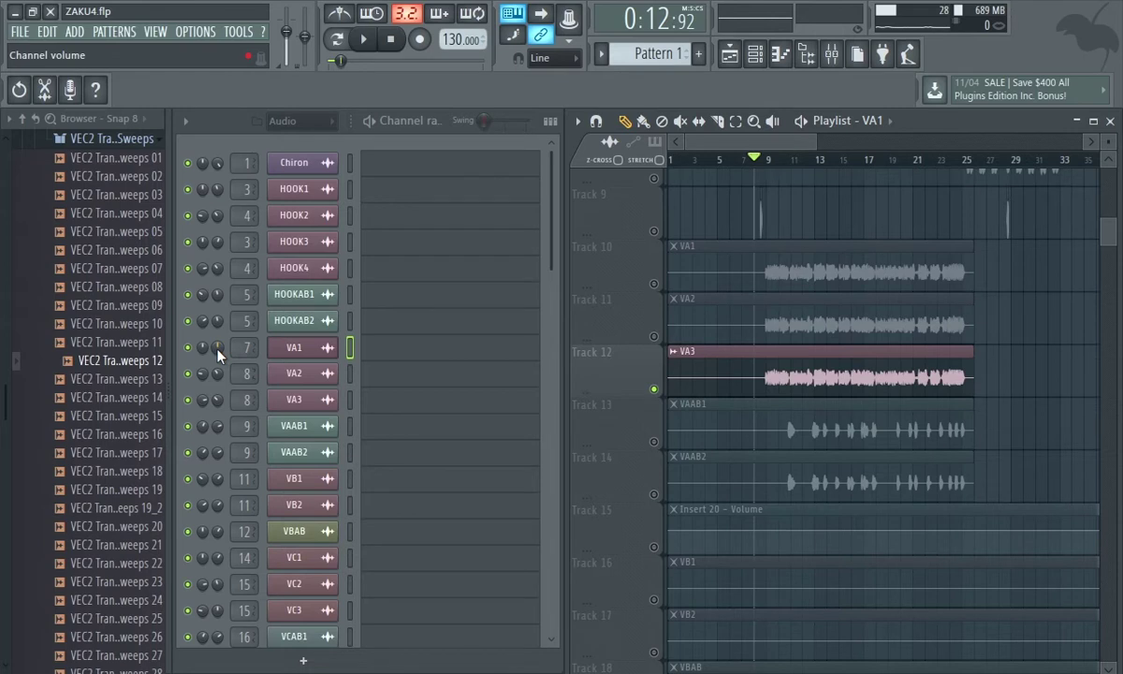
- Check the channel volumes of VA1, VA2 and VA3 in the channel rack
left_click_drag(218, 348, 218, 347)
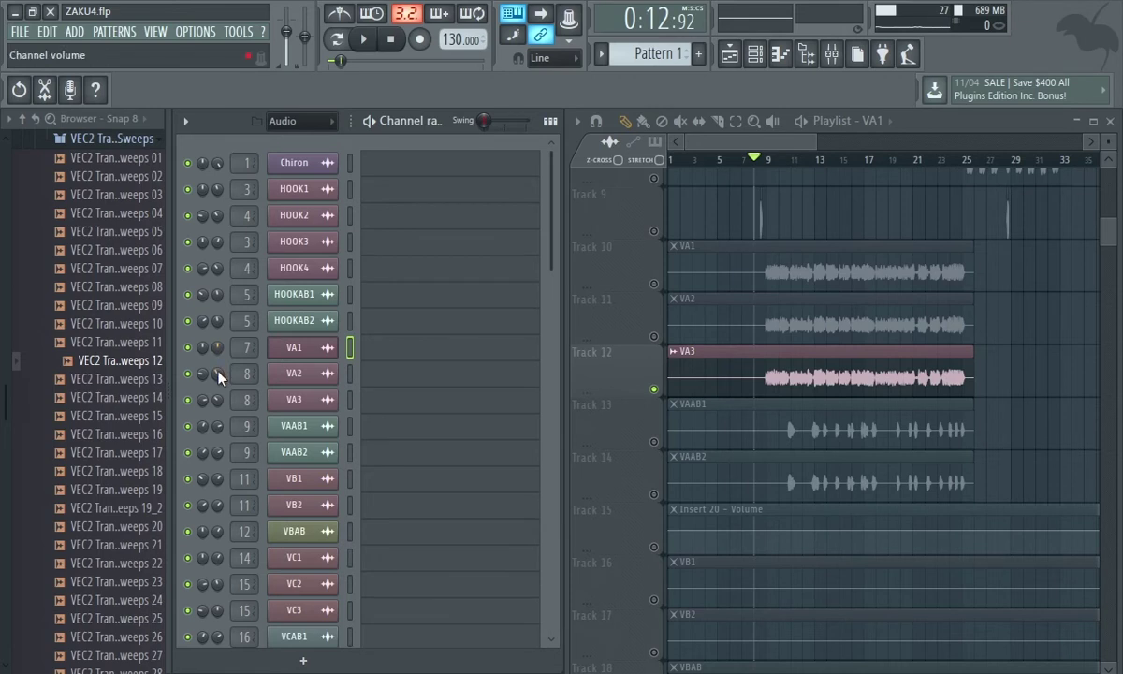
left_click(217, 373)
left_click_drag(218, 399, 219, 398)
left_click_drag(218, 396, 218, 401)
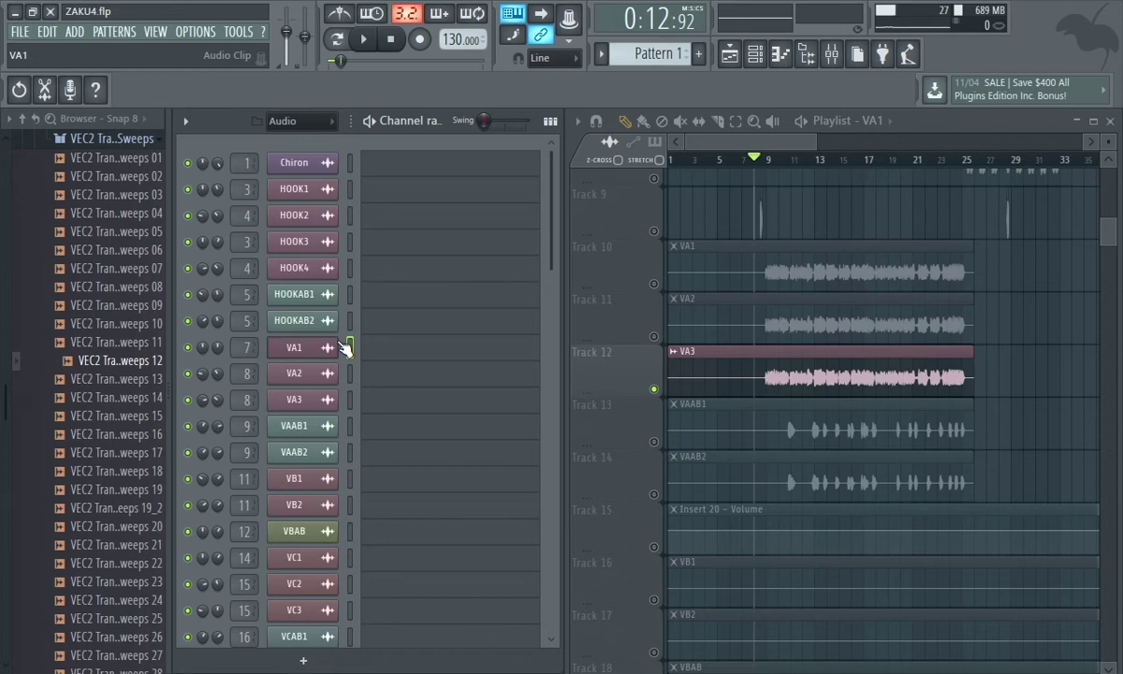
- Turn the VA2 and VA1 tracks back on and unmute all other playlist tracks
left_click(661, 335)
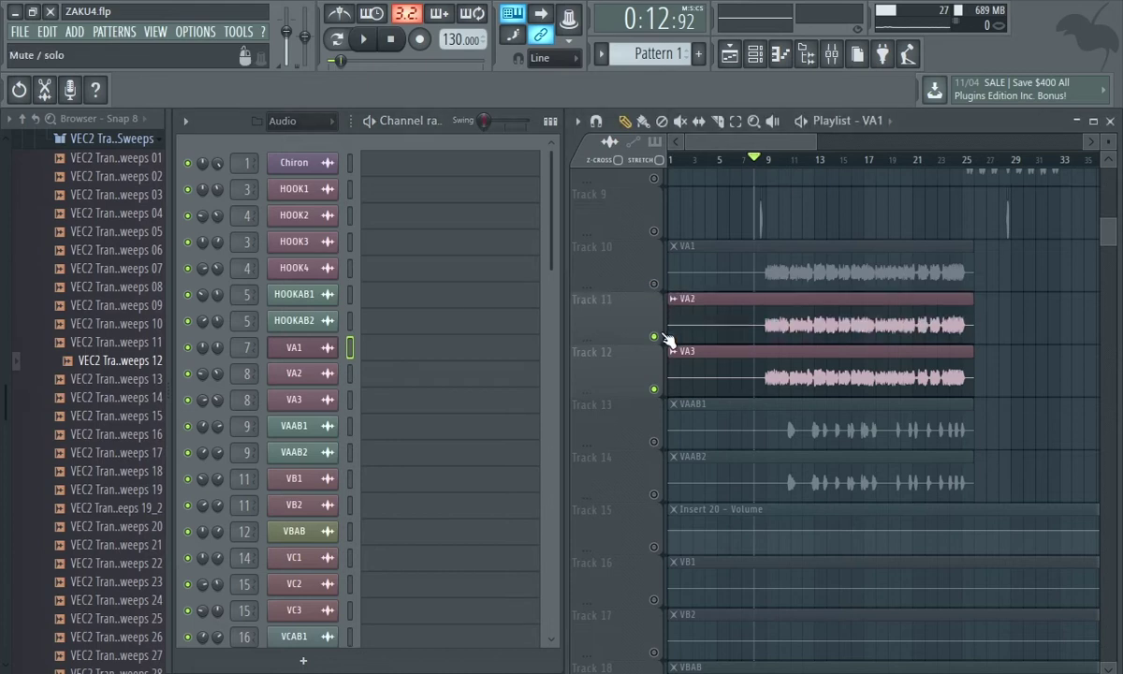
left_click(659, 286)
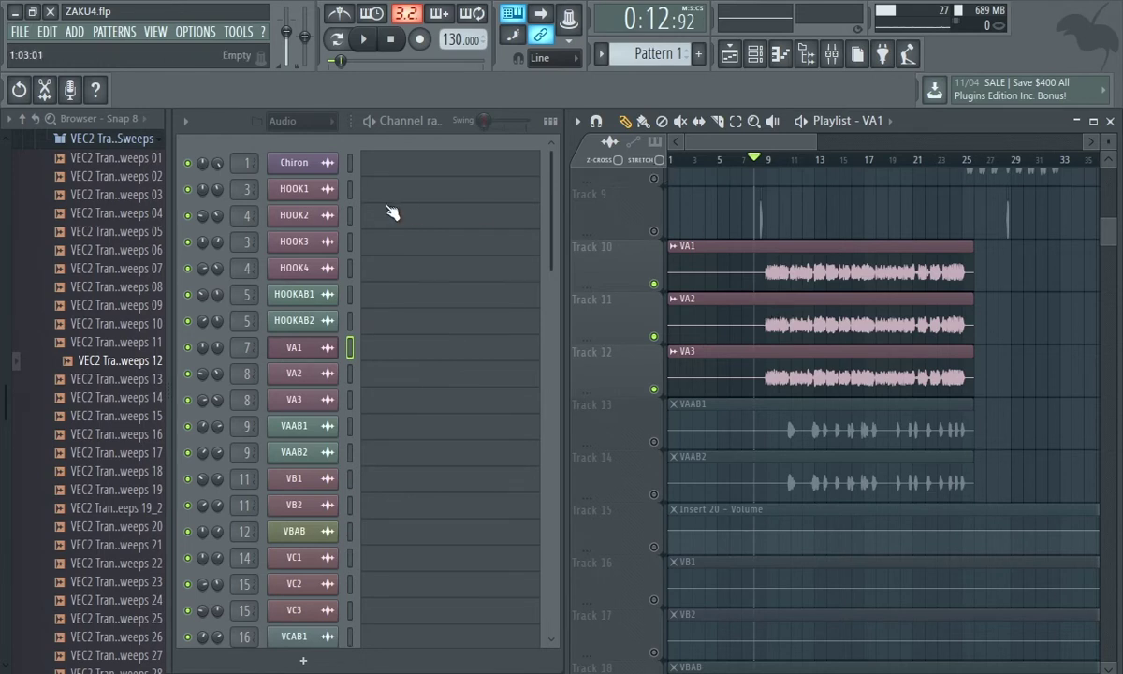
right_click(655, 284)
right_click(654, 283)
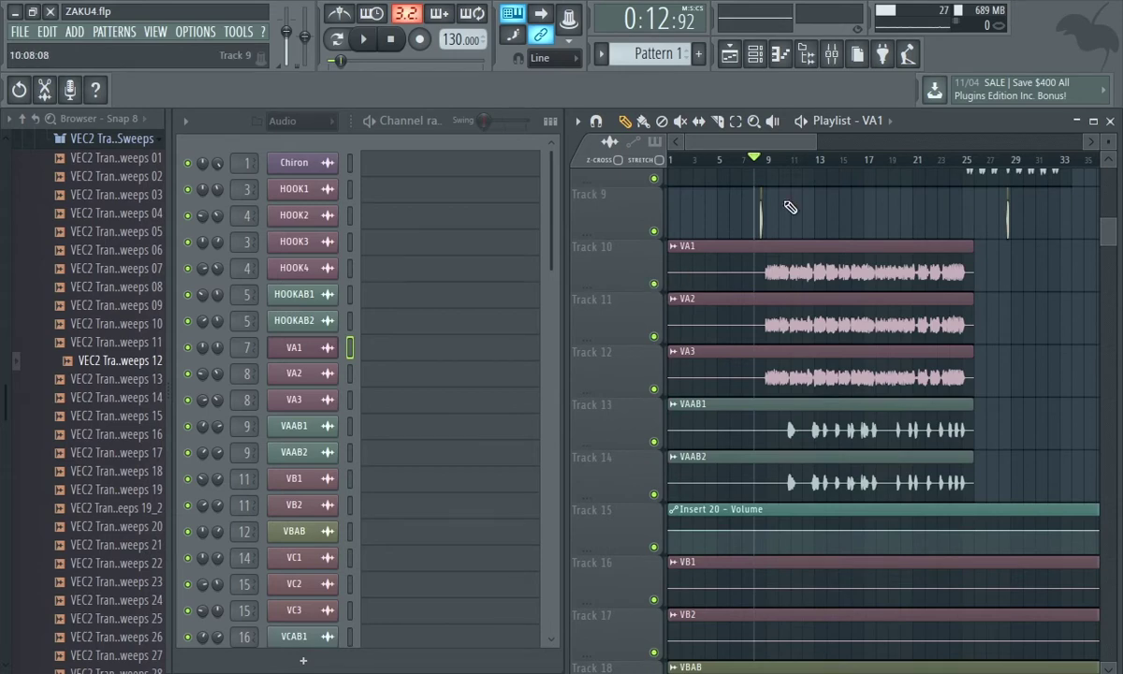
- Show the mixer with Insert 7 and briefly play the full mix from around bar 8
left_click(754, 123)
left_click(832, 56)
left_click(832, 56)
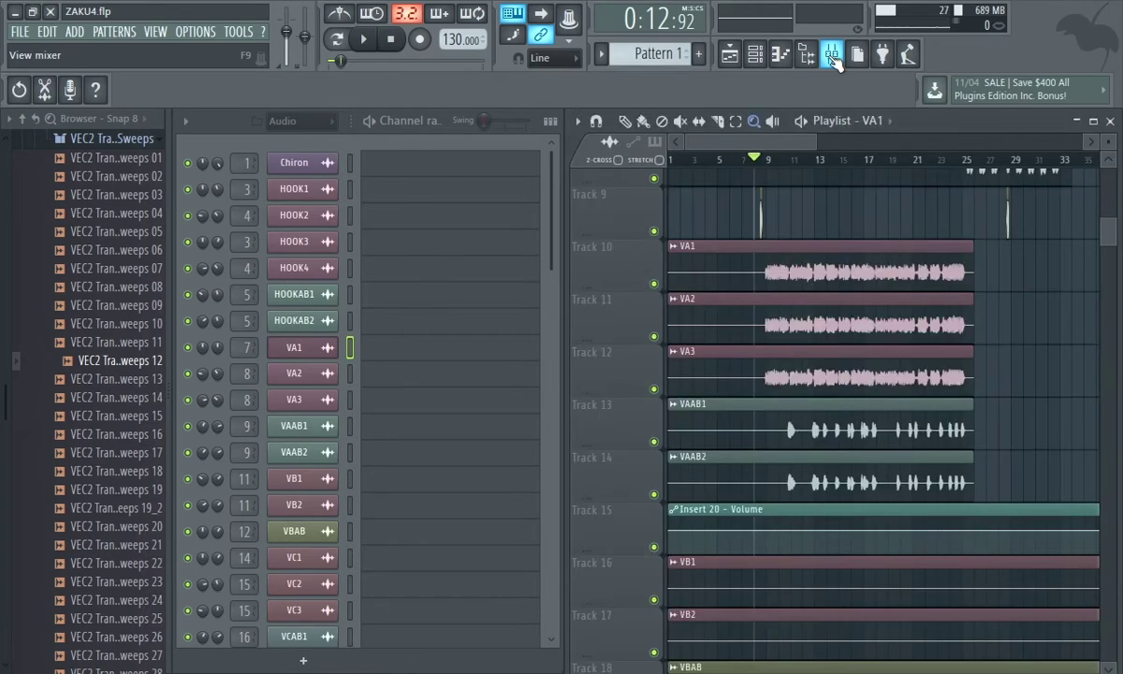
left_click(832, 57)
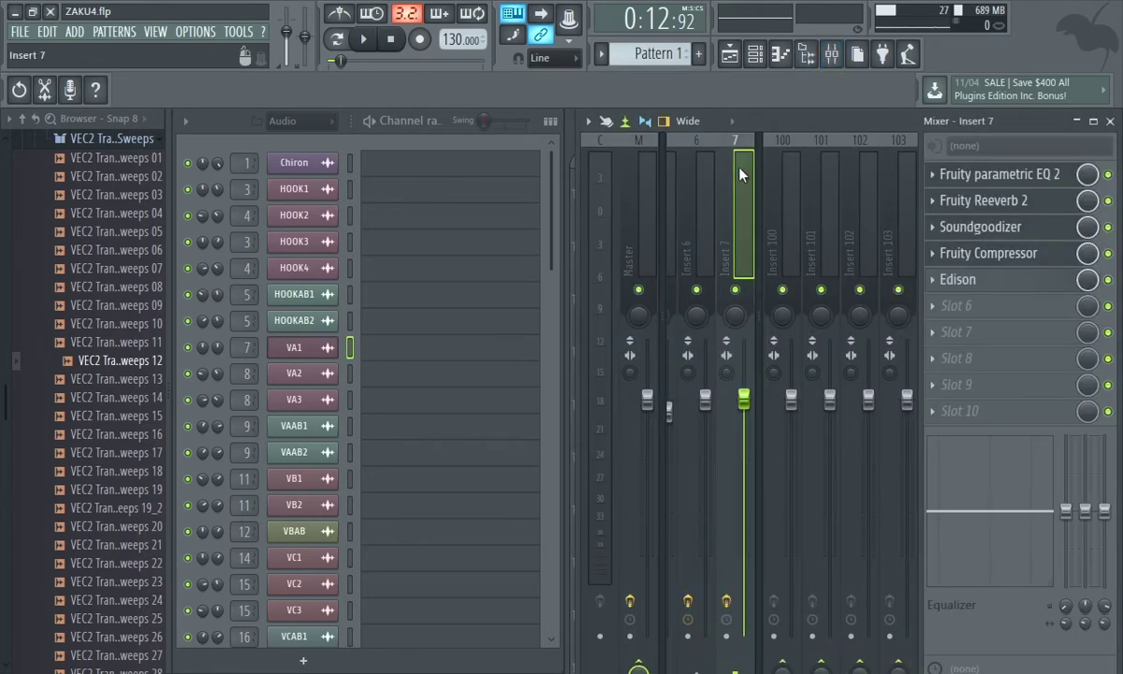
key("space")
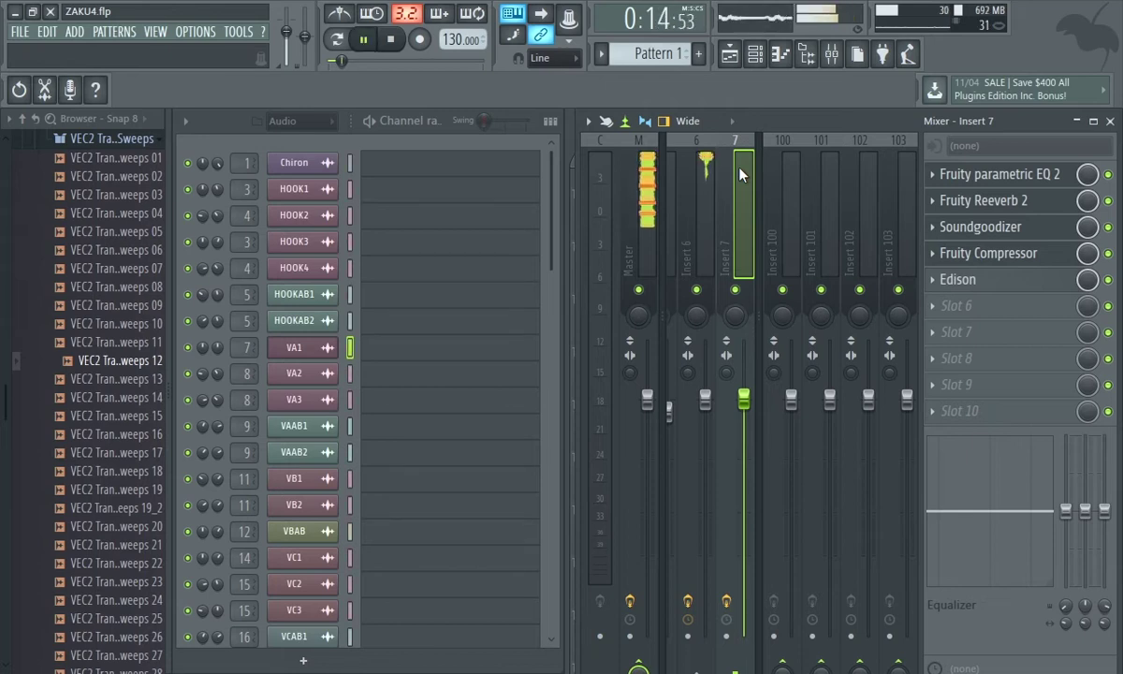
key("space")
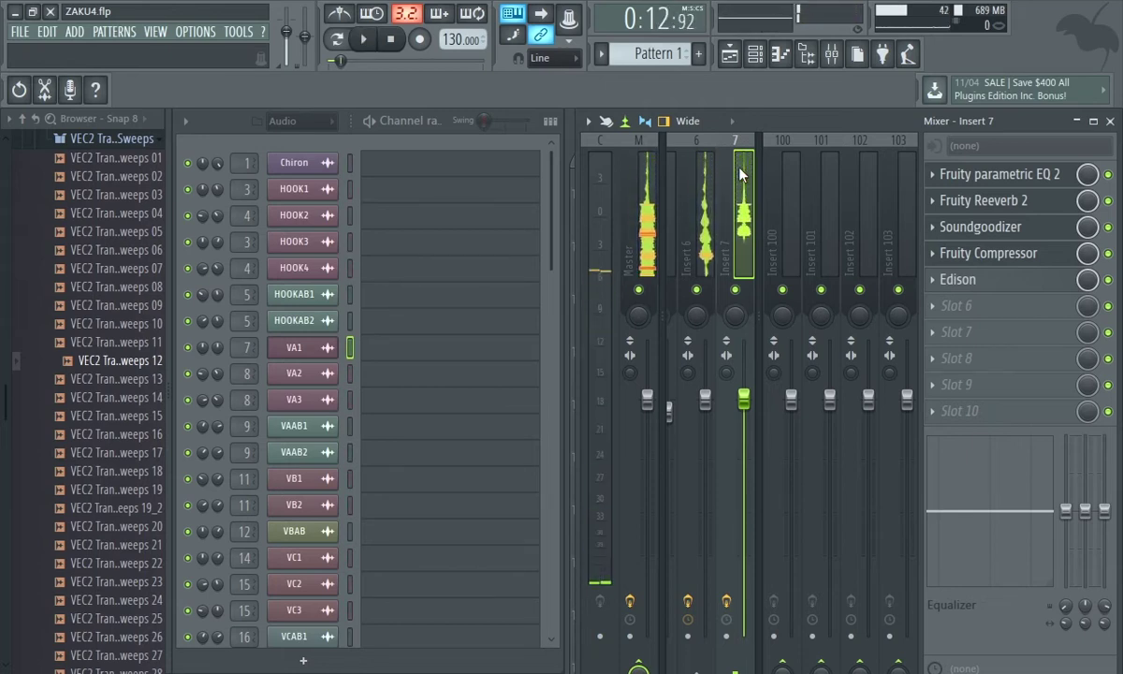
- Bring Inserts 6 to 11 into view and compare the effects chains of Insert 7, Insert 8 and Insert 9
left_click(764, 197)
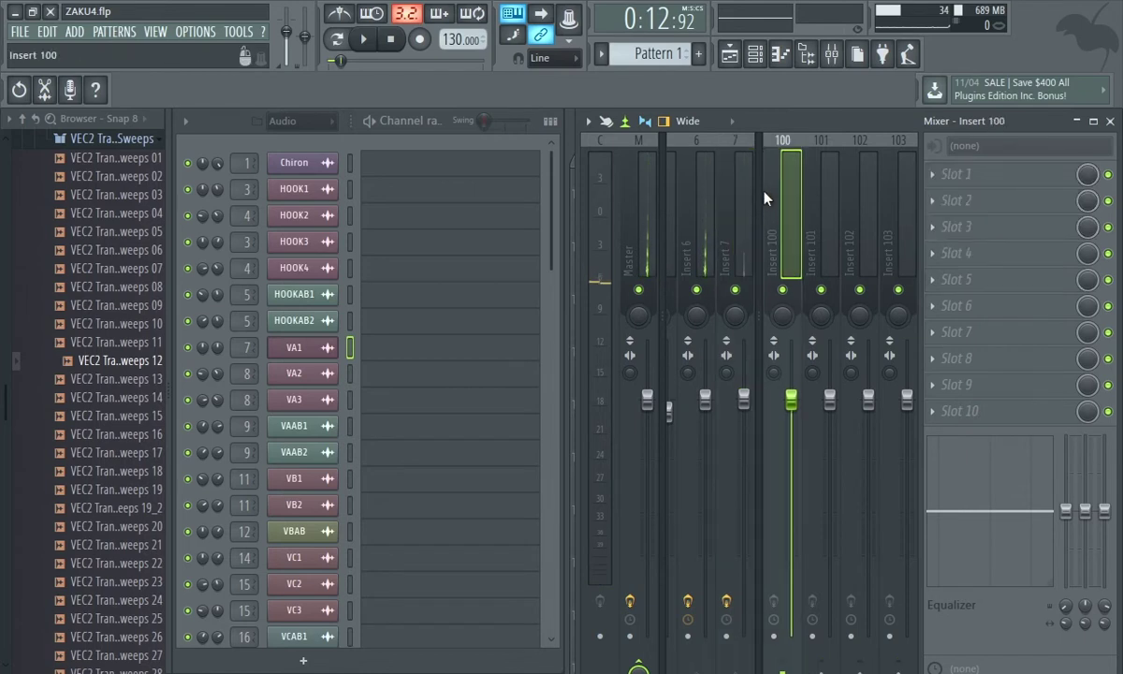
scroll(757, 195, "up", 10)
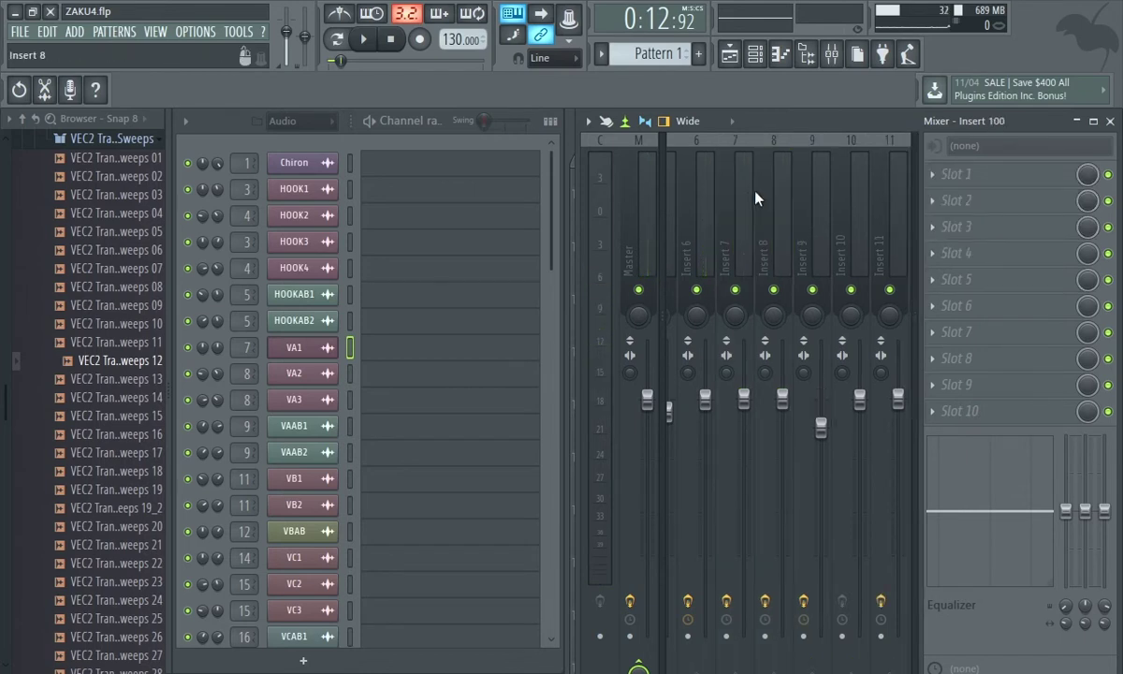
left_click(723, 186)
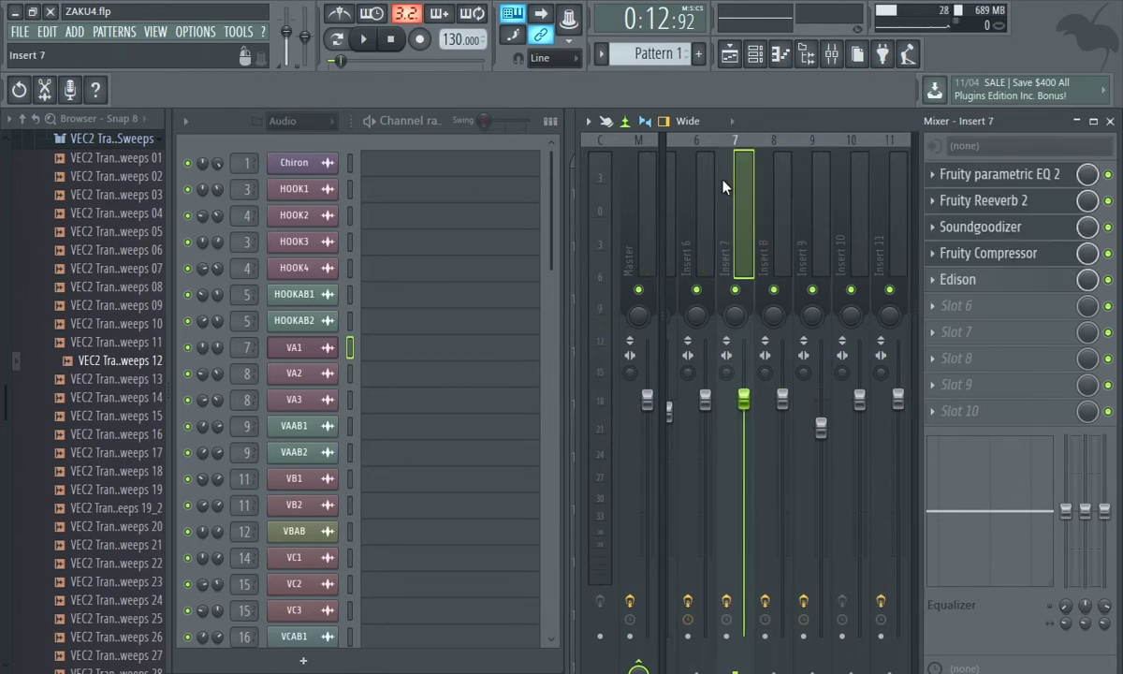
left_click(777, 197)
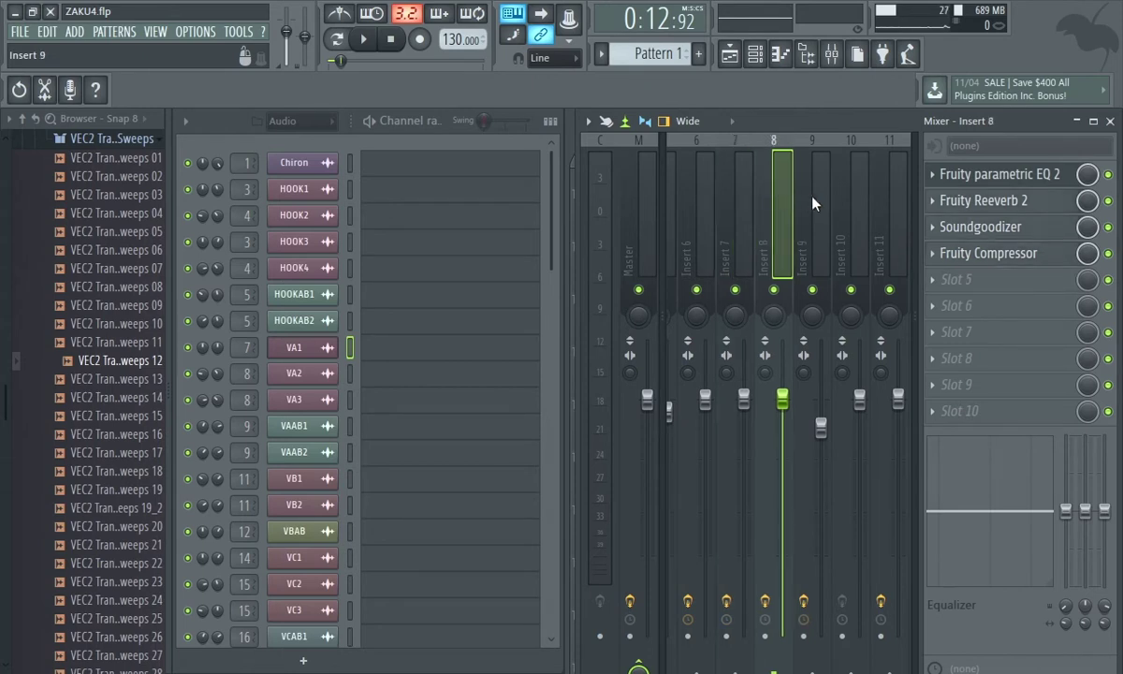
left_click(812, 203)
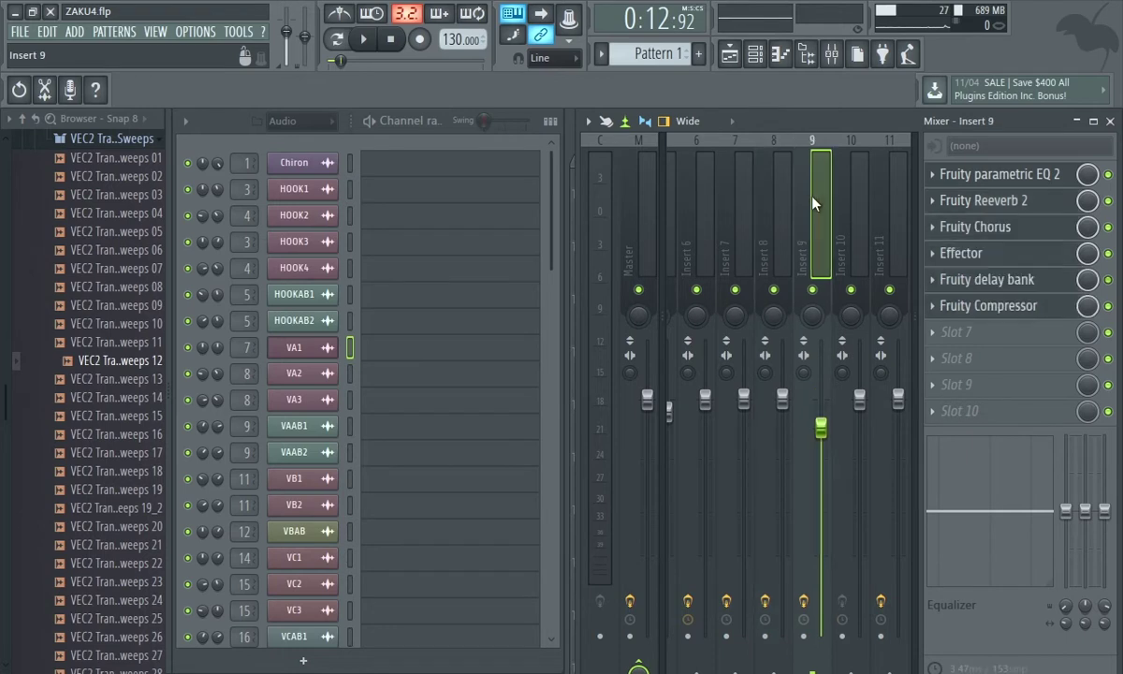
- Return to Insert 7, look at its Edison effect and disable Edison in the effects chain
left_click(732, 185)
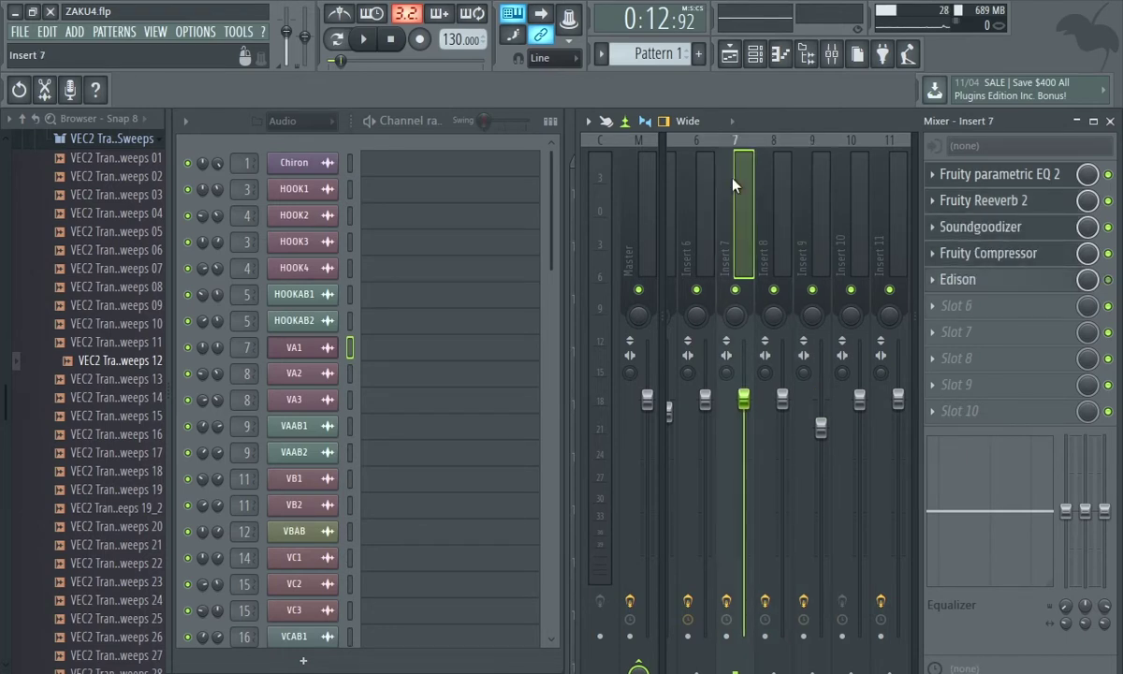
left_click(1026, 282)
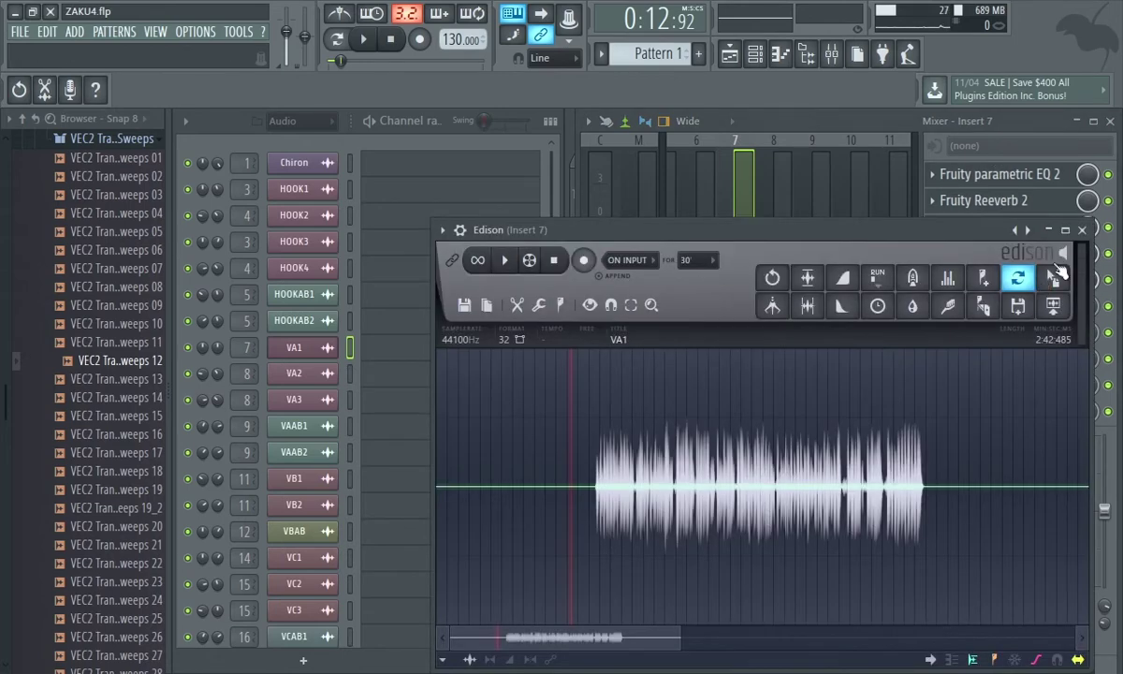
left_click(1028, 230)
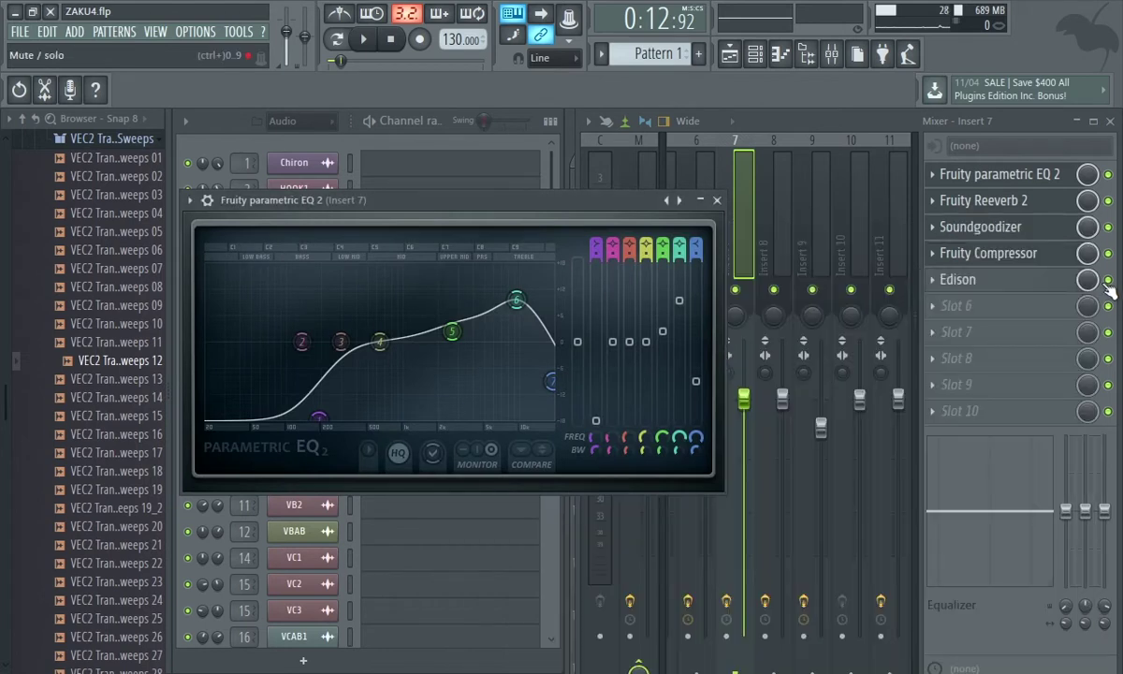
left_click(1108, 281)
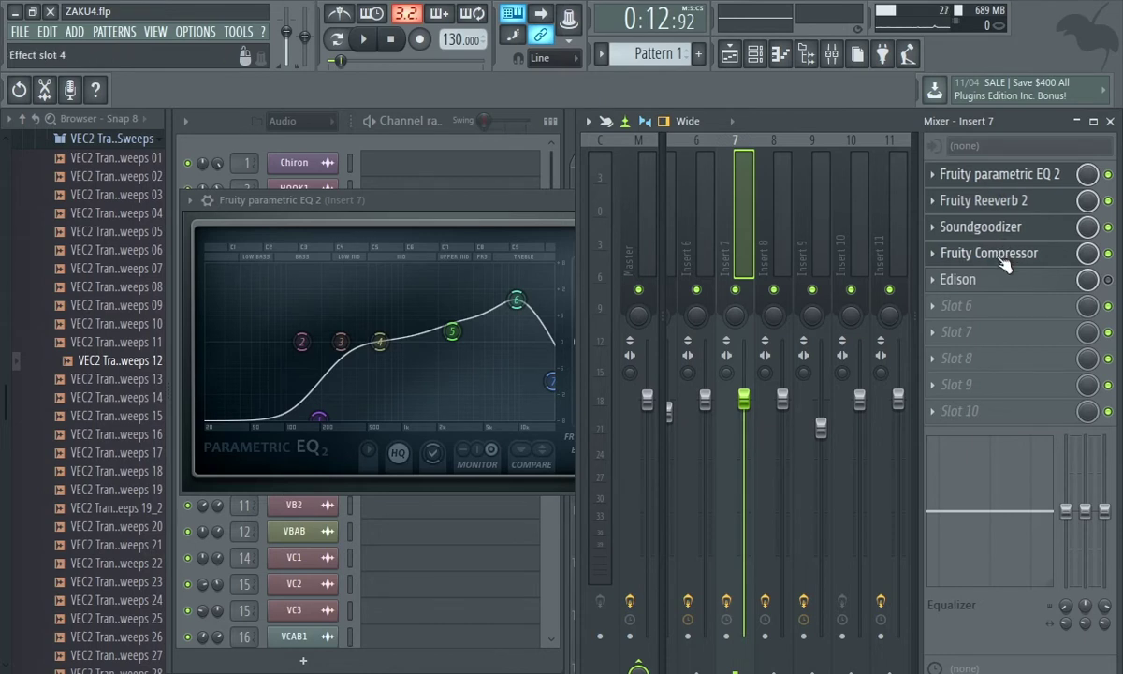
- Open Insert 7's Fruity parametric EQ 2 and reposition its window for a full view
left_click(994, 182)
left_click(995, 182)
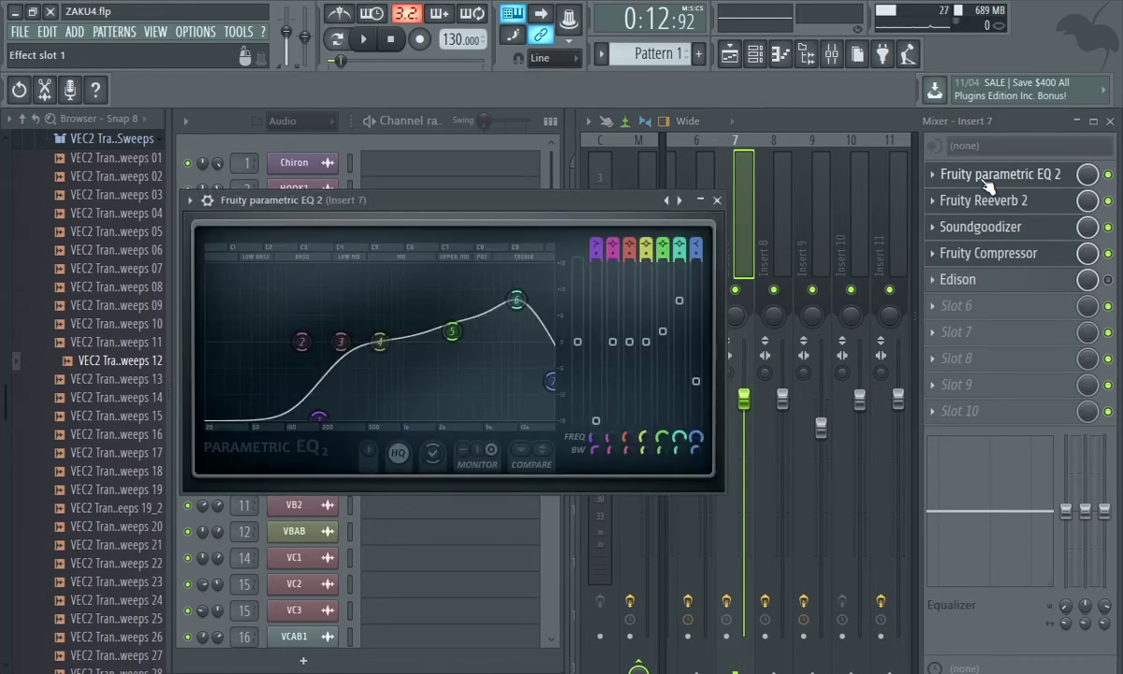
left_click_drag(487, 202, 575, 174)
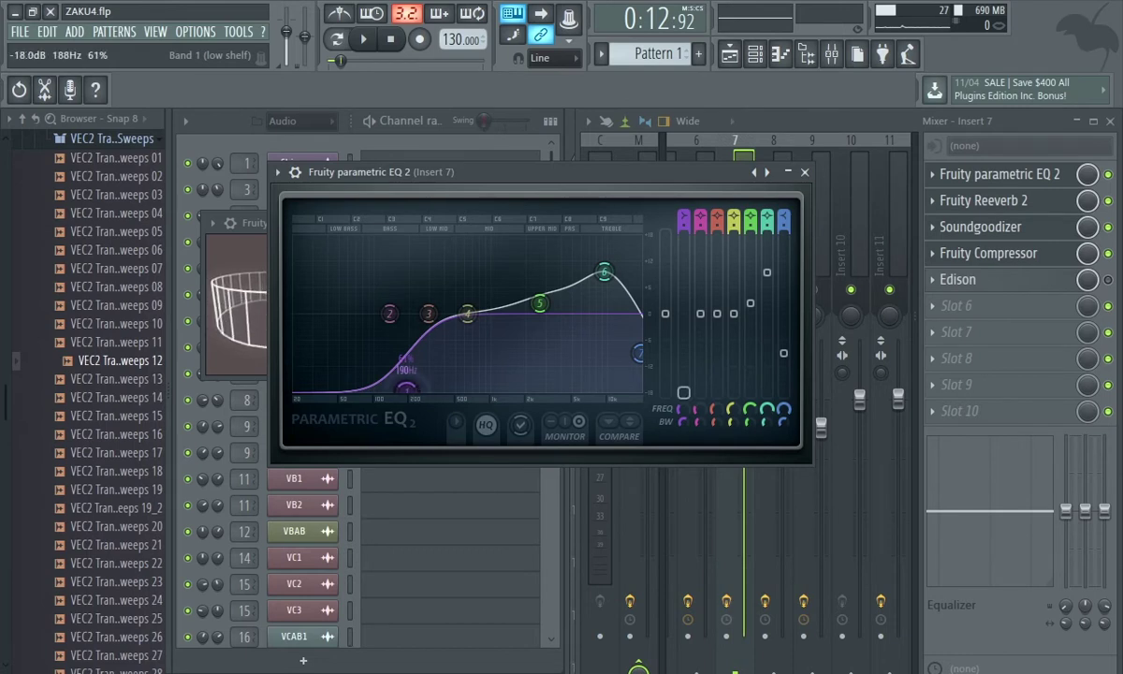
- Flatten EQ band 1 at about 20 Hz to remove the low cut, and listen to the verse
left_click_drag(407, 388, 300, 326)
key("space")
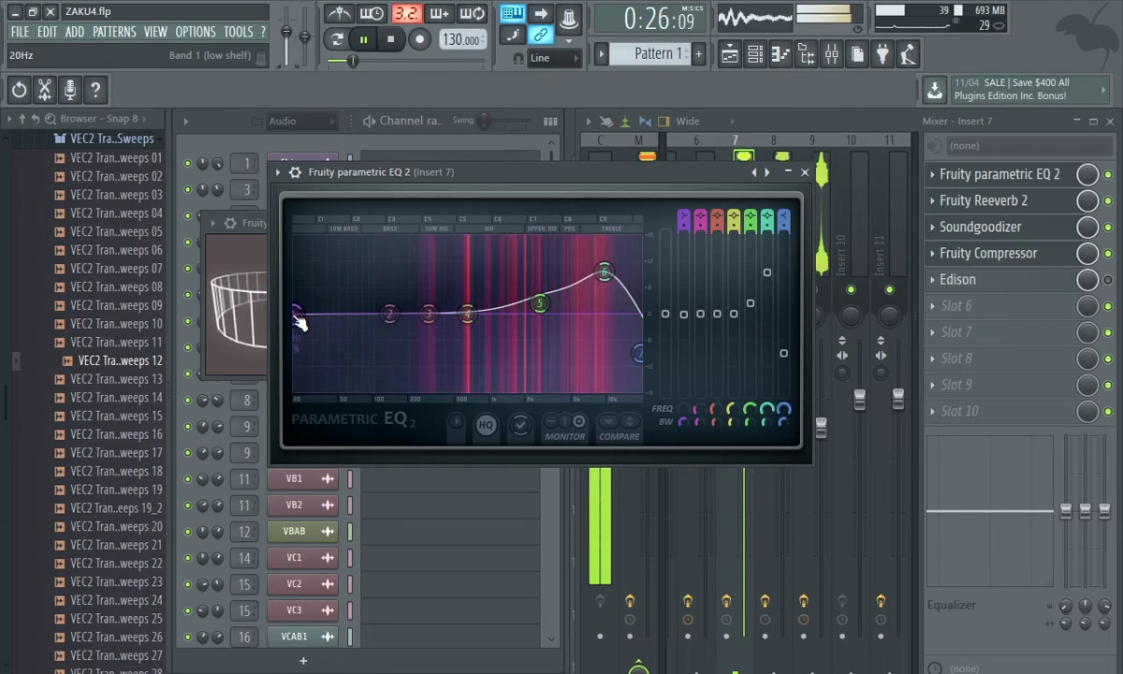
key("space")
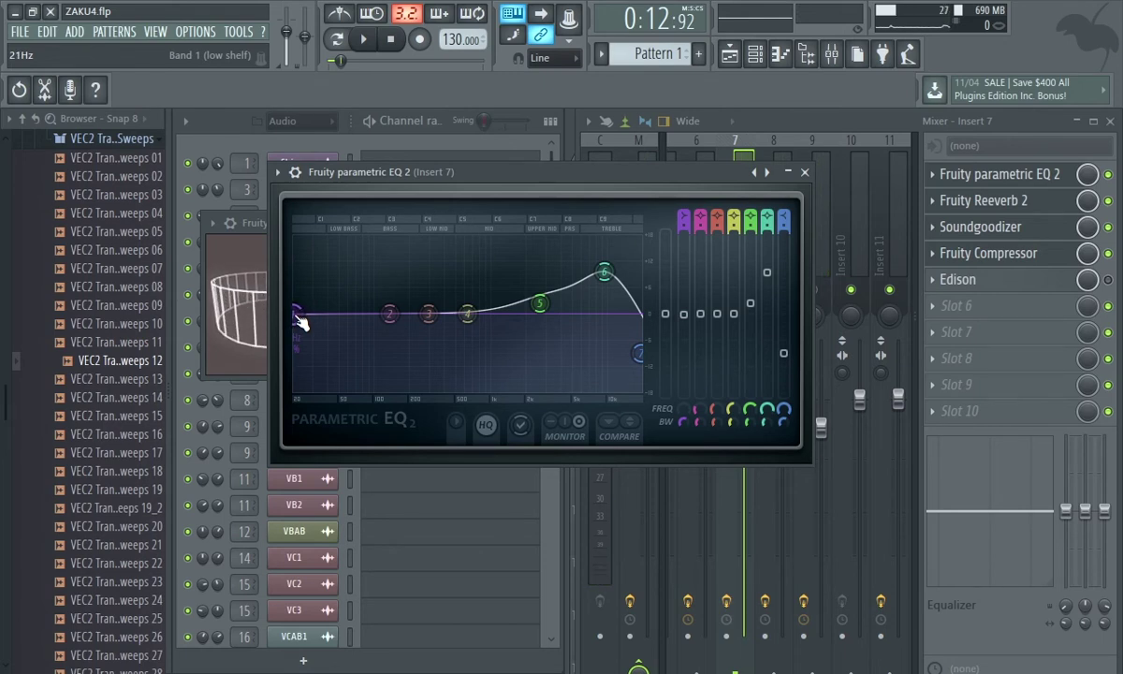
- Bring the low cut back by lowering EQ band 1 fully at 183 Hz, and listen to the verse again
left_click(297, 316)
left_click_drag(297, 314, 337, 387)
left_click_drag(404, 390, 408, 391)
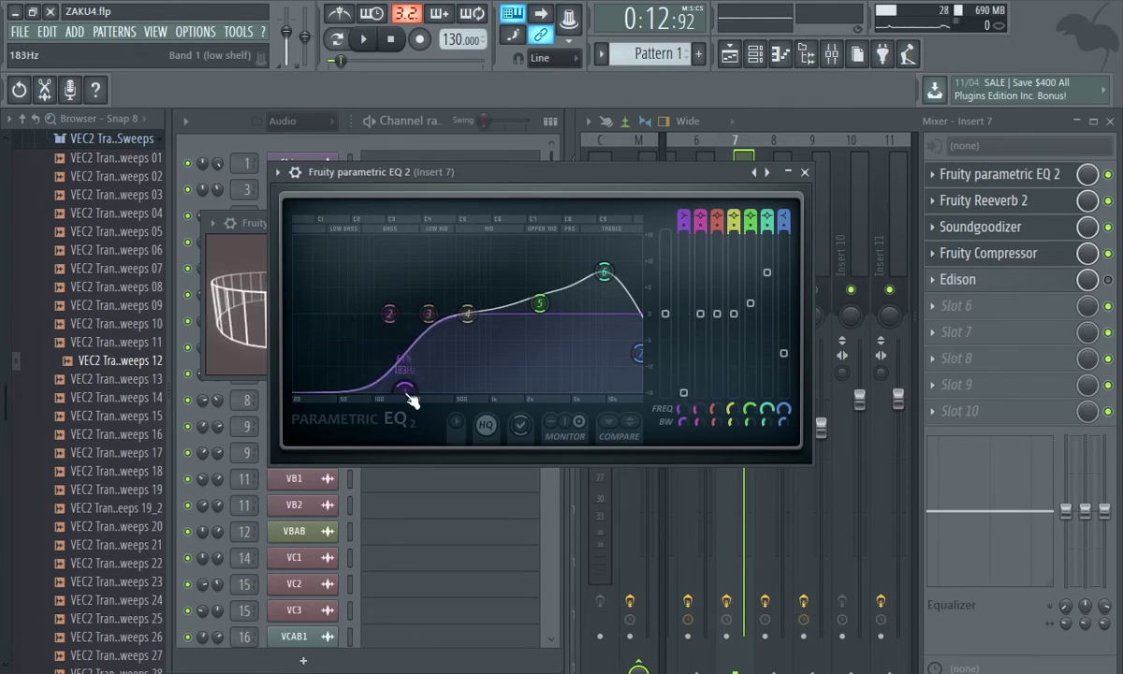
key("space")
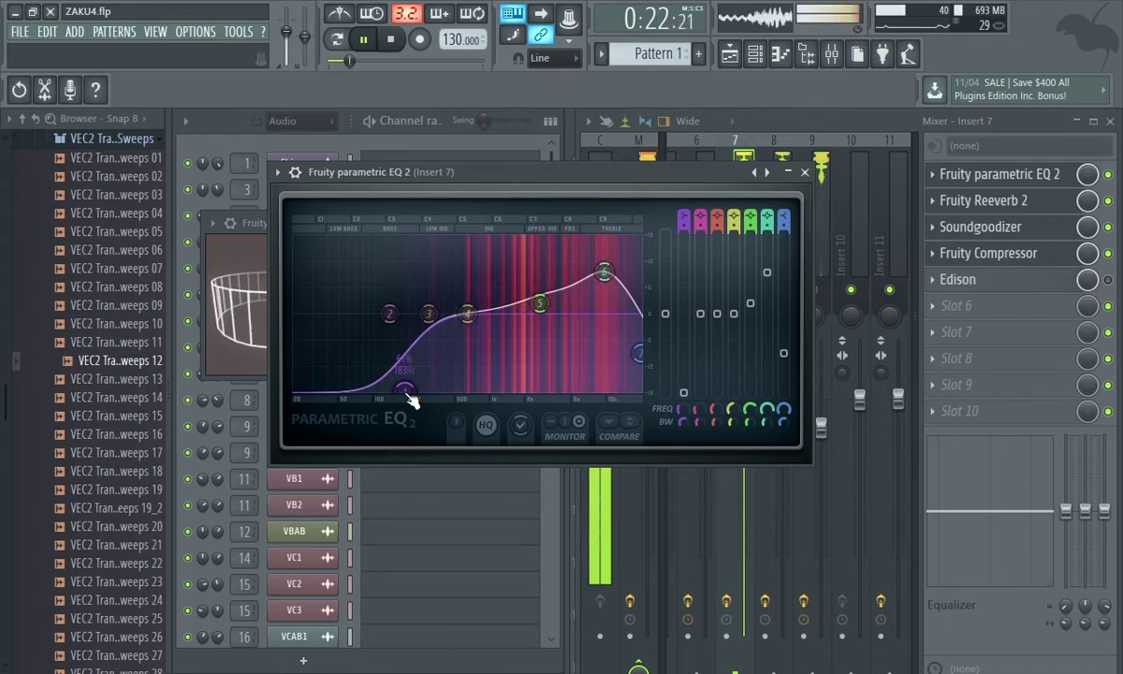
key("space")
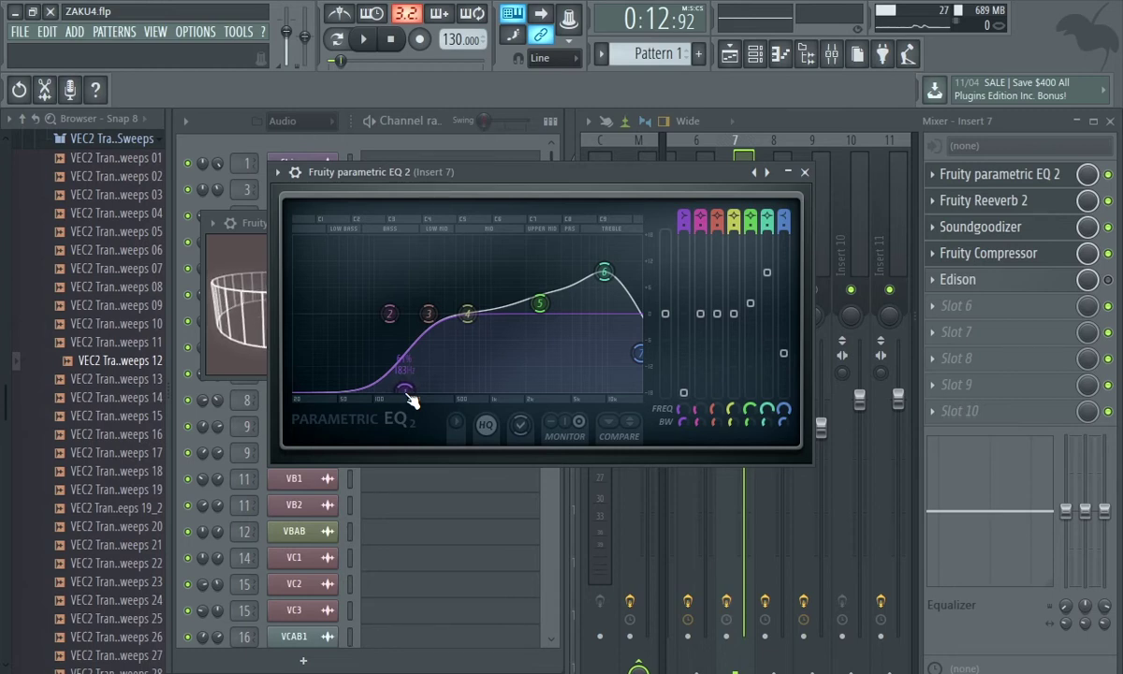
- Play the verse while flattening Insert 7's EQ band 1 at 20 Hz to hear the vocal without its low cut
key("space")
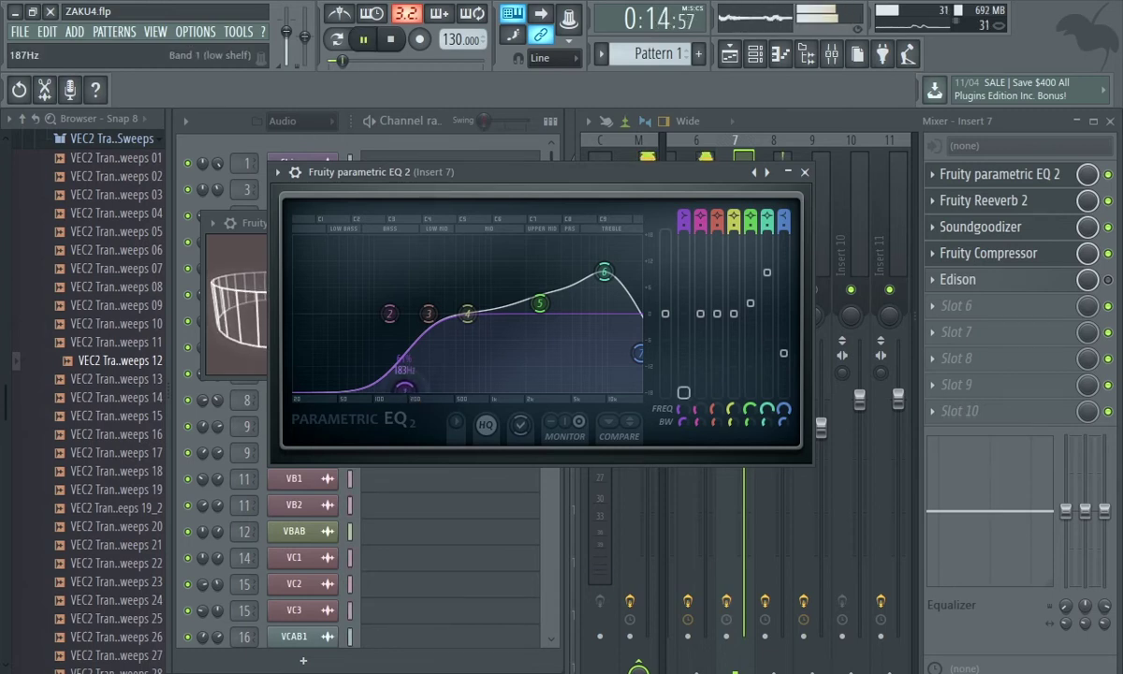
left_click_drag(404, 389, 296, 314)
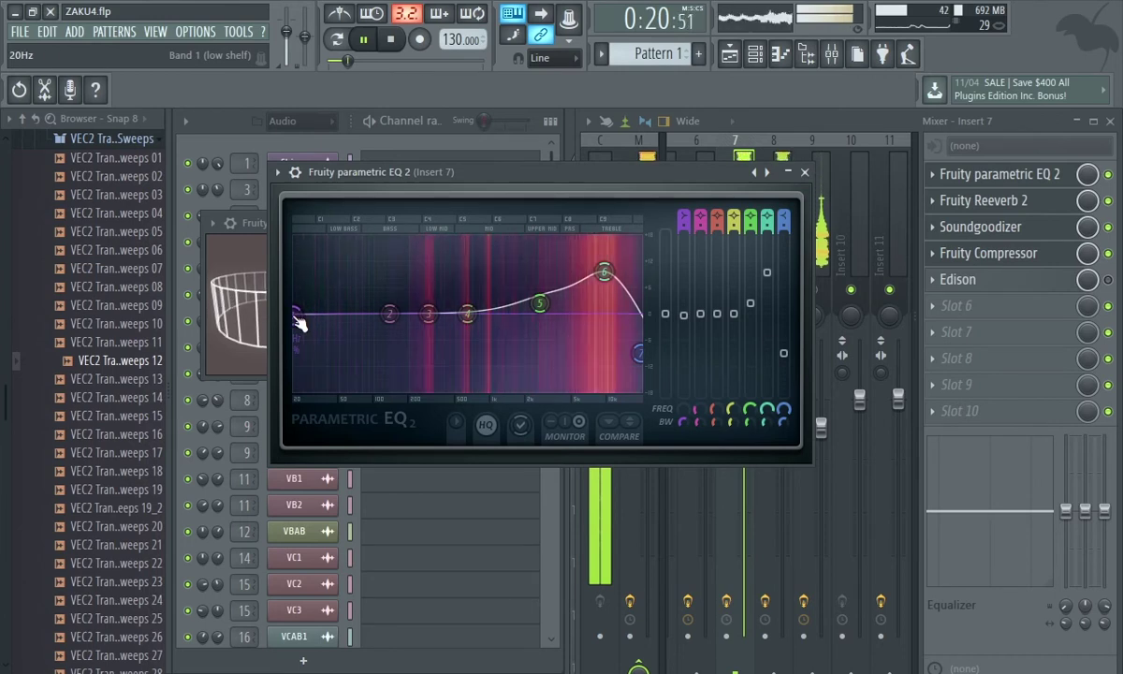
key("space")
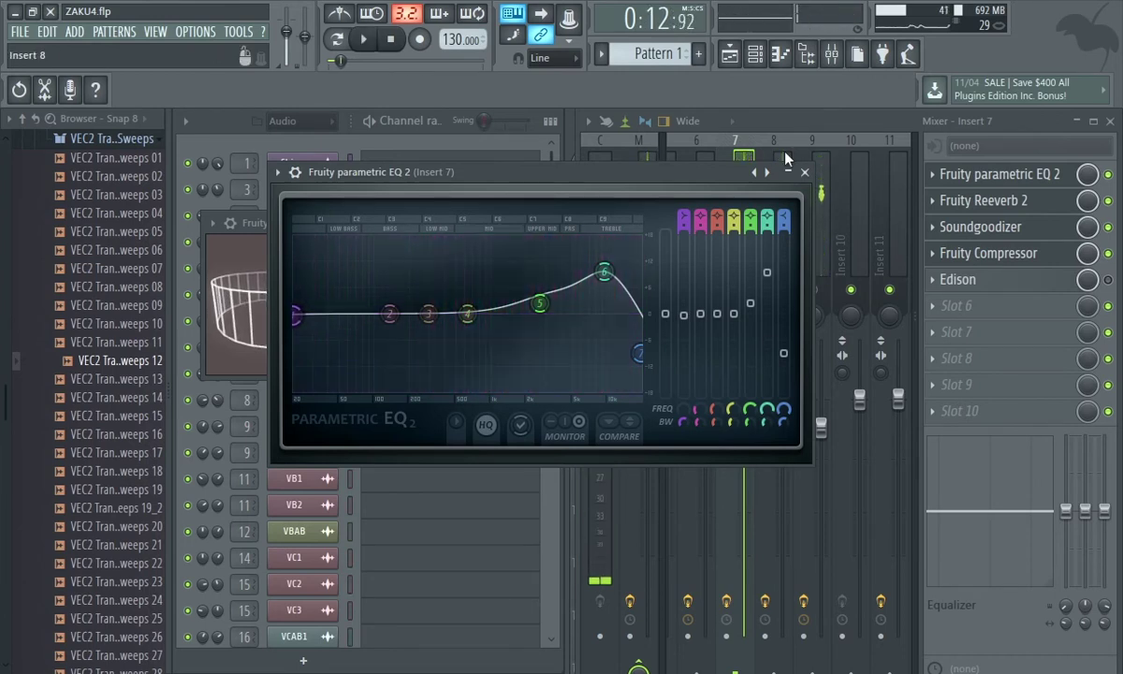
- Select Insert 8 in the mixer and show its Fruity parametric EQ 2
left_click(739, 117)
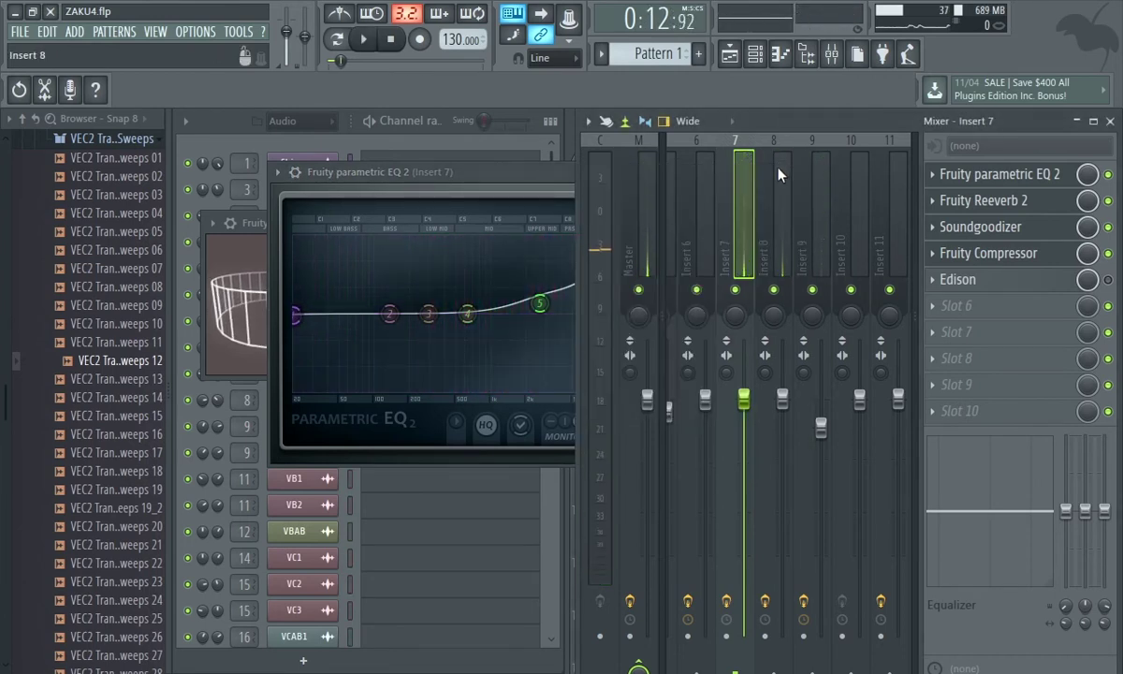
left_click(775, 176)
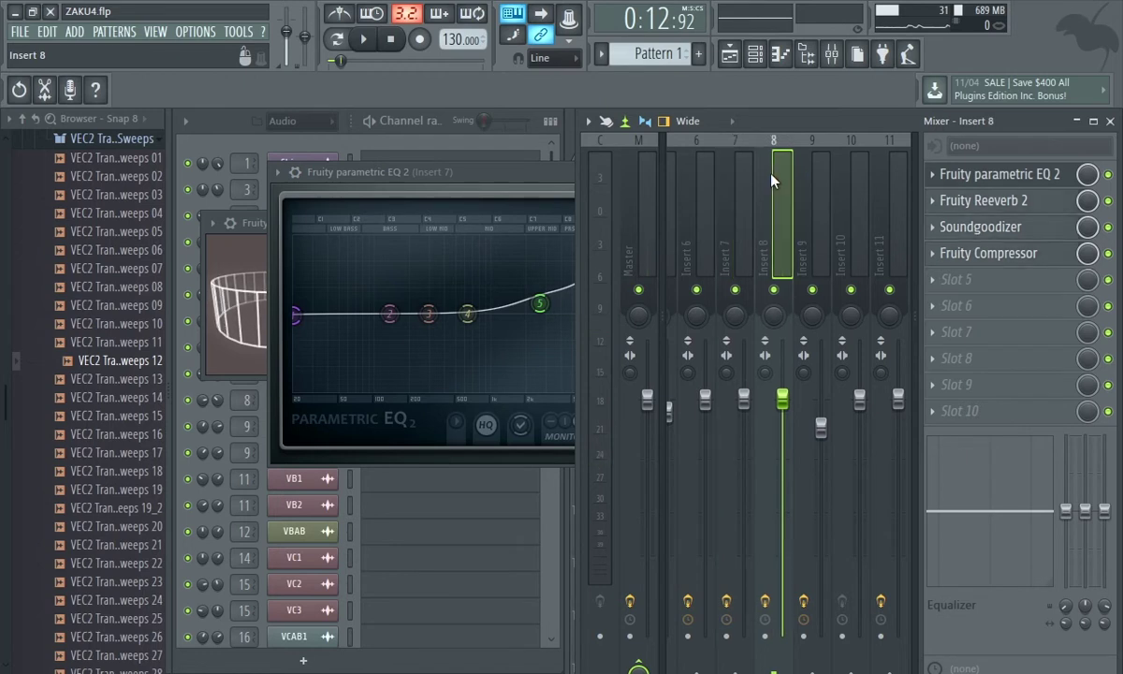
left_click(983, 179)
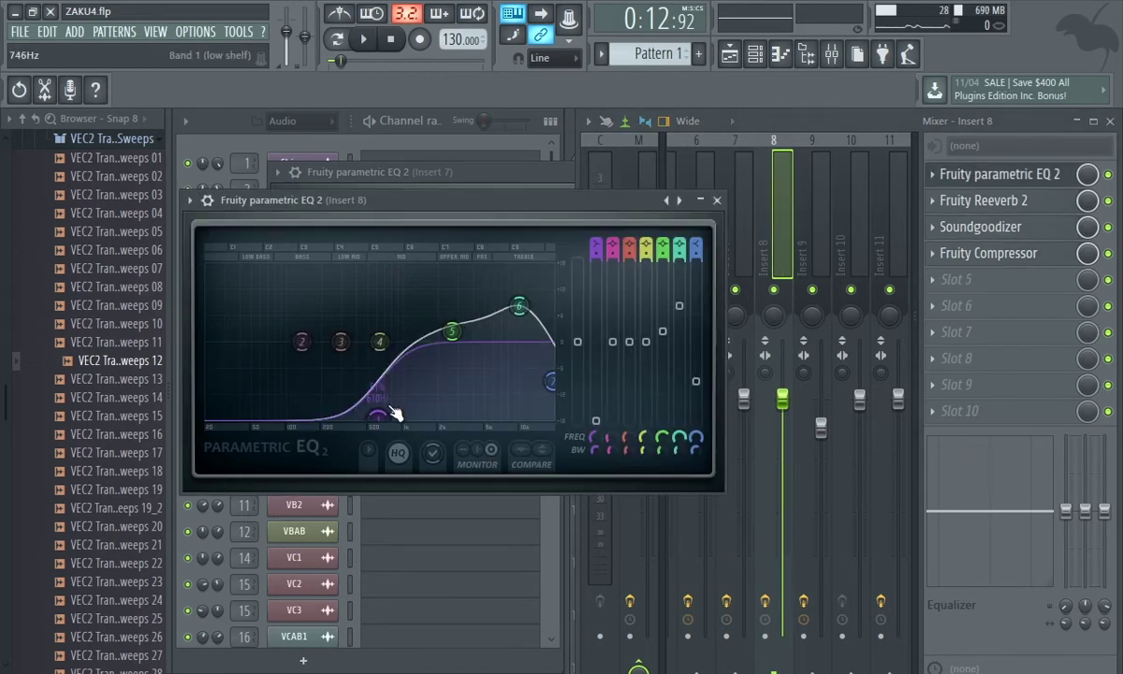
- Flatten Insert 8's EQ band 1 at about 20 Hz to remove the low cut, and listen to the verse
left_click_drag(384, 411, 208, 345)
key("space")
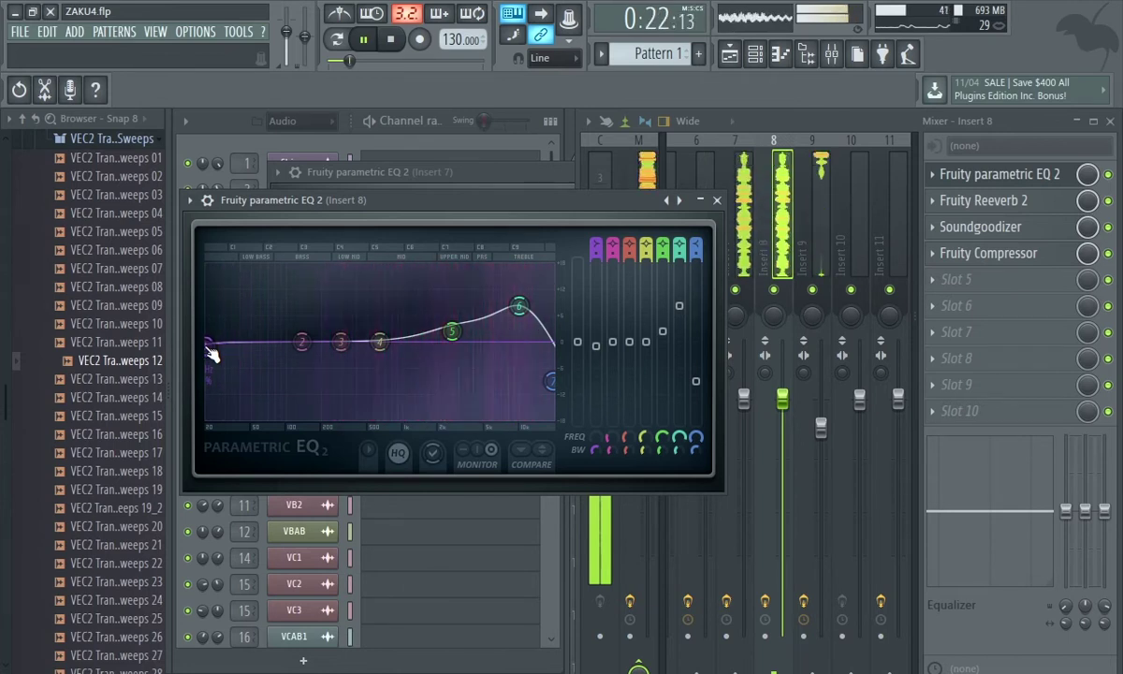
key("space")
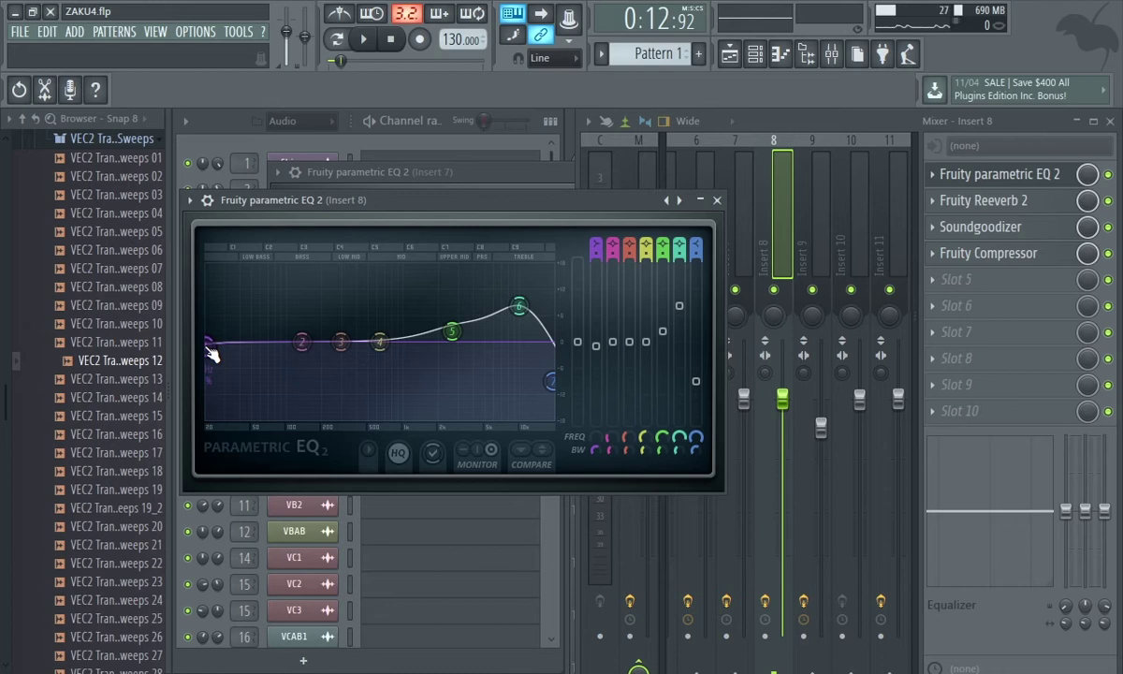
- Restore Insert 8's low cut by lowering EQ band 1 fully at 652 Hz, and listen to the verse
left_click_drag(209, 346, 382, 417)
key("space")
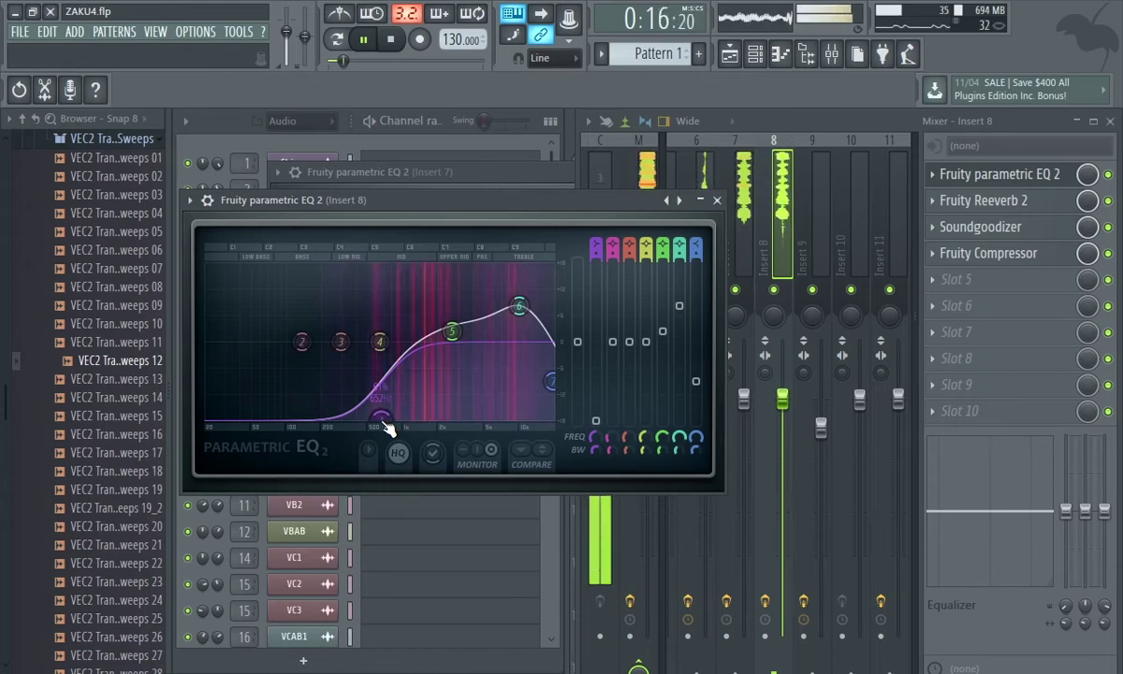
key("space")
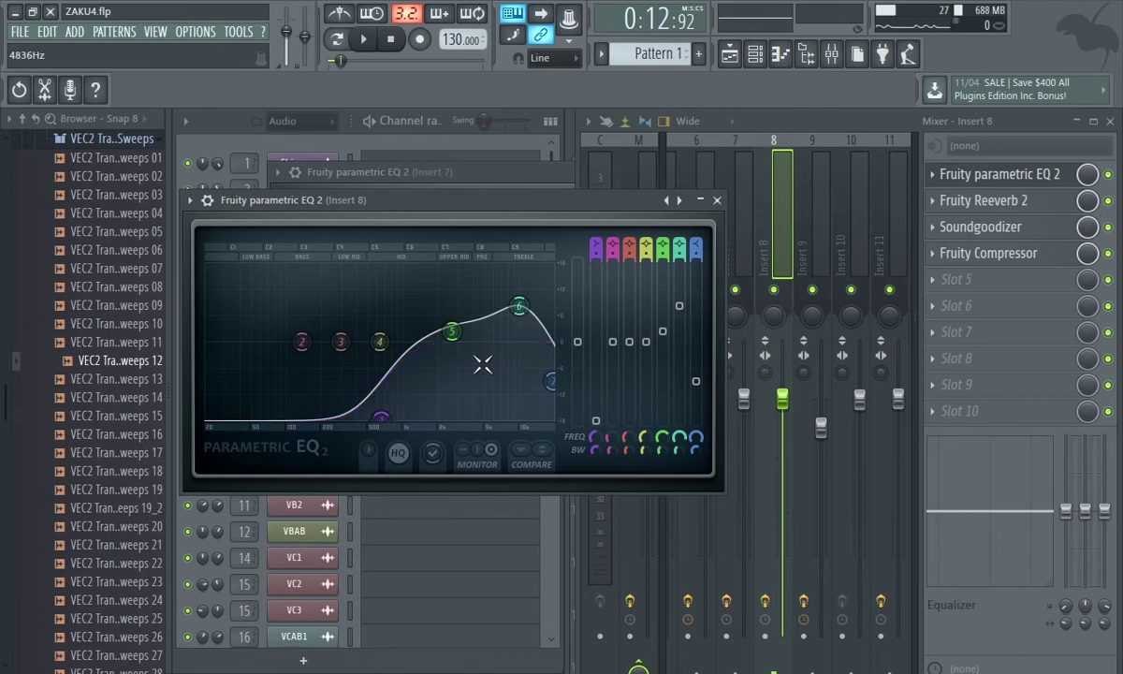
- Shift Insert 8's EQ band 1 to 771 Hz, flatten it at 20 Hz, and settle it fully lowered at 669 Hz before playing the verse
left_click_drag(383, 417, 391, 420)
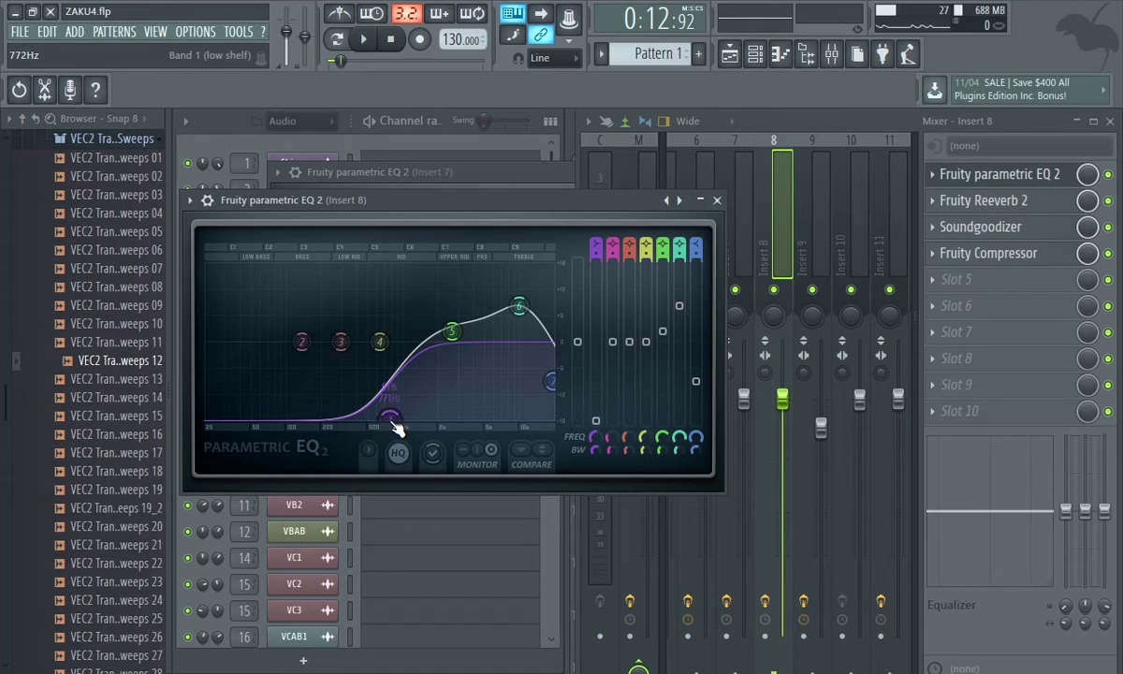
left_click_drag(394, 423, 208, 354)
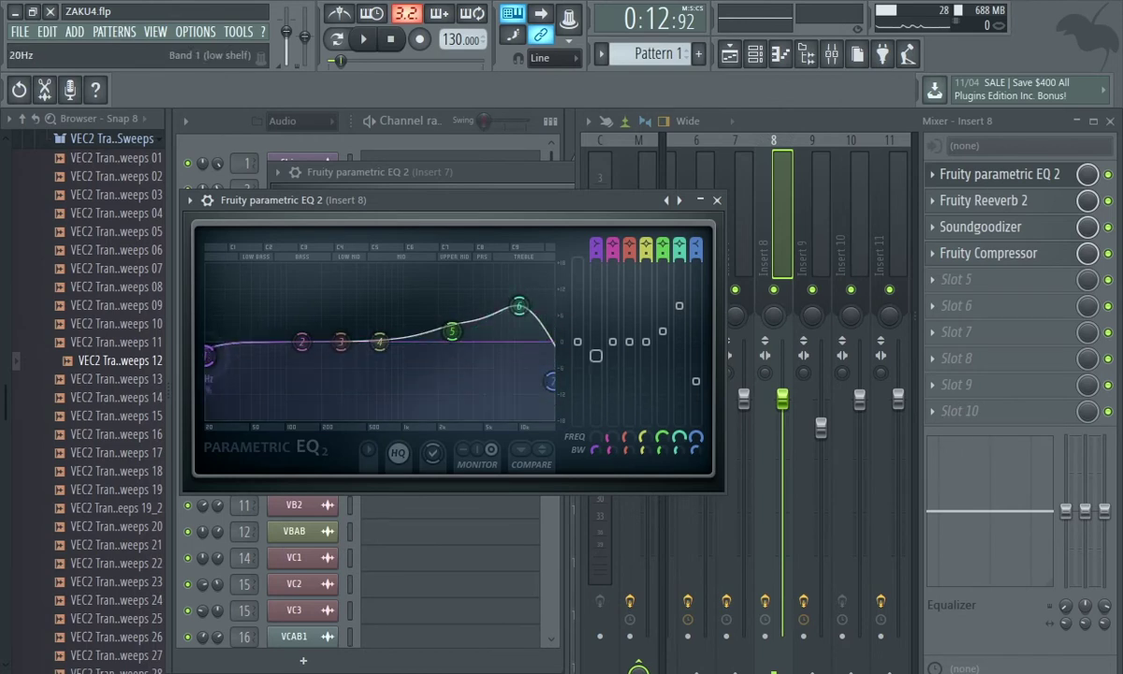
left_click_drag(209, 354, 384, 420)
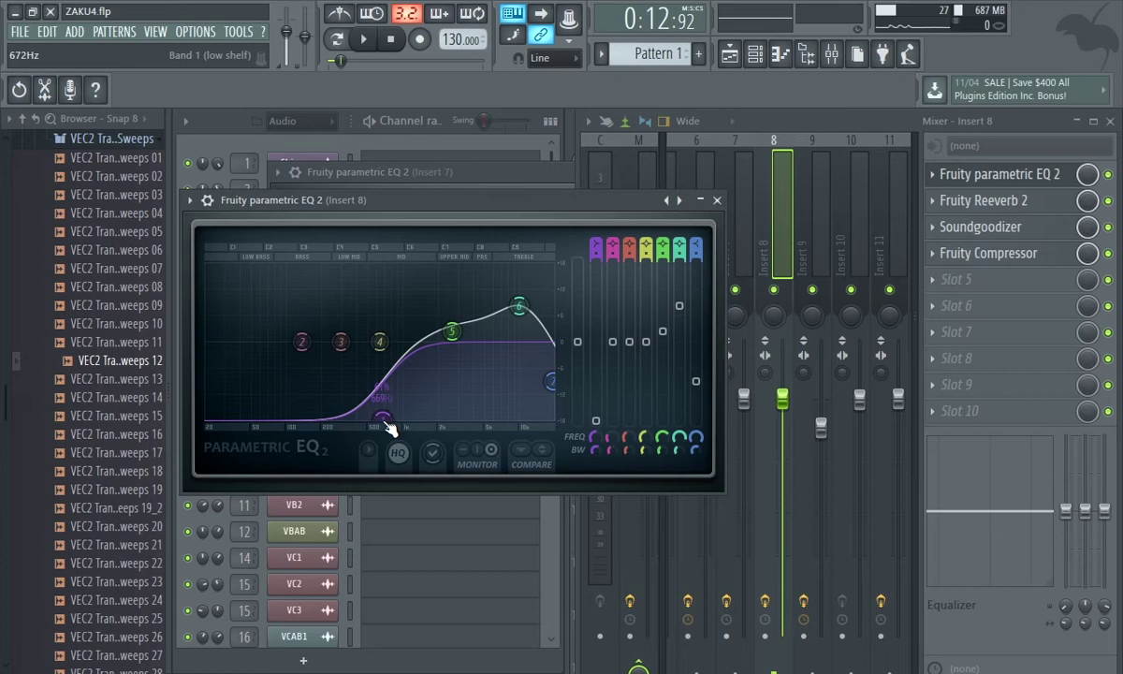
key("space")
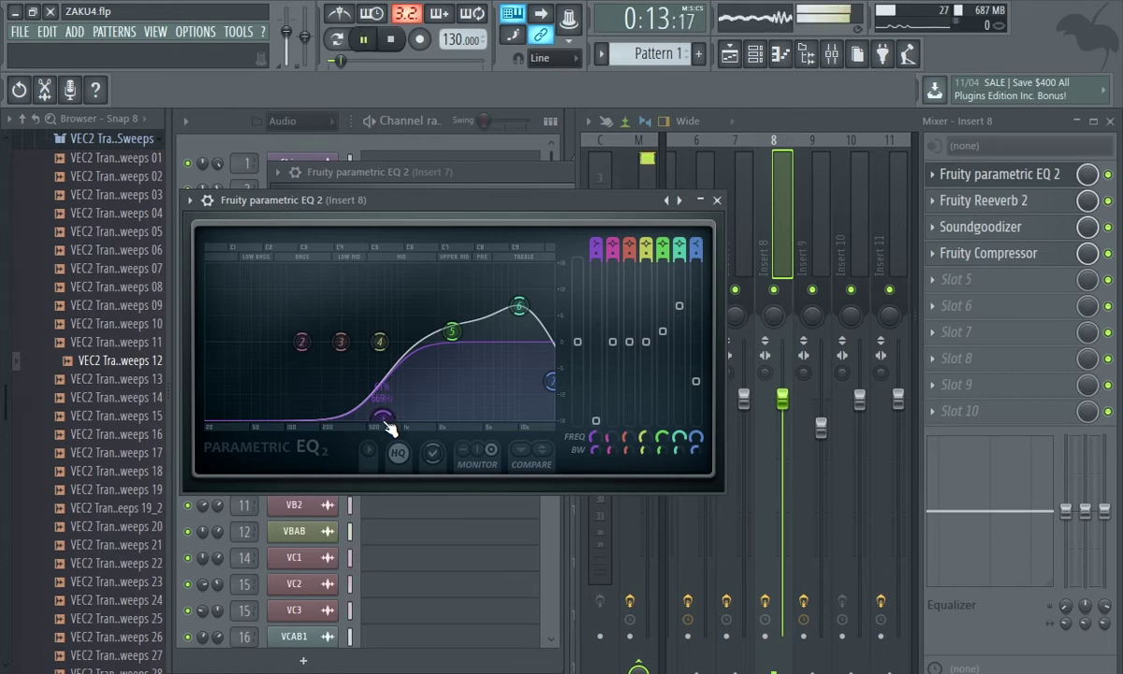
- Bring Insert 7's Fruity parametric EQ 2 back up and restore its low cut with band 1 fully lowered at 106 Hz
left_click(729, 168)
left_click(959, 201)
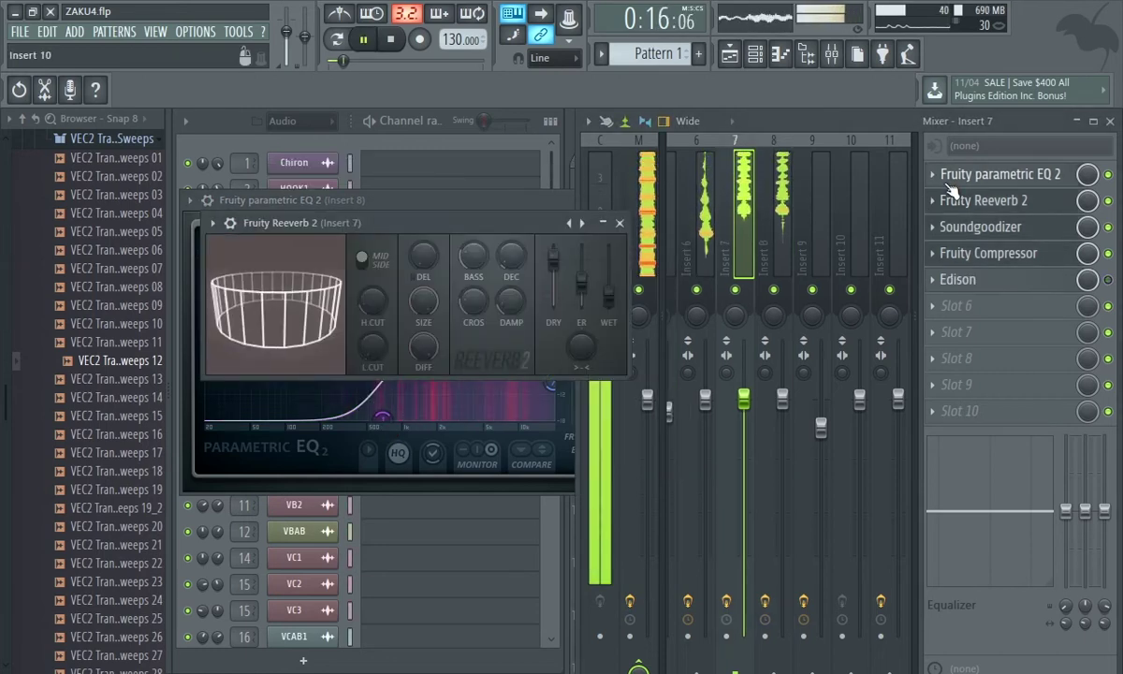
left_click(729, 183)
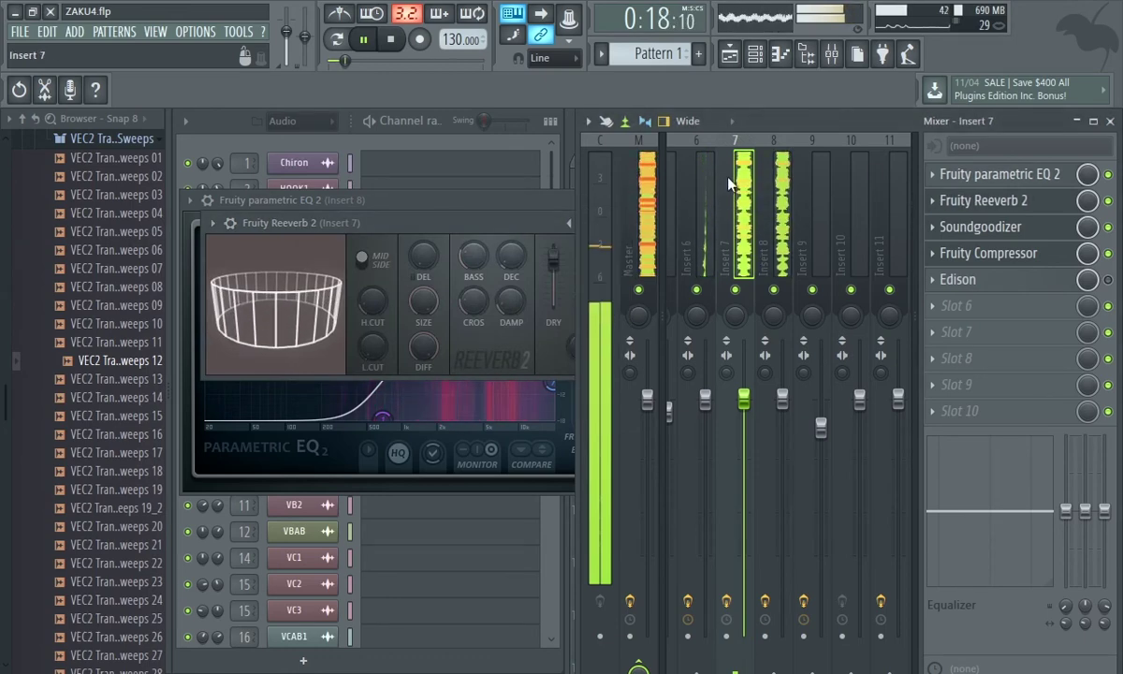
left_click(945, 174)
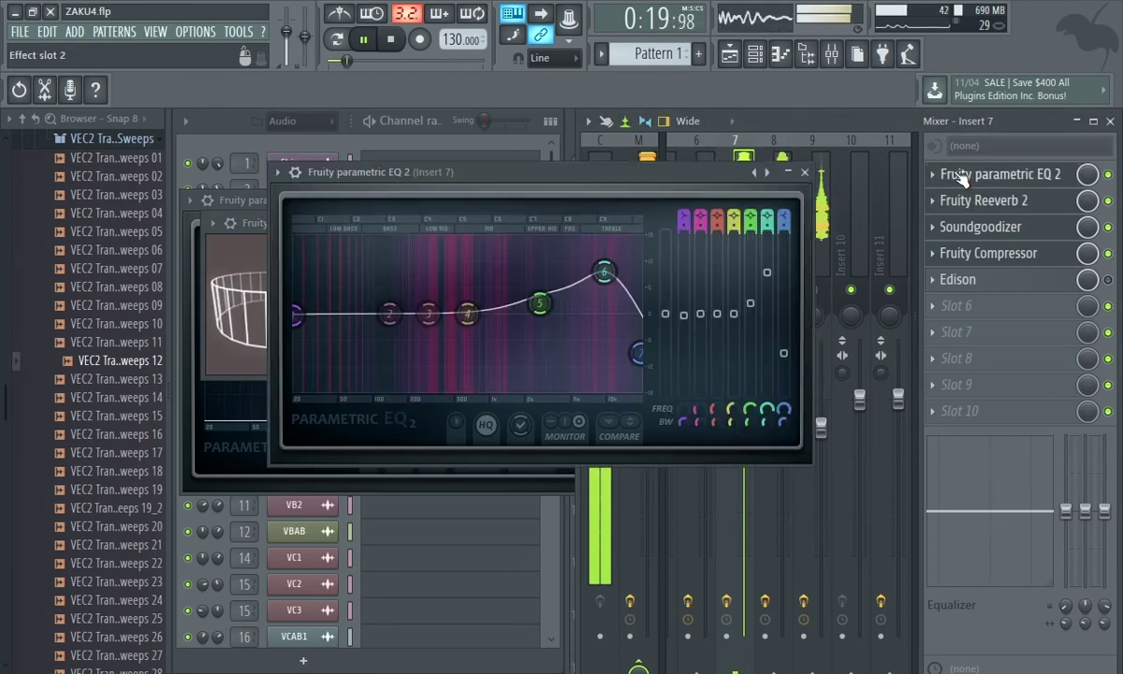
key("space")
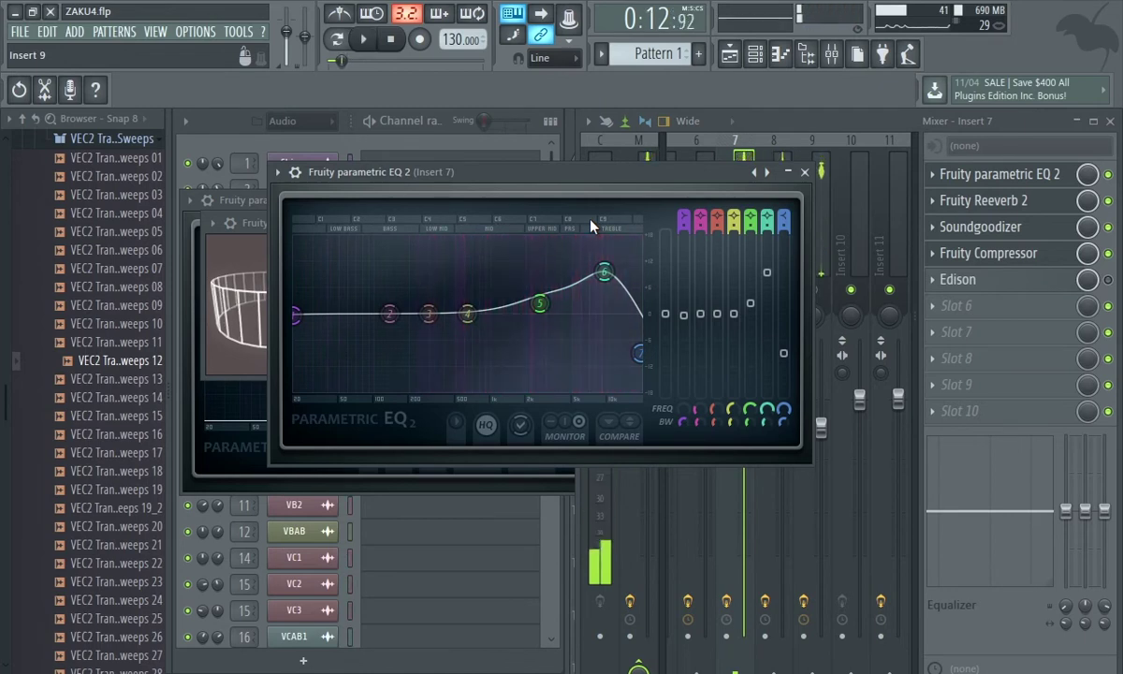
left_click_drag(298, 316, 377, 390)
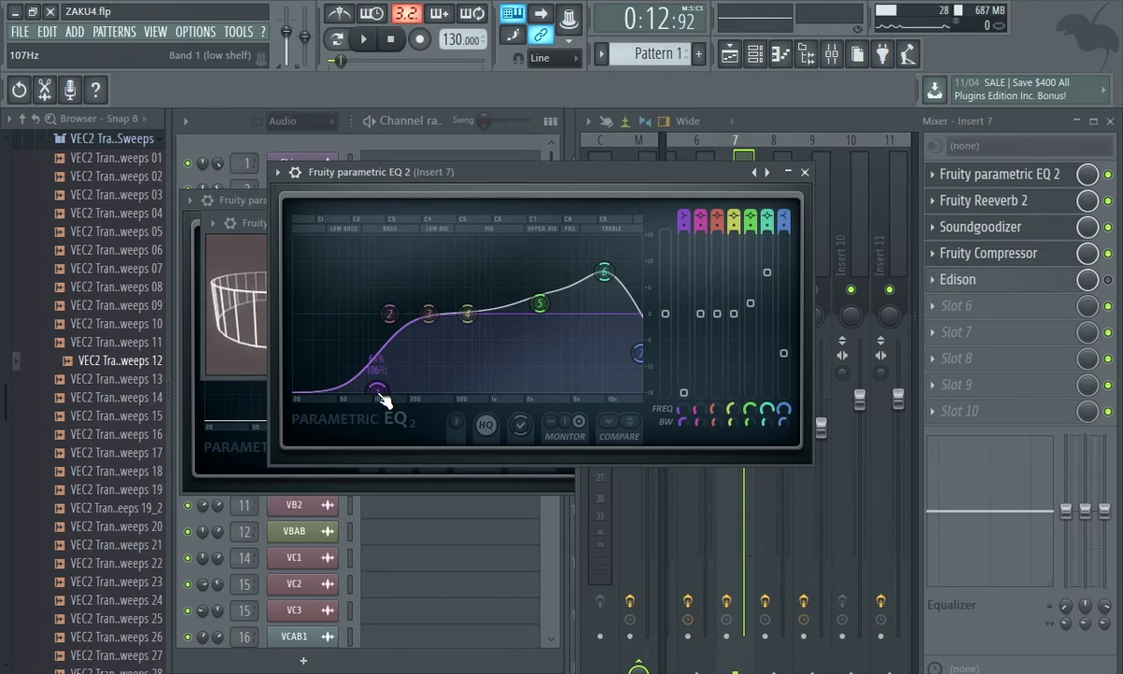
- Raise Insert 7's low cut to 555 Hz and on to 652 Hz while listening to the verse
left_click_drag(384, 398, 460, 389)
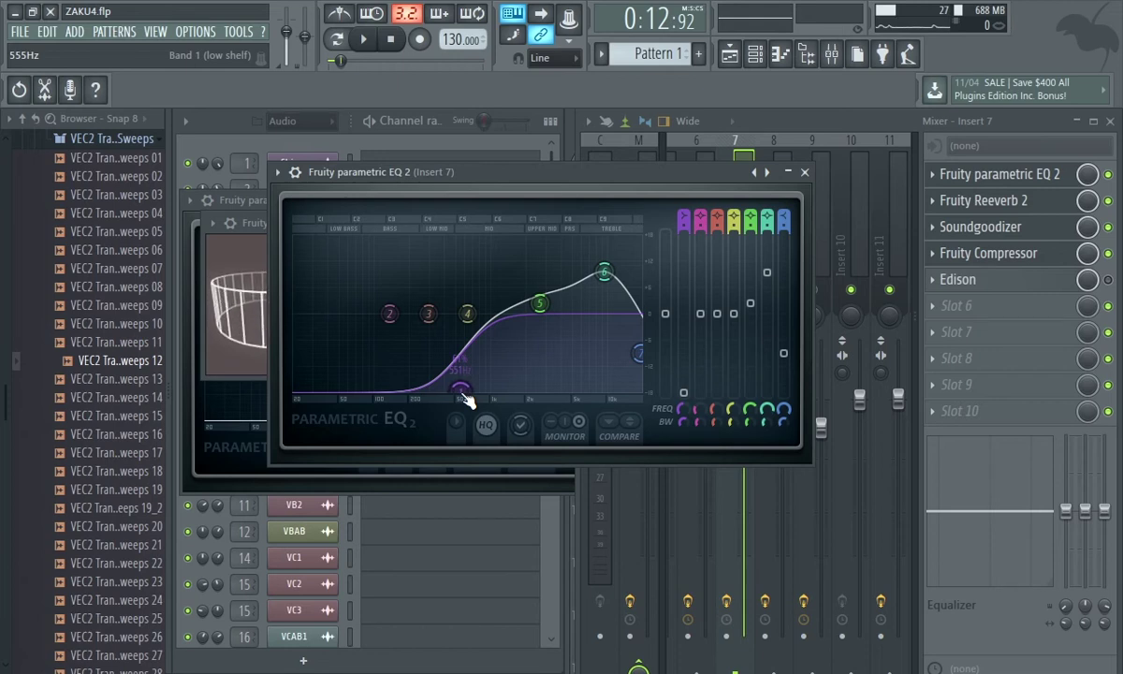
key("space")
left_click_drag(465, 399, 474, 400)
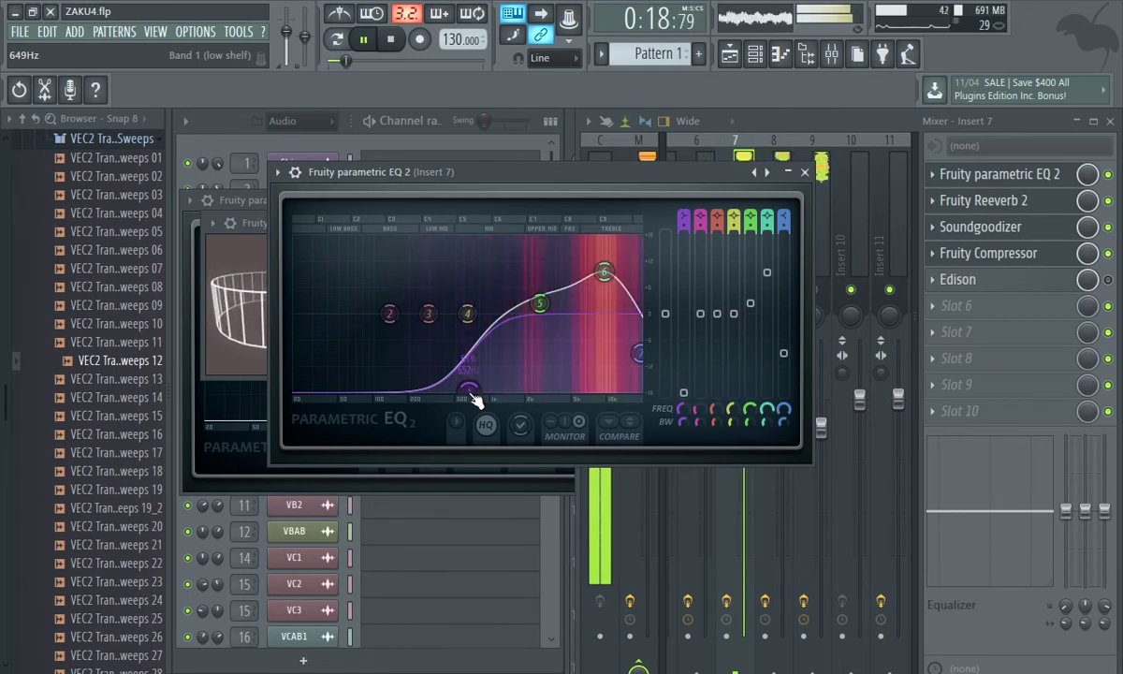
key("space")
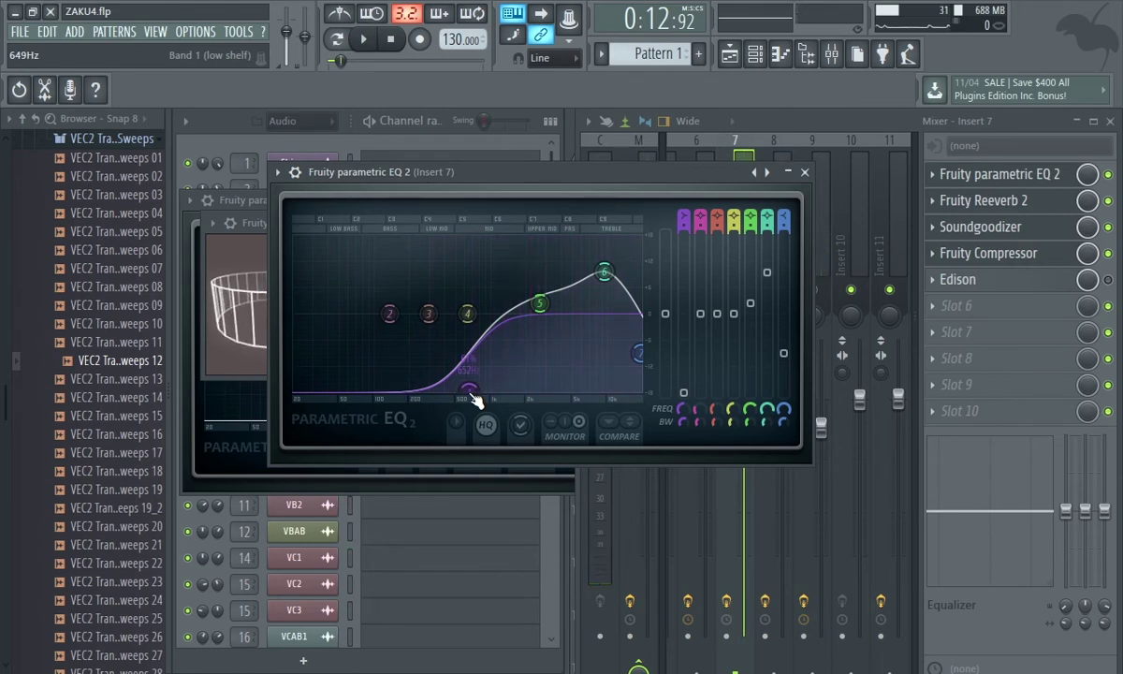
- Move Insert 7's low cut down to 119 Hz on EQ band 1 and listen to the verse
left_click_drag(472, 398, 384, 394)
key("space")
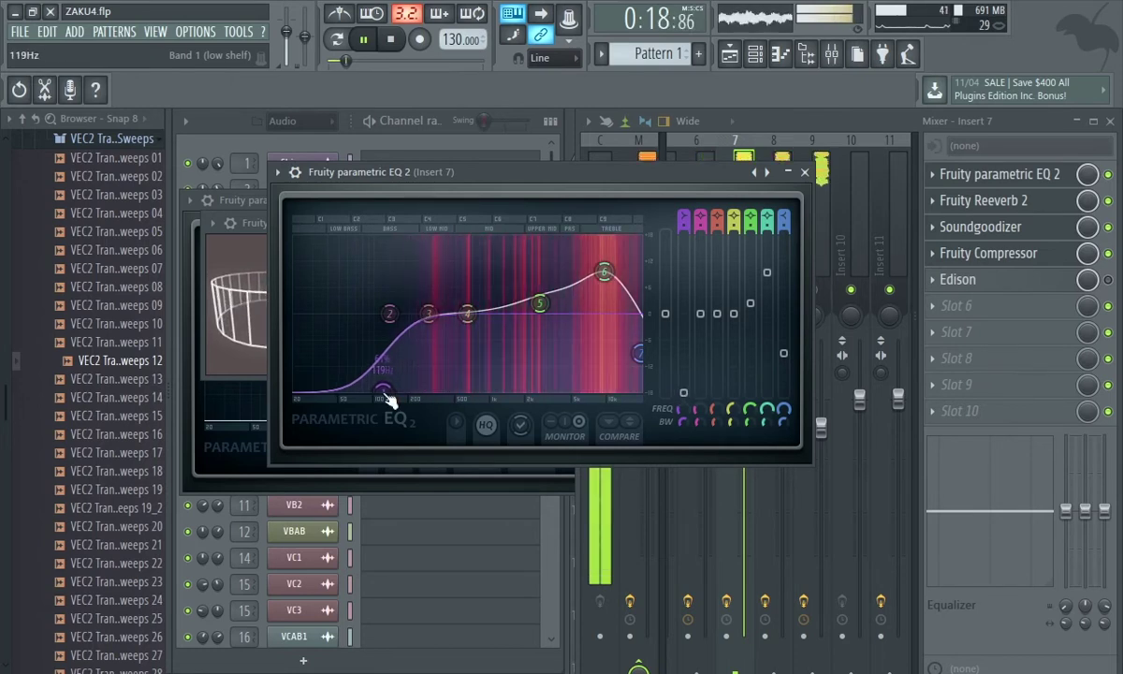
key("space")
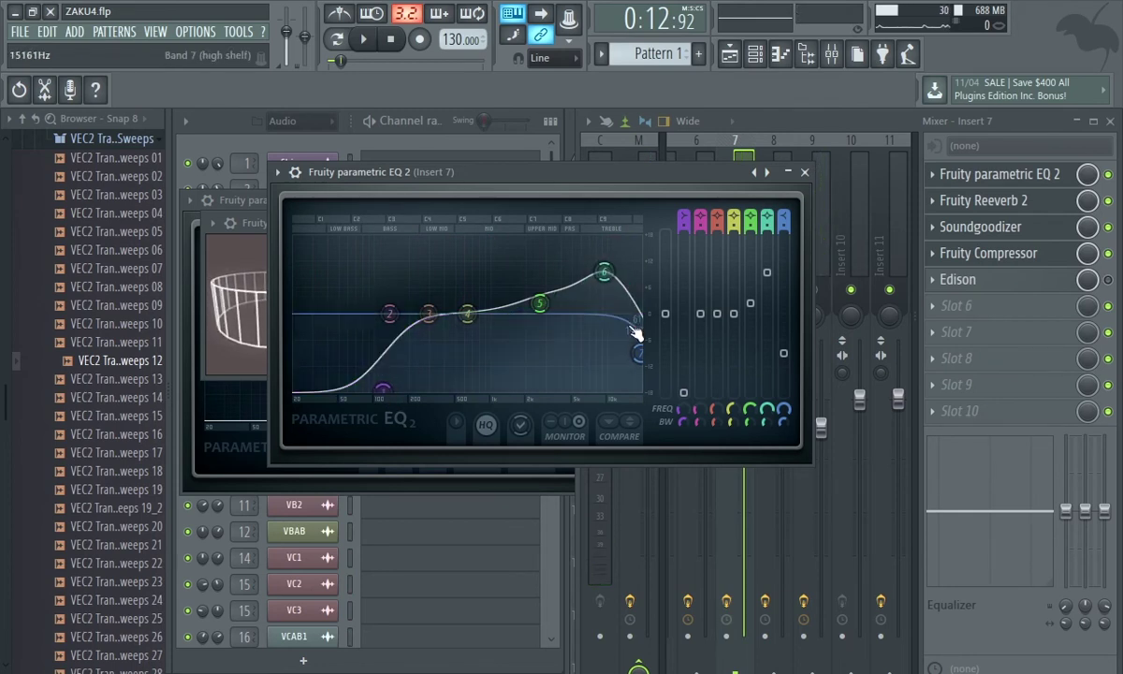
- Deepen the high-shelf cut on Insert 7's EQ band 7 to about -13 dB at 20000 Hz
left_click_drag(634, 330, 647, 360)
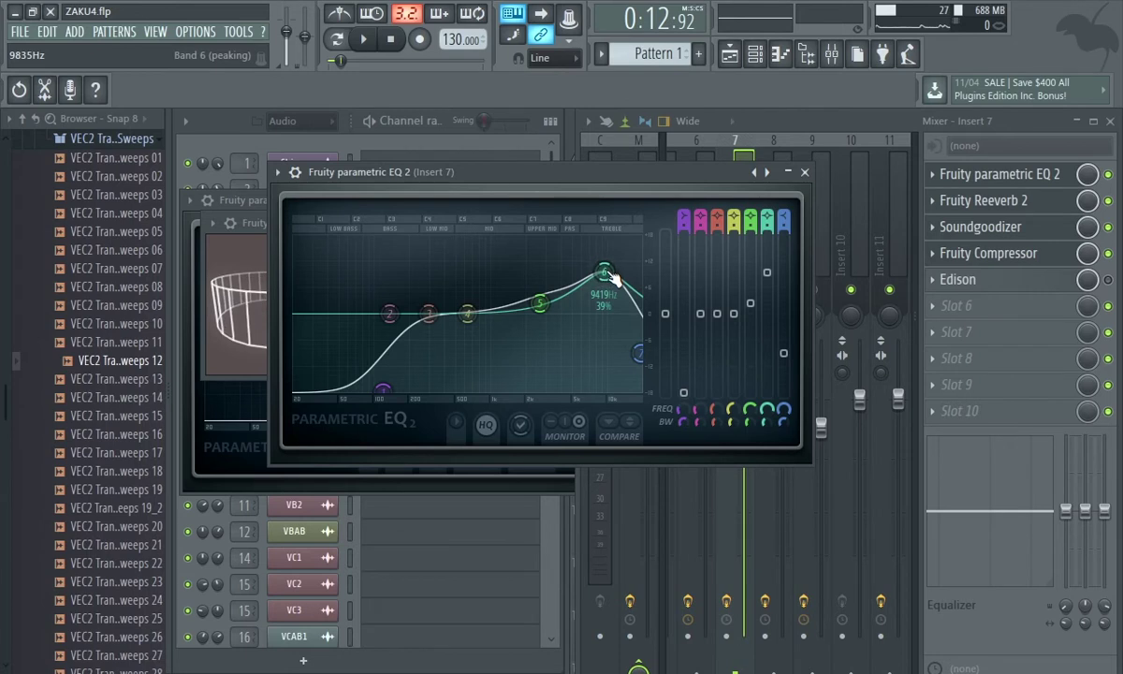
left_click(638, 355)
left_click_drag(638, 355, 642, 373)
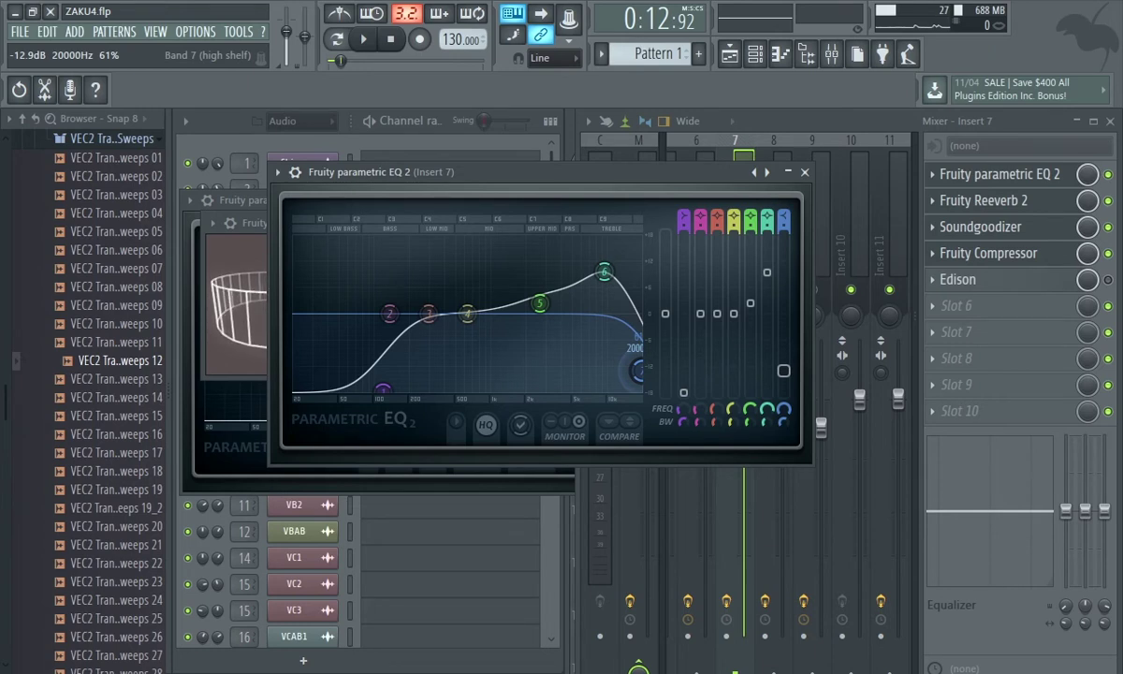
mouse_move(642, 372)
left_mouse_down()
mouse_move(637, 324)
mouse_move(638, 374)
left_mouse_up()
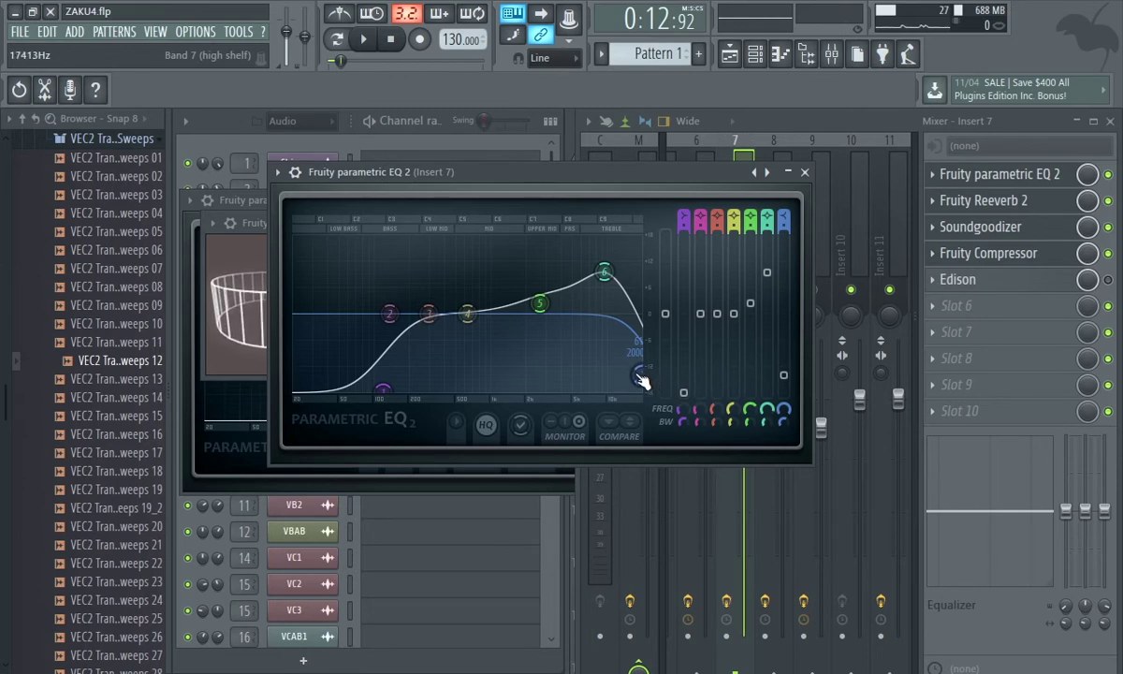
- Audition a treble boost with EQ band 6 at 11588 Hz and band 7 at 15.2 dB, easing band 7 back at 20000 Hz
left_click_drag(646, 381, 615, 267)
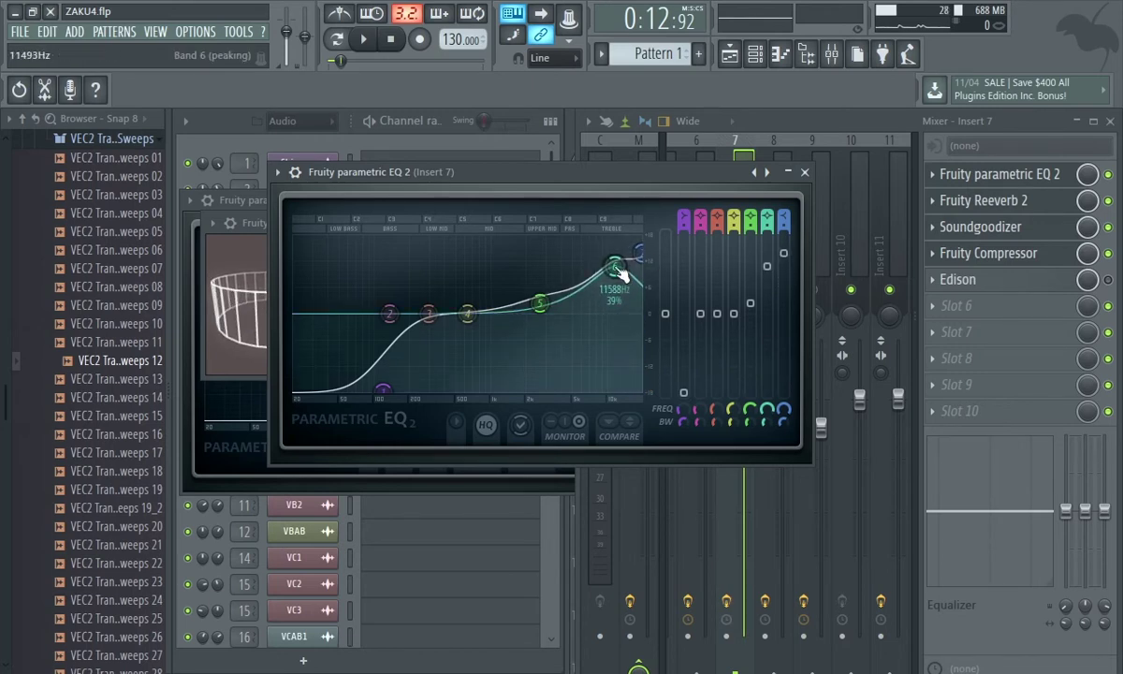
key("space")
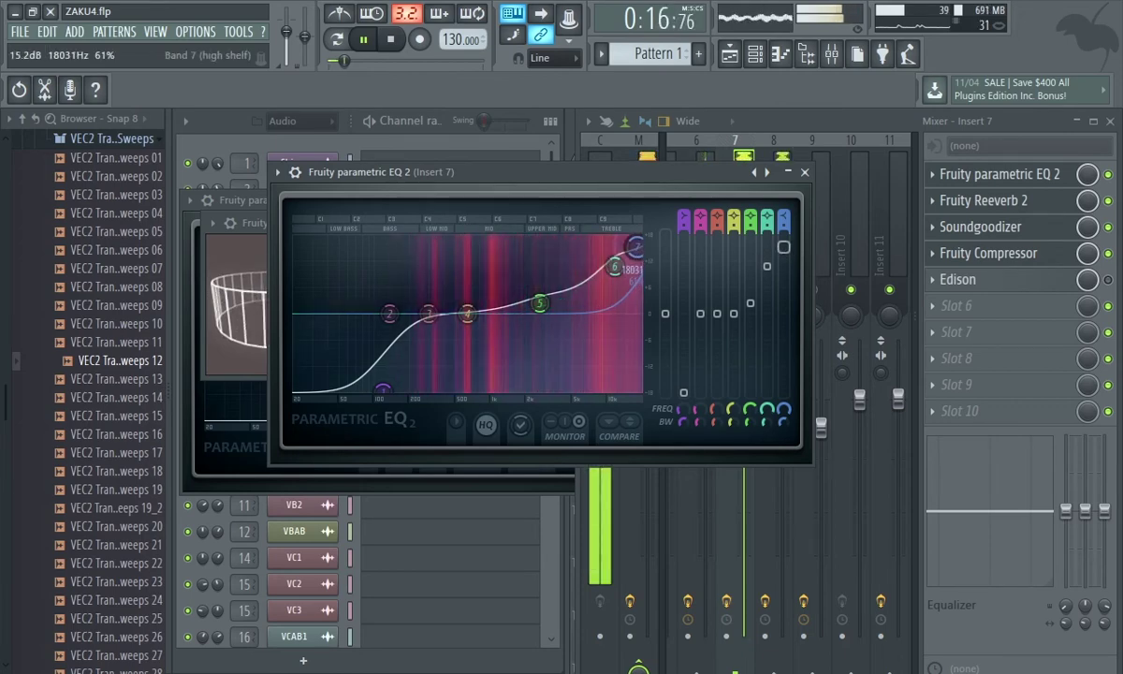
left_click_drag(638, 250, 647, 295)
key("space")
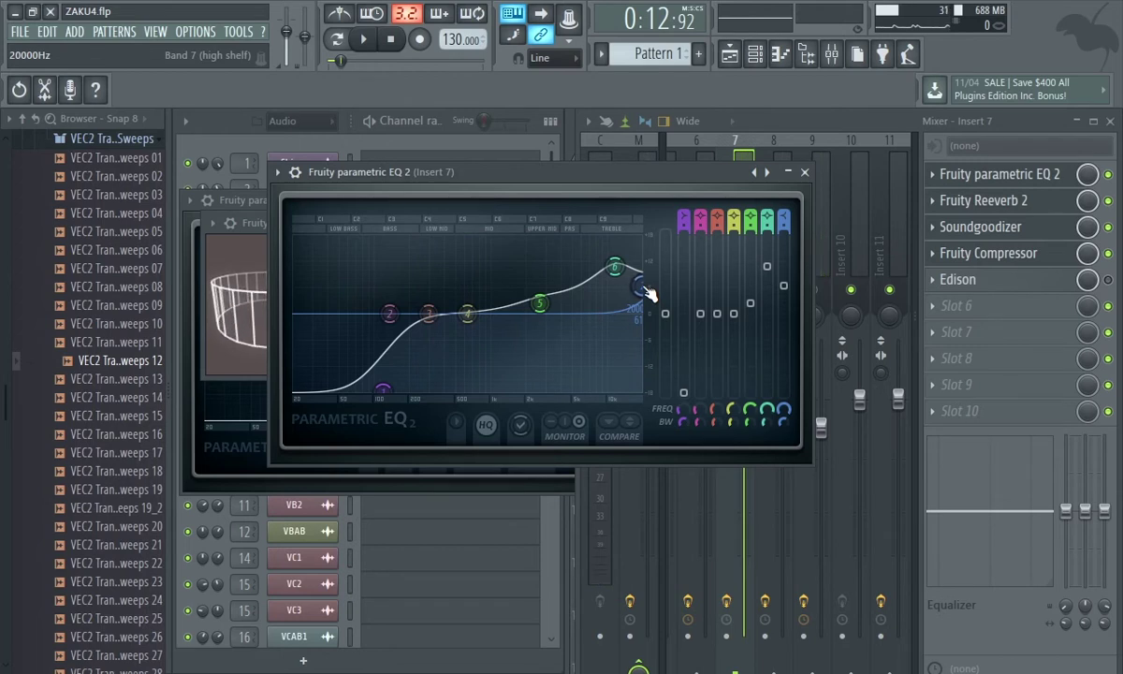
- Lower EQ band 7 fully as a high cut, move band 6 down to 4741 Hz, and start playing the verse
left_click_drag(648, 294, 599, 393)
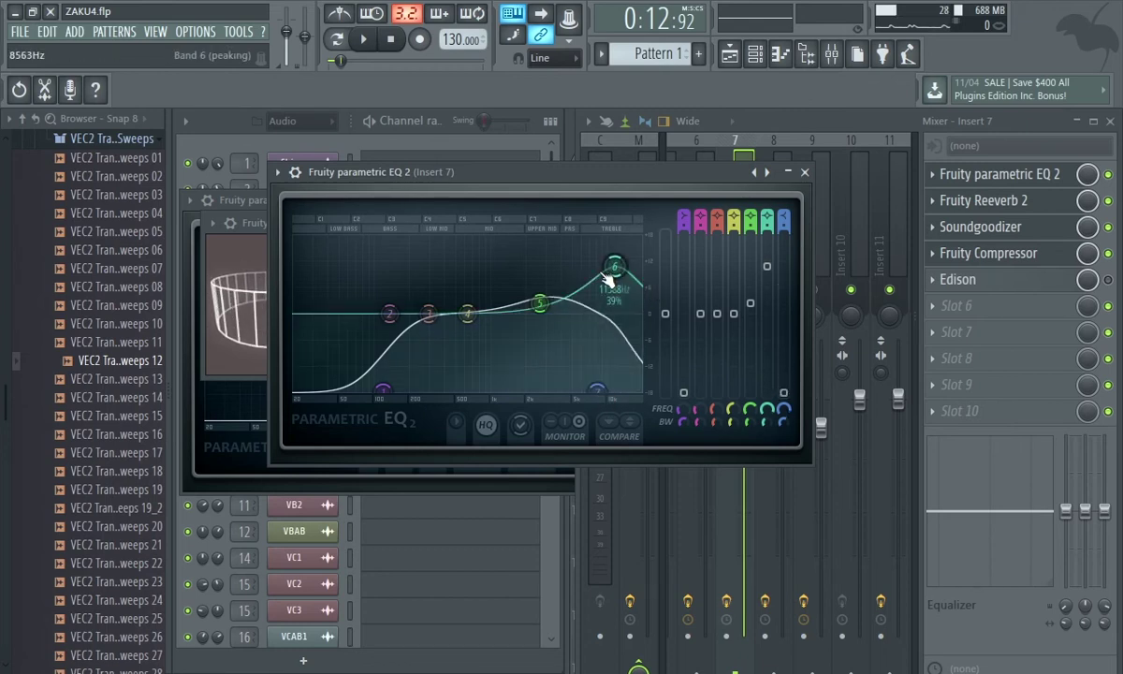
left_click_drag(615, 267, 569, 283)
key("space")
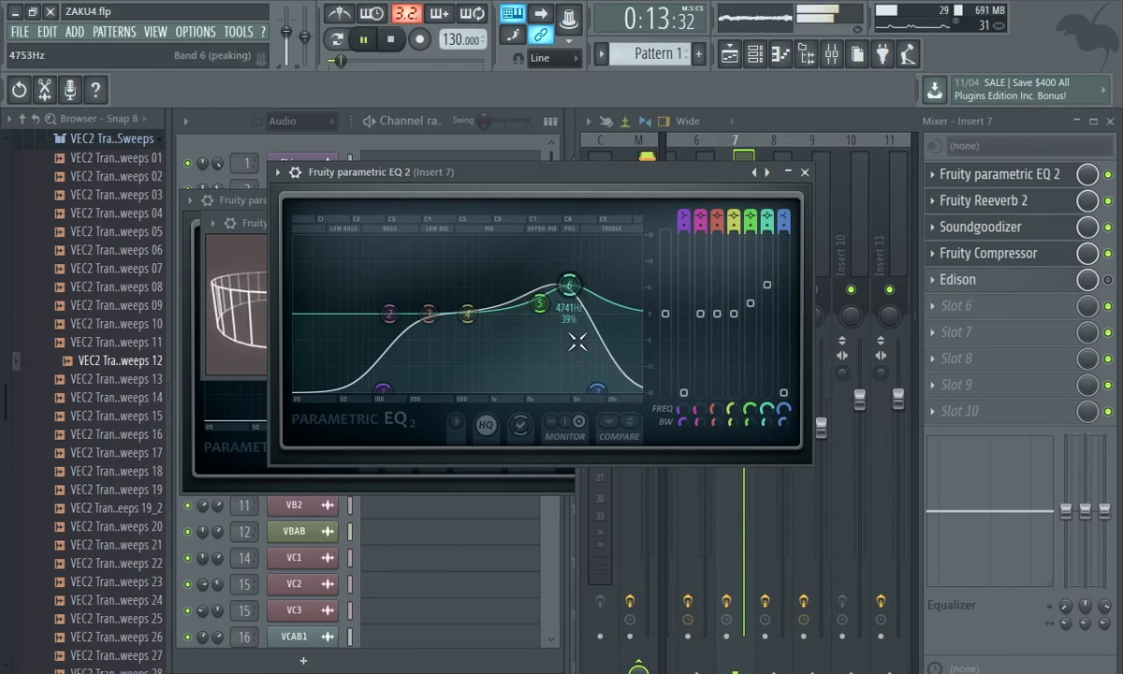
- Listen with the fully lowered band 7 high cut at 7571 Hz, and move the band out to 20000 Hz
left_click_drag(599, 393, 596, 393)
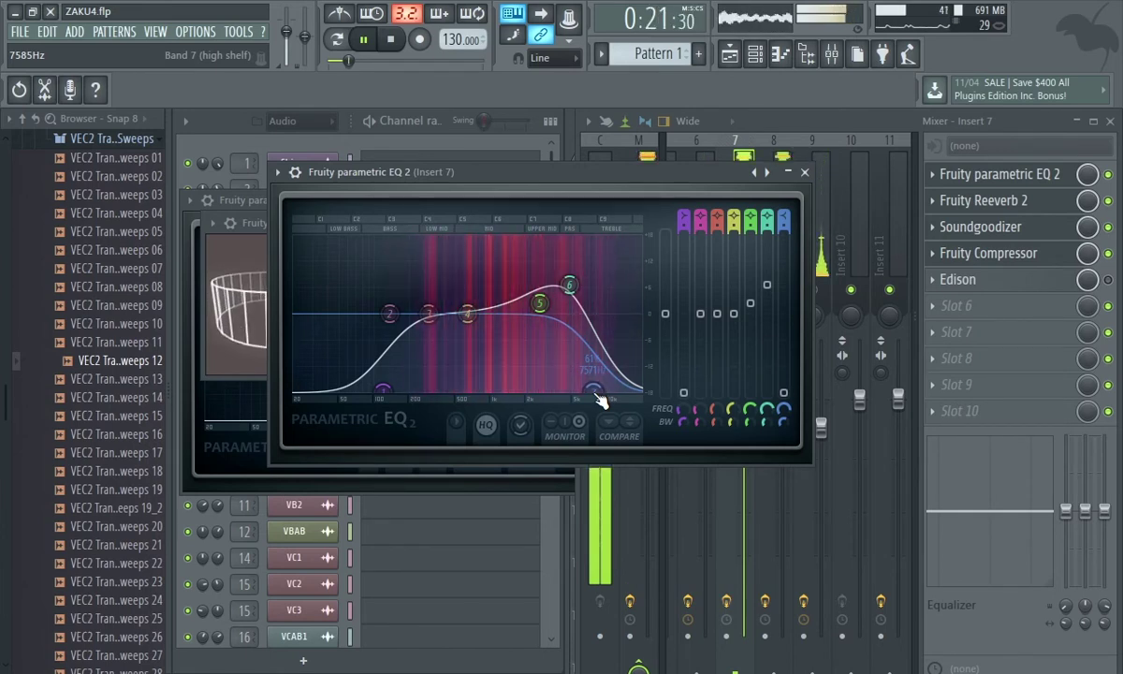
key("space")
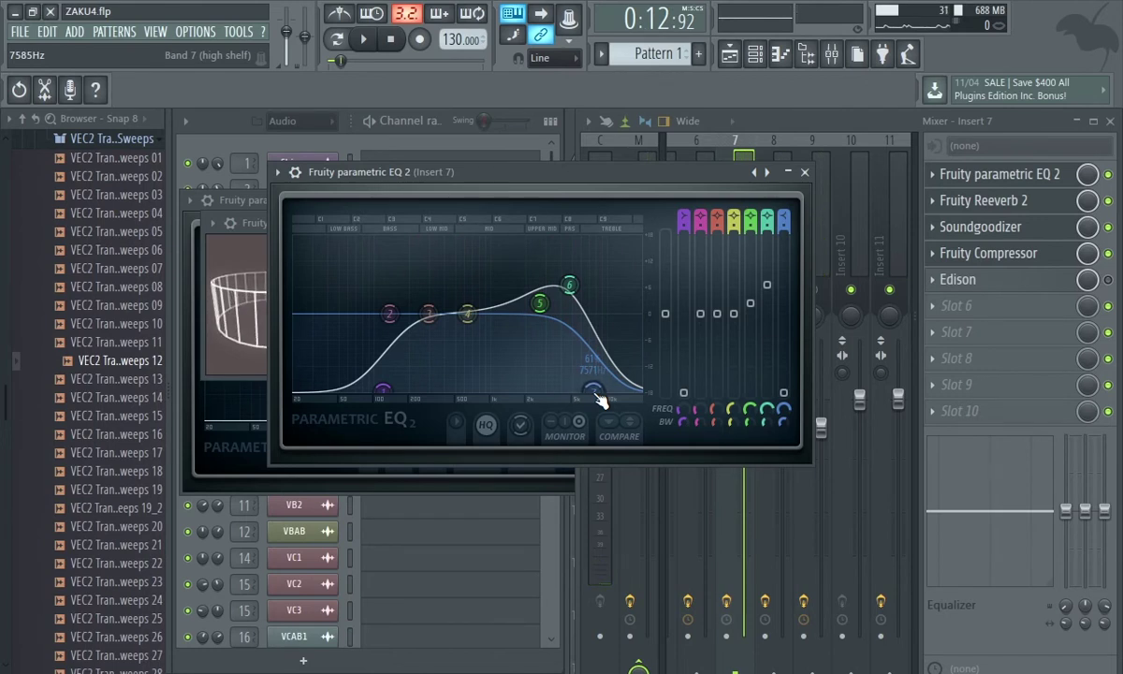
left_click_drag(596, 394, 644, 394)
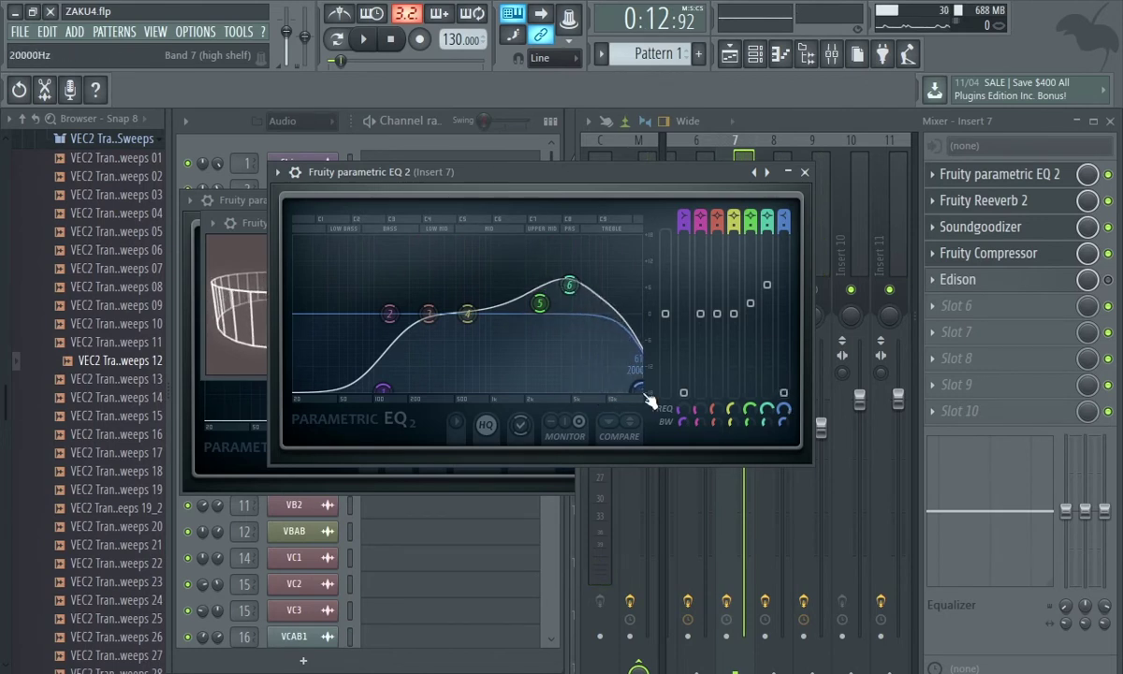
- Audition Insert 7's EQ with band 6 boosted at about 10.7 kHz and band 7's high shelf at -7.3 dB, 20000 Hz
left_click_drag(572, 283, 613, 284)
left_click_drag(633, 384, 640, 344)
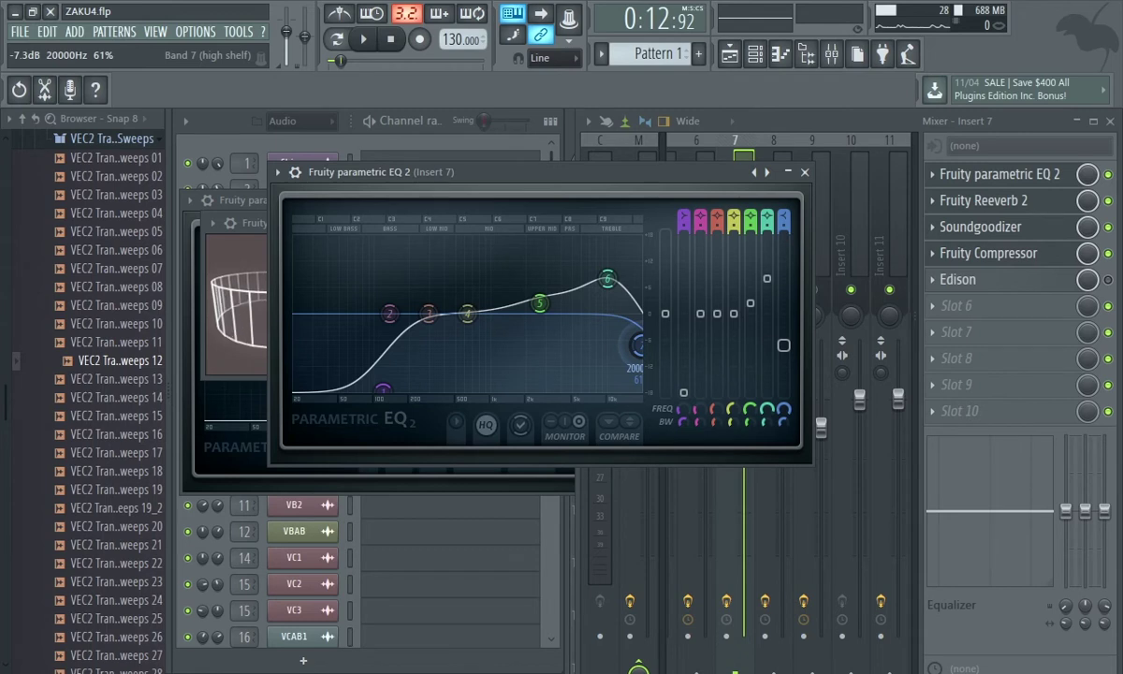
left_click_drag(639, 344, 639, 344)
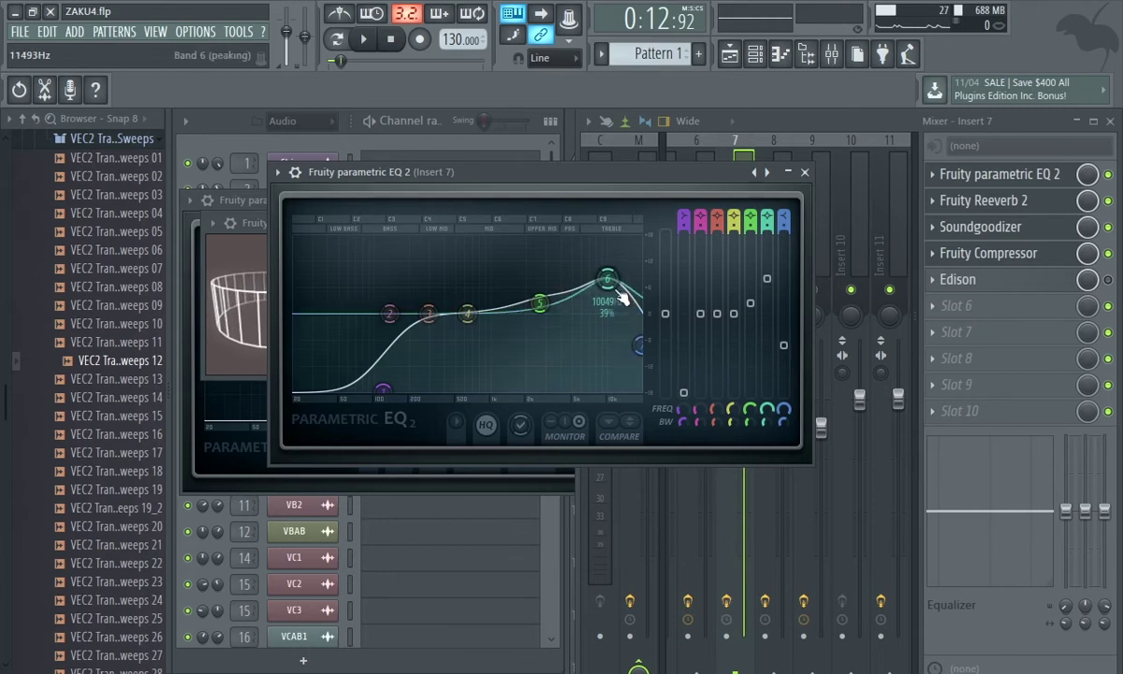
left_click_drag(612, 283, 614, 278)
key("space")
key("space")
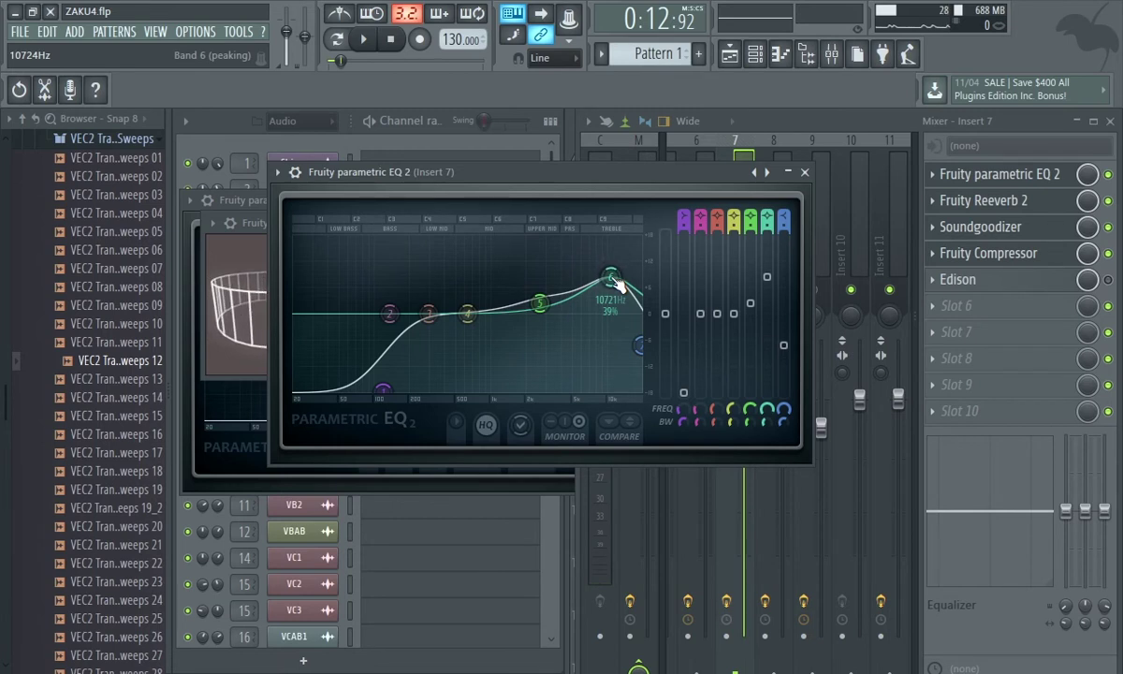
- Sweep Insert 7's EQ band 6 down and back to a treble boost around 10 kHz, and lower band 7's high shelf fully
left_click_drag(617, 279, 578, 276)
left_click_drag(575, 274, 605, 274)
mouse_move(636, 345)
left_mouse_down()
mouse_move(638, 365)
mouse_move(494, 339)
mouse_move(531, 328)
mouse_move(639, 362)
left_mouse_up()
- Shift EQ band 1's low cut to a slightly lower frequency and give band 4 a very slight dip at 649 Hz
mouse_move(384, 389)
left_mouse_down()
mouse_move(326, 388)
mouse_move(394, 389)
mouse_move(377, 388)
left_mouse_up()
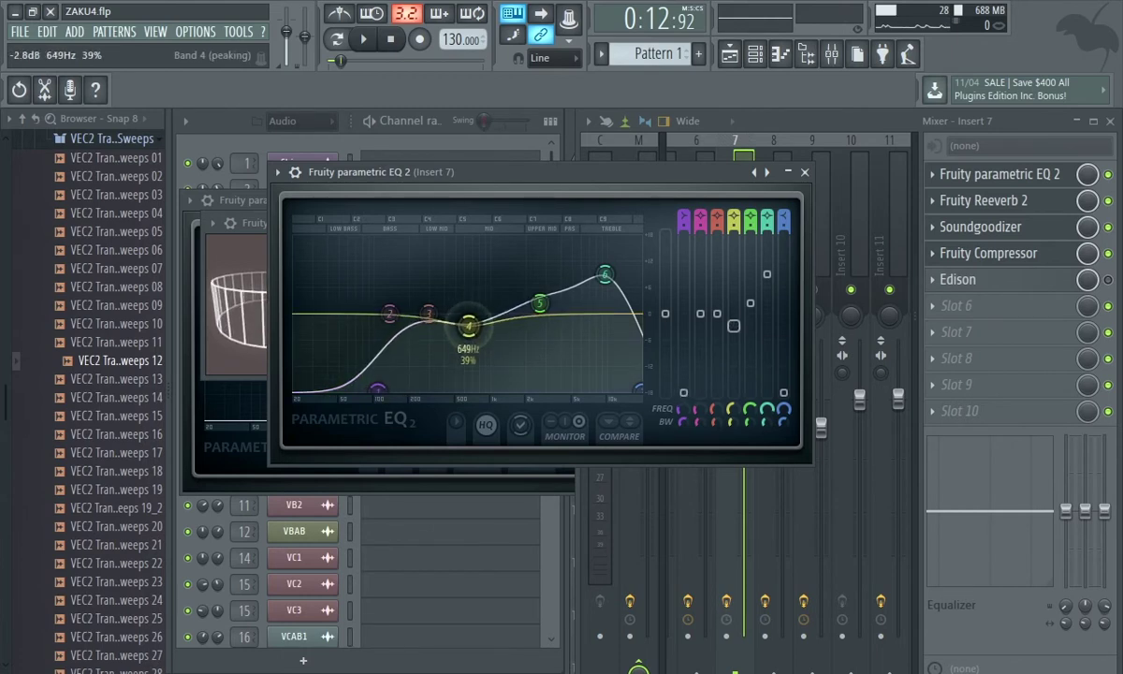
left_click_drag(468, 313, 473, 320)
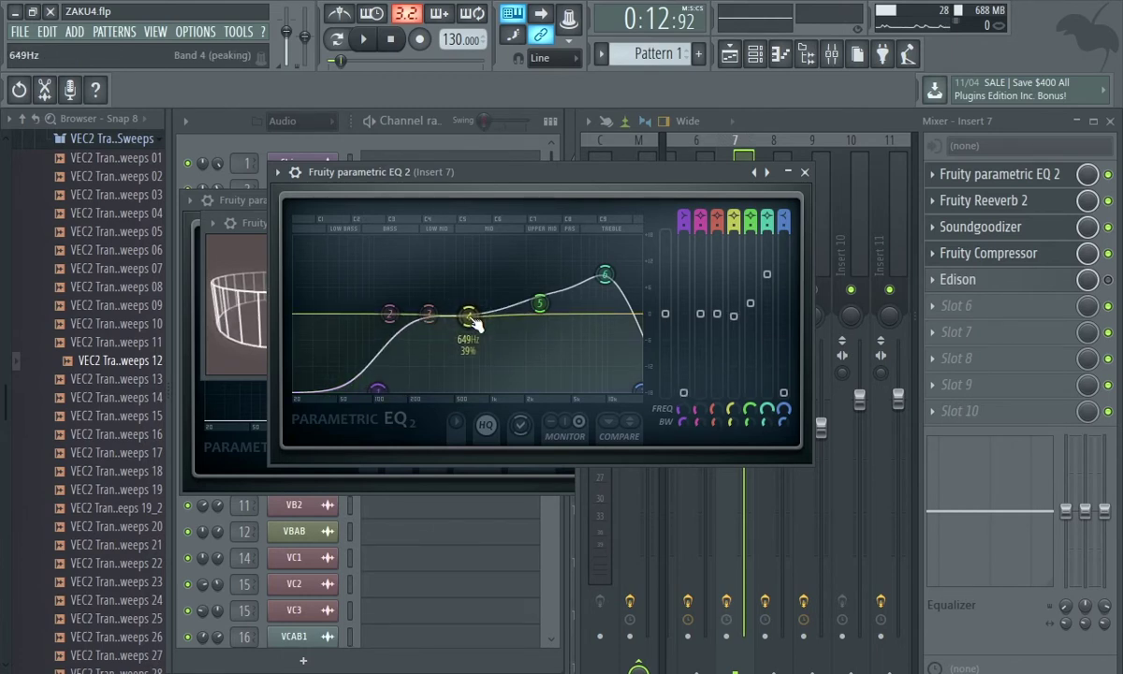
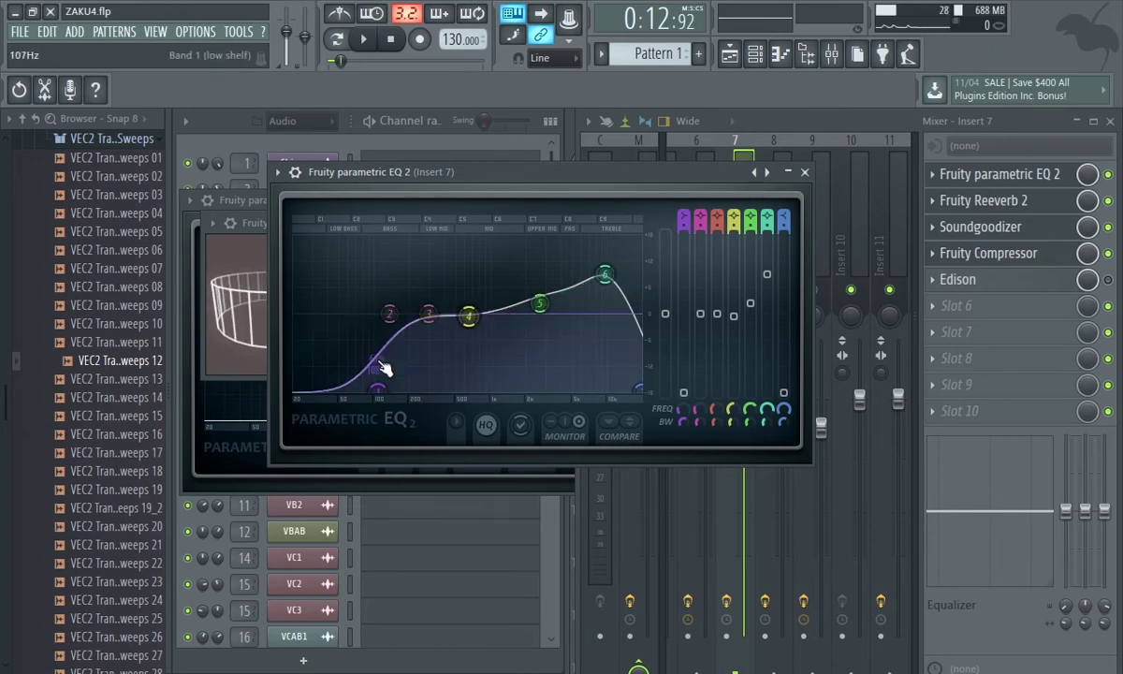
- Open Insert 8's Fruity parametric EQ 2 and lower its band 7 high shelf slightly
left_click(362, 133)
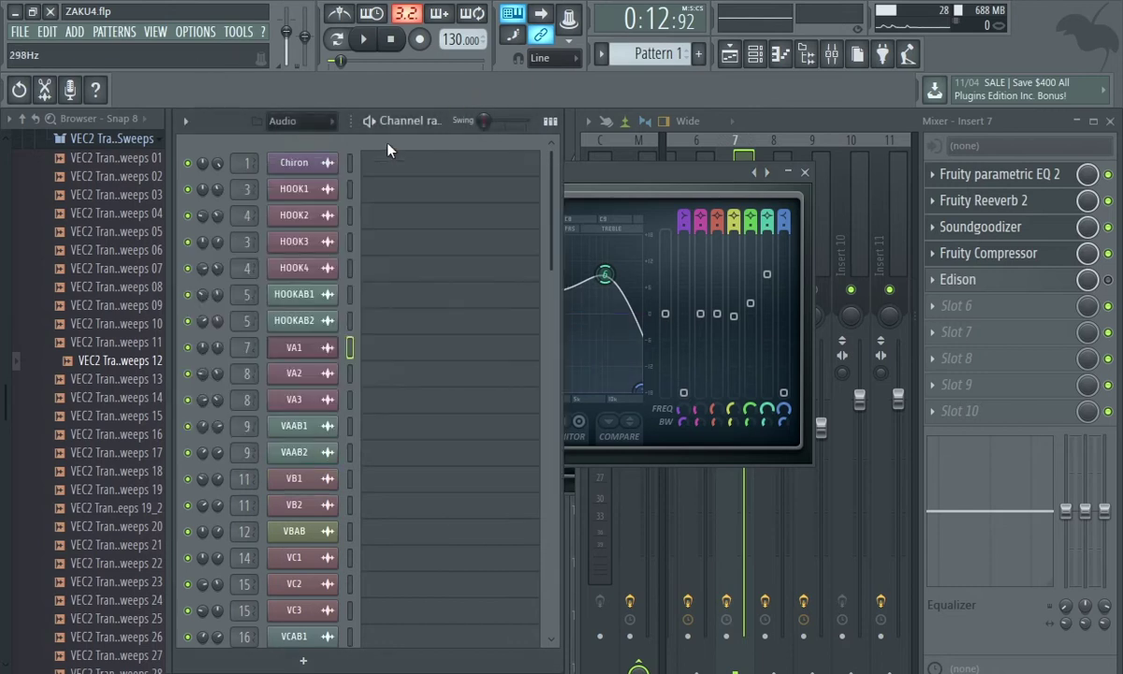
left_click(731, 138)
left_click(775, 183)
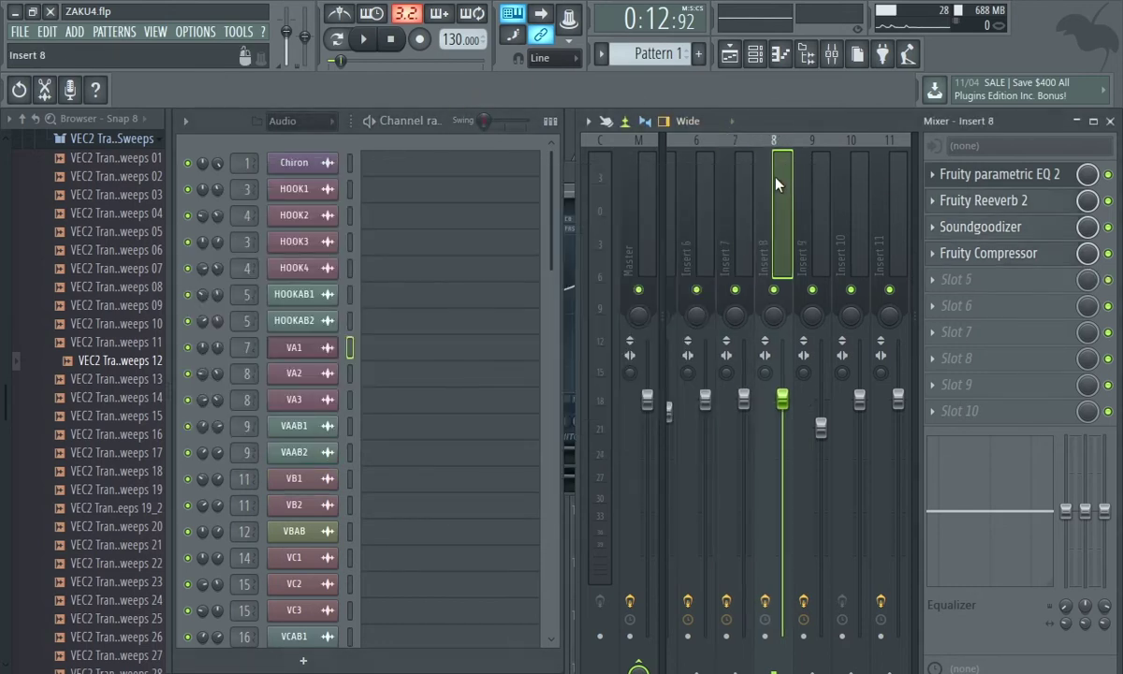
left_click(995, 186)
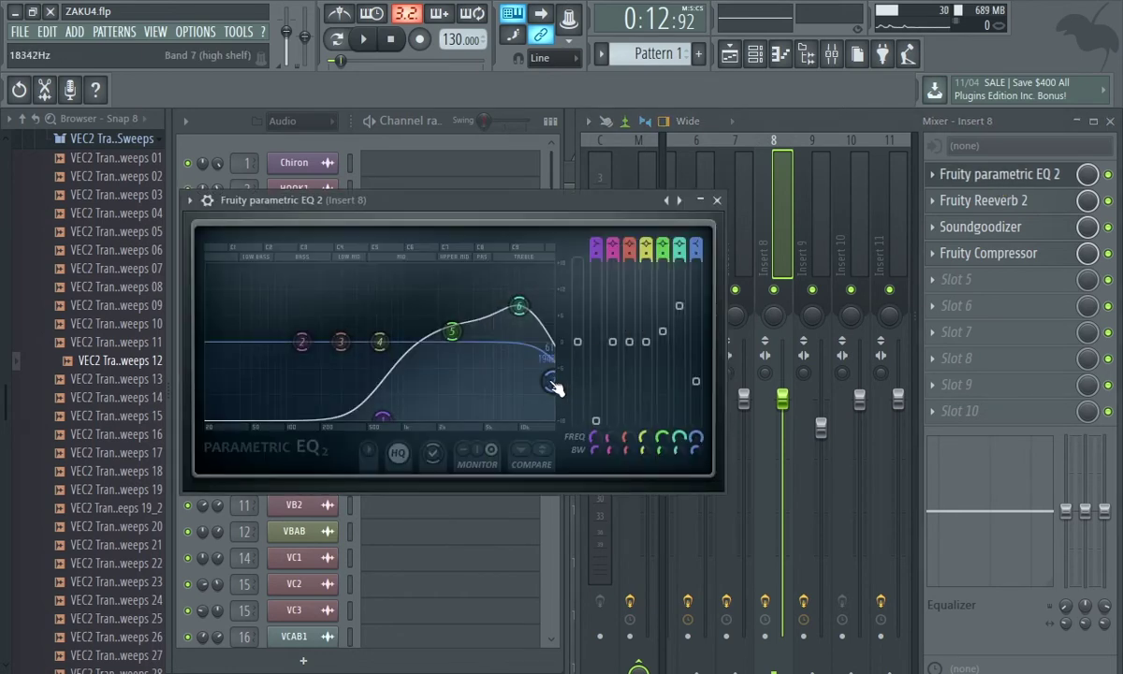
left_click_drag(553, 382, 552, 387)
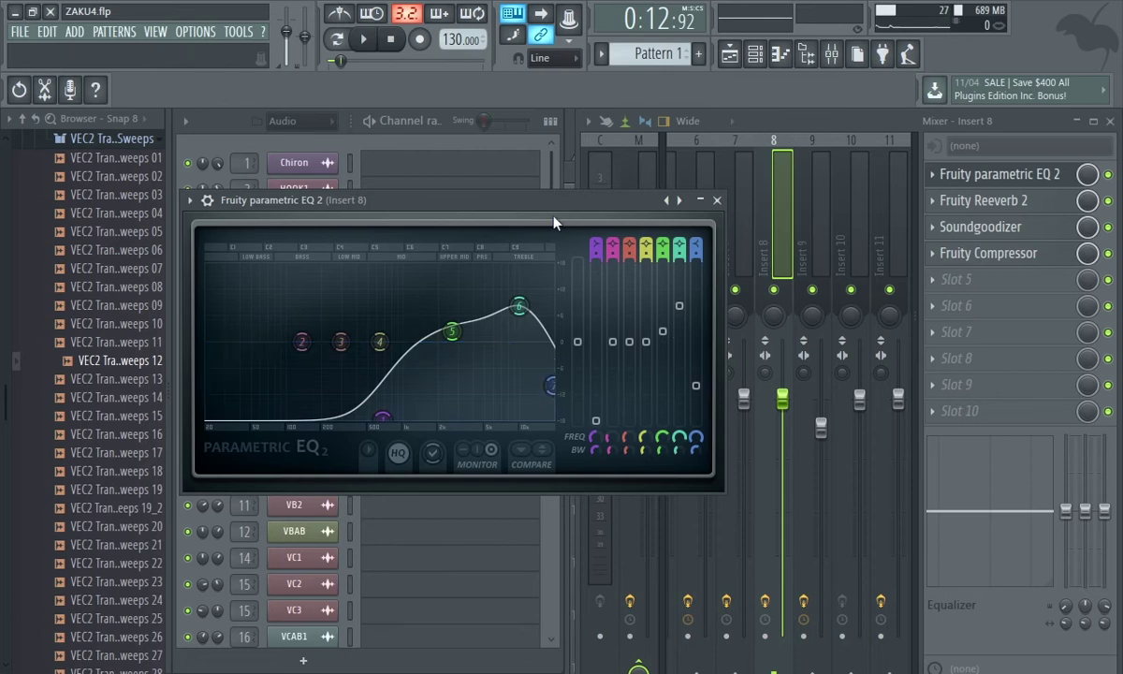
- Play the verse briefly, and open Soundgoodizer and Fruity Reeverb 2 on Insert 7
key("space")
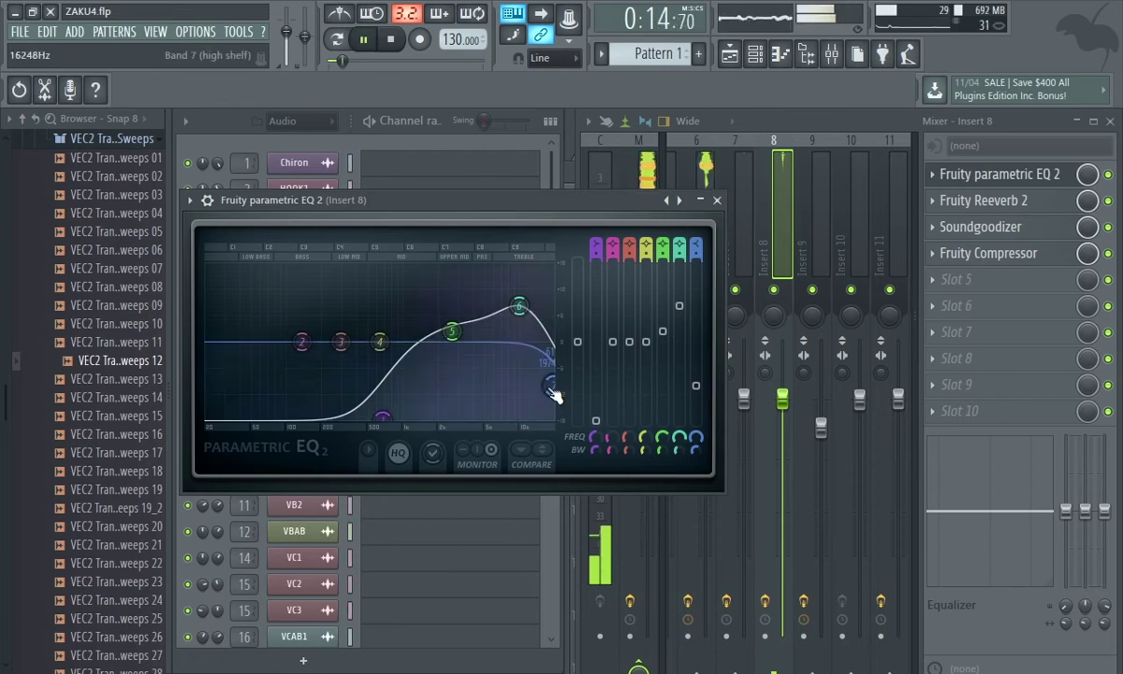
left_click(728, 174)
key("space")
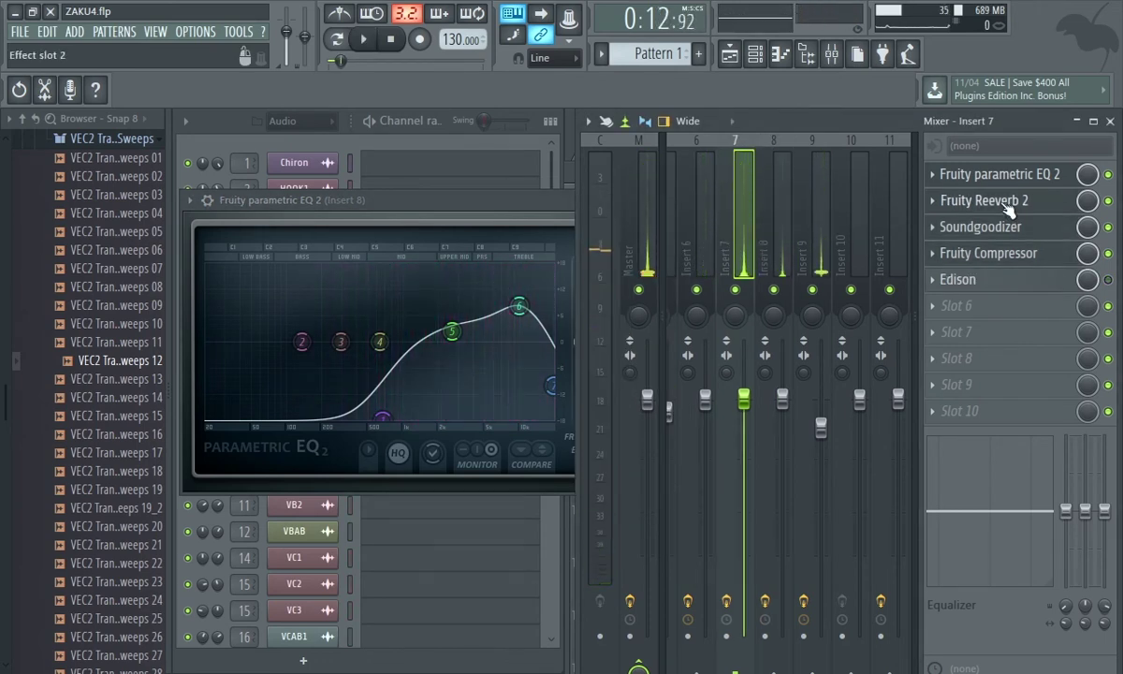
left_click(1011, 217)
left_click(1009, 204)
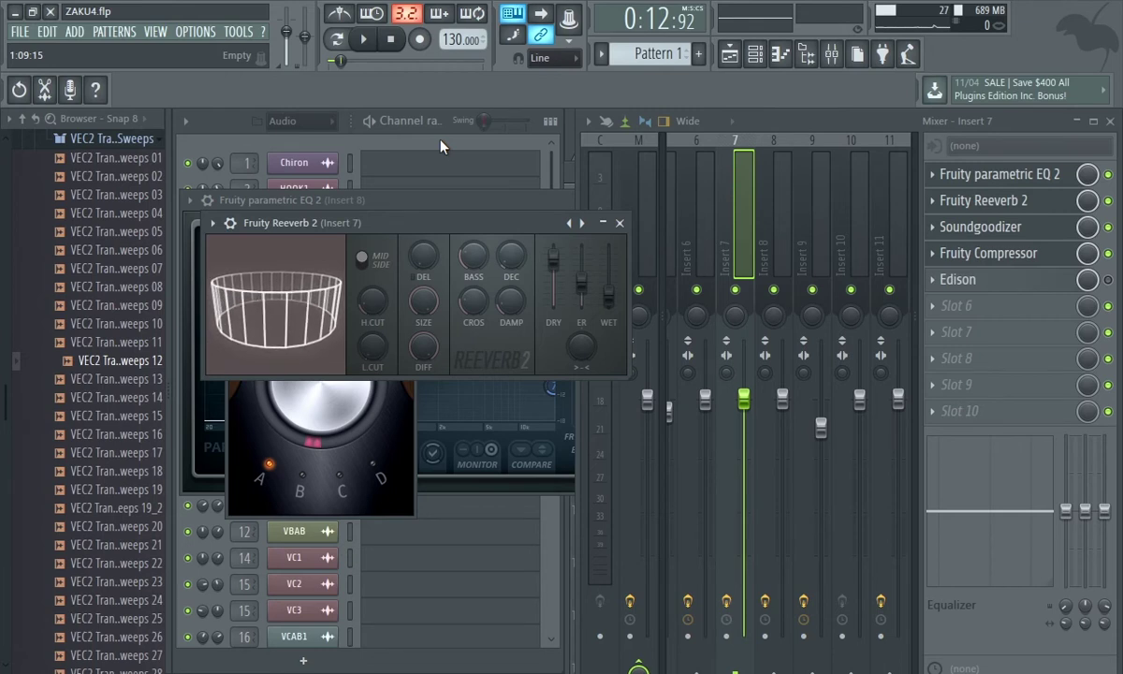
- Solo the VA1 vocal on Track 10 in the Playlist, start playback, and close the Playlist
left_click(835, 55)
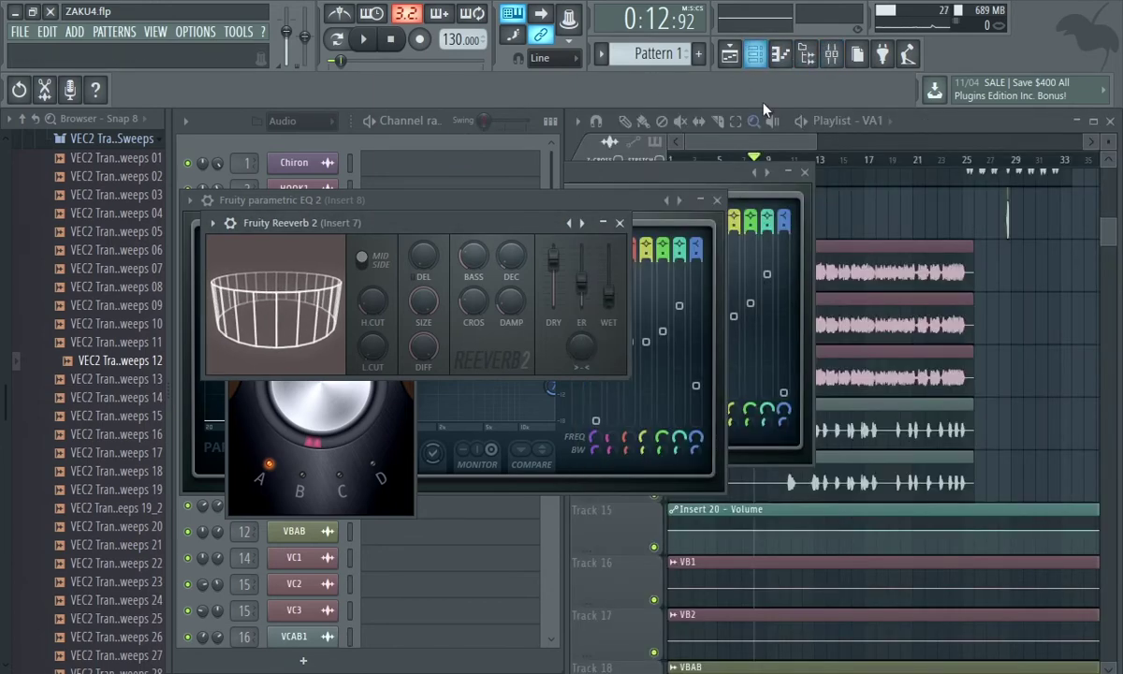
left_click(927, 124)
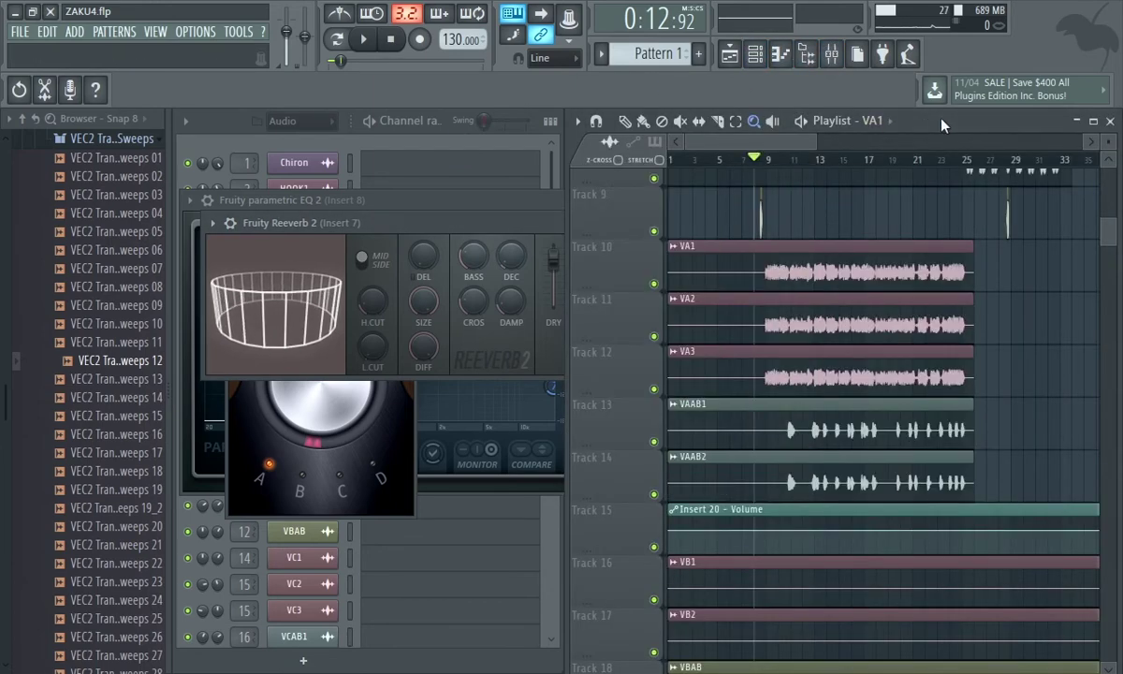
right_click(654, 285)
key("space")
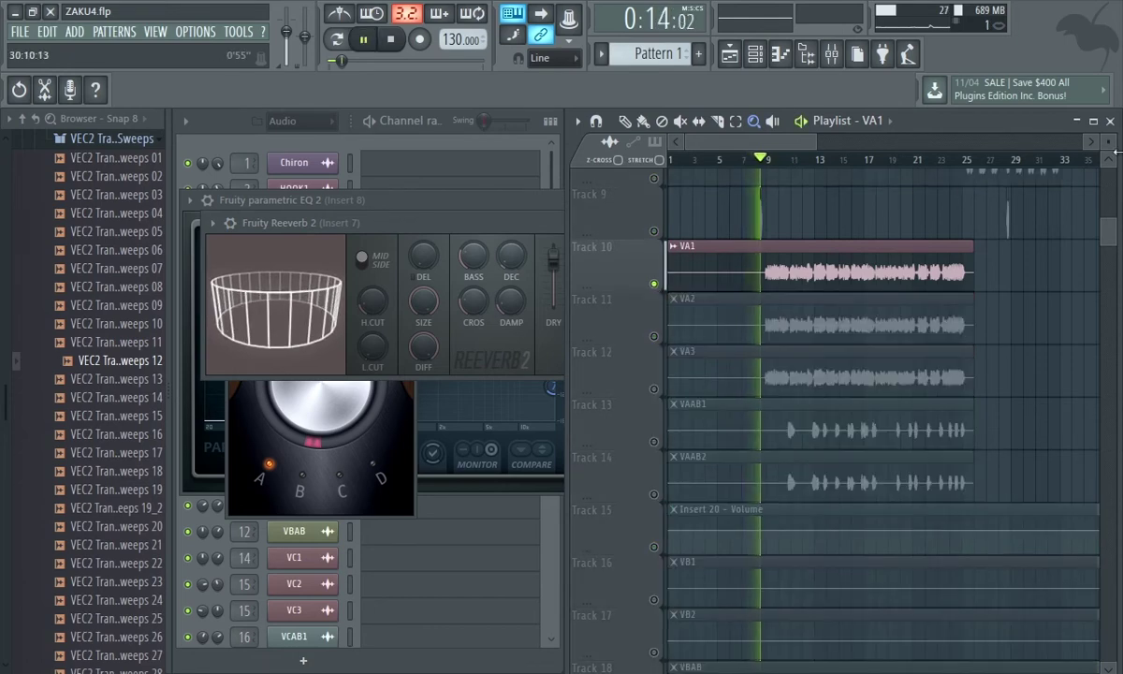
left_click(1111, 122)
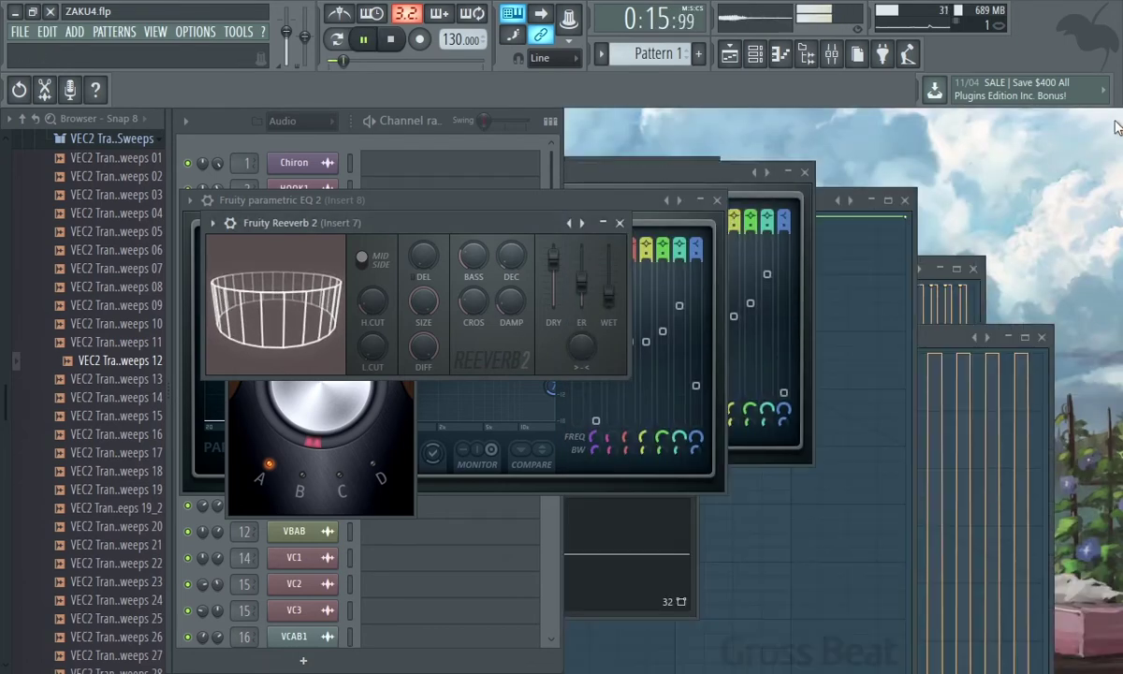
- Return to the mixer and listen to the soloed VA1 vocal with Insert 7's Fruity Reeverb 2 open
left_click(831, 54)
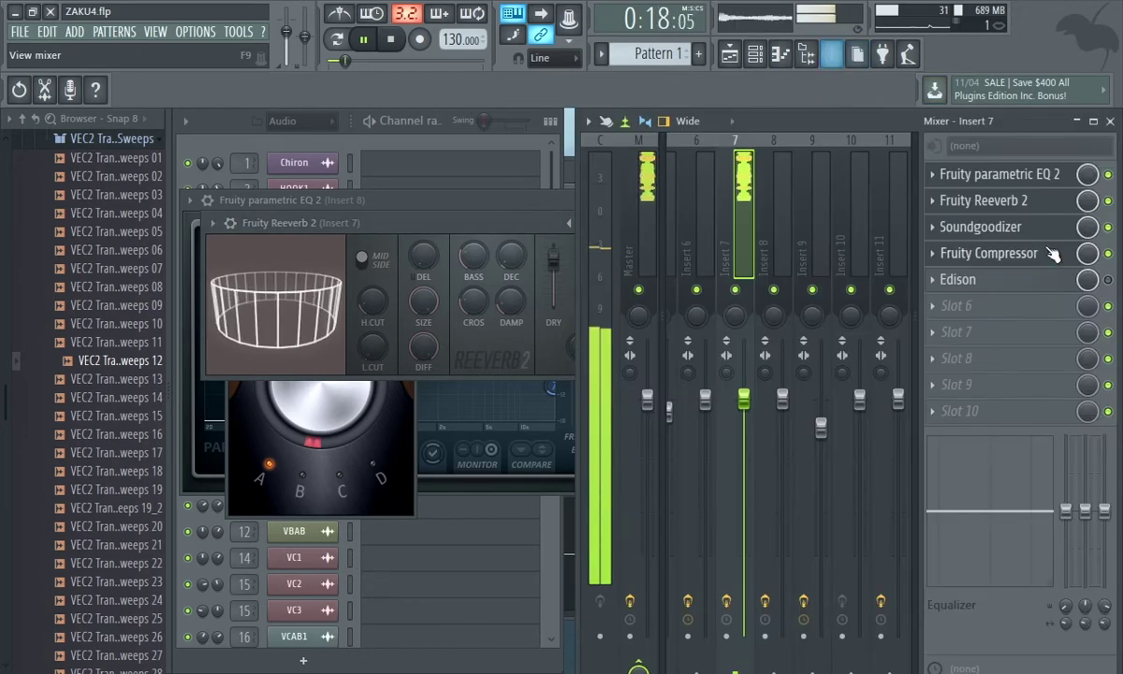
left_click(1010, 206)
left_click(1010, 206)
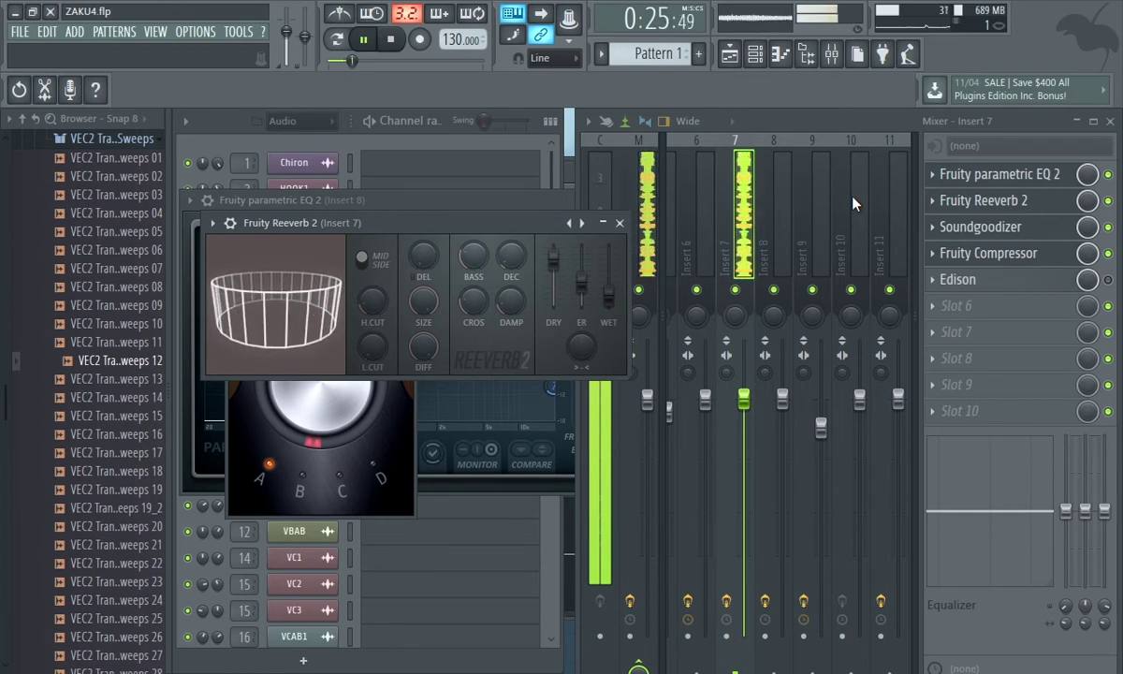
key("space")
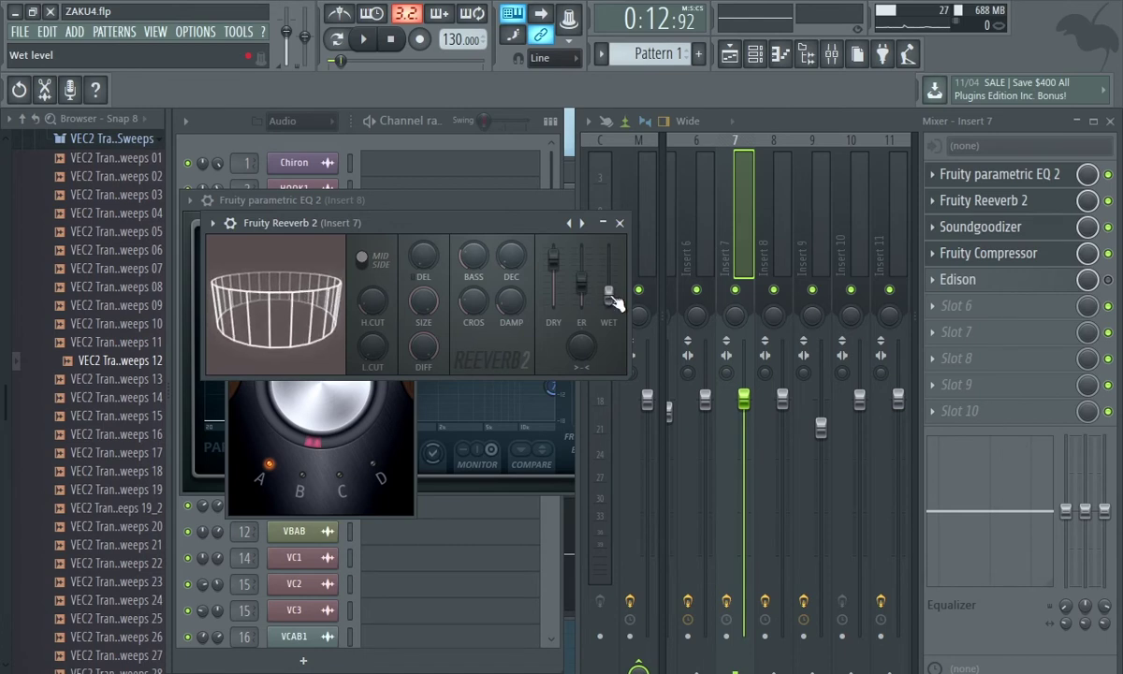
- Audition the soloed vocal with Reeverb 2's wet level first low and then raised, and bring the wet level back down
left_click_drag(608, 297, 609, 294)
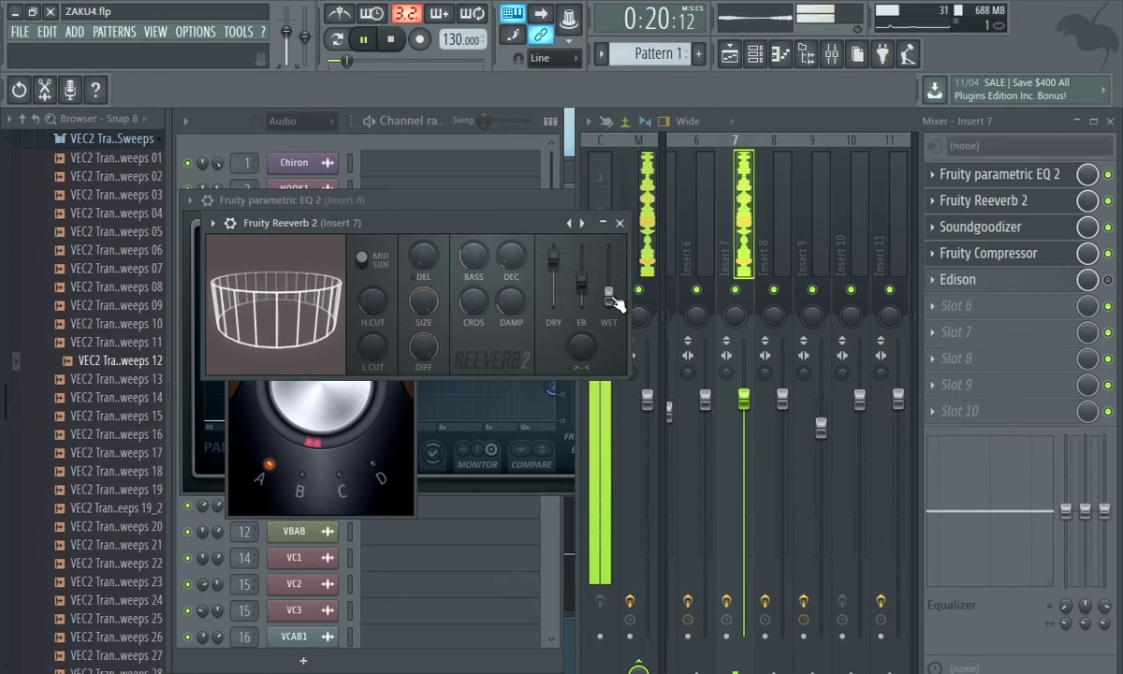
key("space")
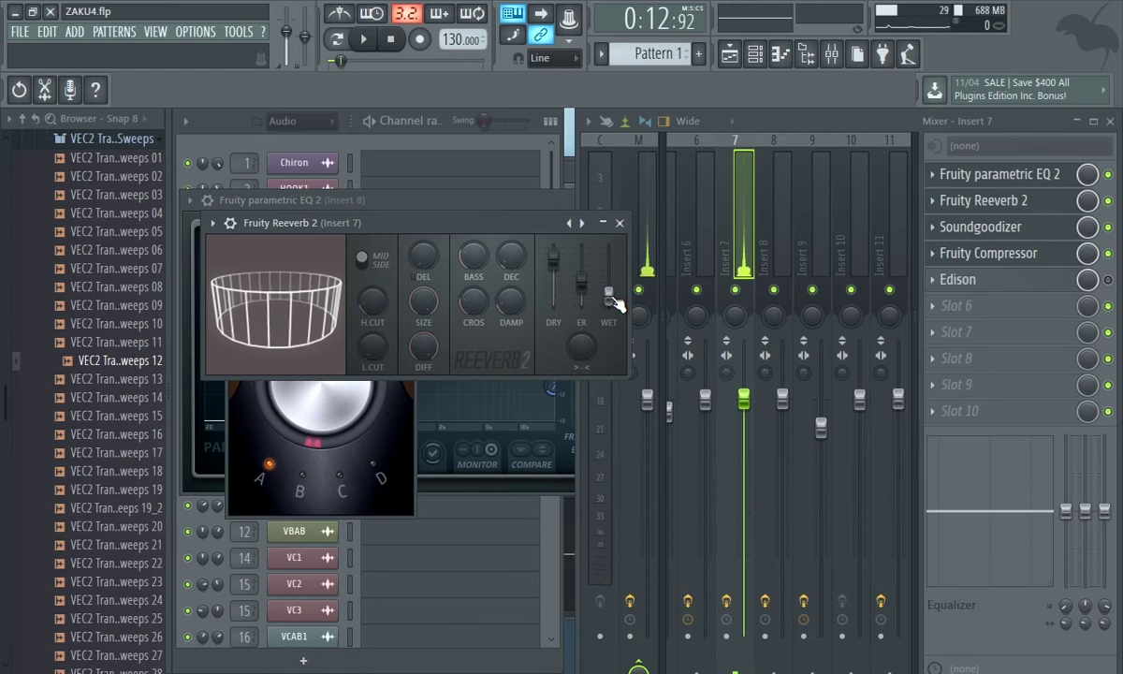
left_click_drag(608, 294, 609, 278)
key("space")
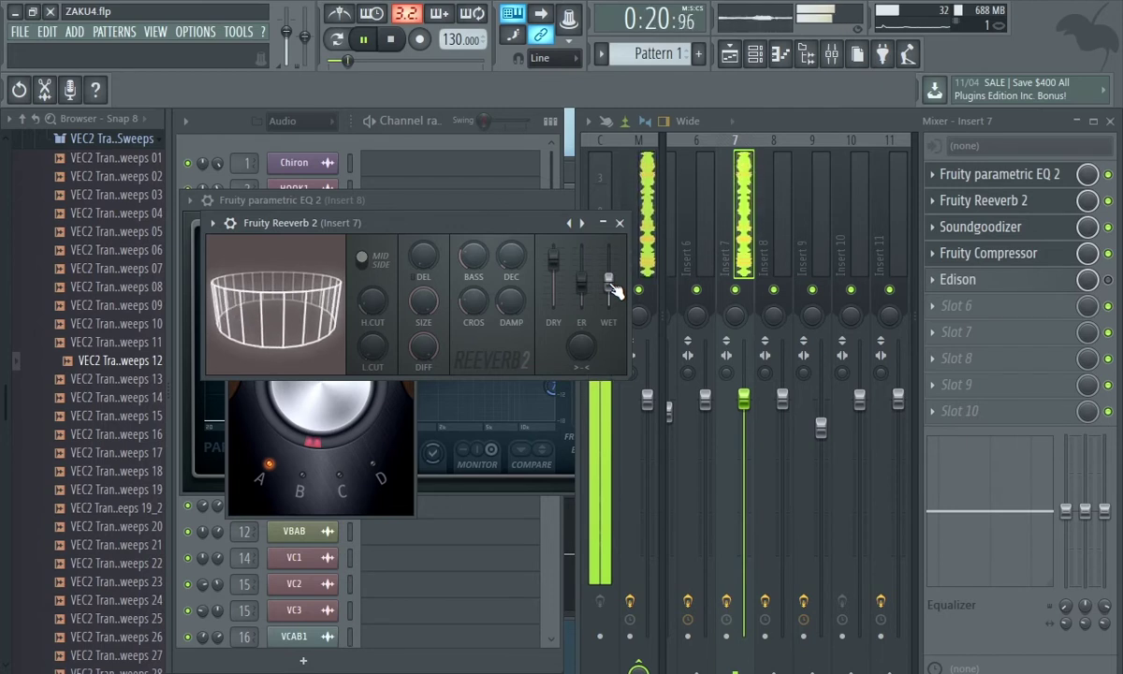
key("space")
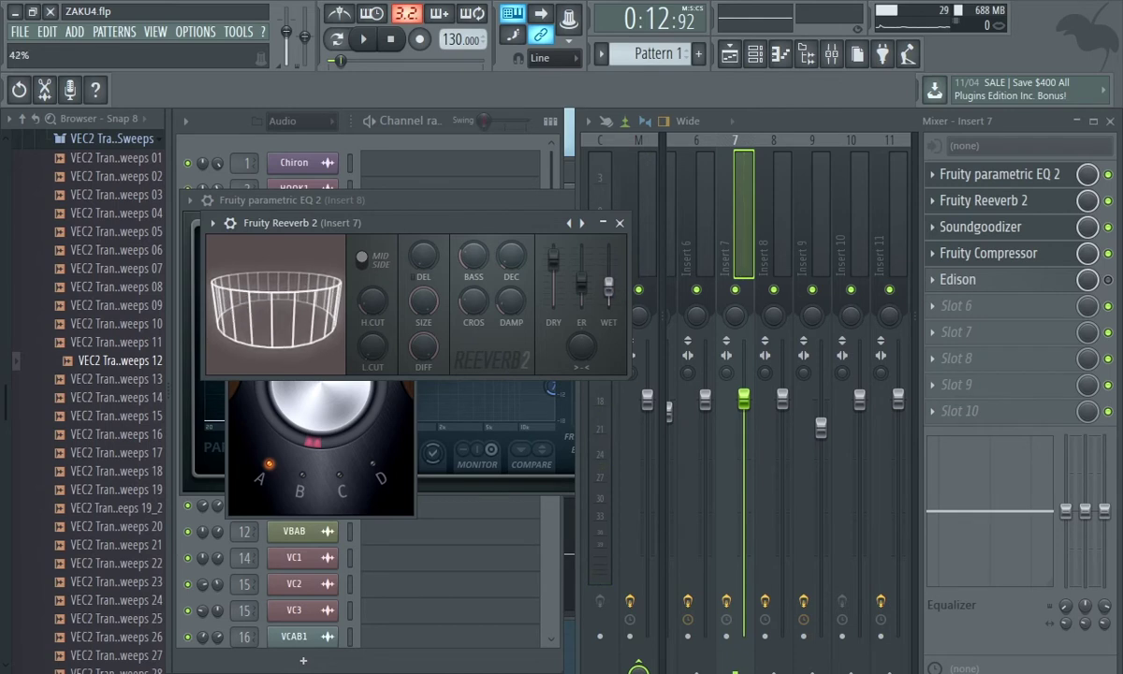
left_click_drag(608, 281, 610, 295)
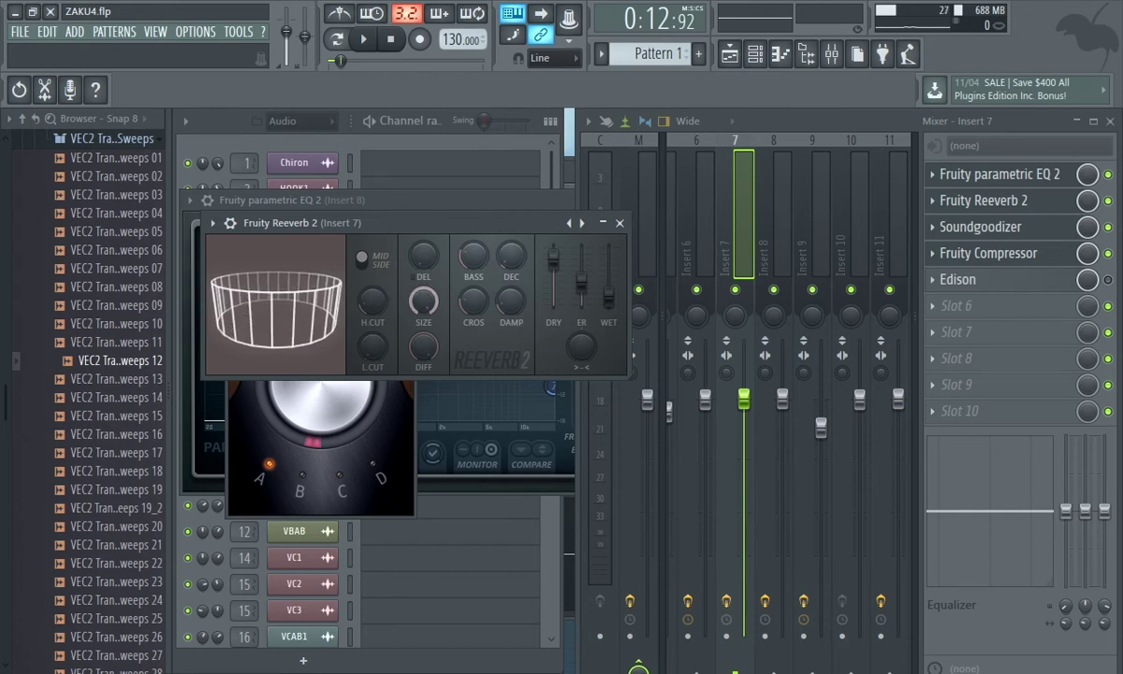
- Compare the soloed vocal with Reeverb 2's room size at 1 and at its large setting
left_click_drag(423, 302, 423, 388)
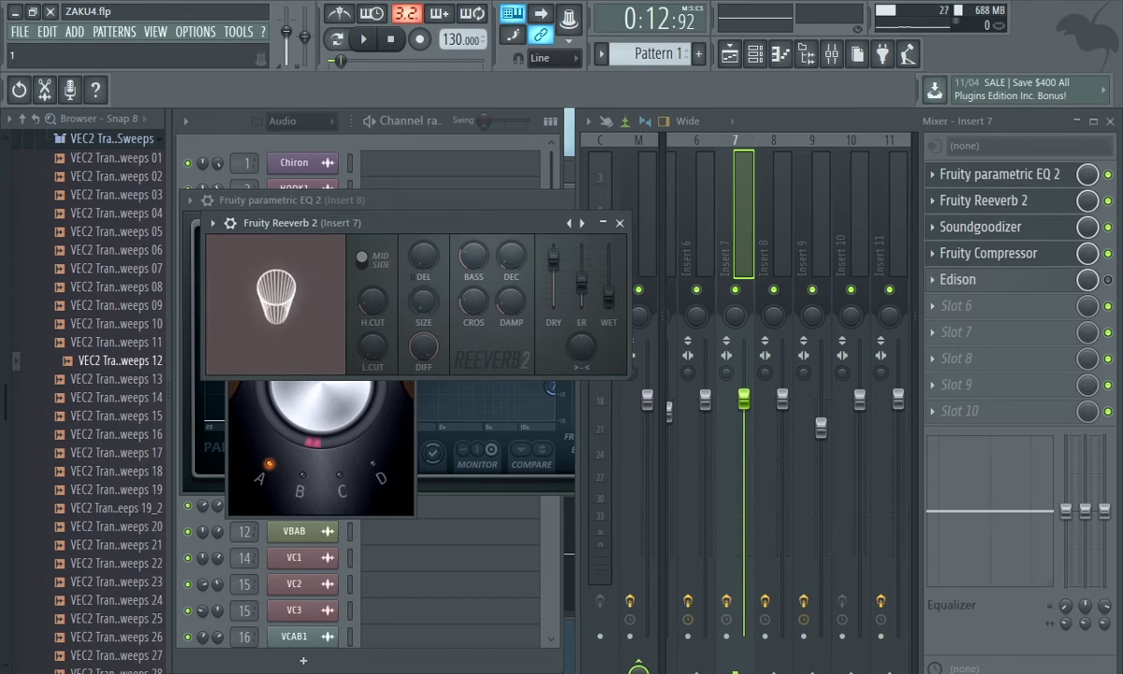
key("space")
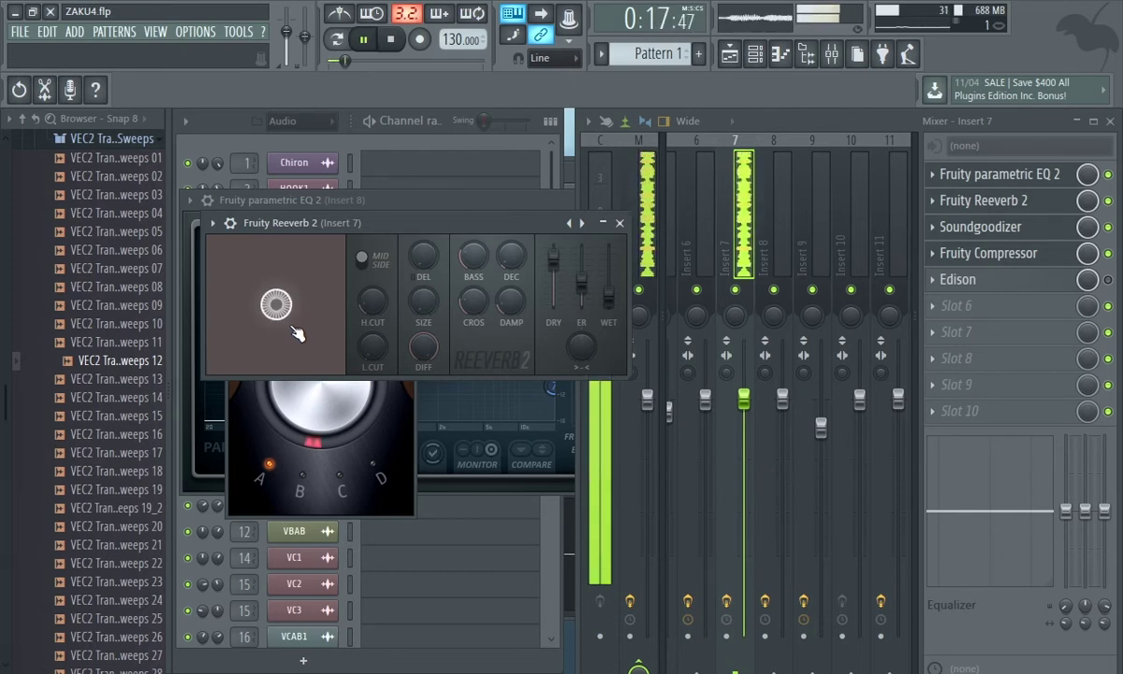
key("space")
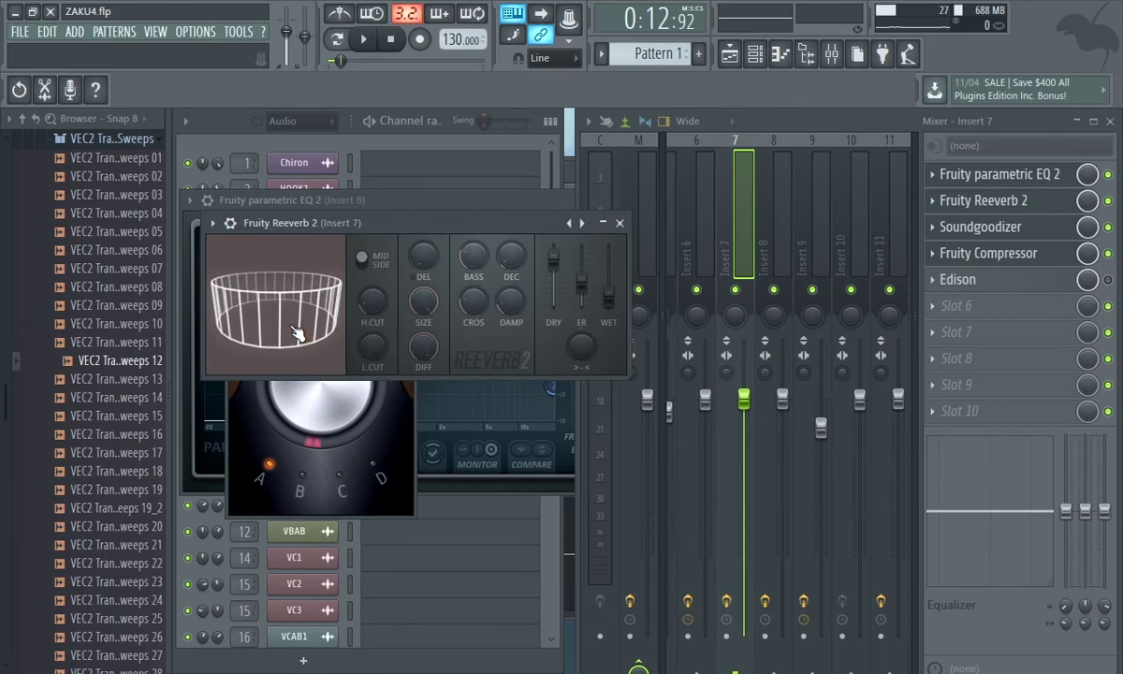
key("space")
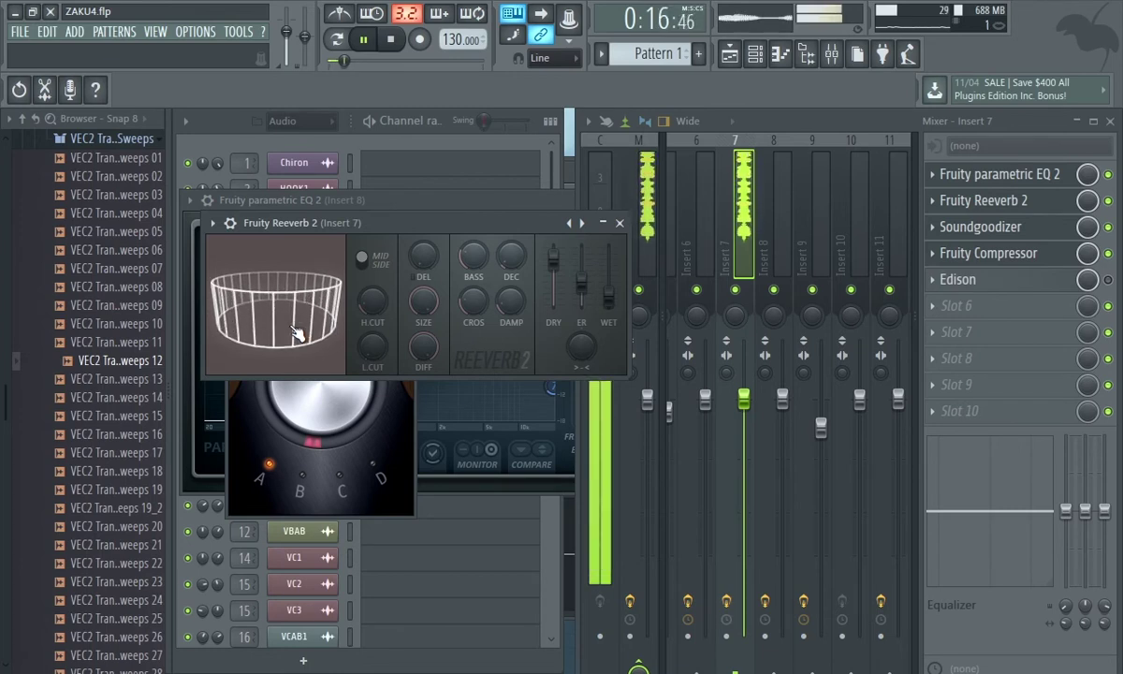
key("space")
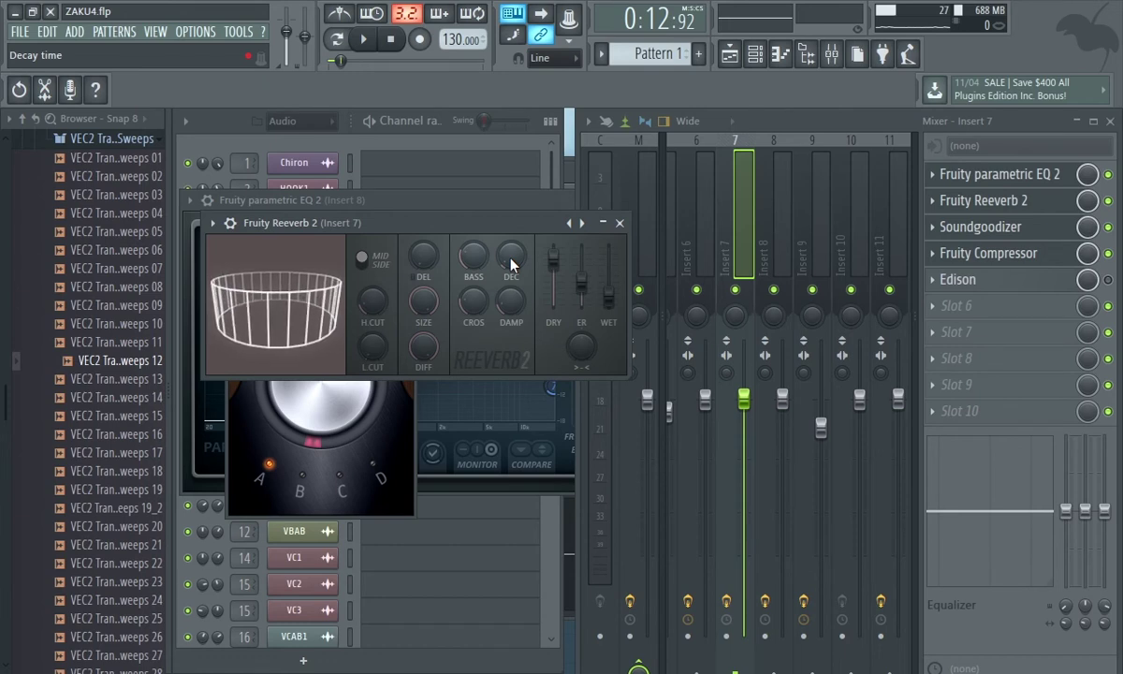
- Audition a longer Reeverb 2 decay time on the soloed vocal, and shorten the decay again
key("space")
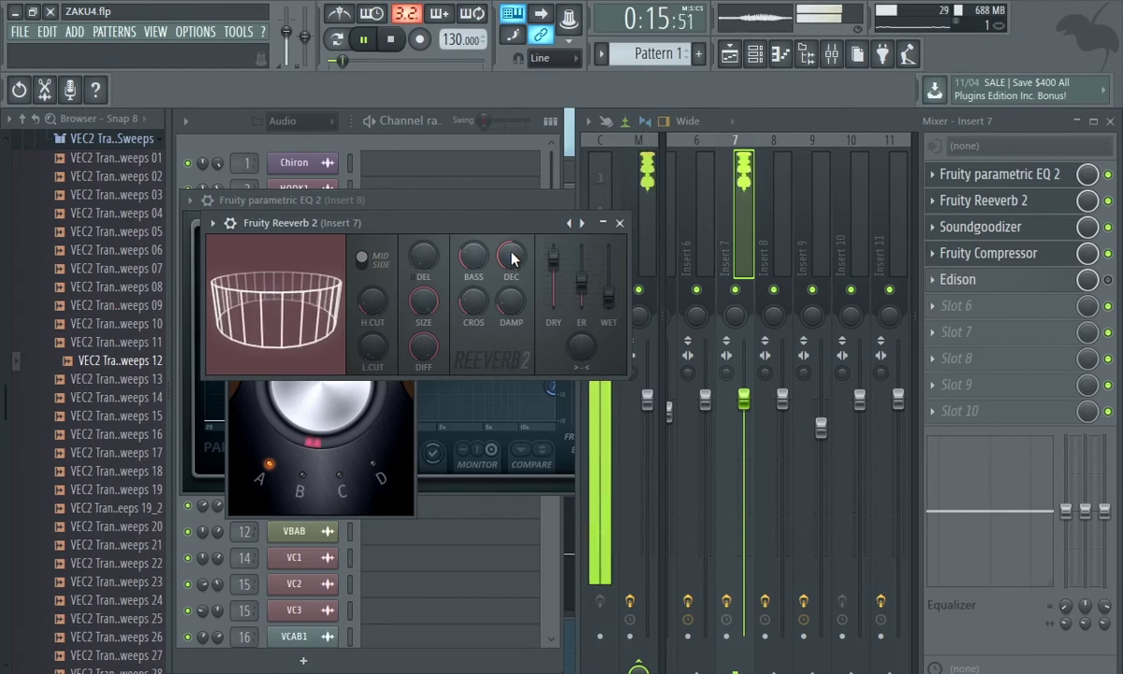
mouse_move(511, 252)
left_mouse_down()
mouse_move(511, 212)
mouse_move(511, 258)
left_mouse_up()
key("space")
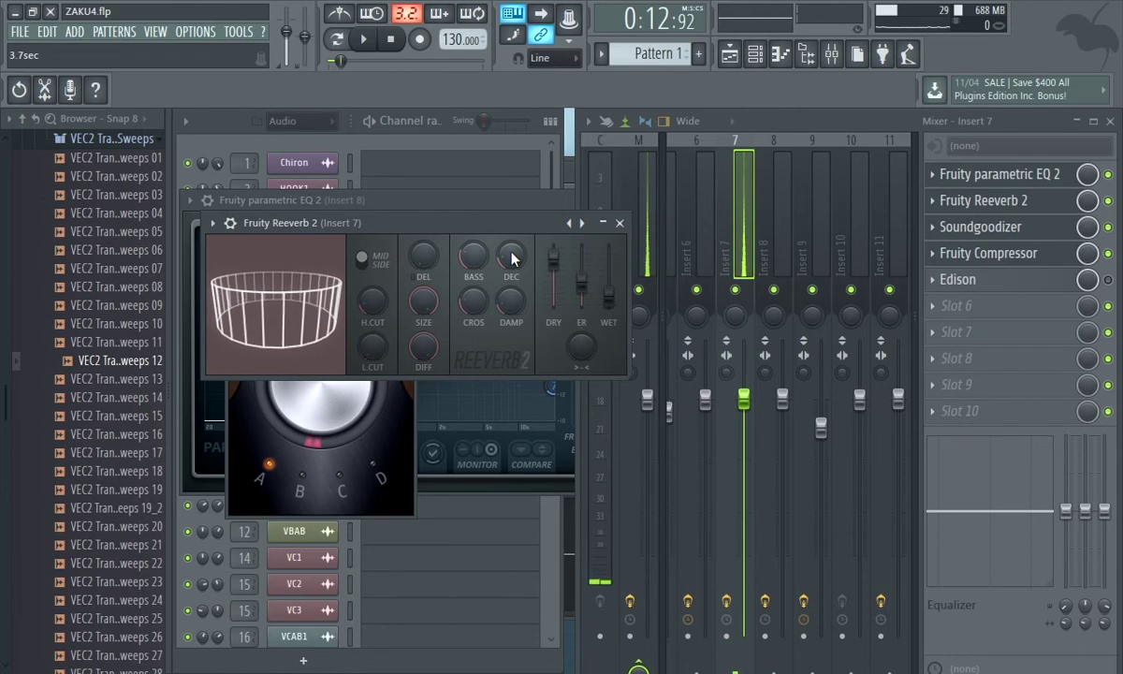
left_click_drag(513, 260, 512, 286)
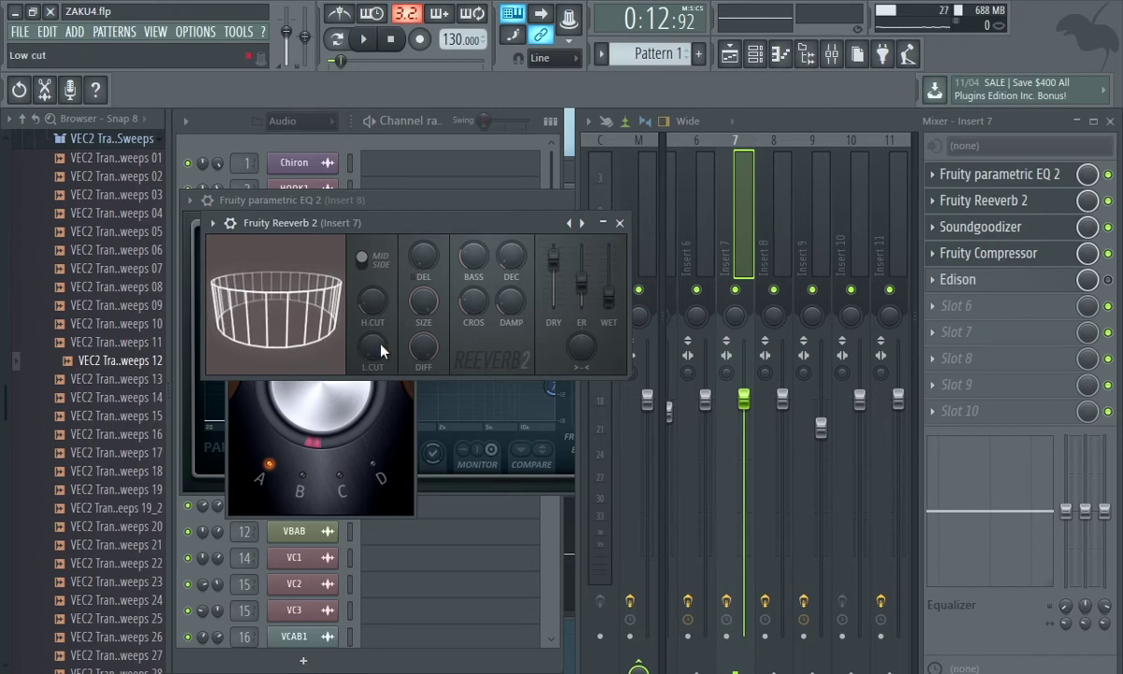
- Go over Reeverb 2's low cut and high cut, and set the room size to 100
left_click_drag(376, 341, 377, 313)
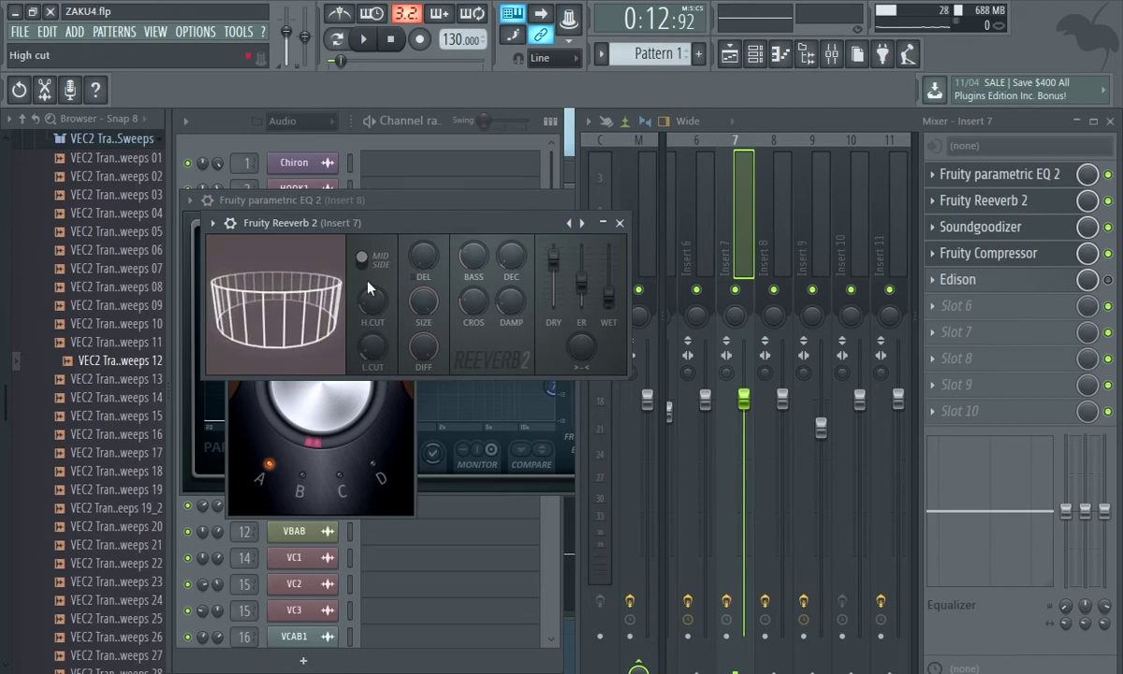
left_click(421, 300)
mouse_move(420, 301)
left_mouse_down()
mouse_move(420, 331)
mouse_move(421, 299)
left_mouse_up()
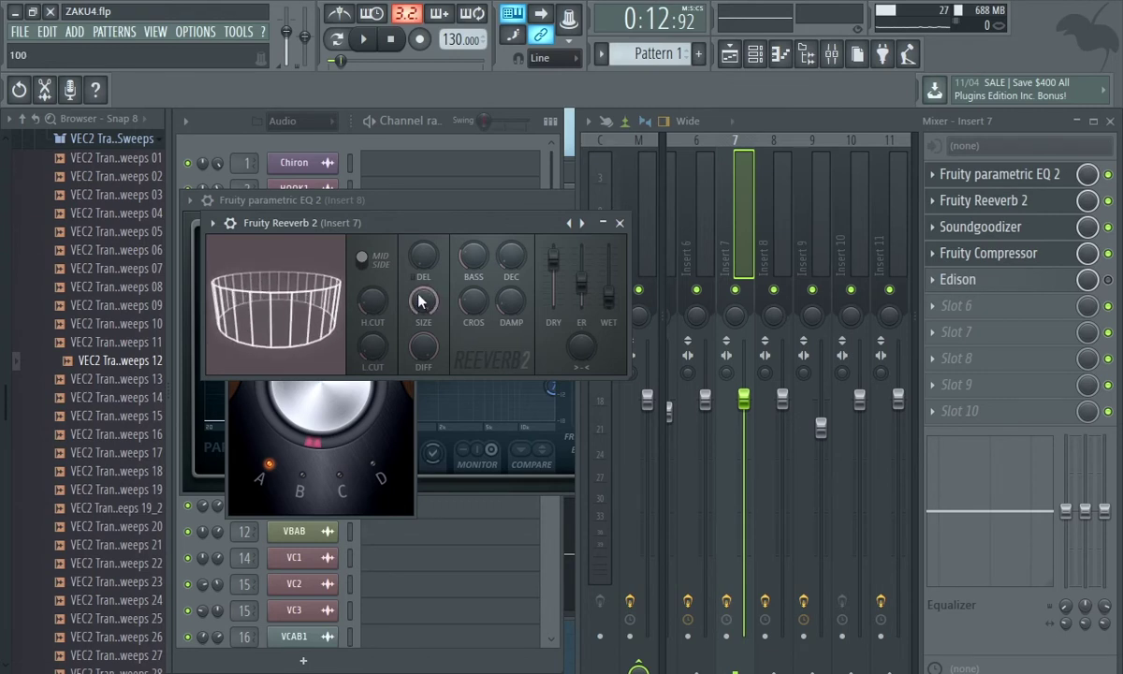
- Look over Insert 7's compressor settings and Insert 8's Reeverb 2 wet level
left_click(1017, 247)
left_click(996, 229)
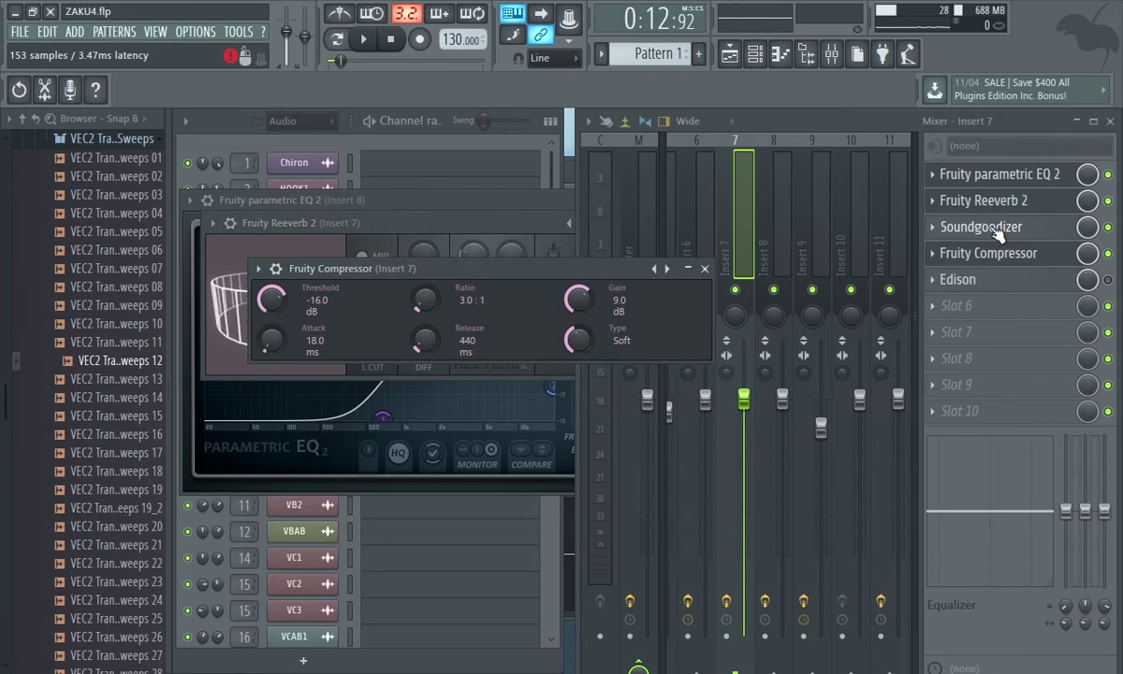
left_click(777, 187)
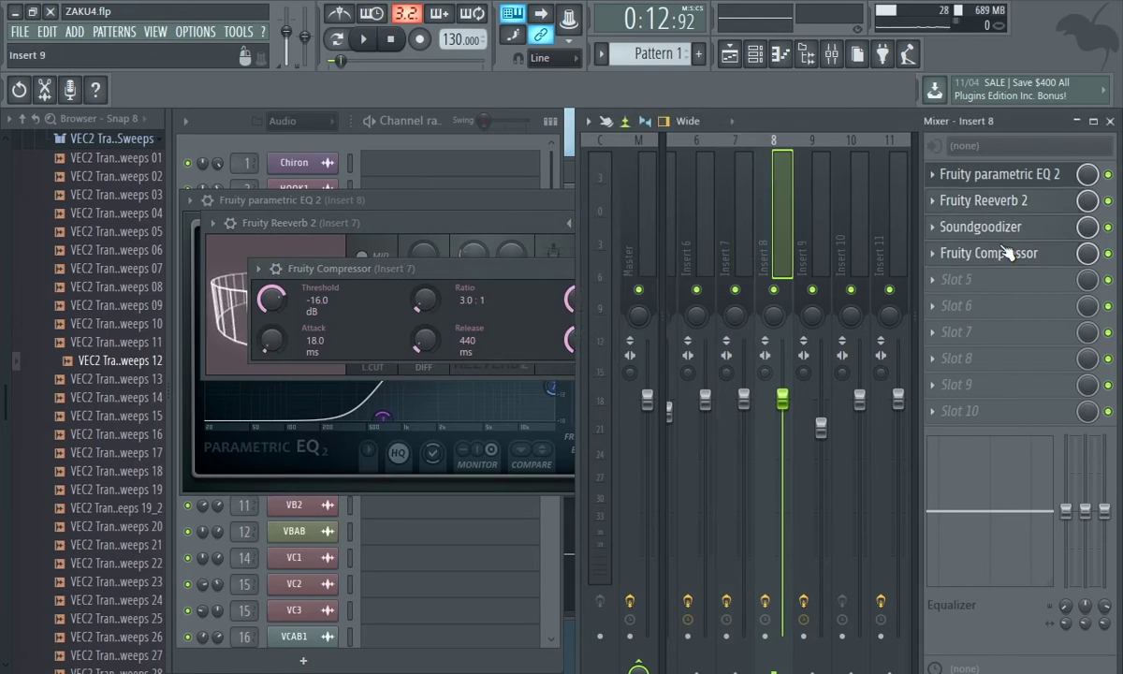
left_click(1005, 204)
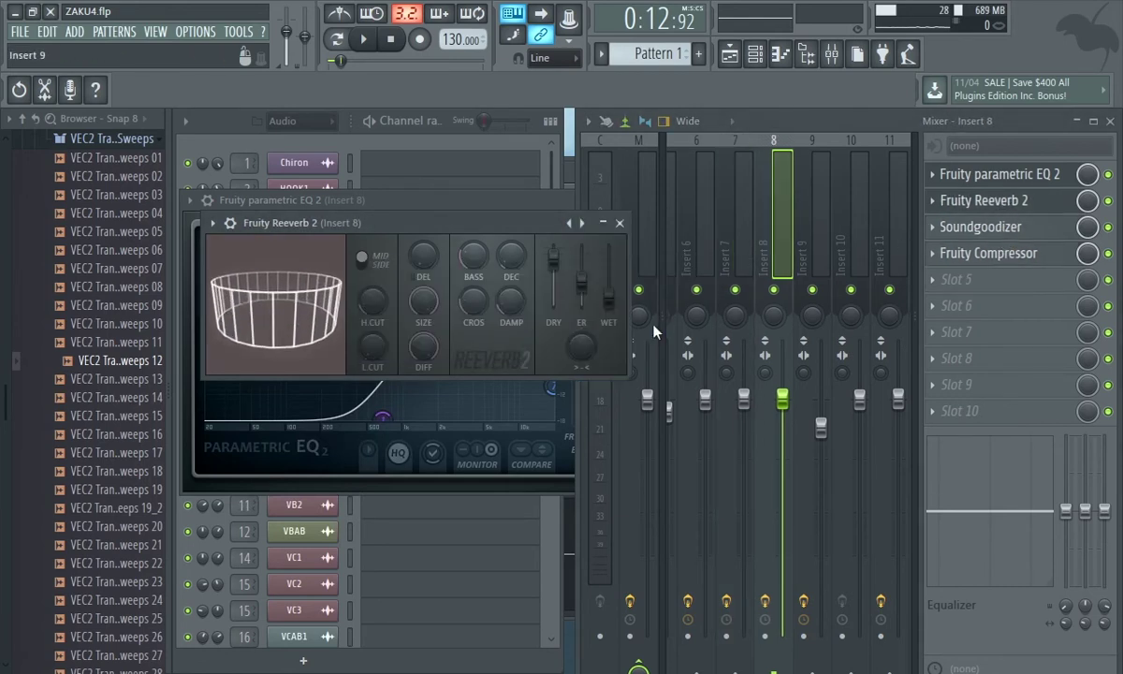
left_click_drag(609, 298, 609, 292)
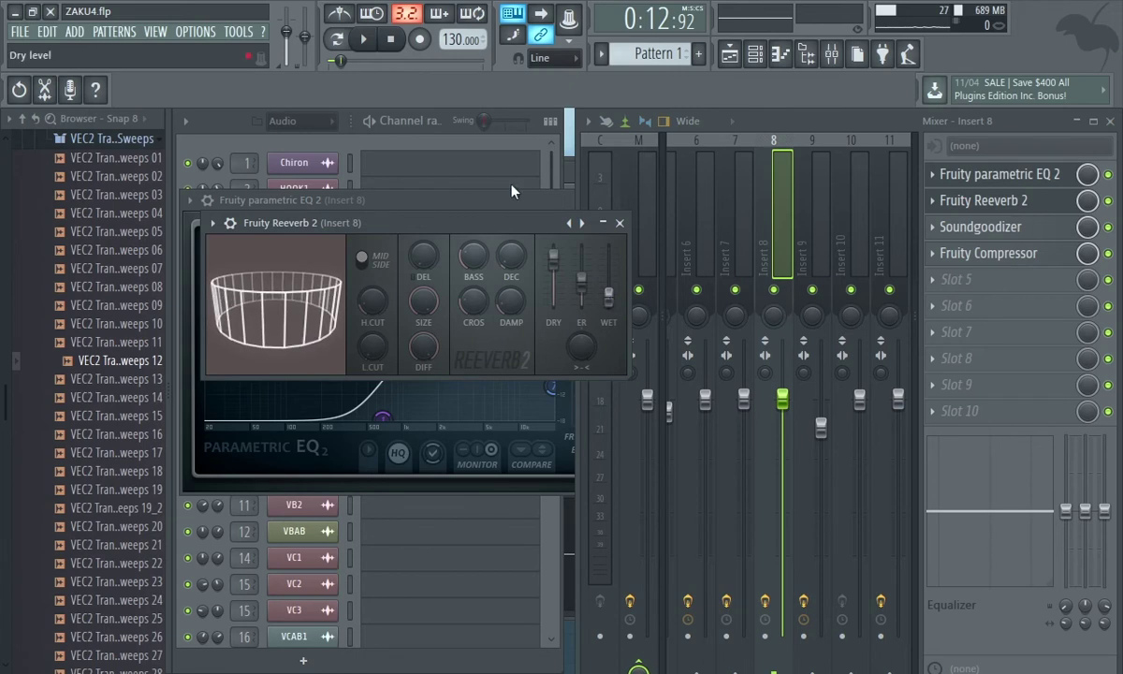
- Go through Soundgoodizer modes A to D on Insert 7, and return it to mode A
left_click(734, 198)
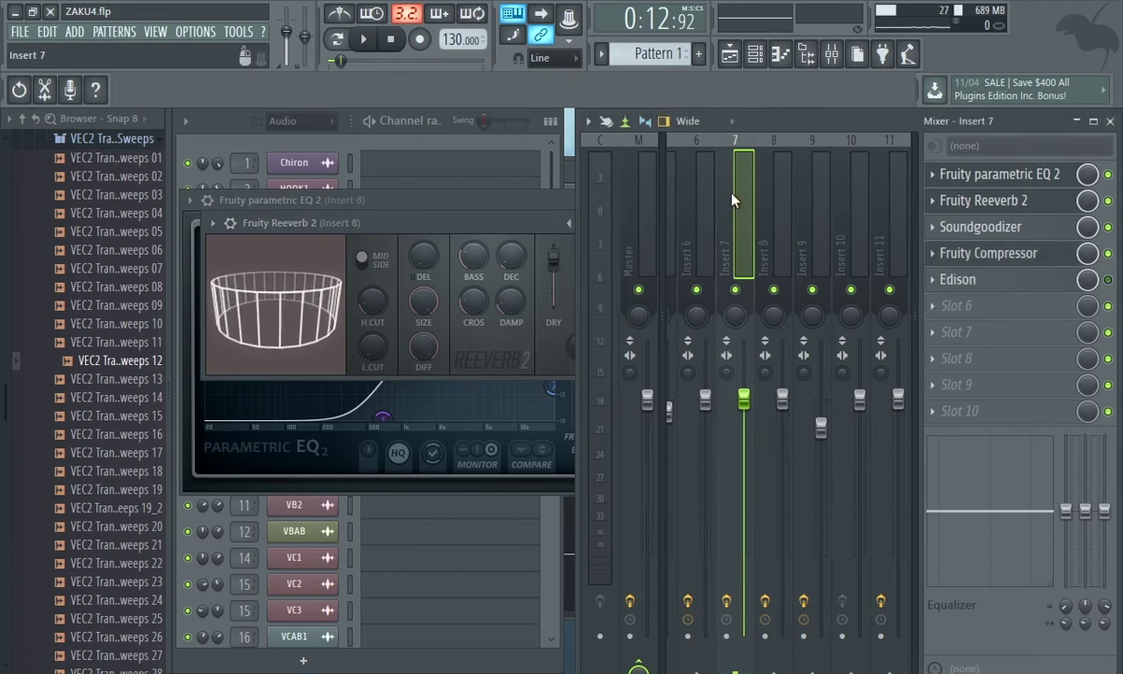
left_click(973, 228)
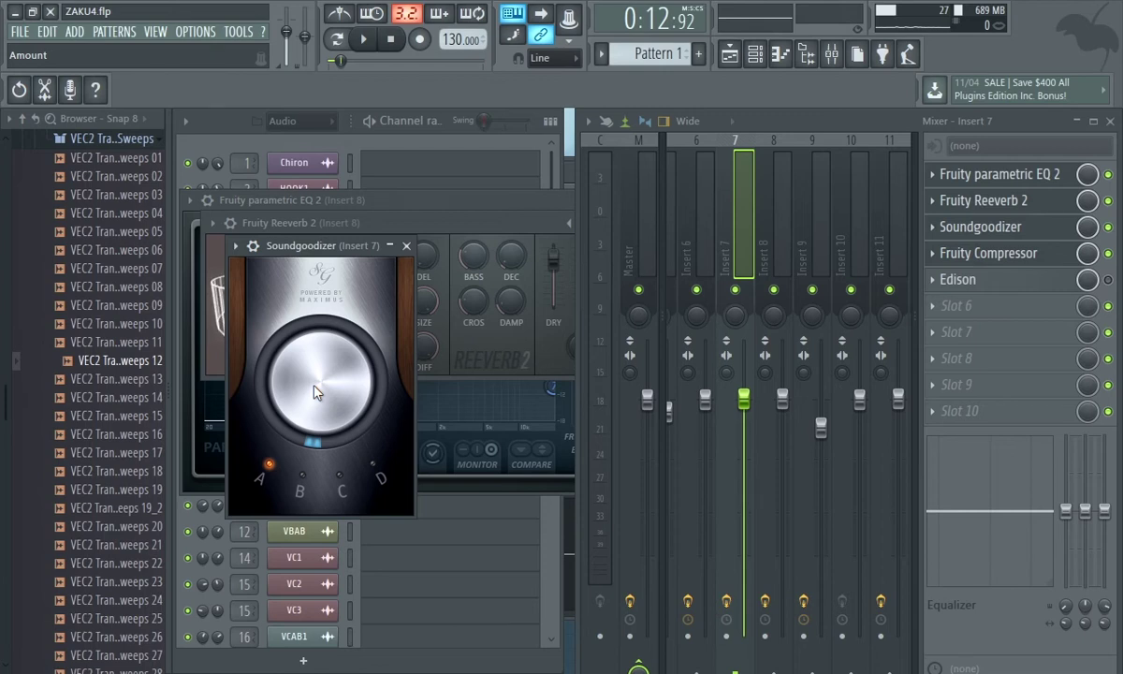
left_click(300, 479)
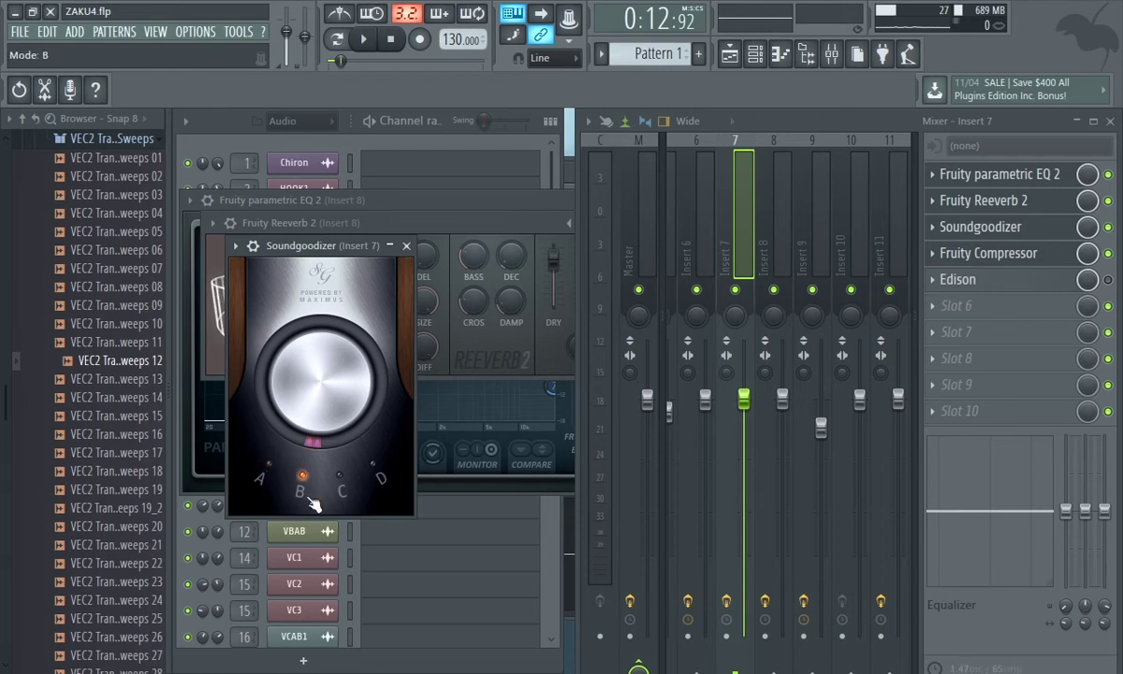
left_click(381, 486)
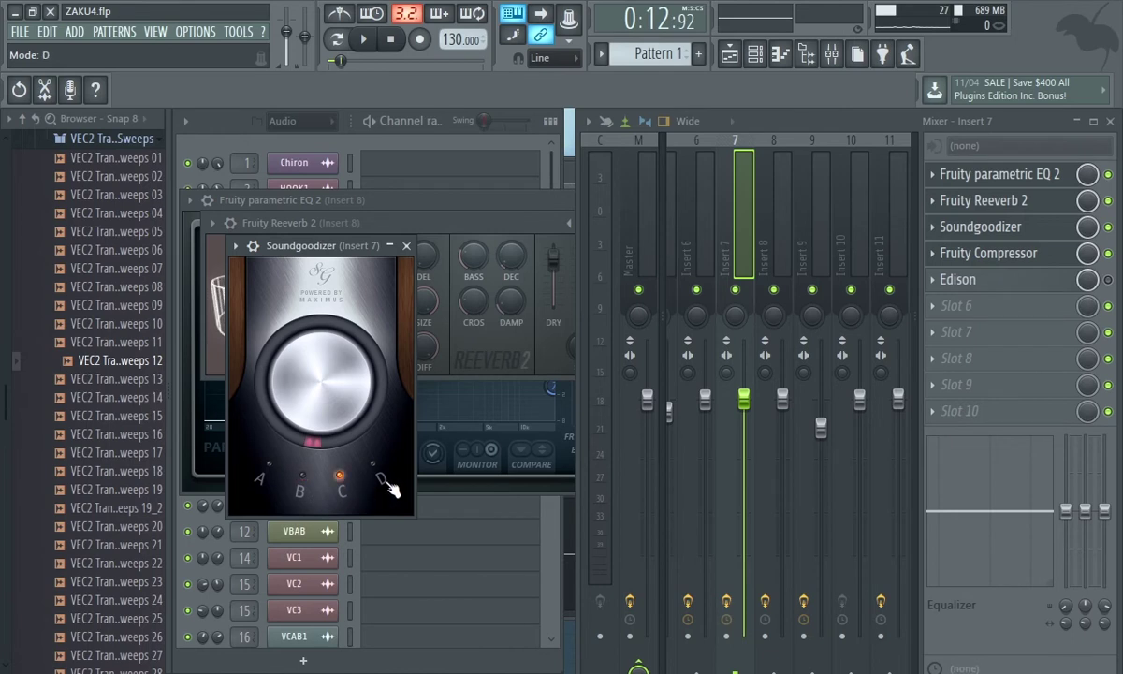
left_click(260, 479)
left_click(299, 481)
left_click(378, 476)
left_click(343, 482)
left_click(258, 460)
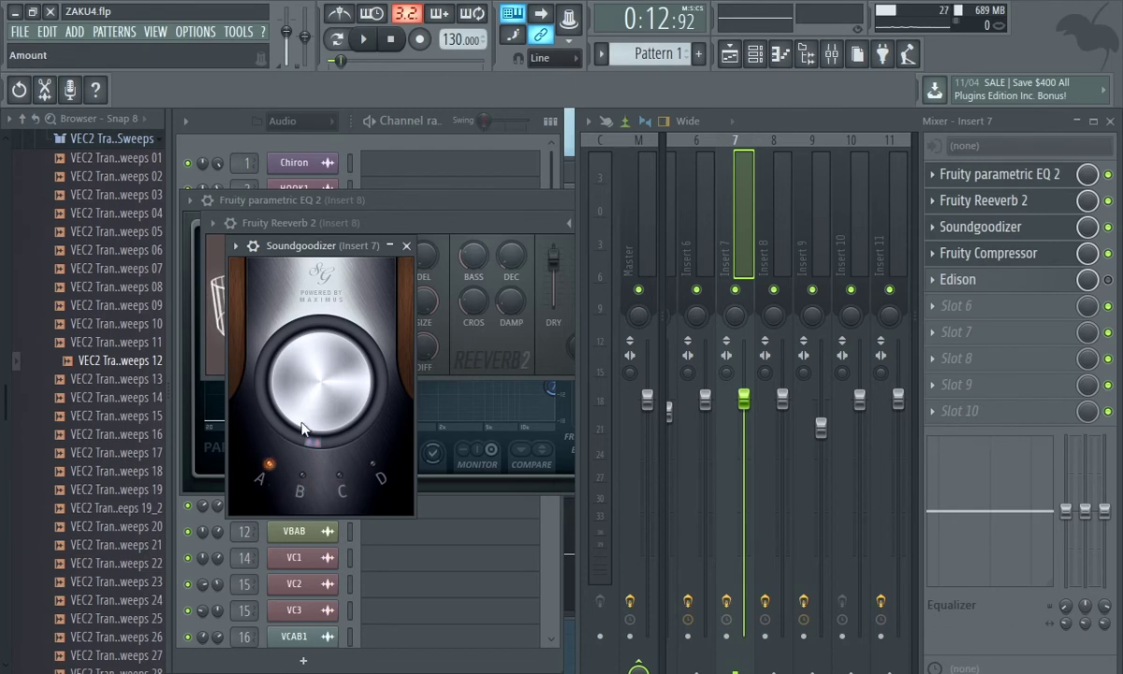
mouse_move(292, 380)
left_mouse_down()
mouse_move(292, 323)
mouse_move(292, 379)
left_mouse_up()
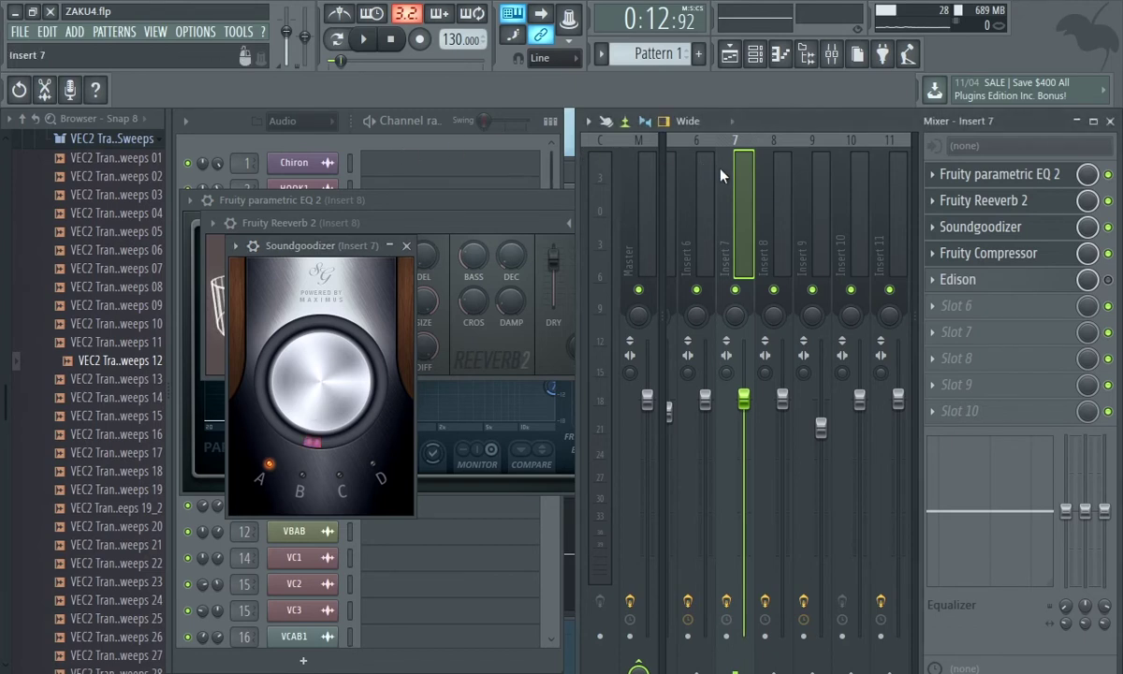
- Compare the soloed vocal with Insert 7's Soundgoodizer bypassed and enabled
left_click(973, 253)
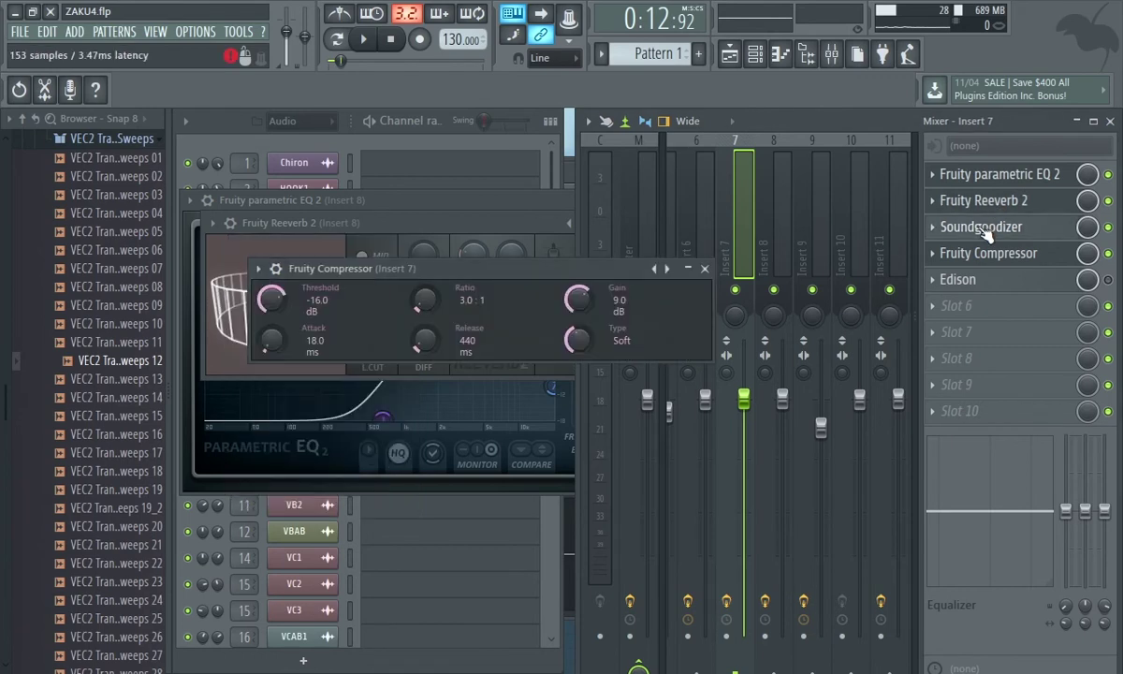
left_click(973, 227)
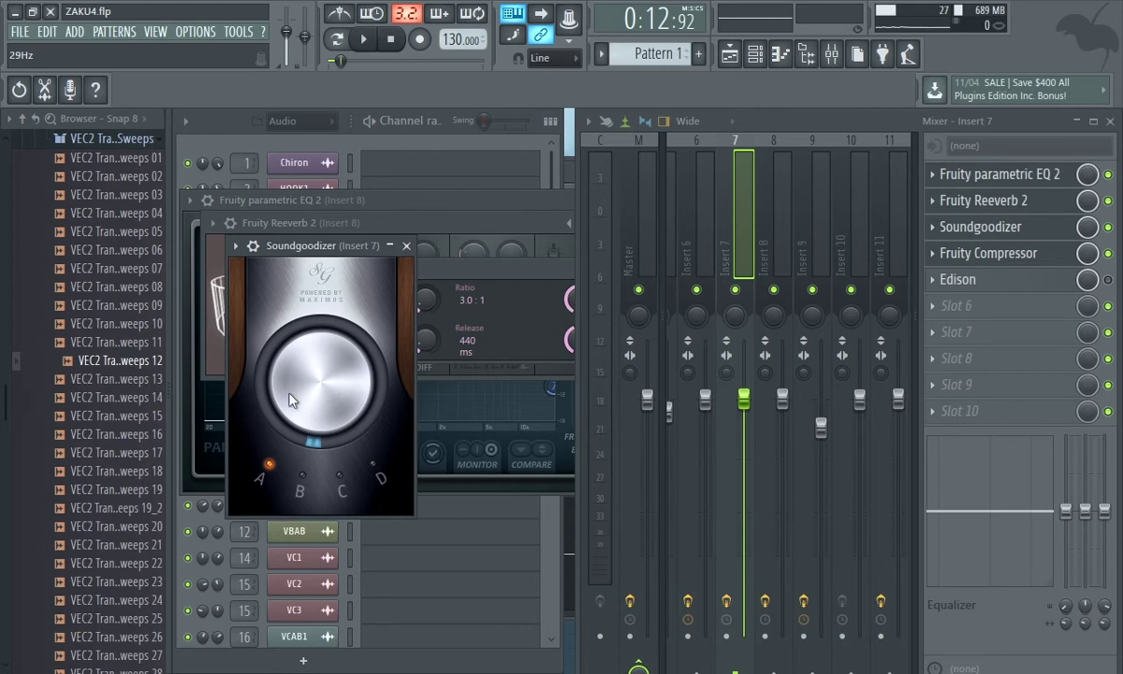
key("space")
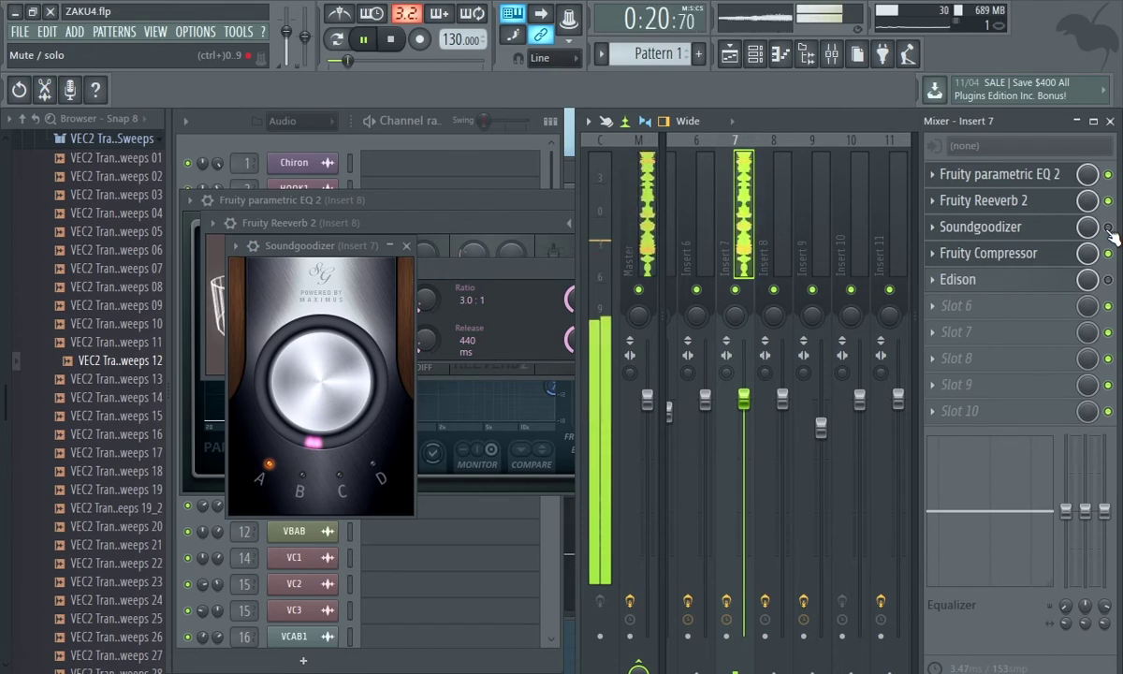
key("space")
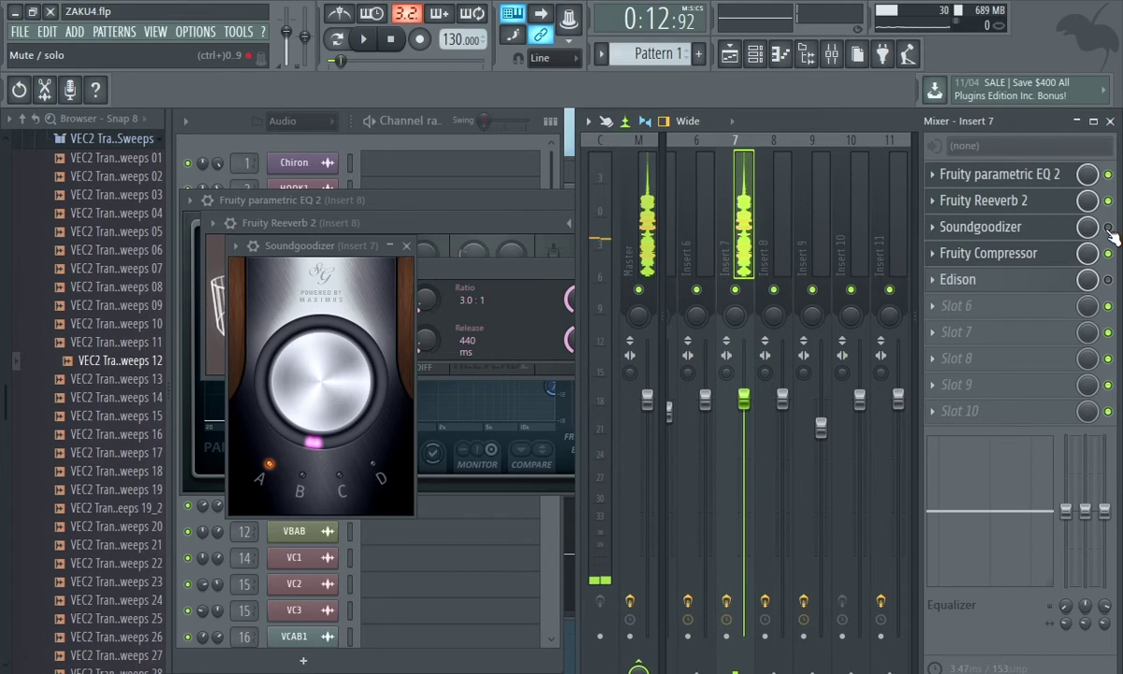
key("space")
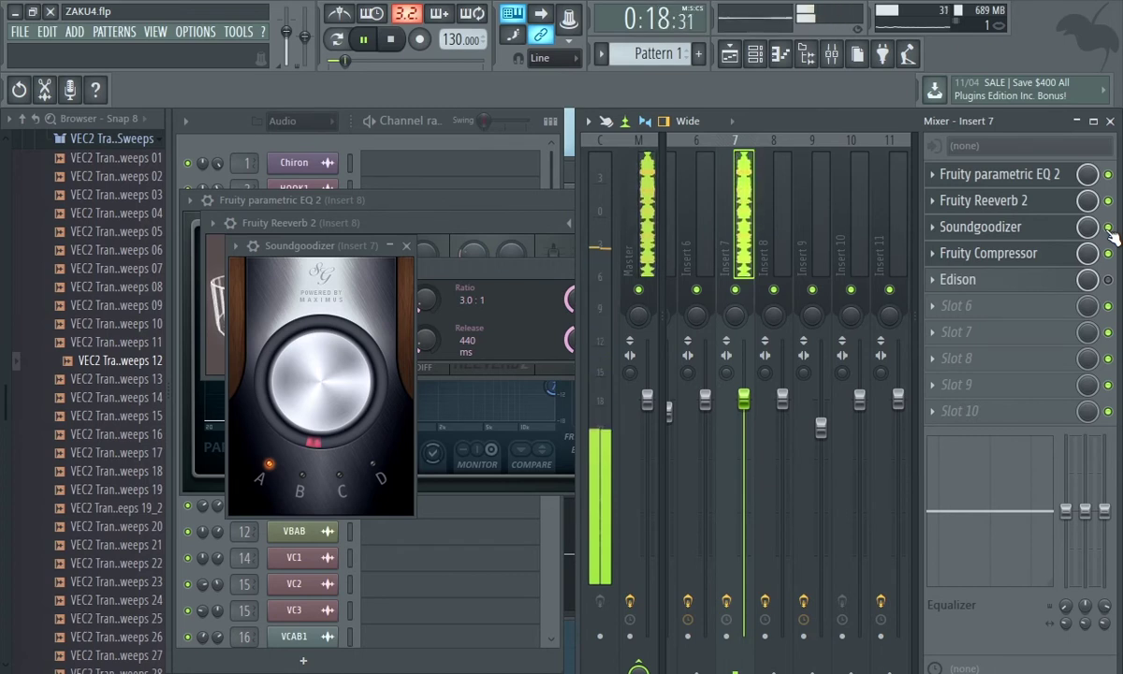
key("space")
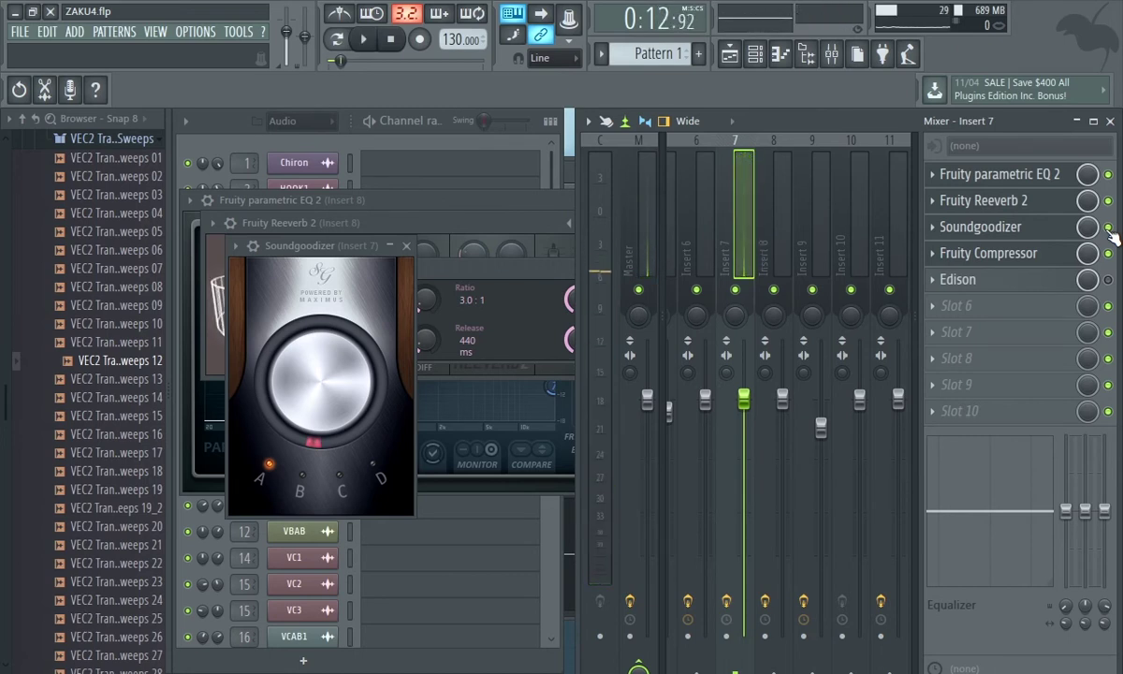
- Audition the soloed vocal with a higher Soundgoodizer amount on Insert 7, and bring the amount back down
left_click(1052, 231)
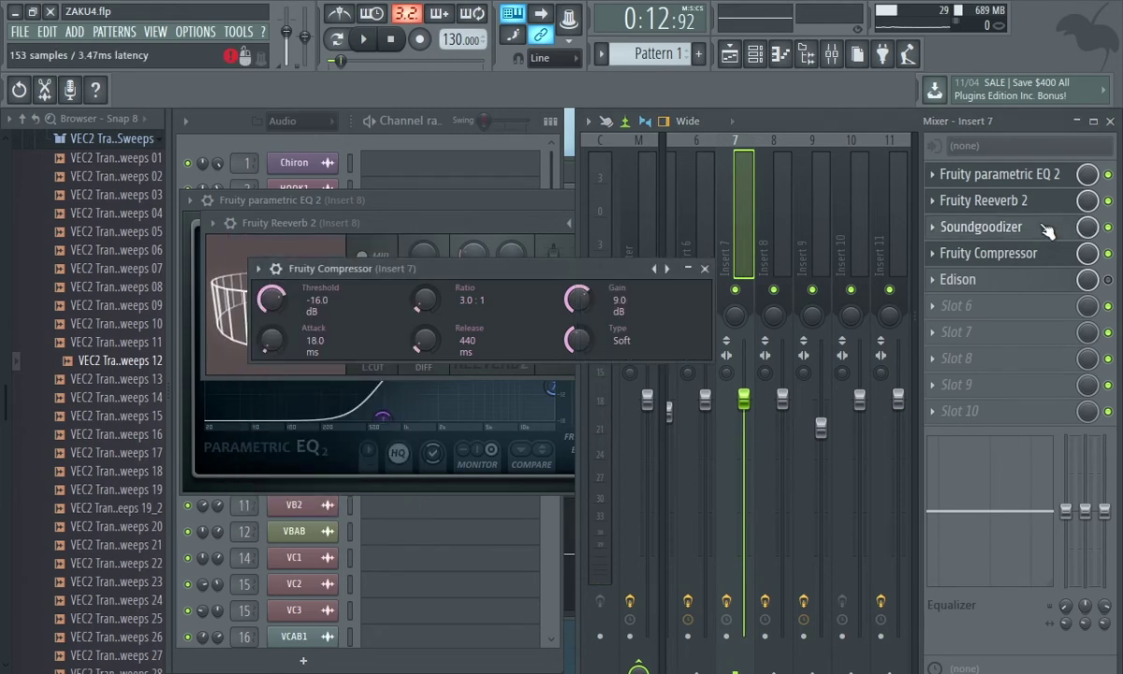
left_click(1052, 231)
key("space")
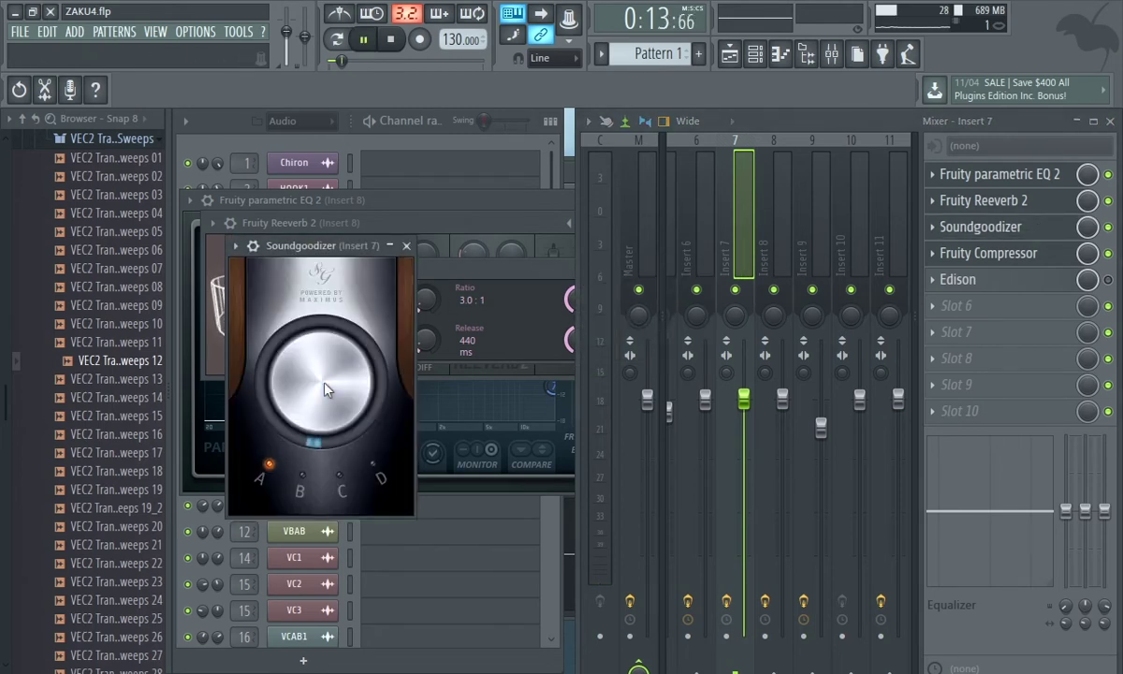
mouse_move(321, 379)
left_mouse_down()
mouse_move(321, 262)
mouse_move(326, 372)
left_mouse_up()
key("space")
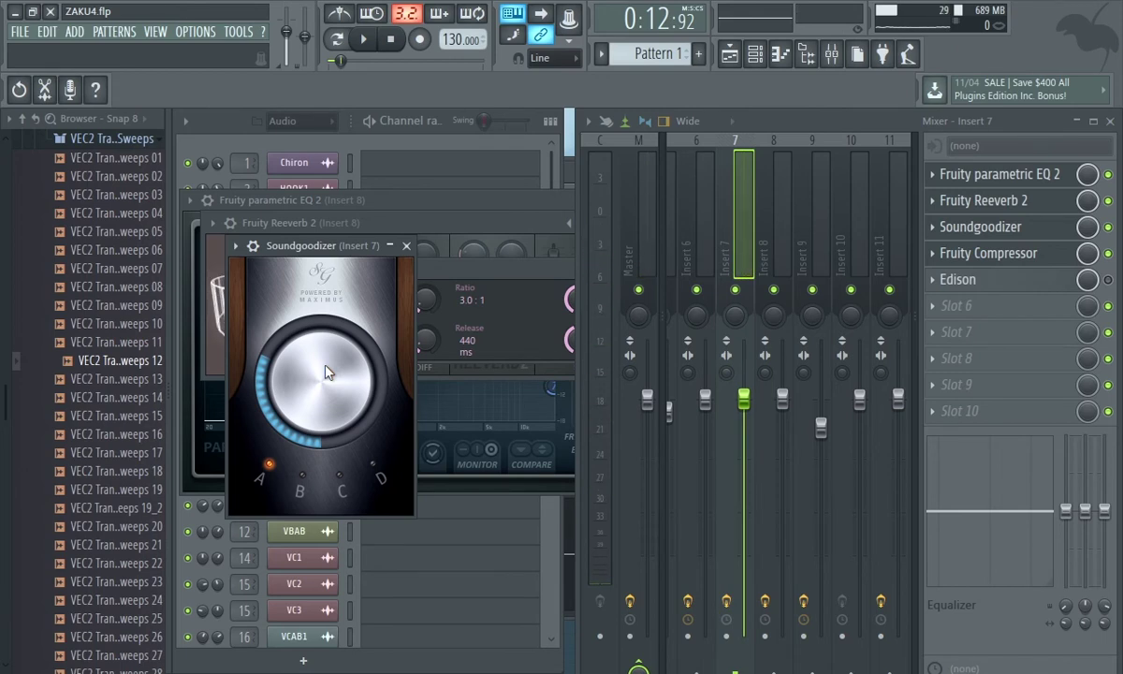
left_click_drag(326, 373, 326, 411)
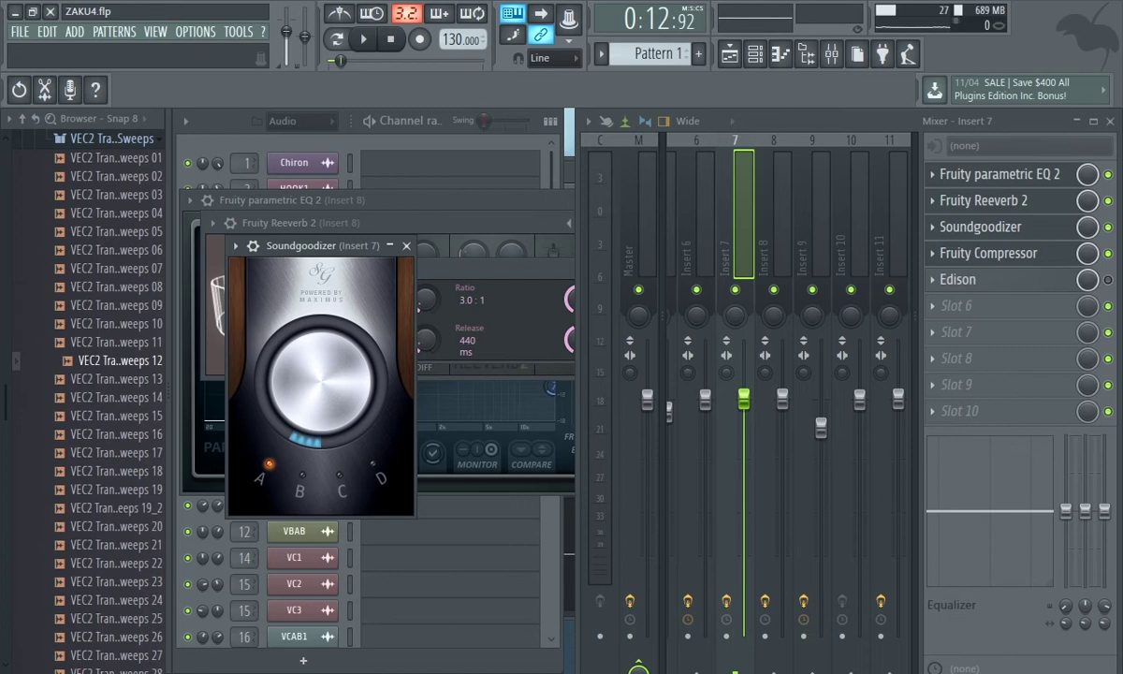
left_click_drag(326, 381, 326, 378)
left_click_drag(326, 378, 326, 406)
- Go over Insert 7's compressor, and examine the end of the VA1 vocal waveform in Edison
left_click(1023, 258)
left_click(1023, 258)
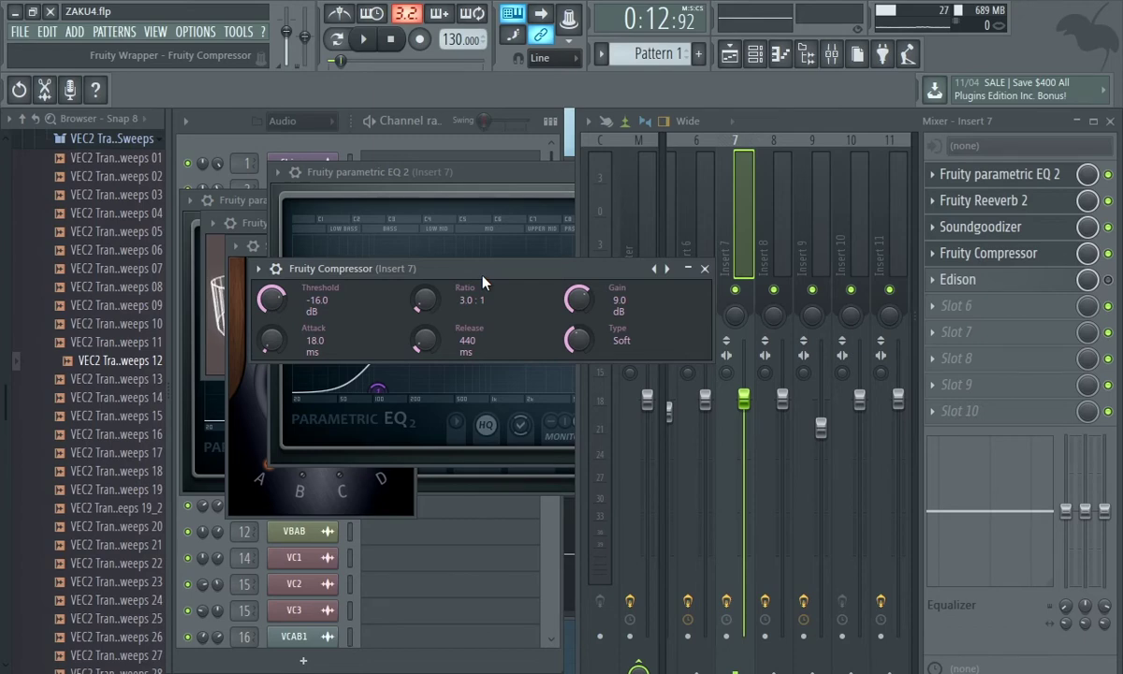
left_click(980, 281)
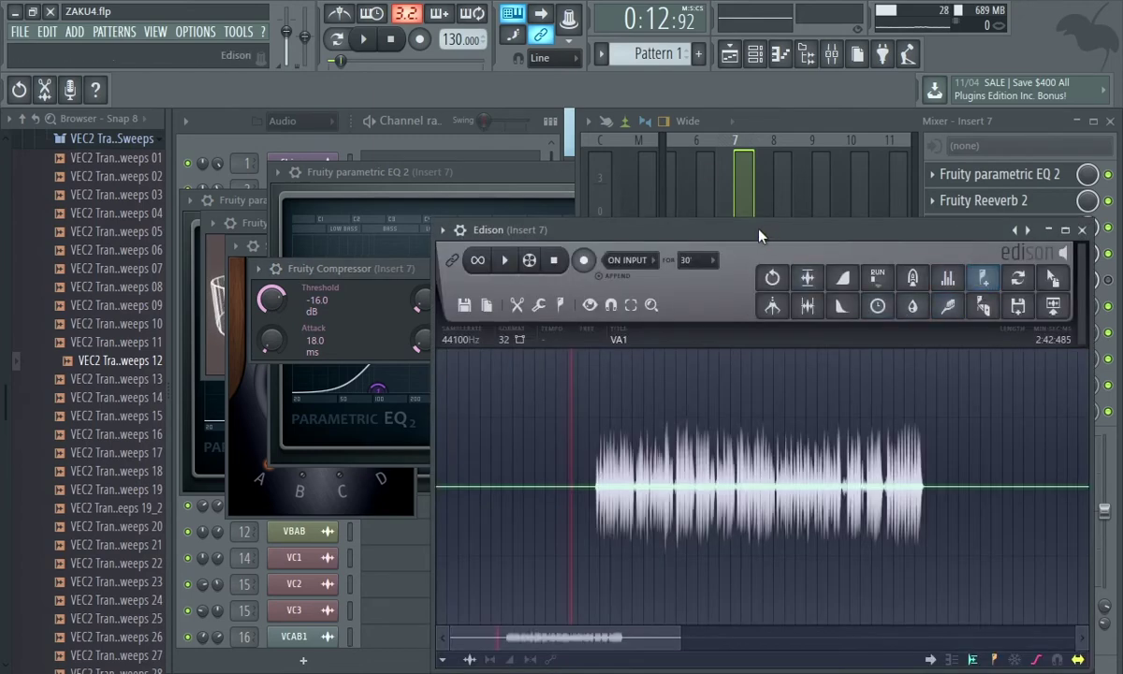
left_click_drag(760, 236, 748, 147)
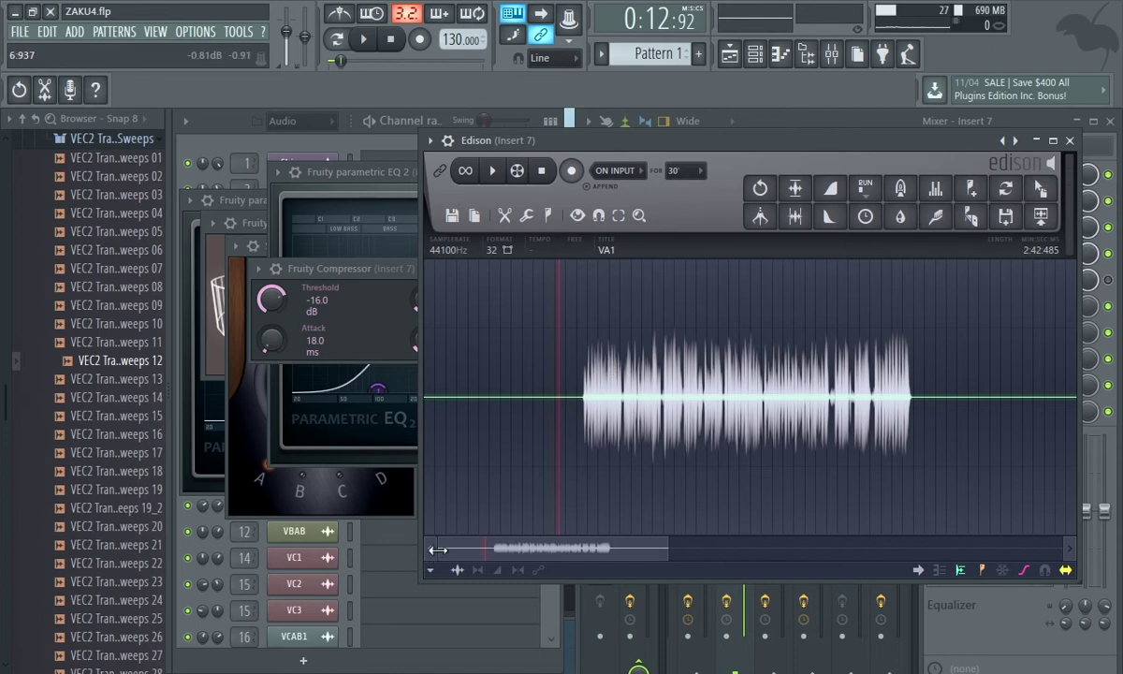
left_click_drag(436, 549, 603, 551)
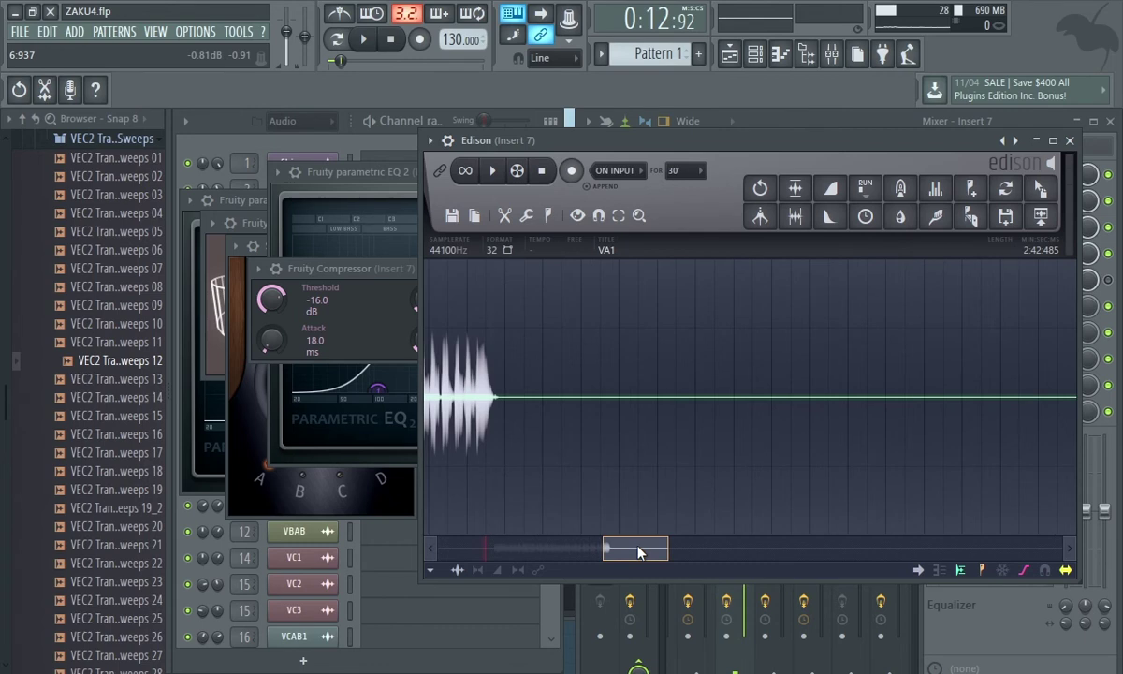
left_click_drag(638, 552, 590, 552)
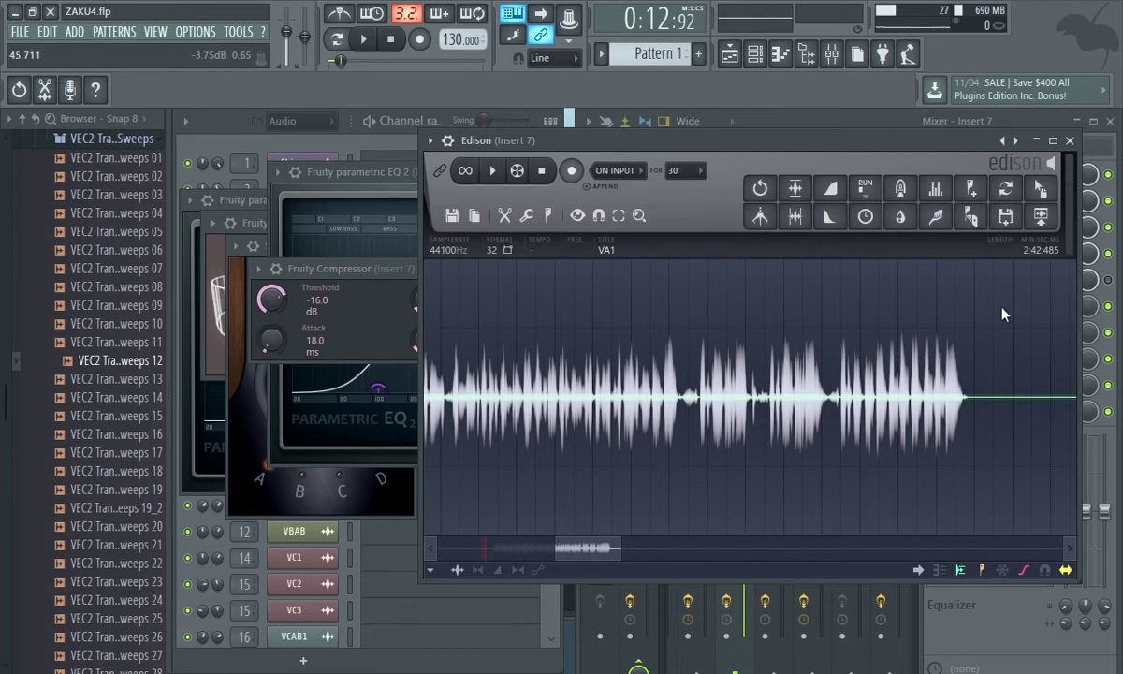
left_click(1070, 140)
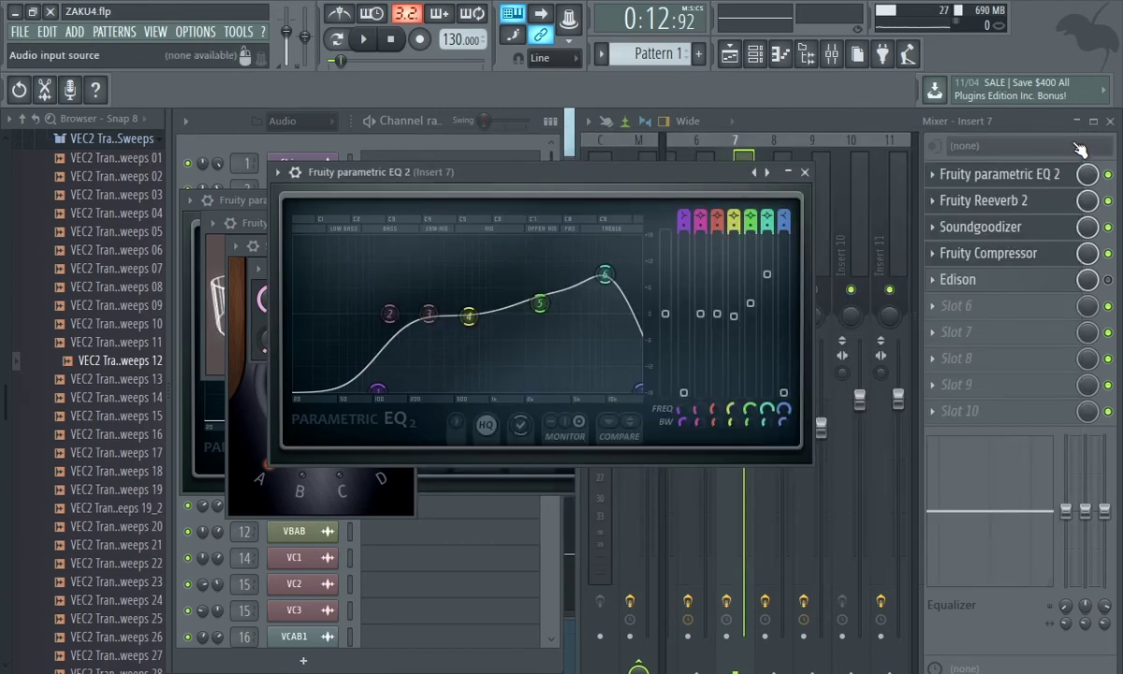
- Browse the available presets for Insert 7's Fruity Compressor without choosing one
left_click(987, 254)
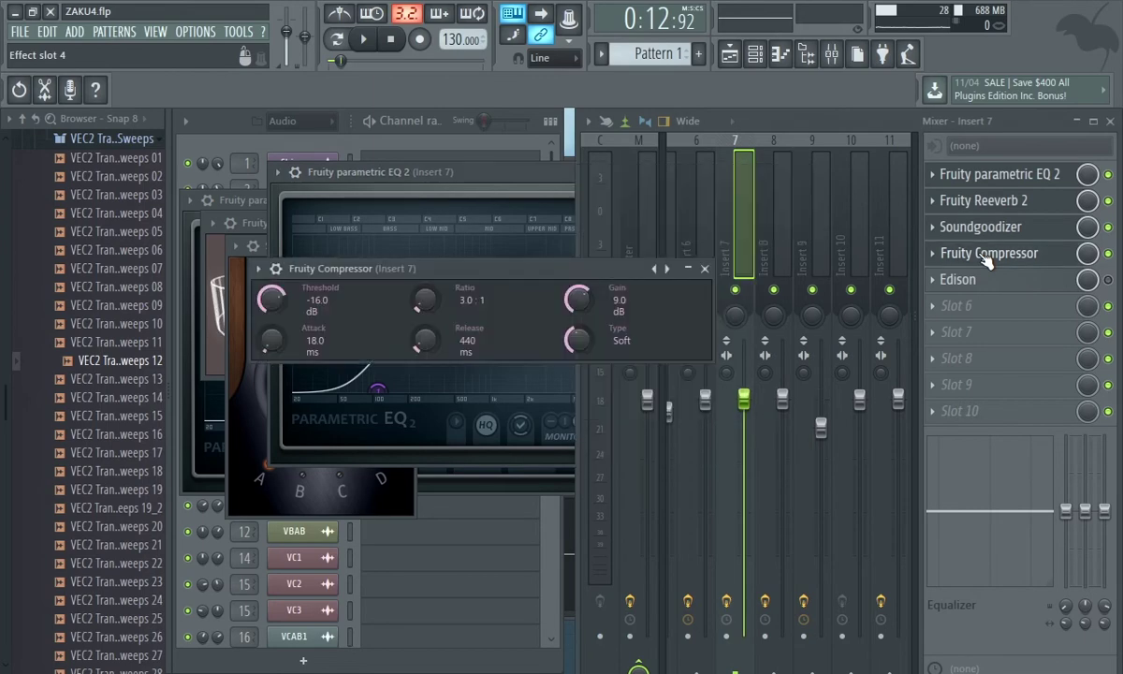
left_click(258, 269)
mouse_move(337, 322)
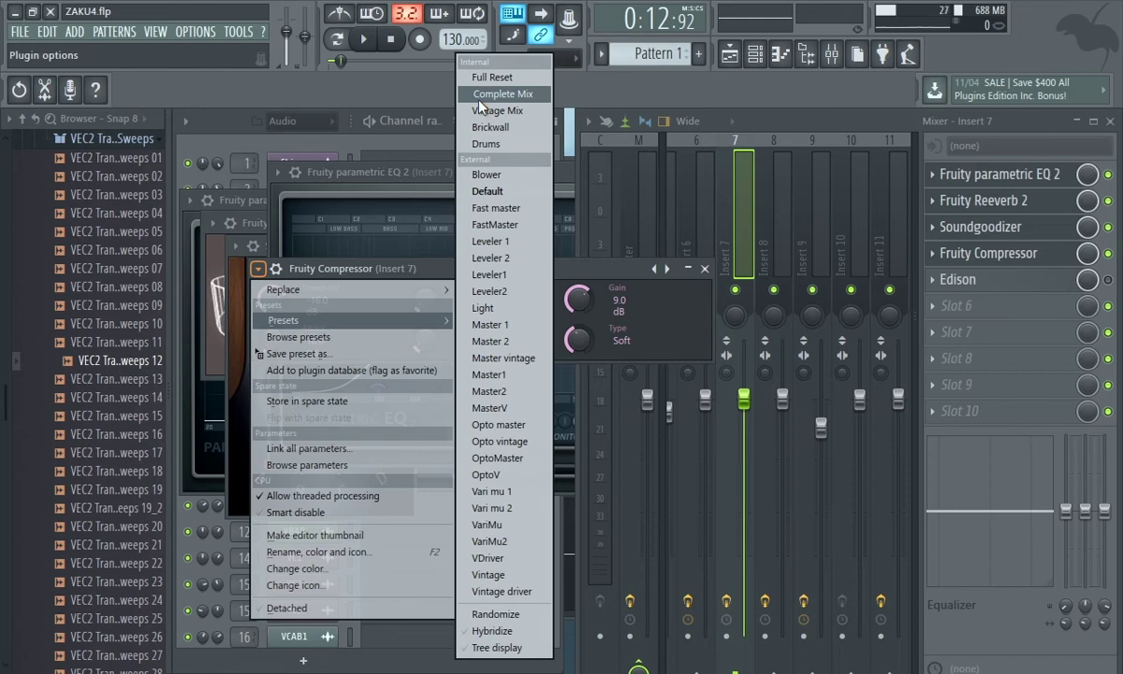
left_click(216, 145)
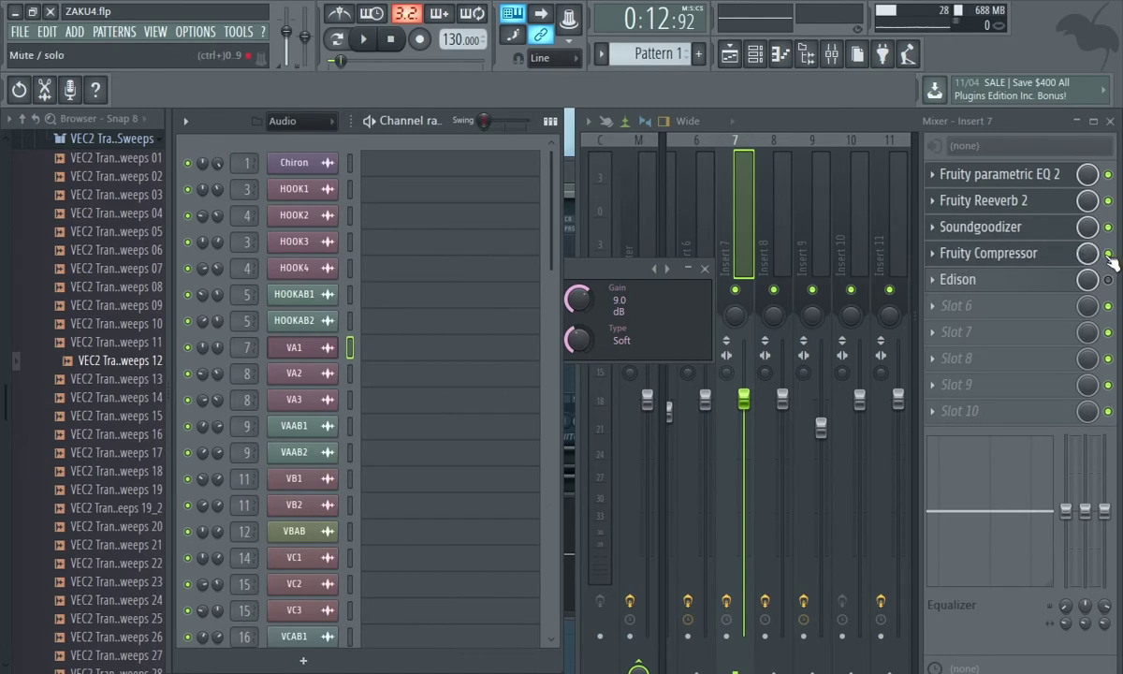
- Compare the soloed vocal with Insert 7's Fruity Compressor bypassed and enabled
left_click(1109, 253)
key("space")
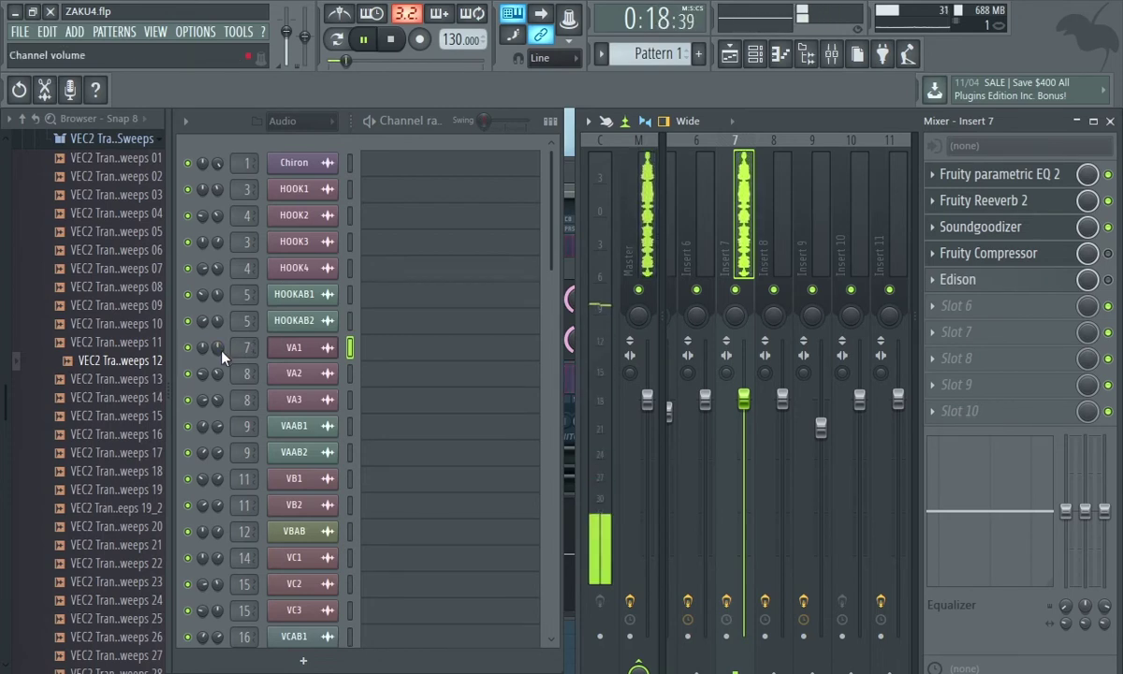
key("space")
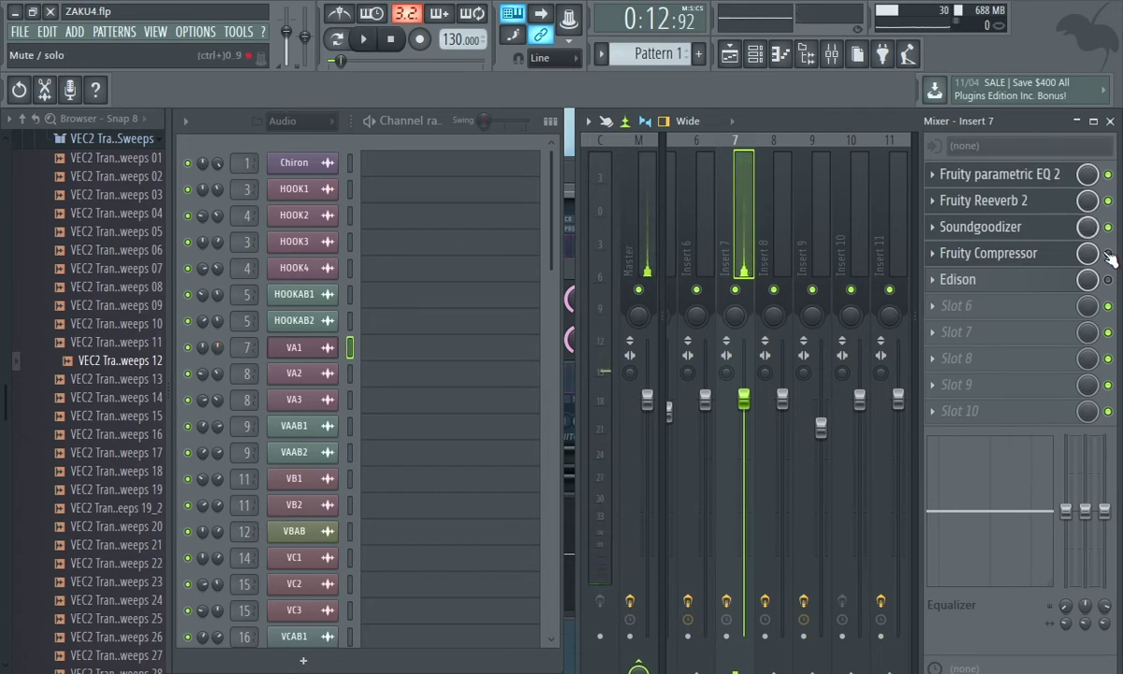
key("space")
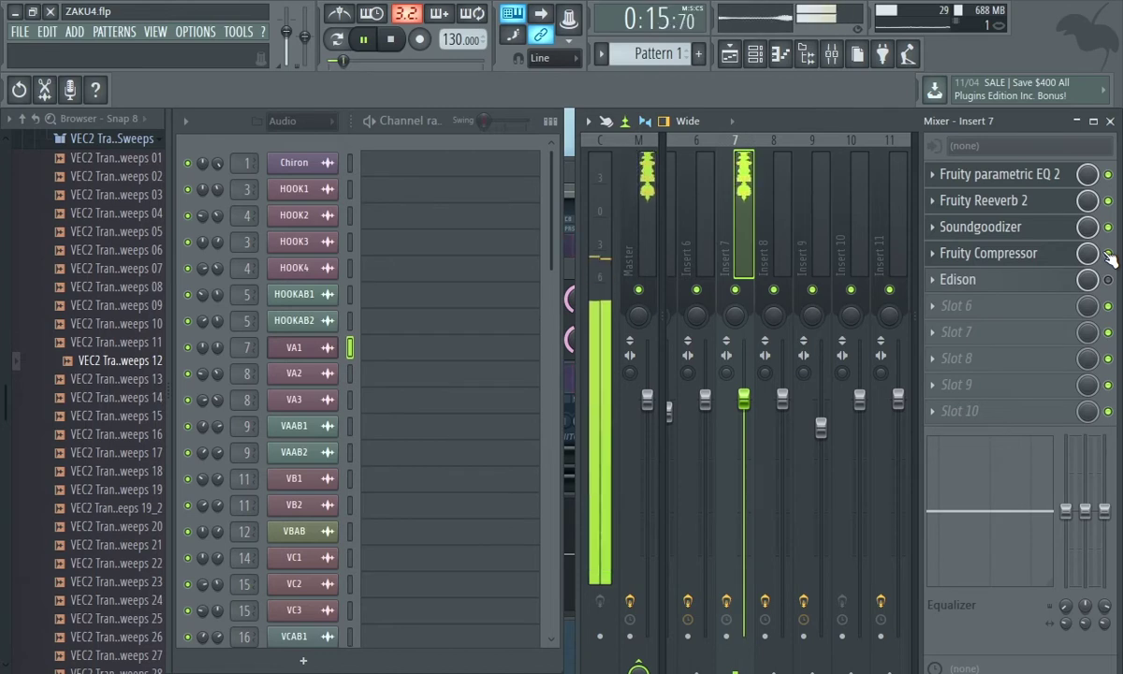
key("space")
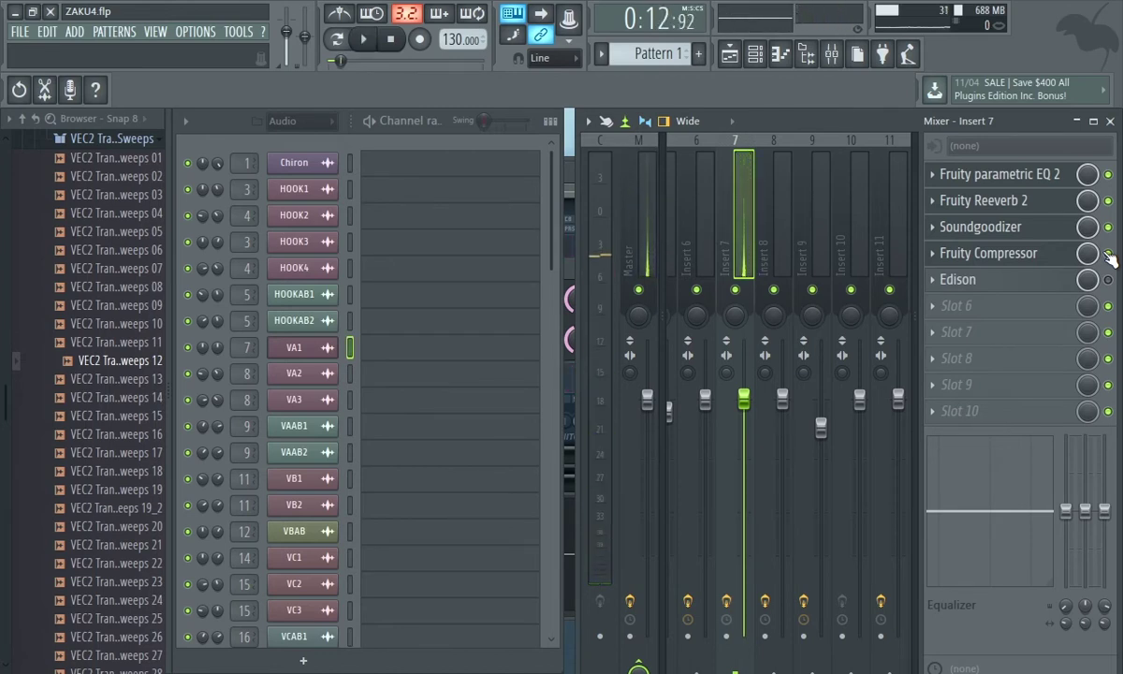
- Bypass Insert 7's Fruity Compressor, and raise the VA1 channel's volume
left_click(1108, 253)
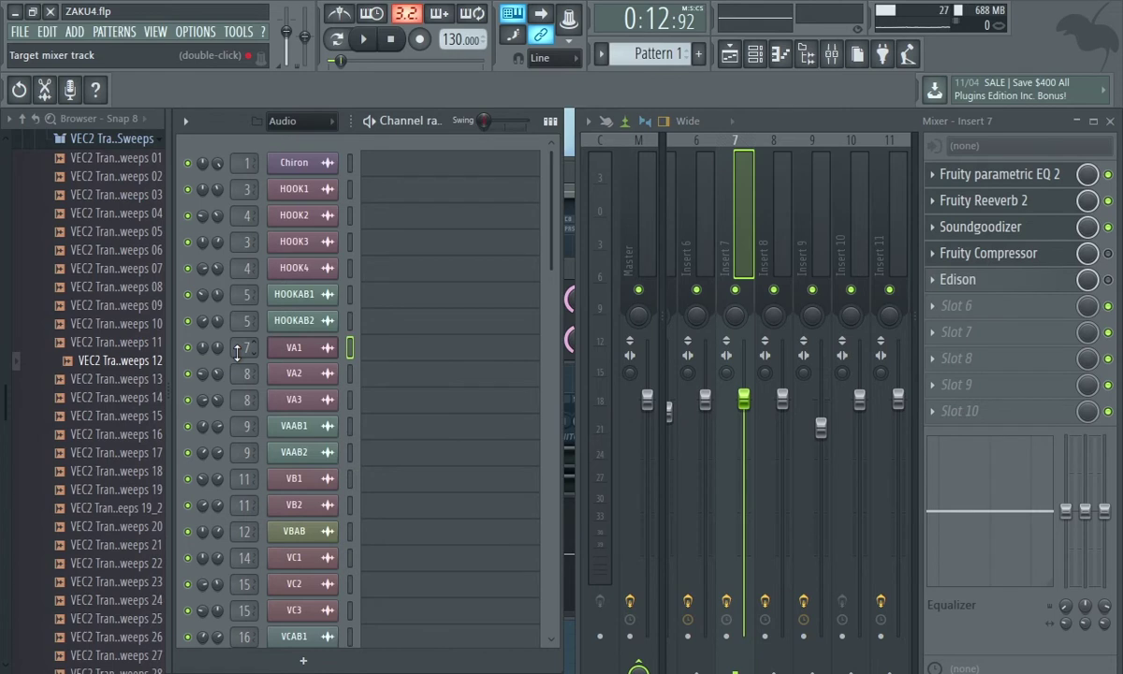
left_click_drag(217, 349, 217, 310)
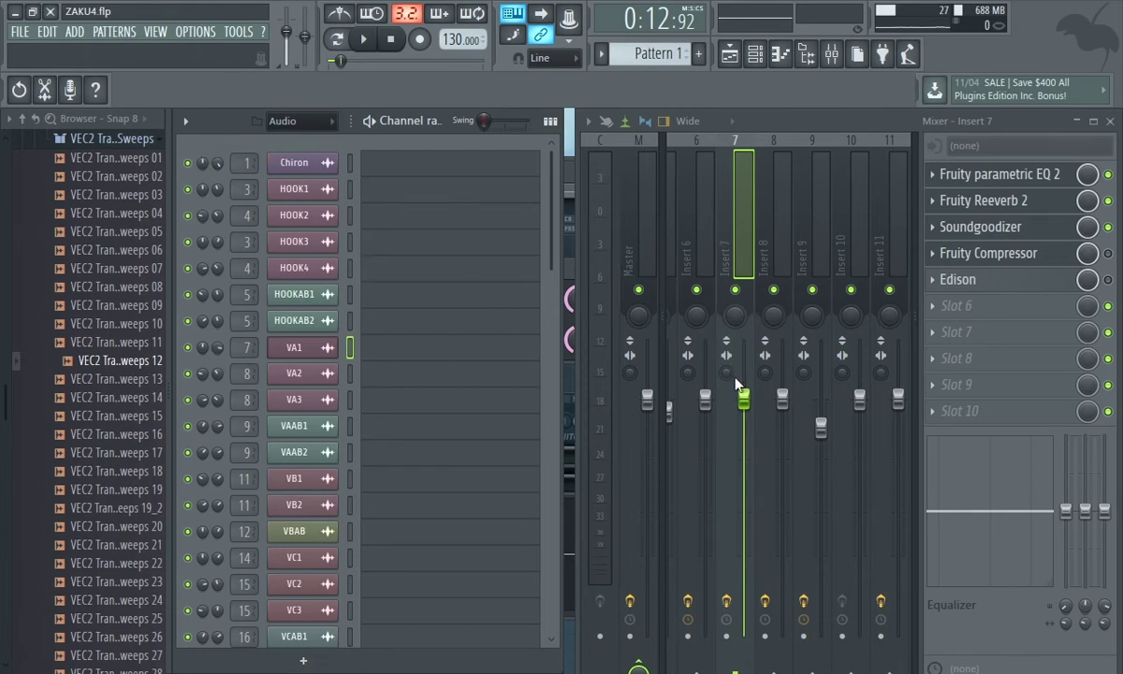
- Nudge Insert 7's mixer fader, and adjust the VA1 channel's volume up and down
left_click(751, 404)
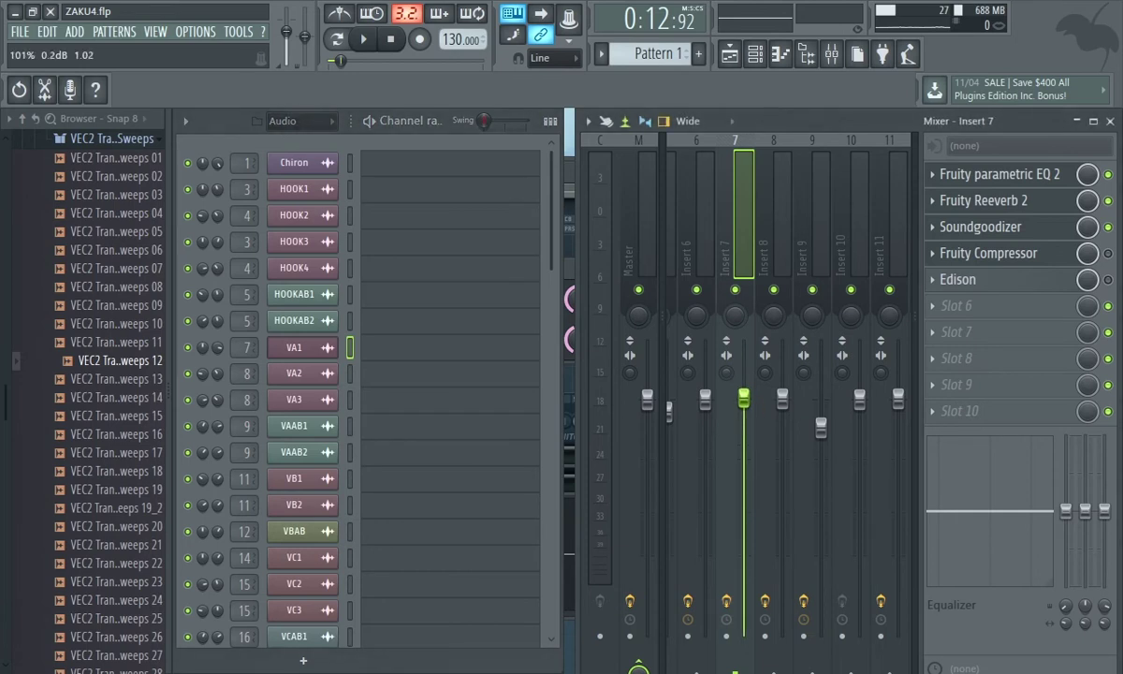
left_click_drag(752, 404, 751, 407)
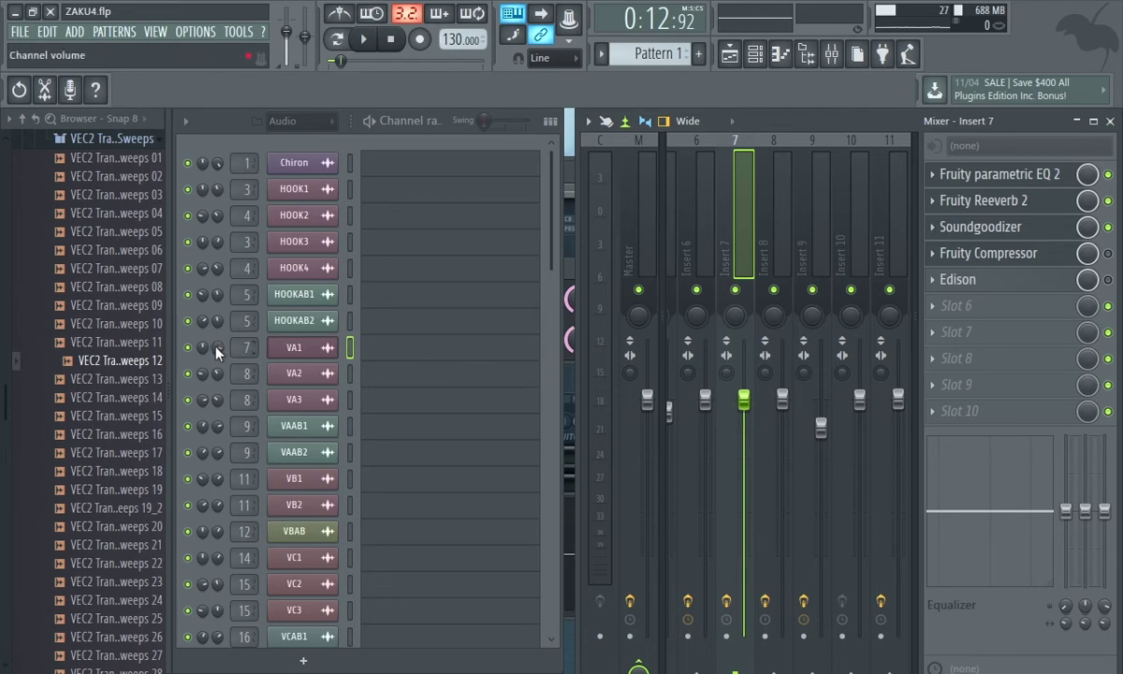
left_click_drag(216, 351, 216, 325)
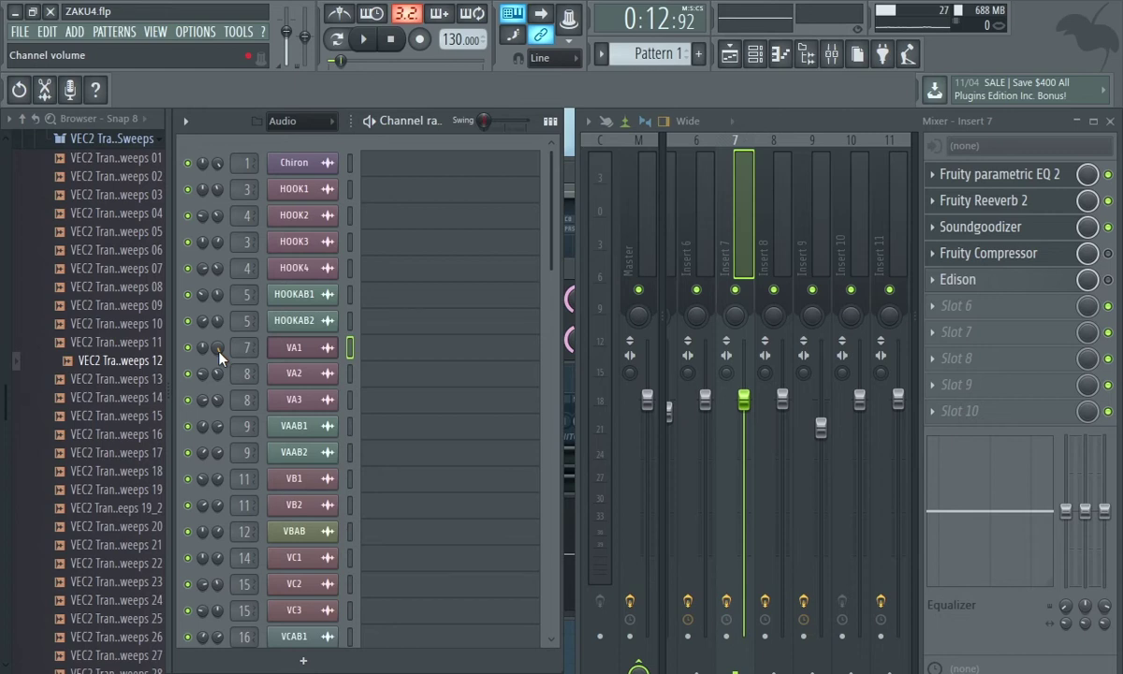
left_click_drag(217, 347, 217, 392)
- Look over the VA2 channel's settings and the effects chain on Insert 9
left_click(296, 373)
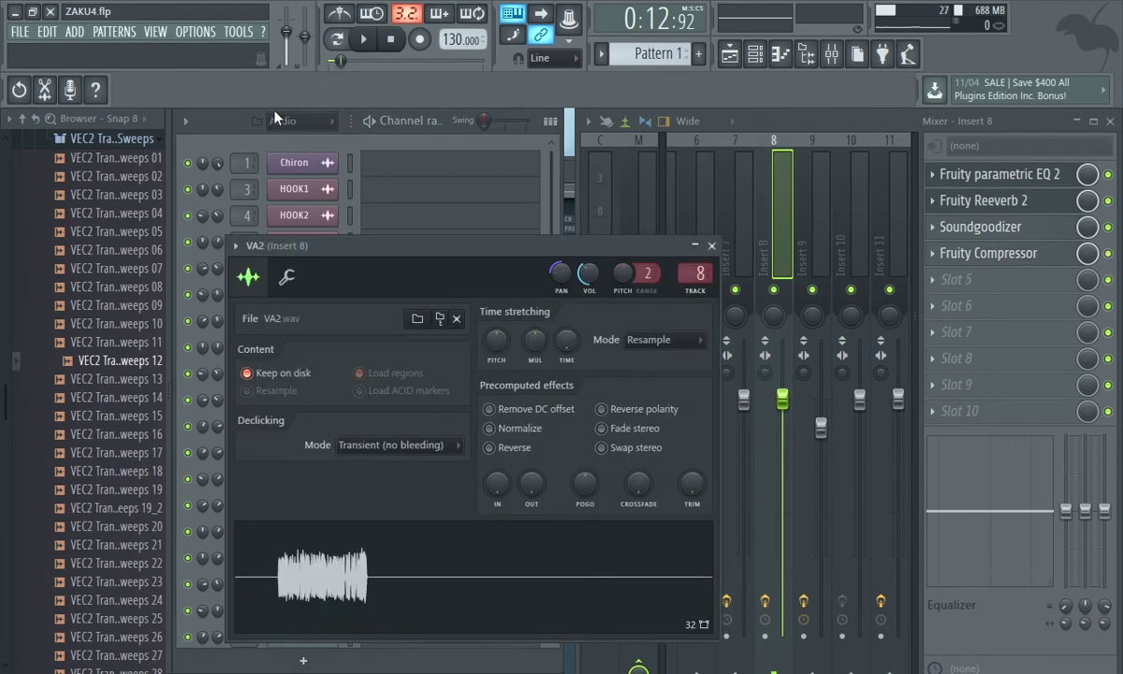
left_click(266, 145)
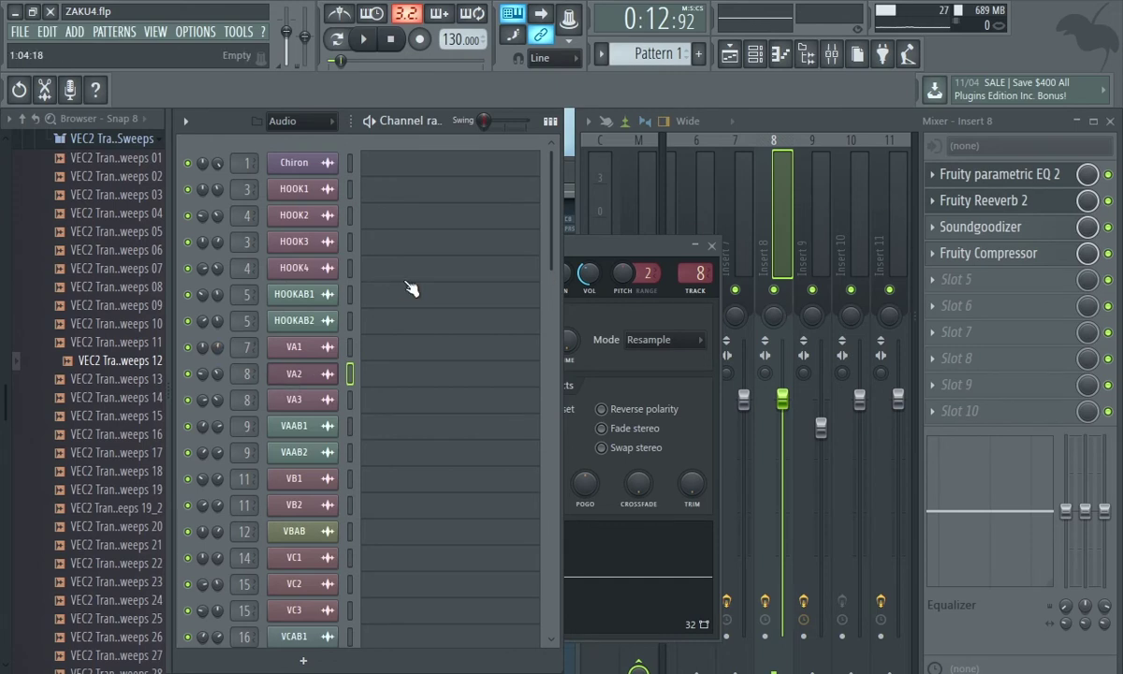
left_click(814, 201)
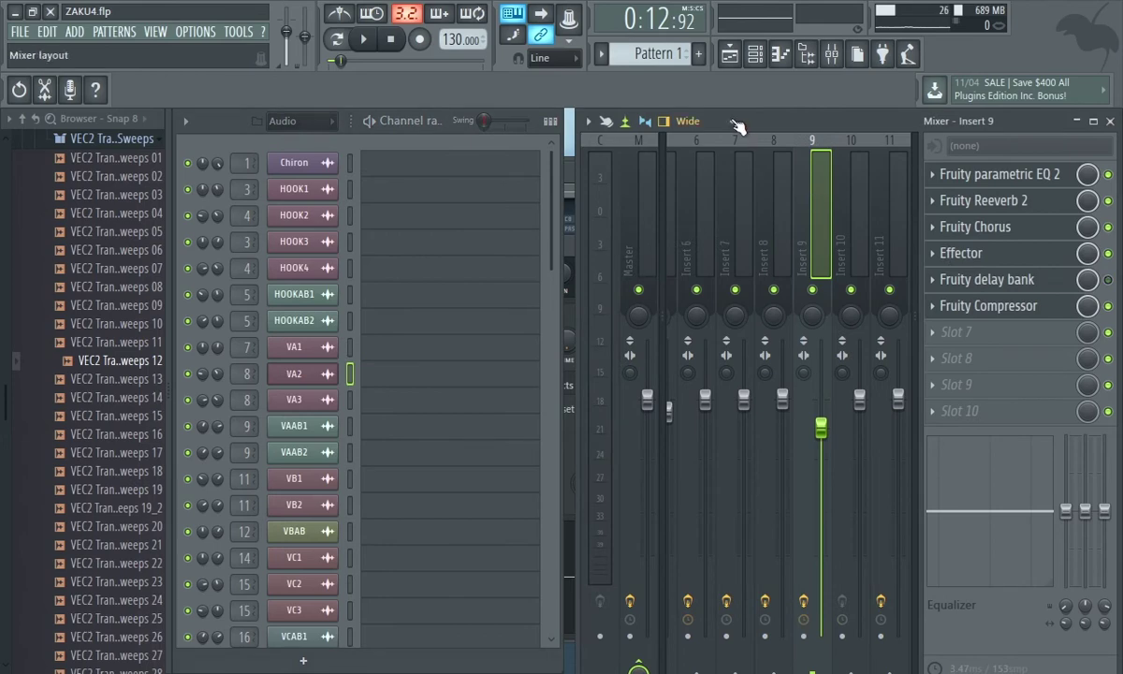
- Unsolo the VA1 track in the playlist, and play the verse from bar 10 with all tracks on
left_click(729, 56)
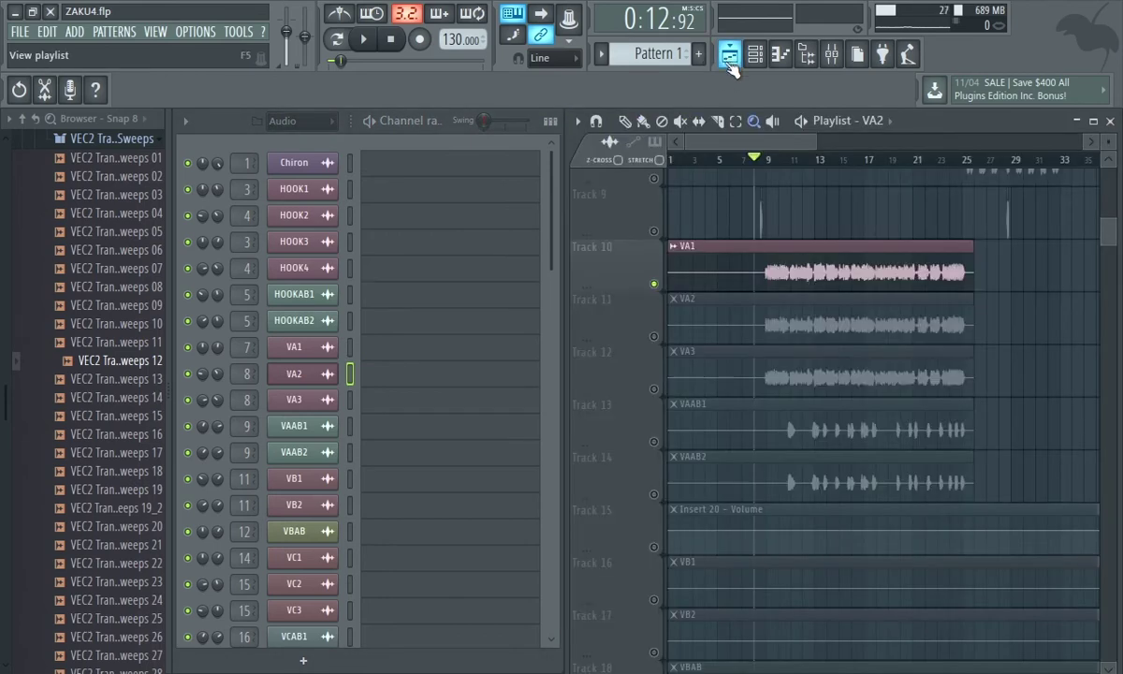
right_click(655, 284)
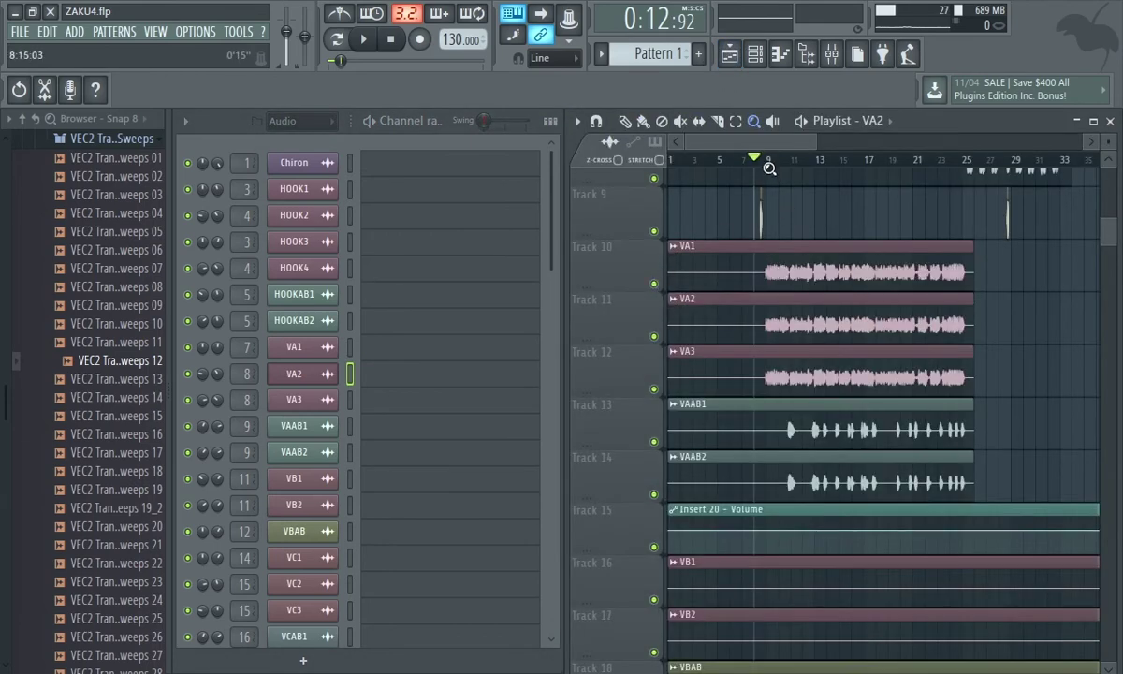
left_click(625, 120)
left_click(791, 163)
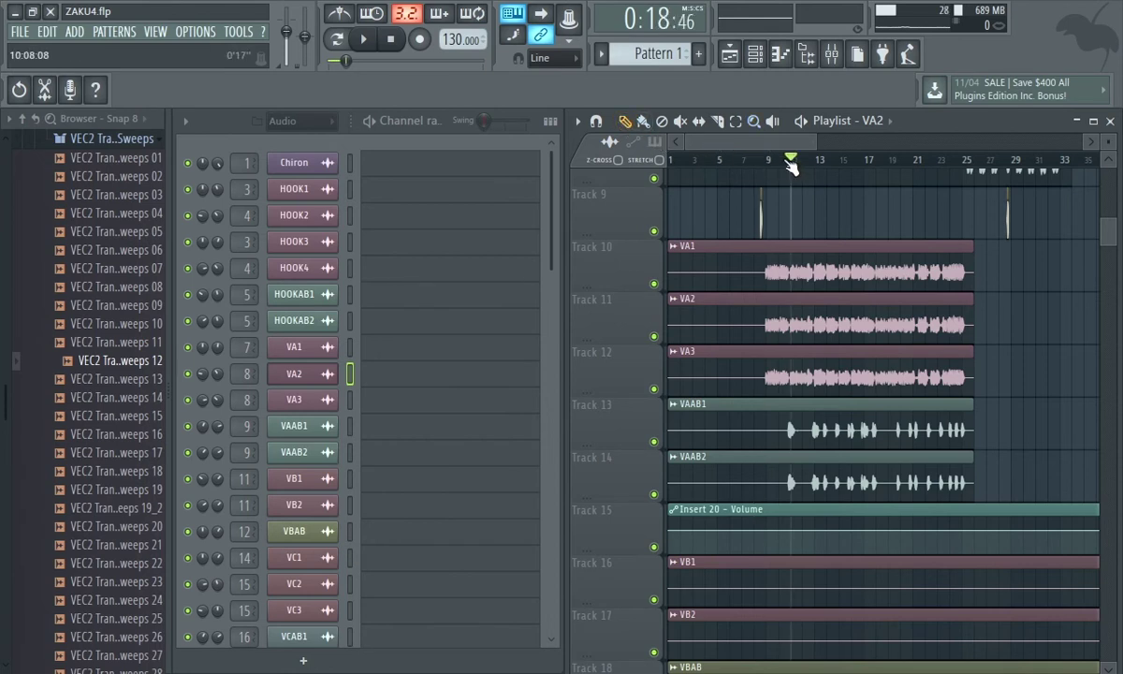
left_click(784, 163)
key("space")
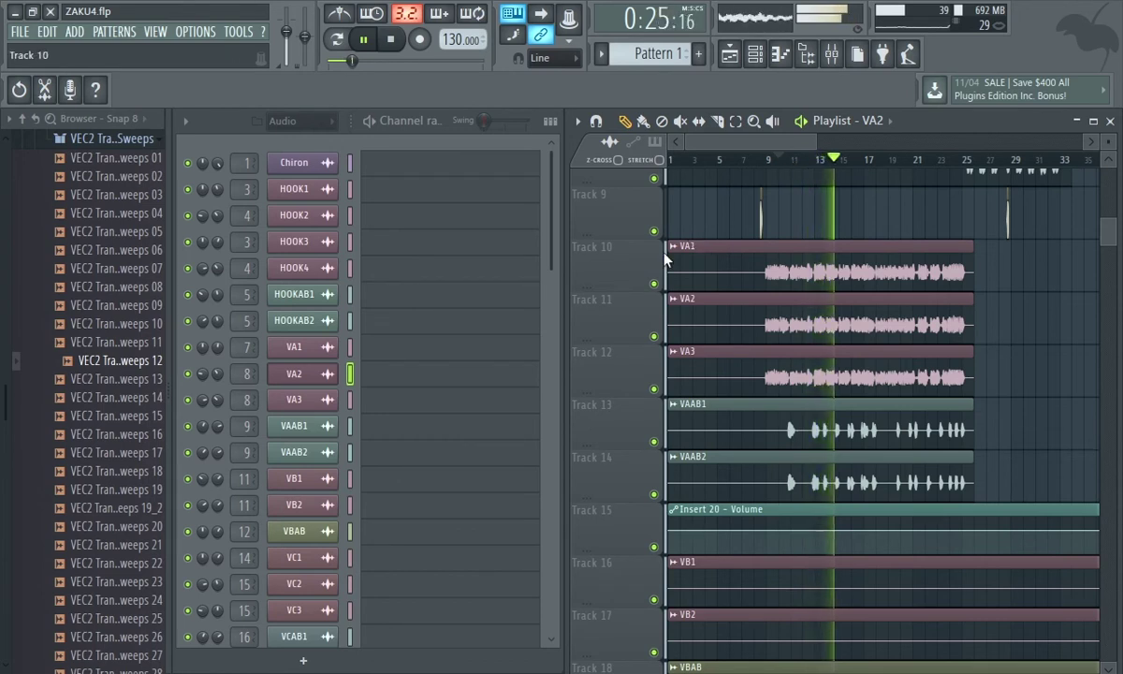
key("space")
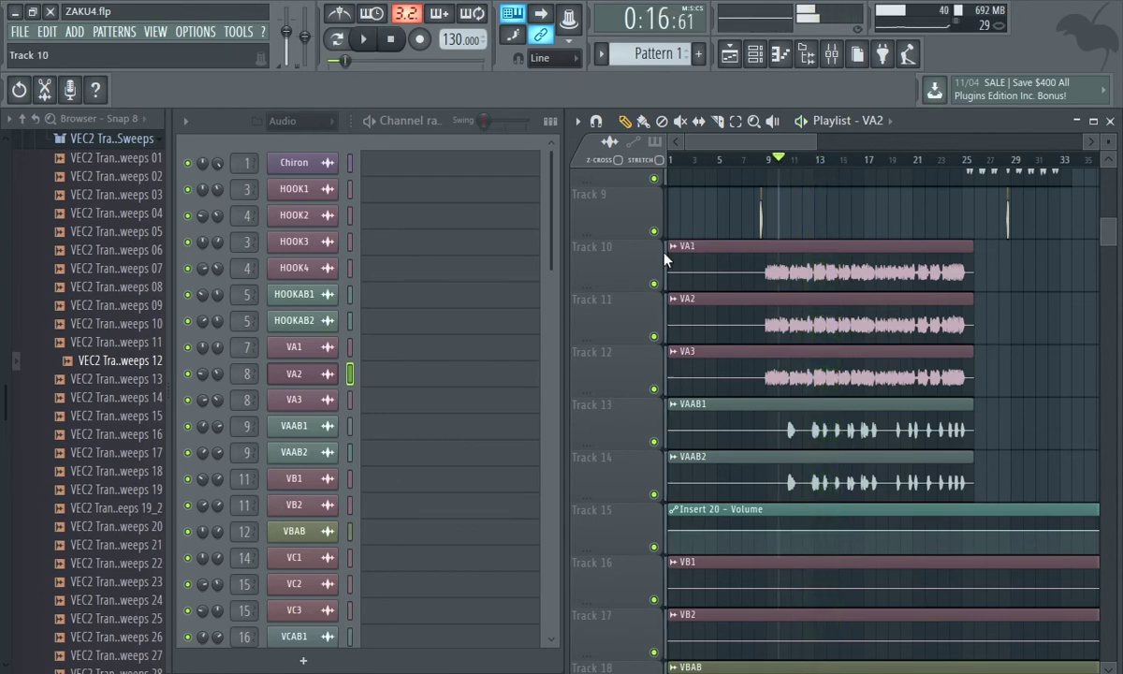
- Mute the VA1, VA2 and VA3 tracks, and play the verse briefly without the main vocals
left_click(654, 389)
left_click(654, 336)
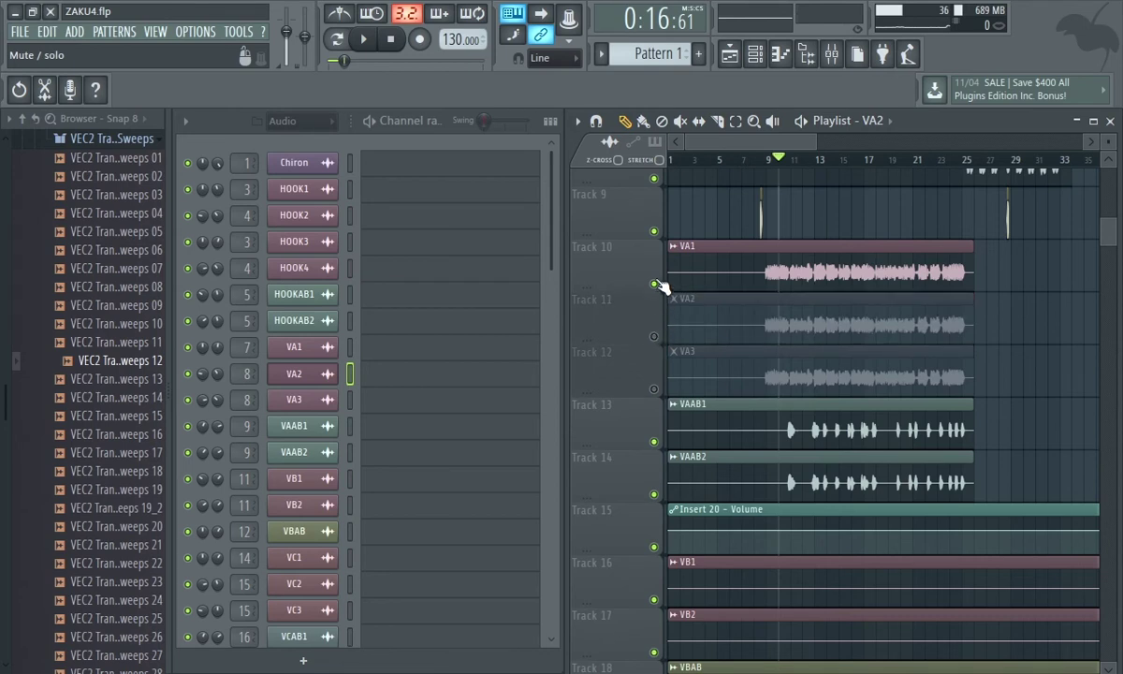
left_click(654, 284)
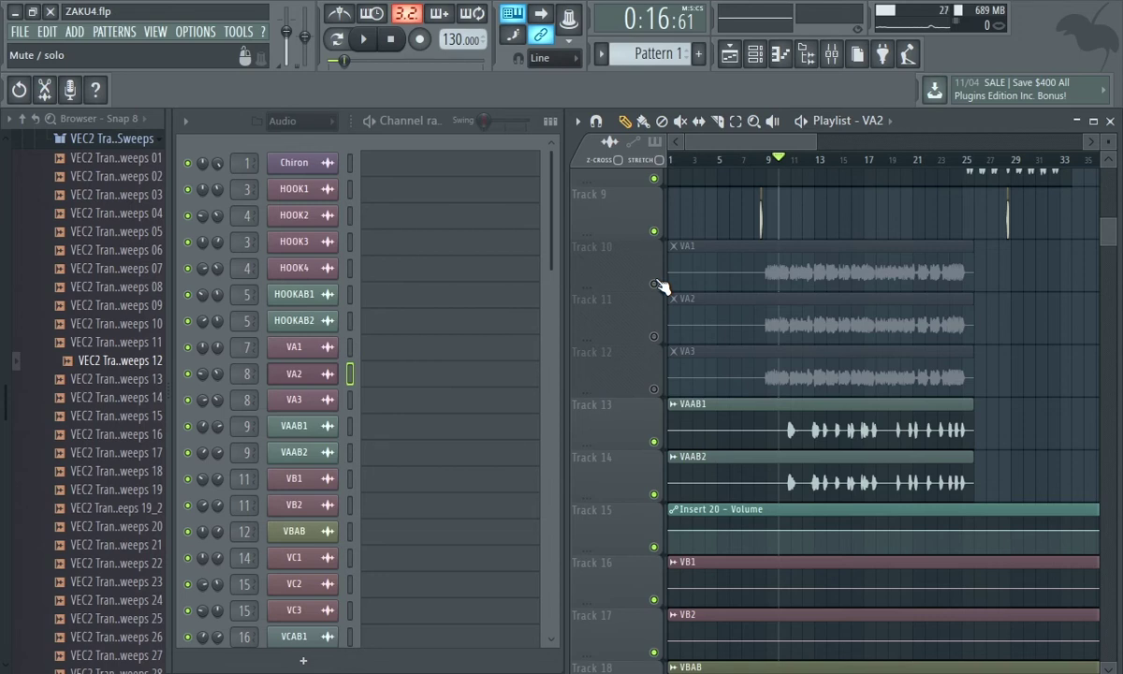
key("space")
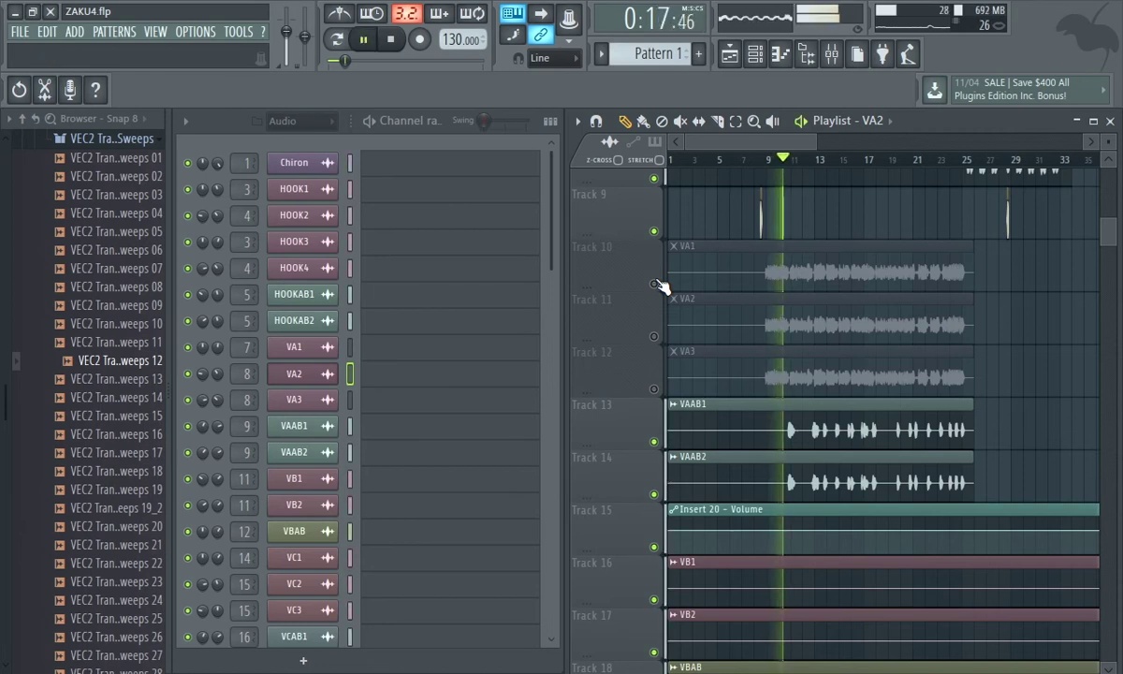
key("space")
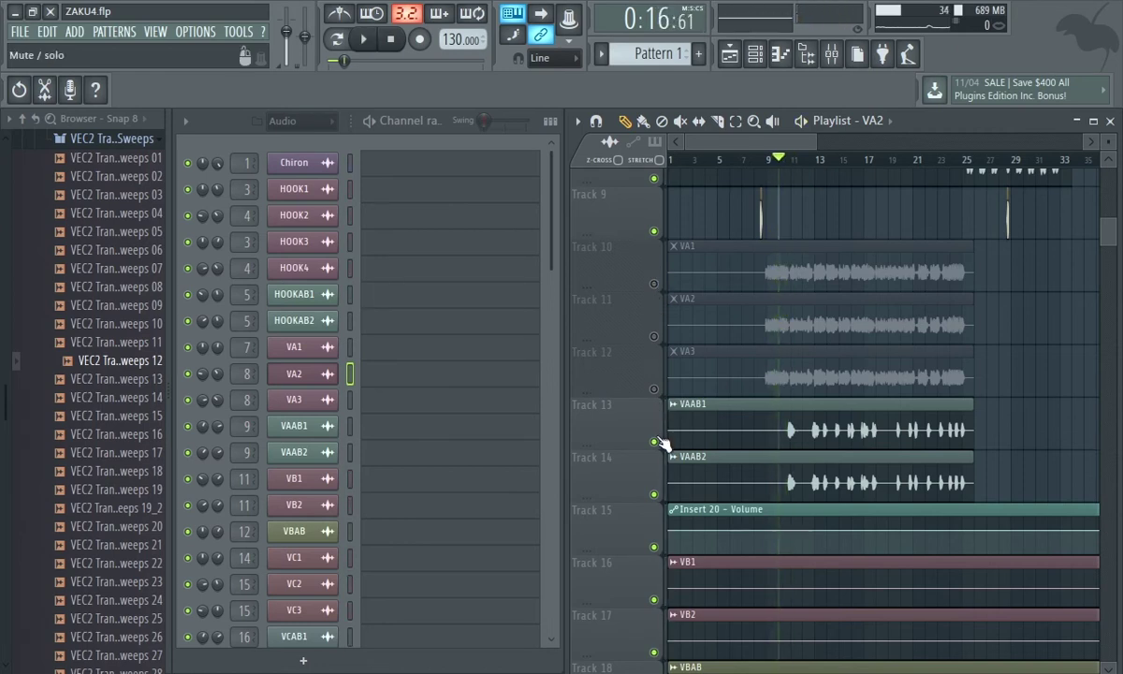
- Solo the VAAB1 and VAAB2 ad-lib tracks together, and listen to them several times from bar 10
right_click(655, 441)
left_click(654, 495)
key("space")
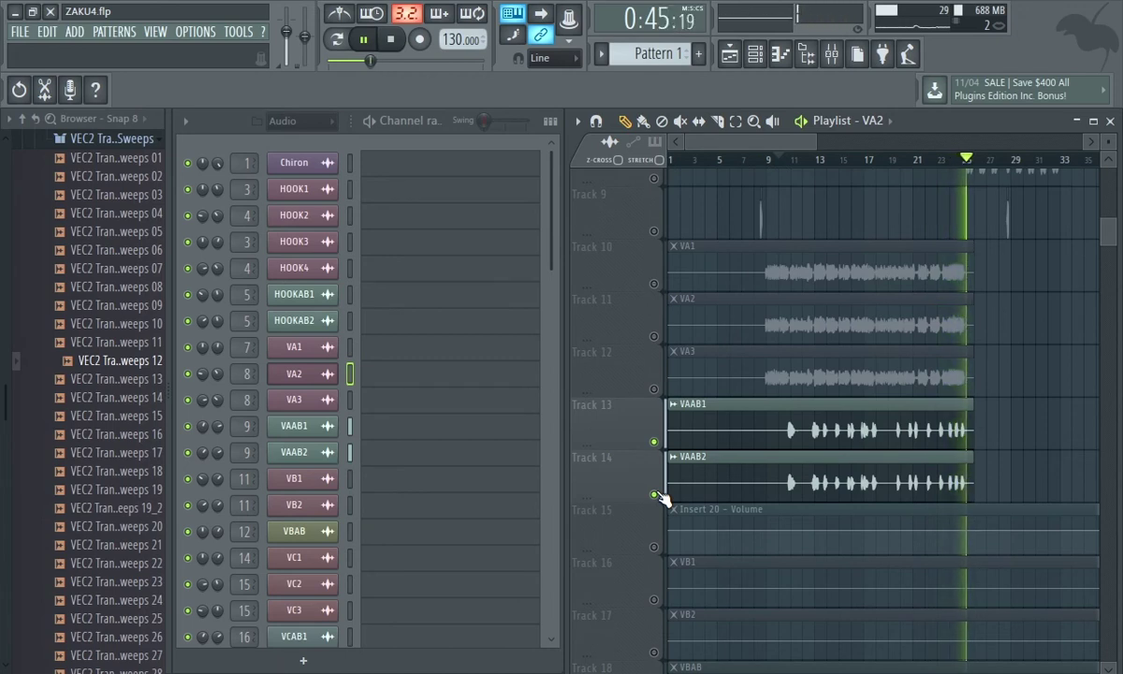
key("space")
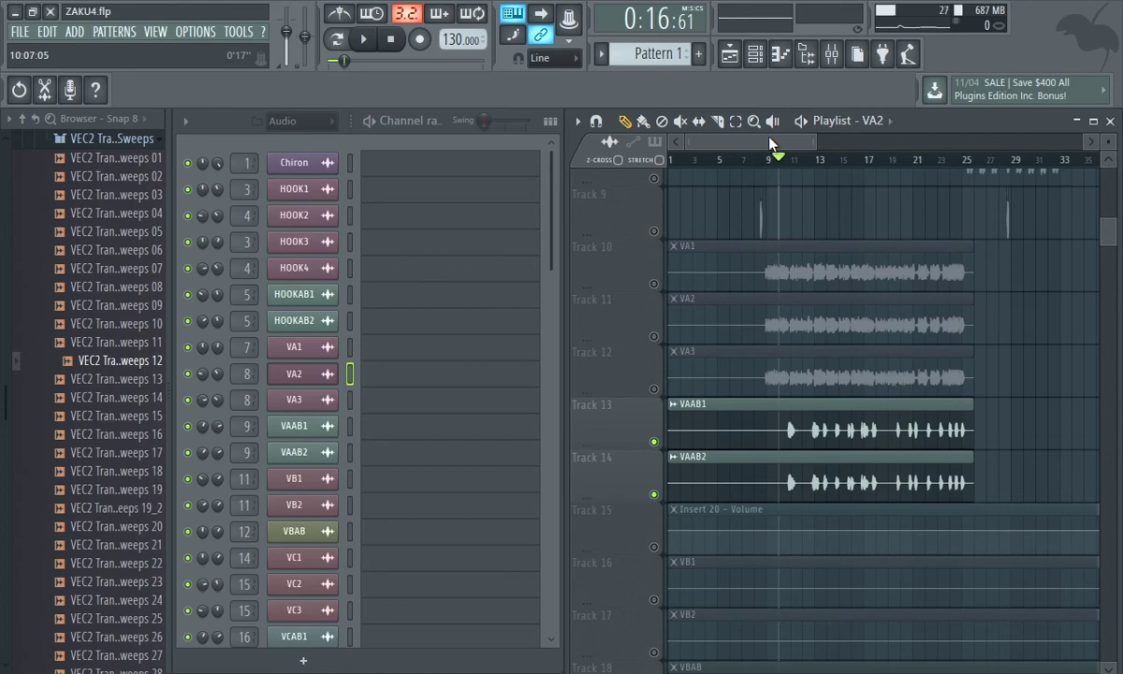
key("space")
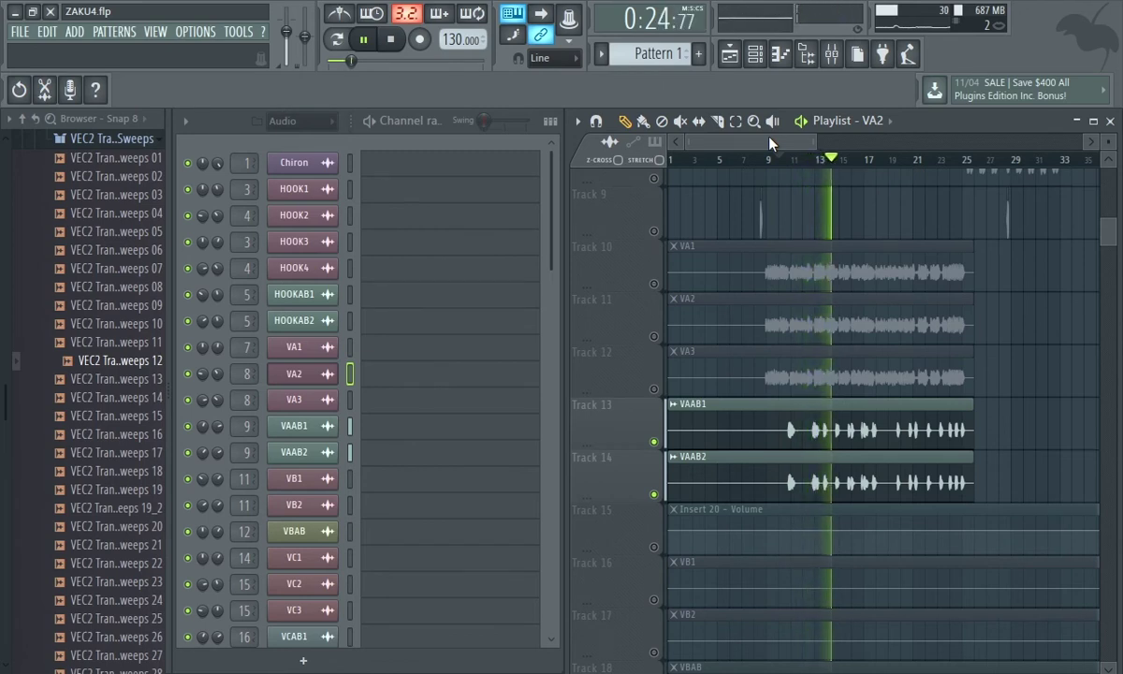
key("space")
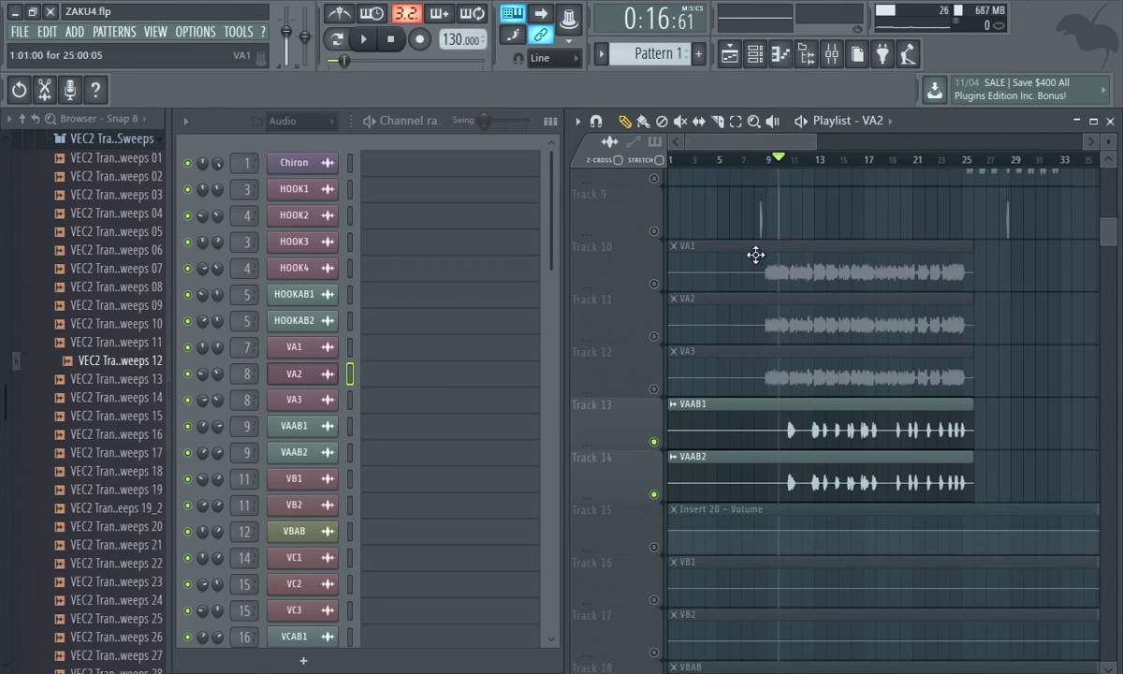
key("space")
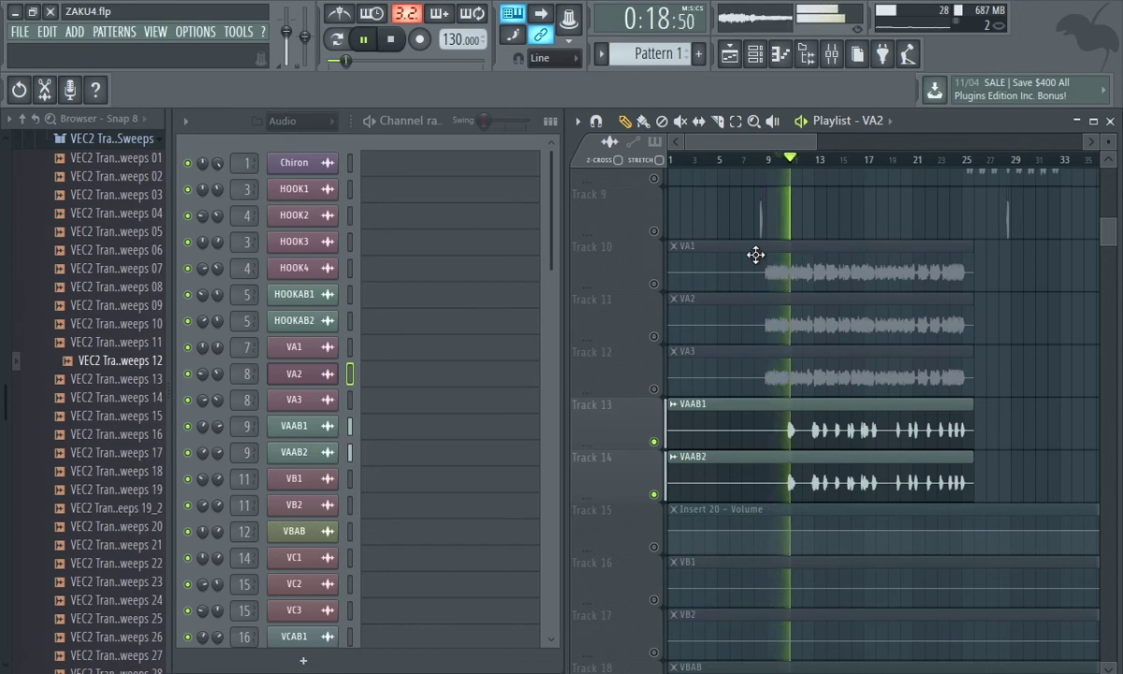
key("space")
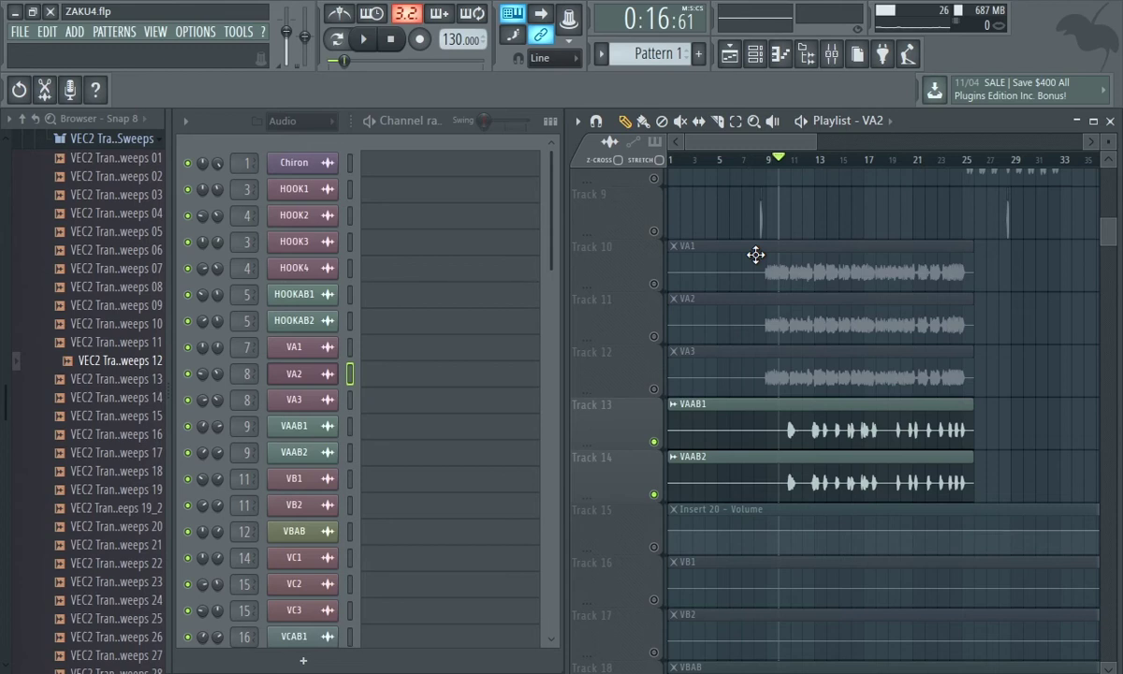
- Mute the VAAB1 and VAAB2 tracks, and switch all playlist tracks back on
left_click(654, 441)
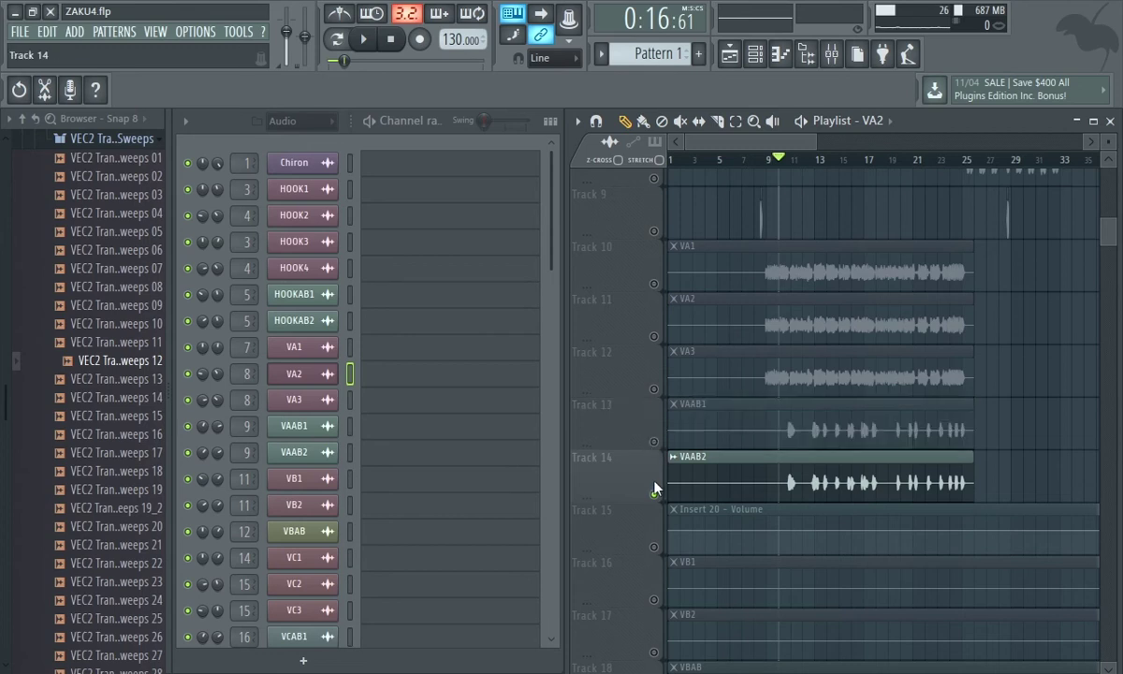
left_click(653, 495)
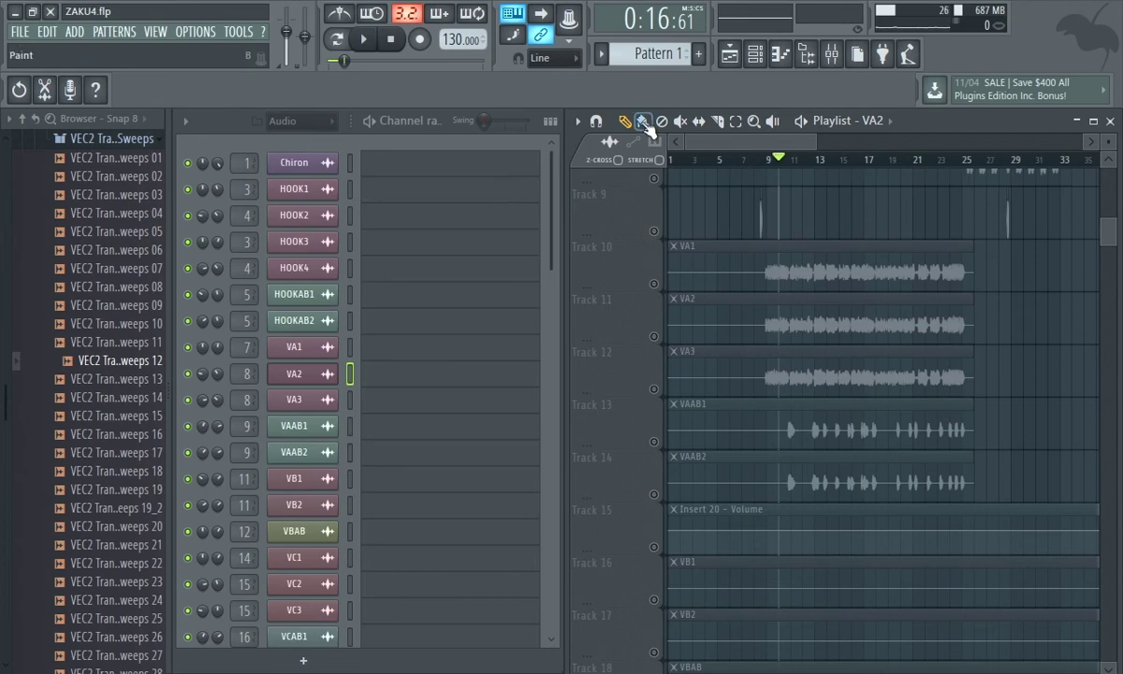
left_click(728, 56)
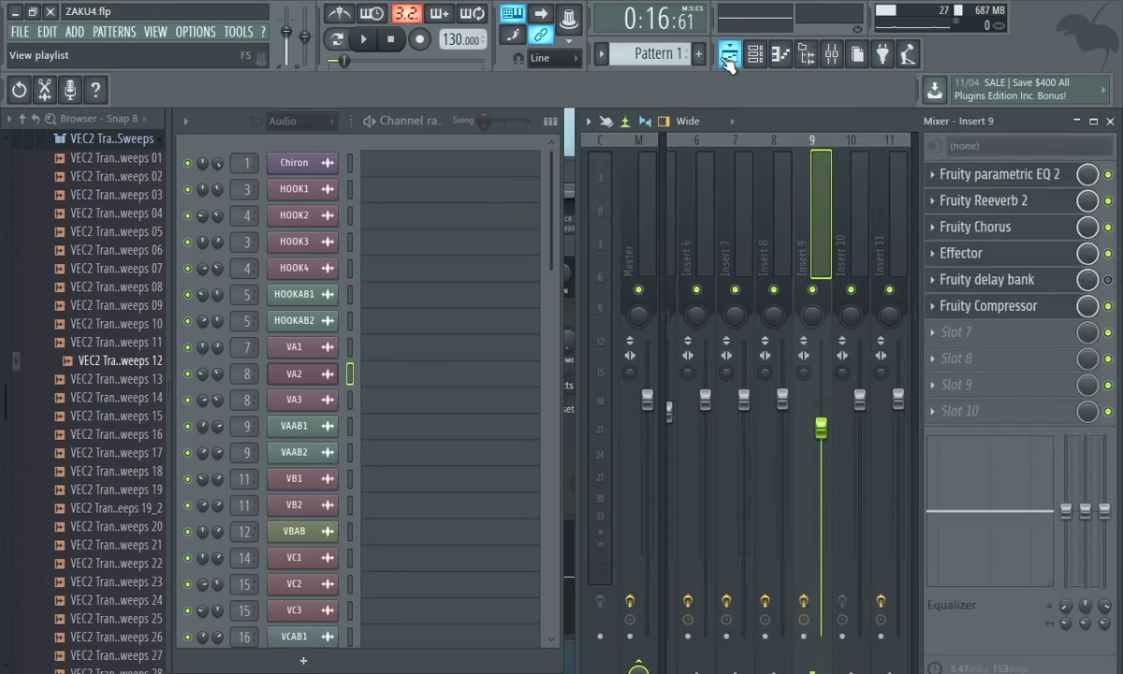
left_click(726, 59)
right_click(655, 288)
right_click(655, 288)
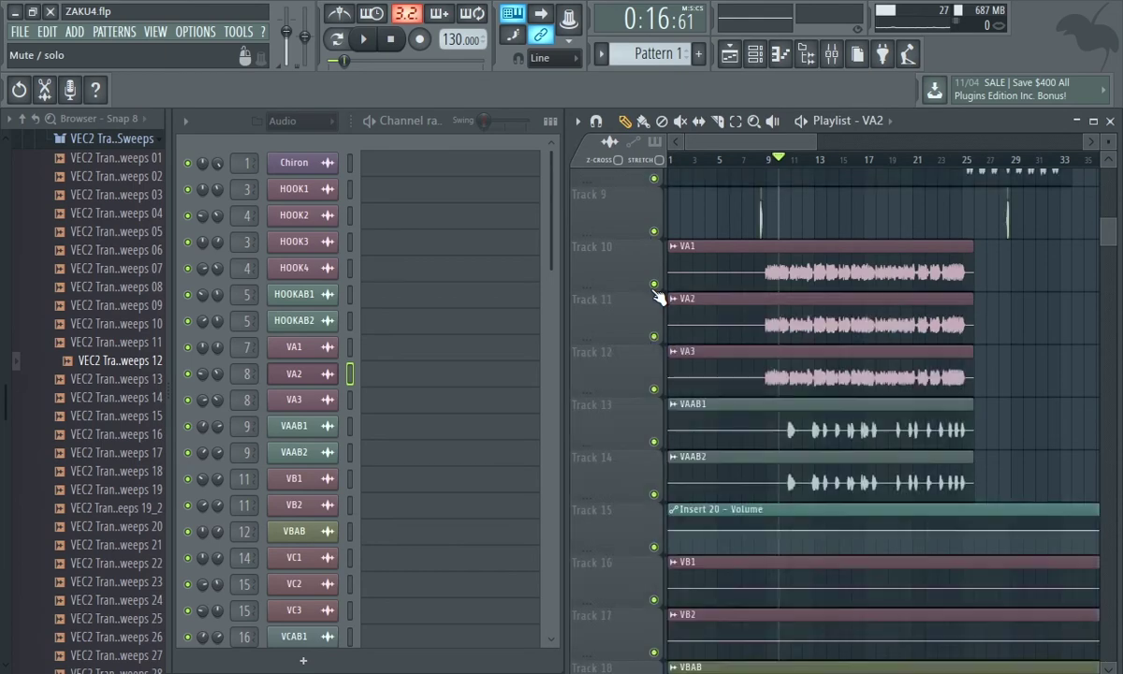
right_click(655, 288)
right_click(656, 289)
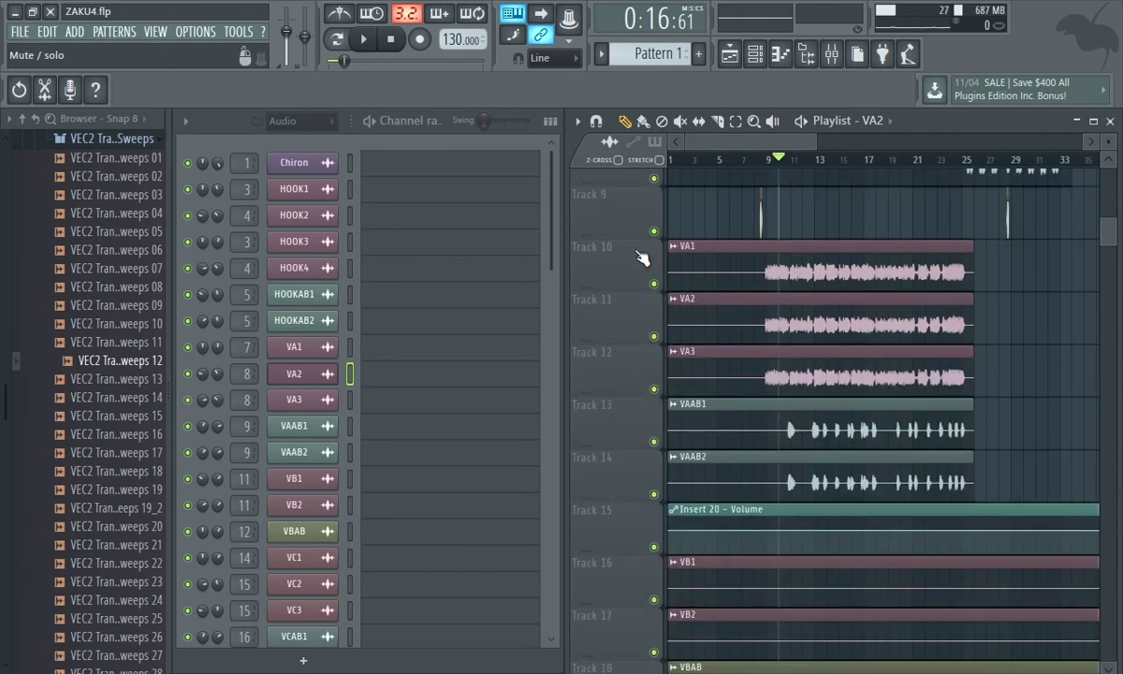
left_click(727, 62)
left_click(829, 65)
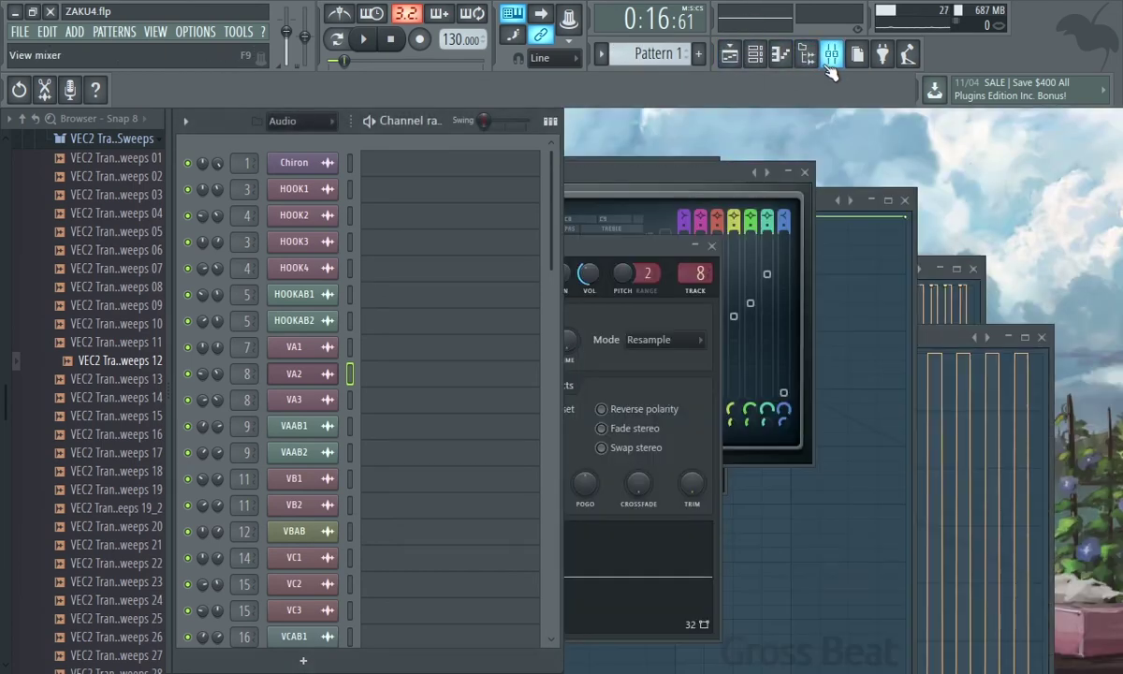
left_click(831, 56)
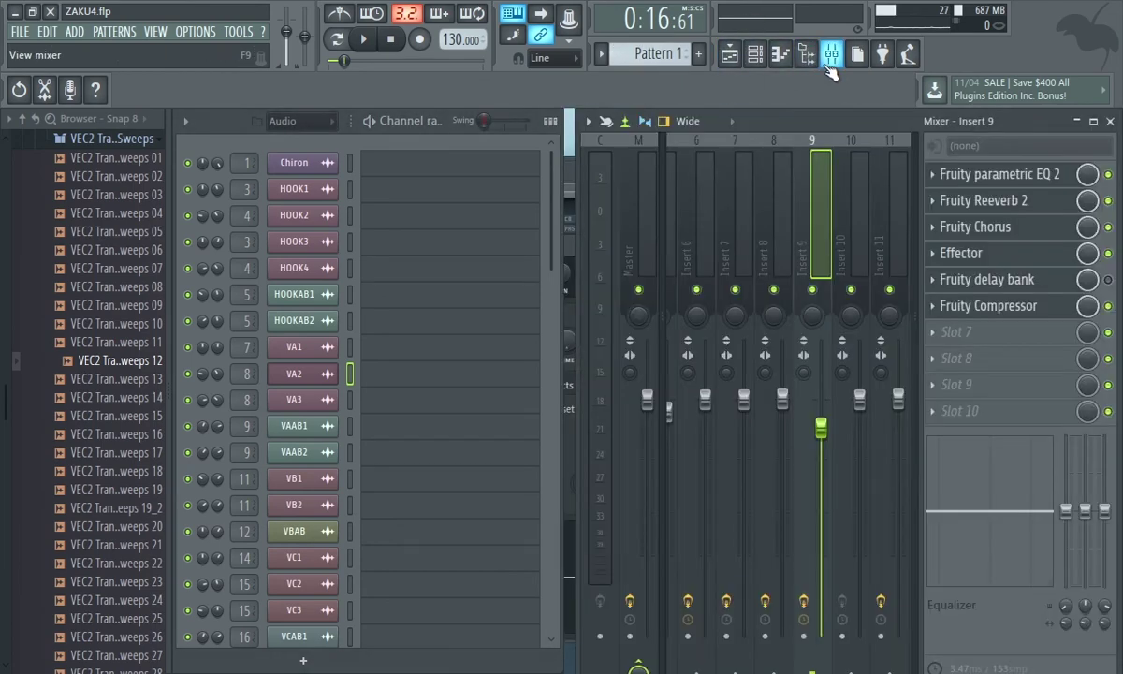
- Play the hook section from the middle of bar 24 with all HOOK and HOOKAB tracks on
left_click(729, 58)
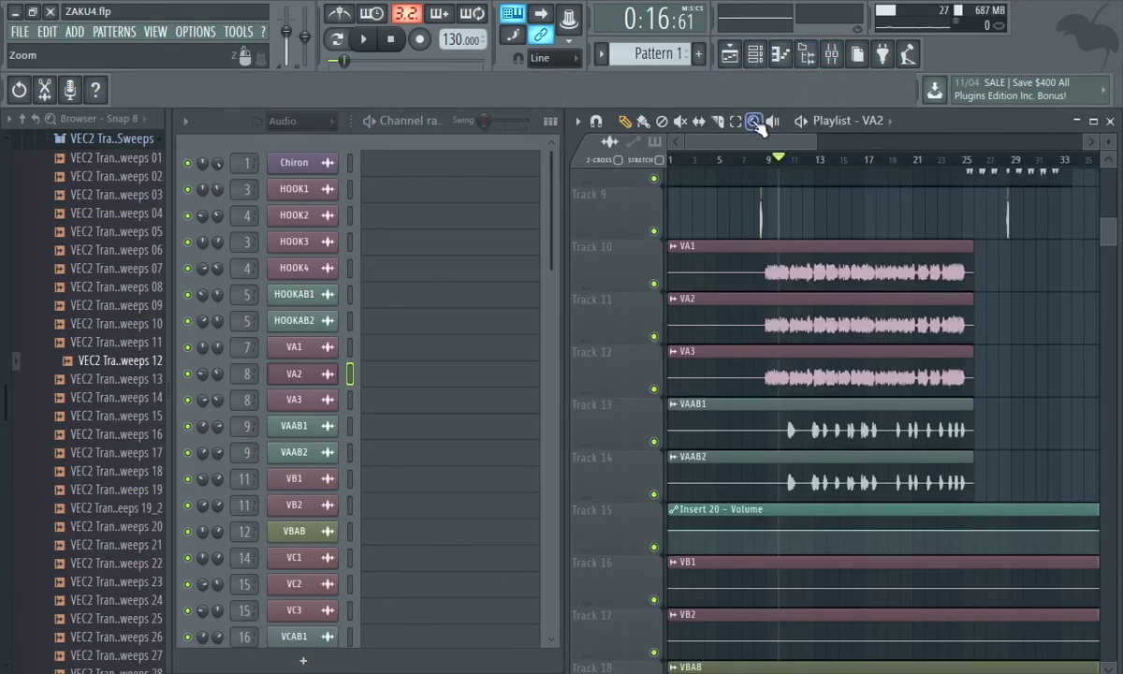
left_click(756, 123)
right_click(802, 221)
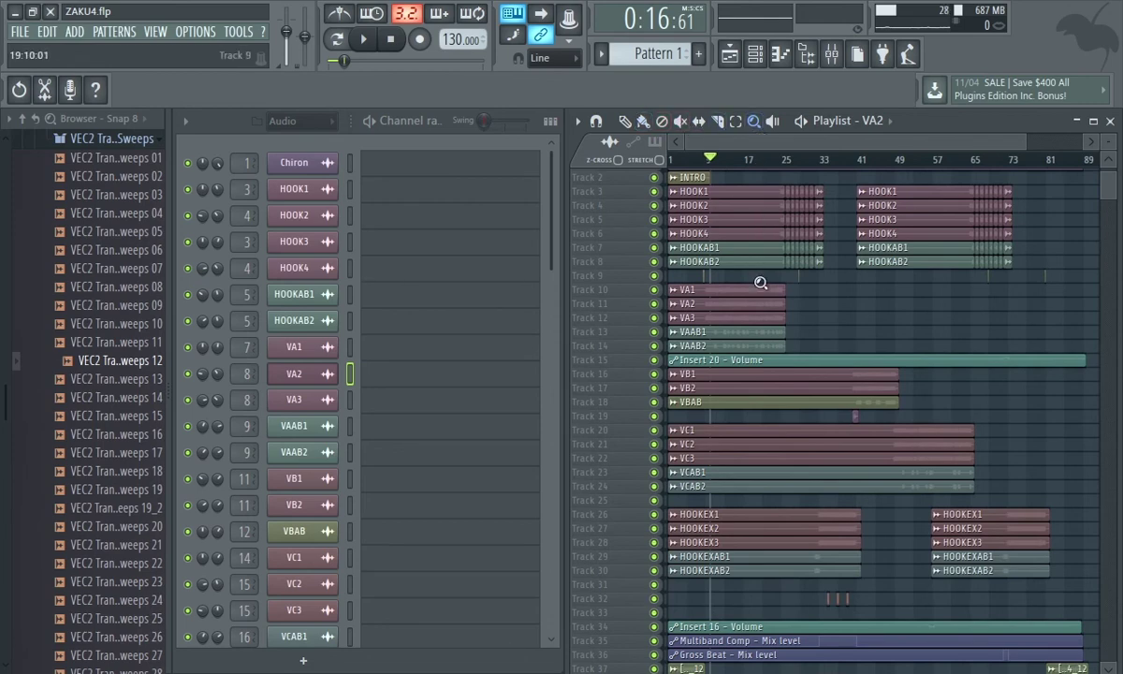
left_click_drag(756, 279, 859, 181)
left_click_drag(759, 218, 1012, 605)
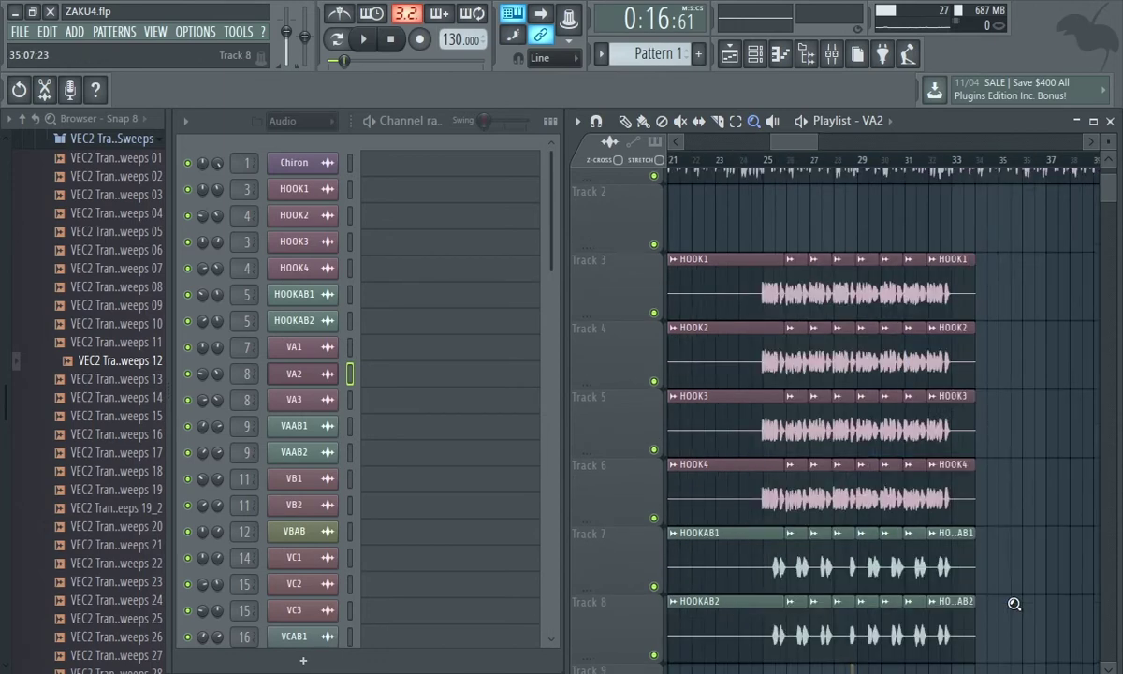
left_click_drag(702, 223, 1026, 636)
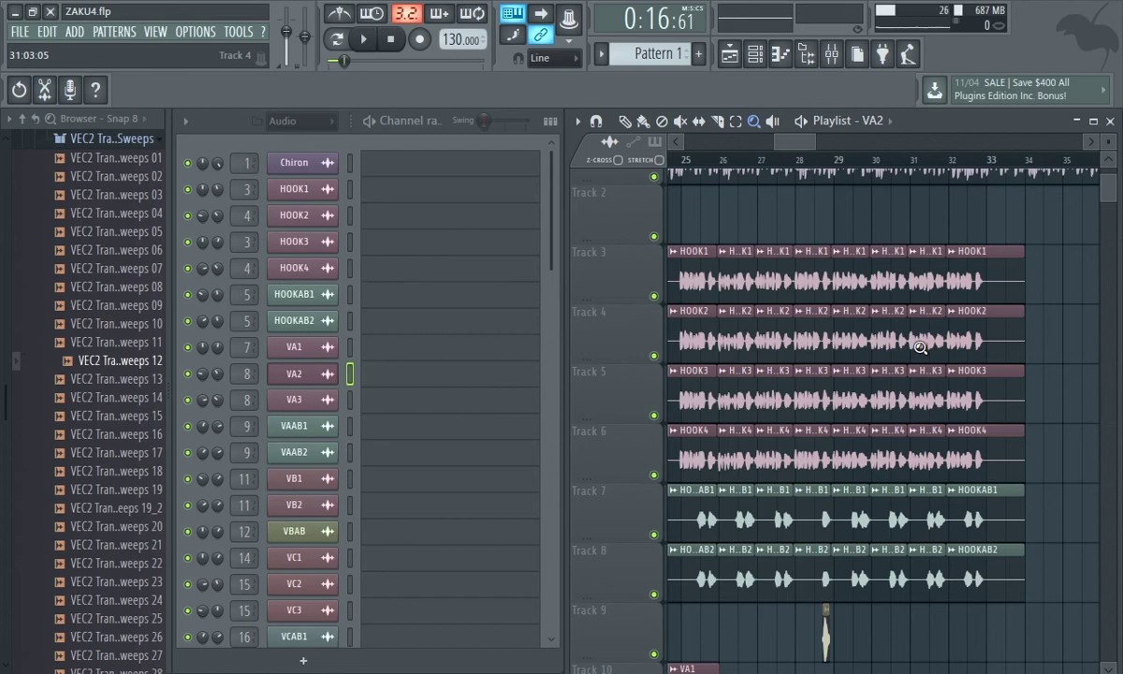
left_click_drag(794, 143, 783, 143)
left_click(624, 122)
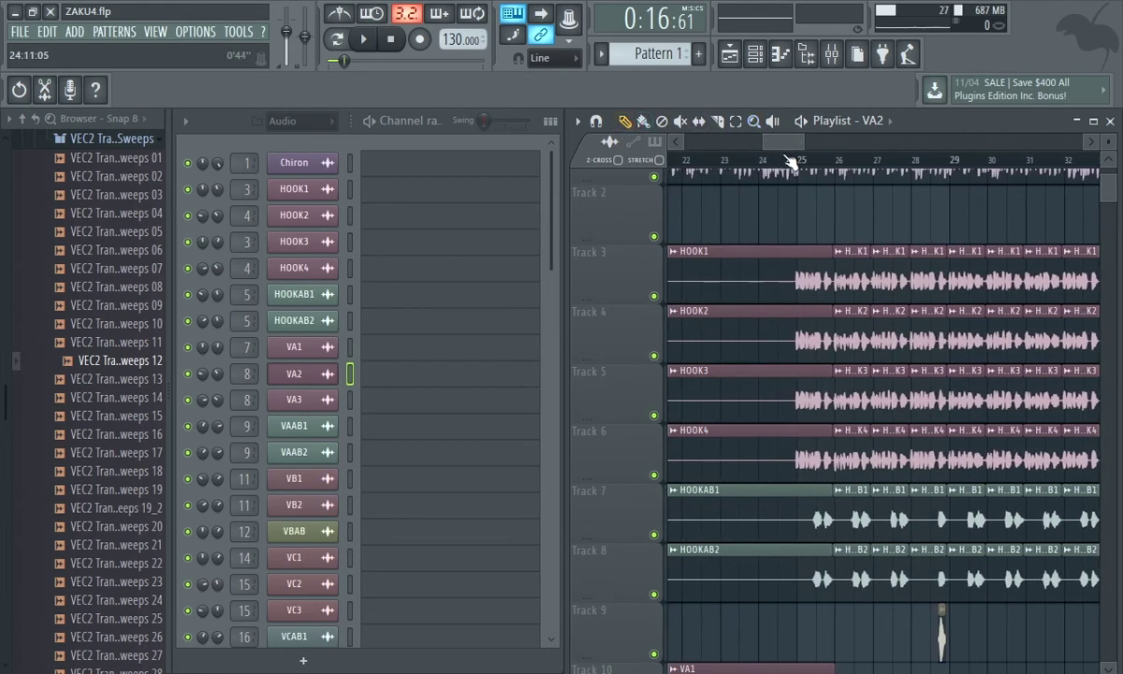
left_click(791, 164)
key("space")
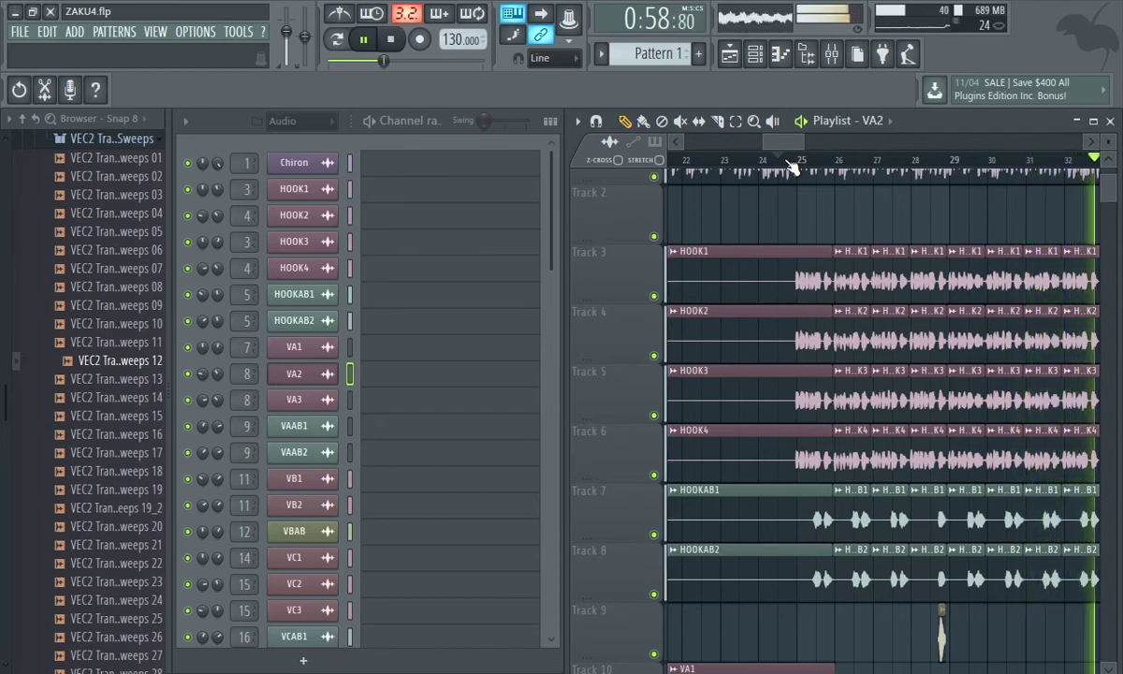
key("space")
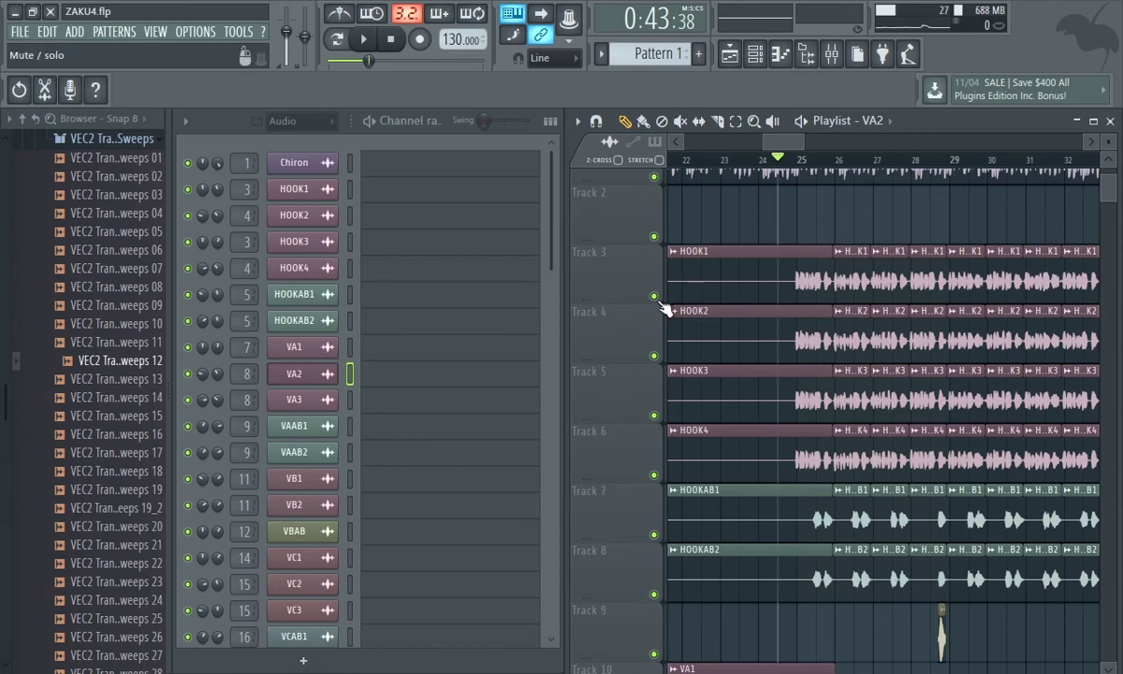
- Solo the HOOK1, HOOK2, HOOK3 and HOOK4 tracks together, and play the hook from the middle of bar 24
right_click(654, 296)
left_click(654, 355)
left_click(654, 415)
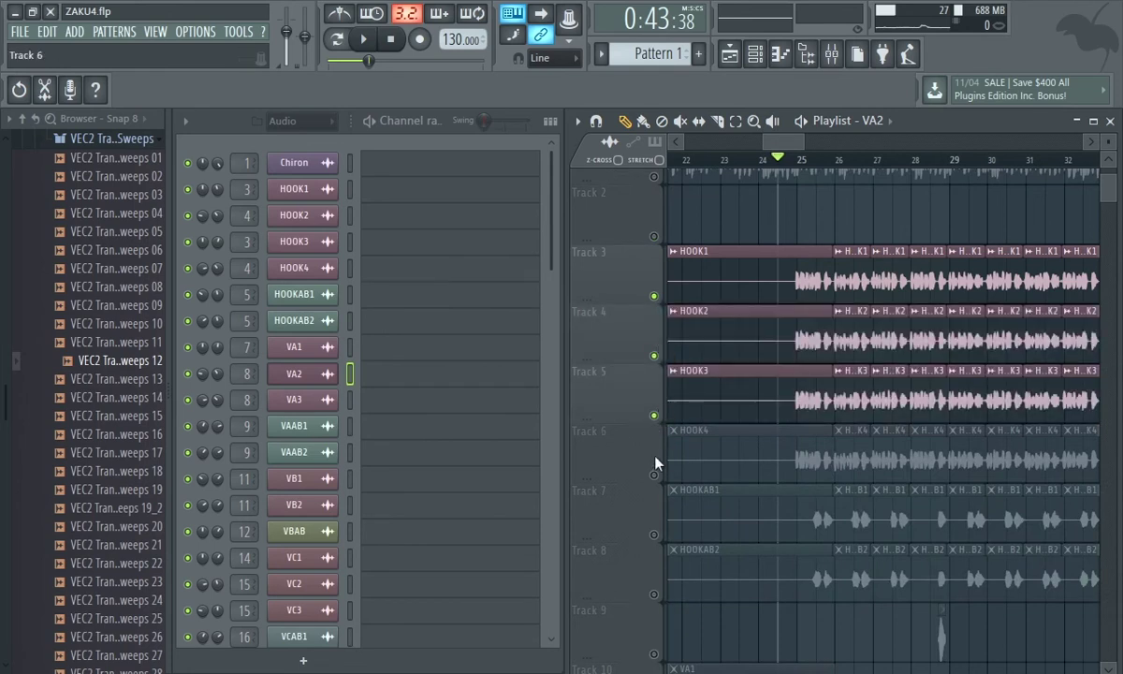
left_click(654, 475)
key("space")
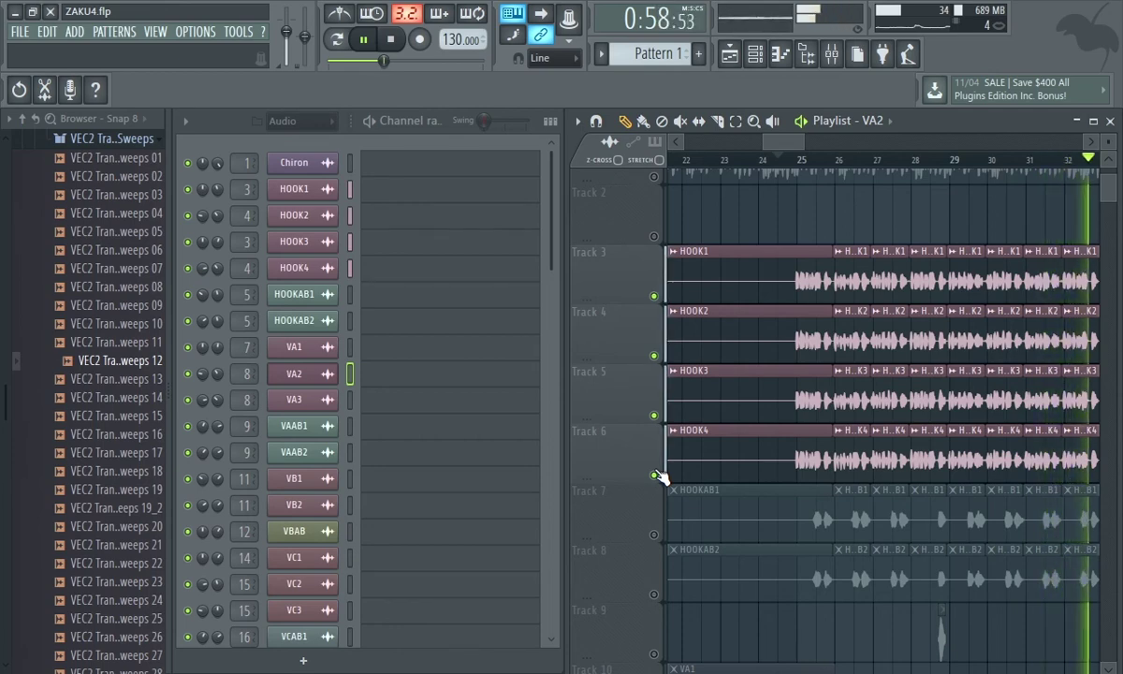
key("space")
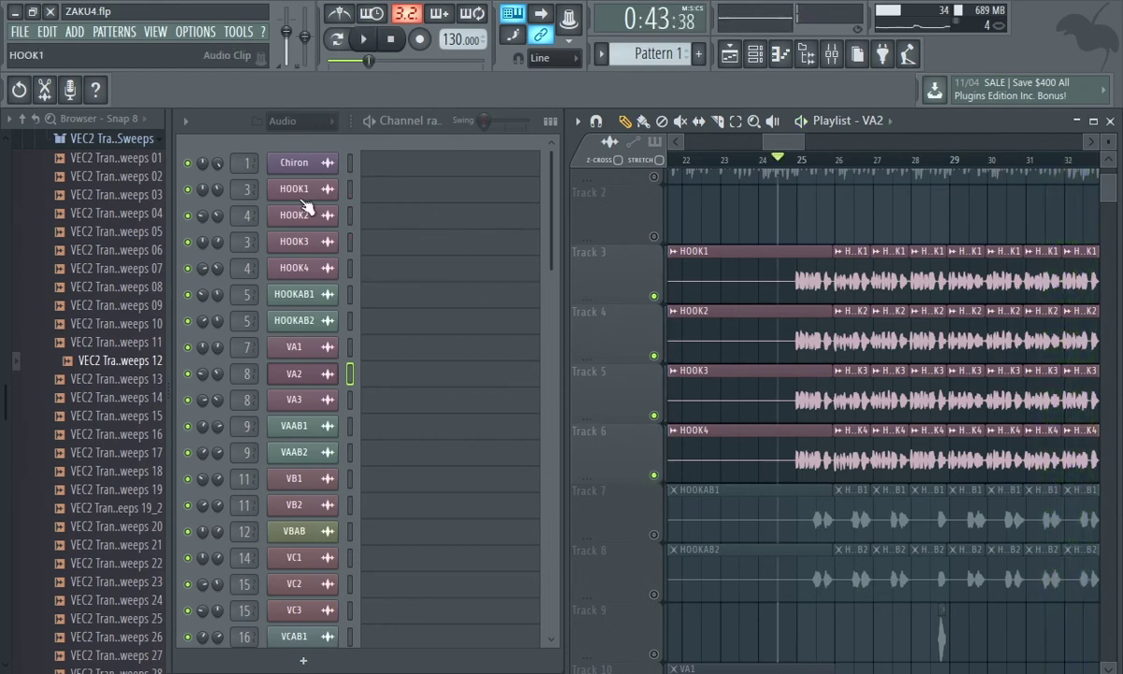
- Bring up the HOOK1 channel's Insert 3 in the mixer, and examine the wet level of its Fruity Reeverb 2
left_click(304, 201)
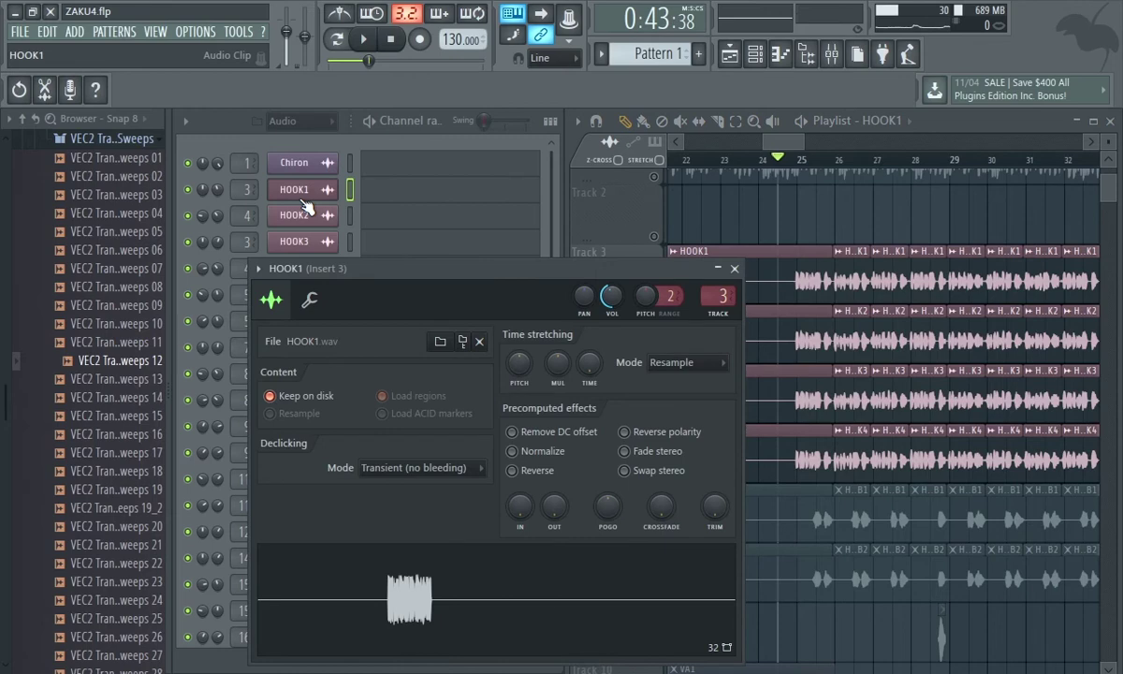
left_click(304, 200)
left_click(304, 204)
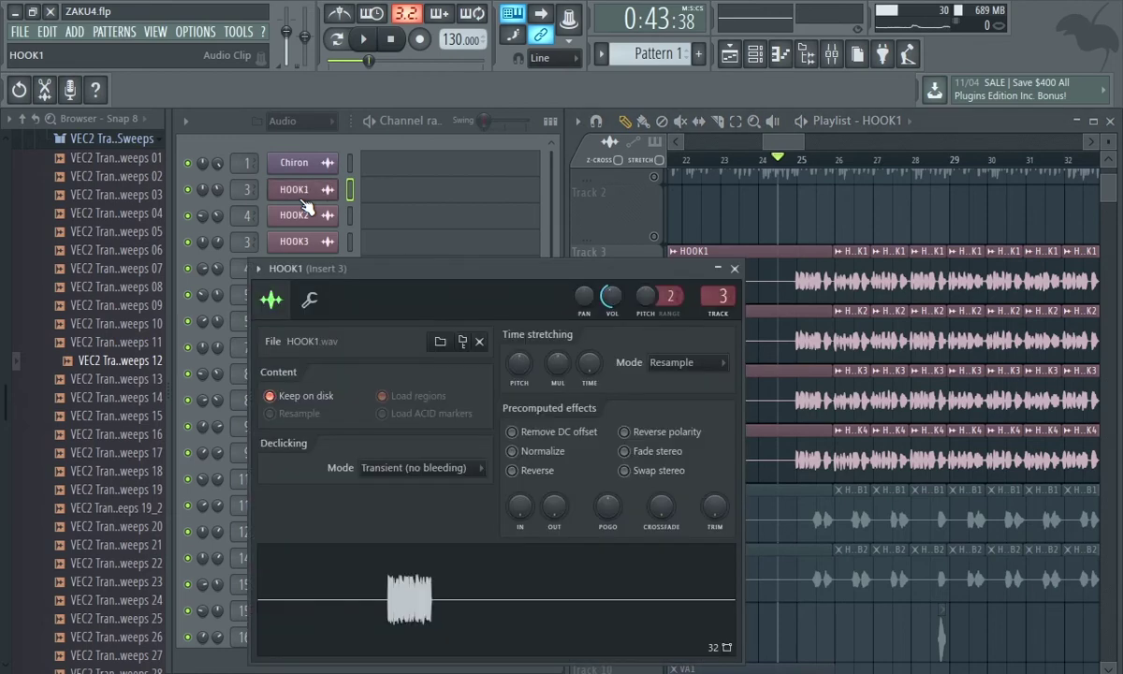
left_click(831, 56)
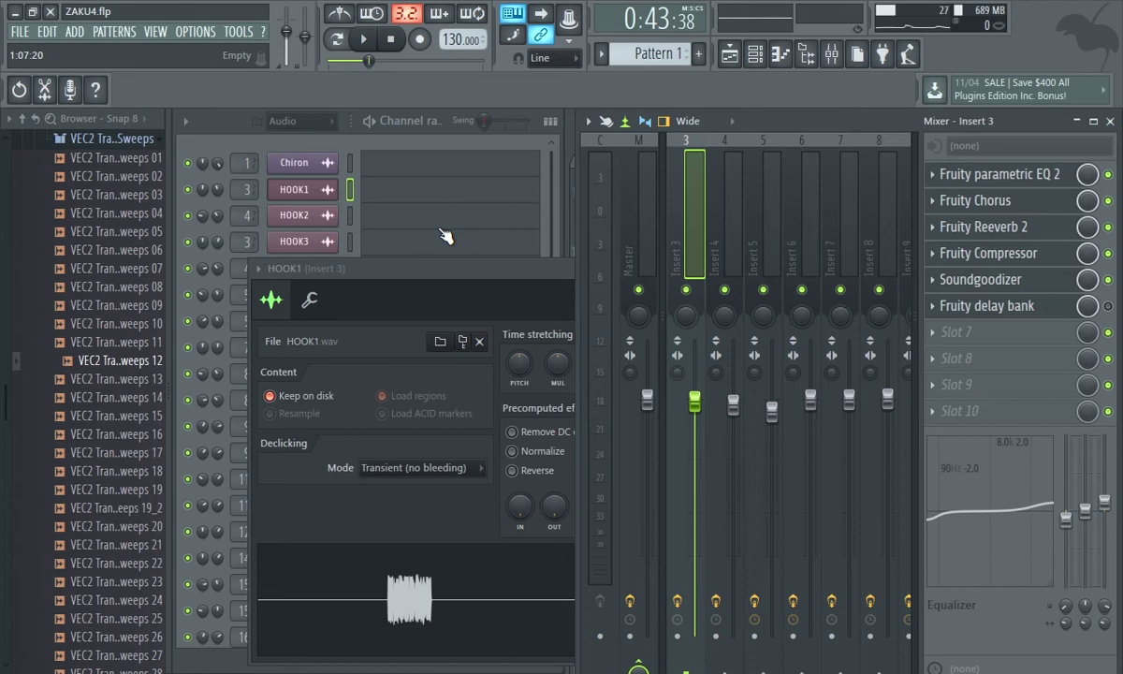
left_click(999, 251)
left_click(987, 232)
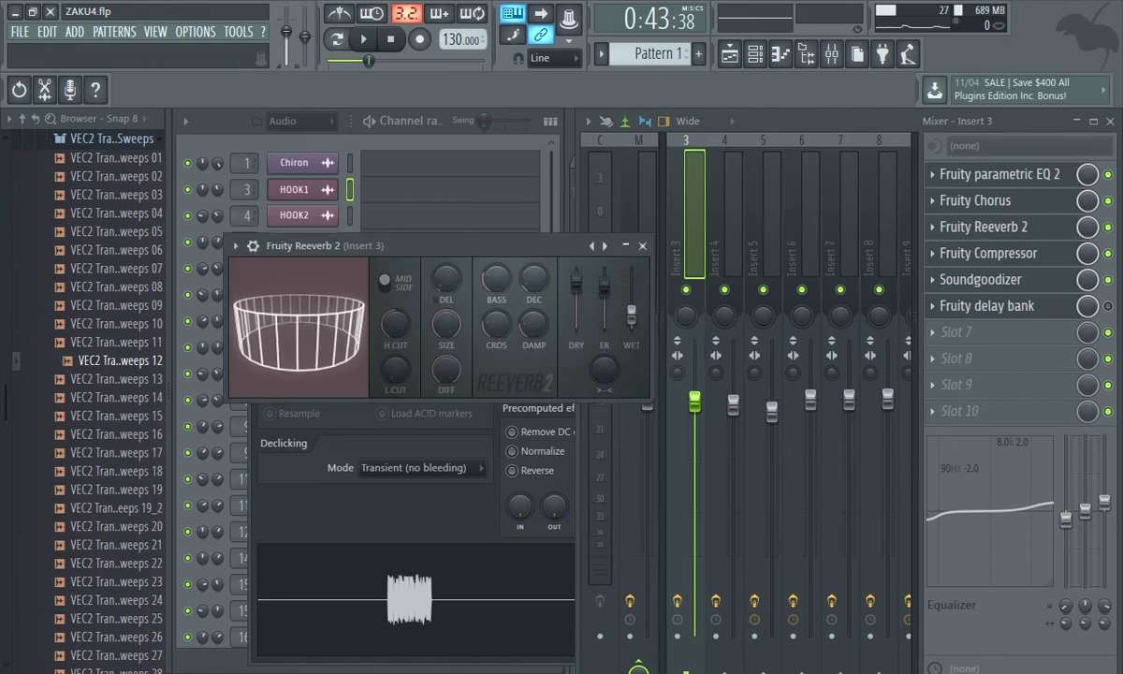
left_click_drag(632, 310, 632, 313)
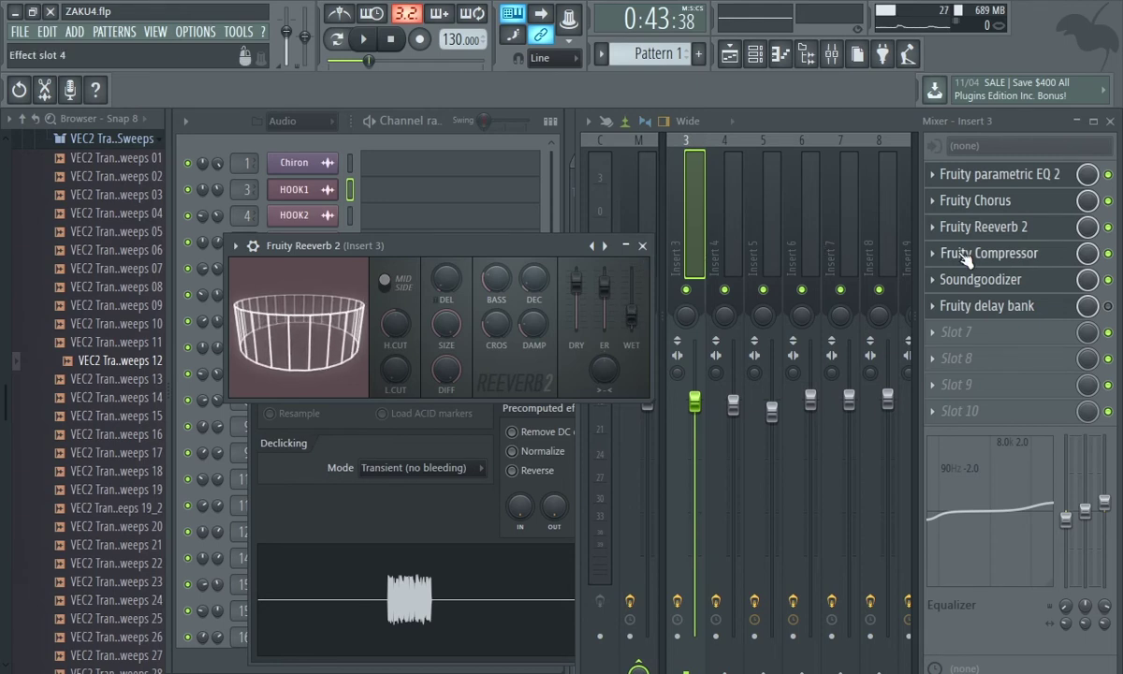
- Inspect the low-cut and boost bands of Insert 3's Fruity parametric EQ 2, and review its Fruity Chorus settings
left_click(962, 201)
left_click(962, 179)
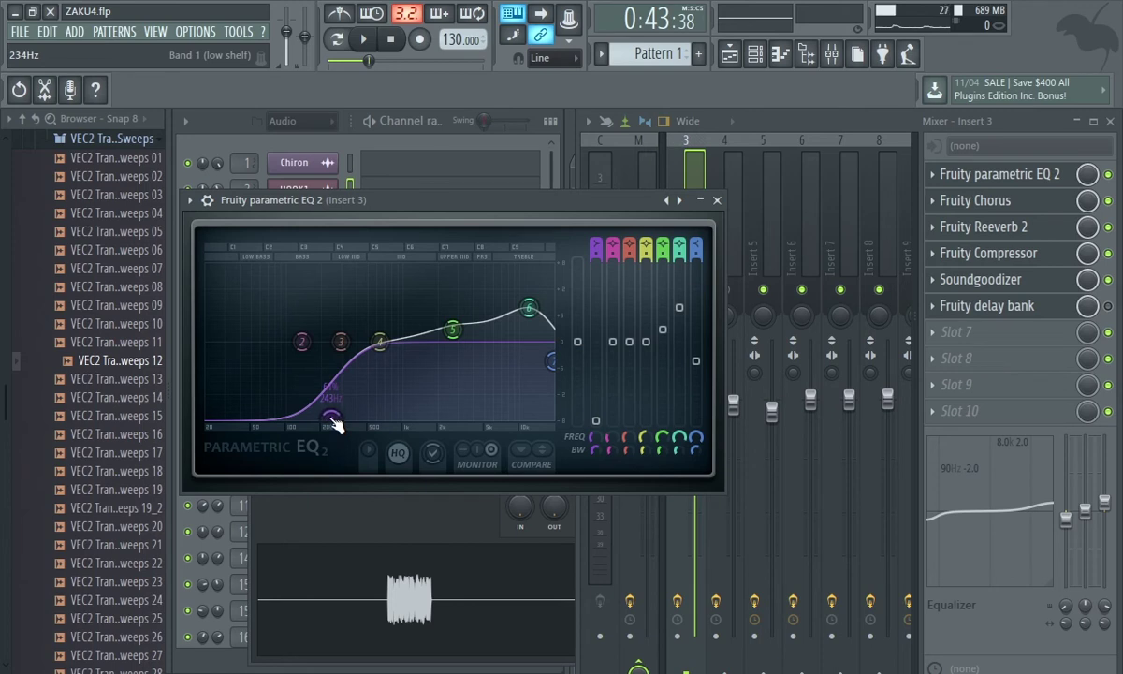
left_click_drag(333, 419, 334, 418)
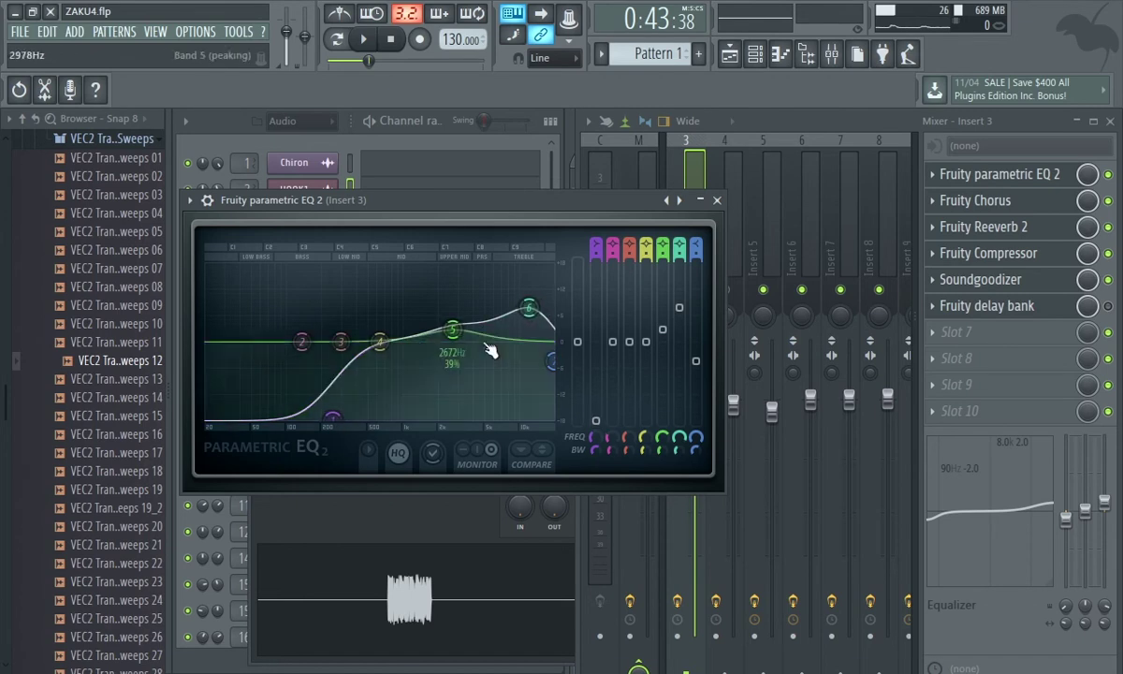
left_click(983, 209)
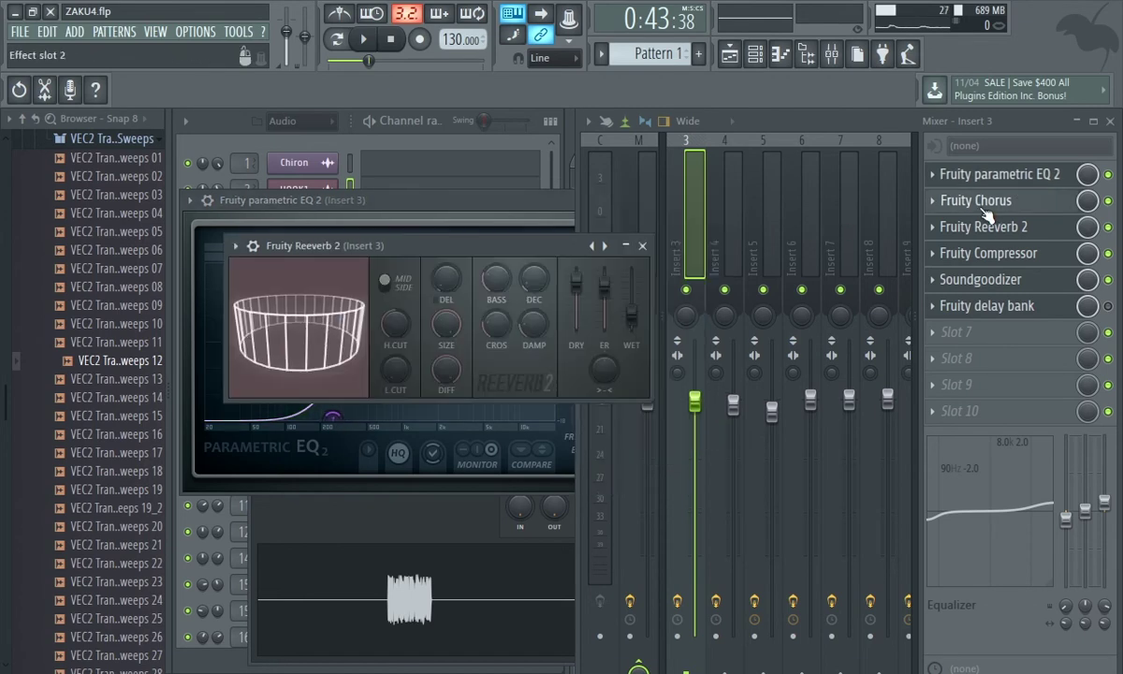
left_click(983, 209)
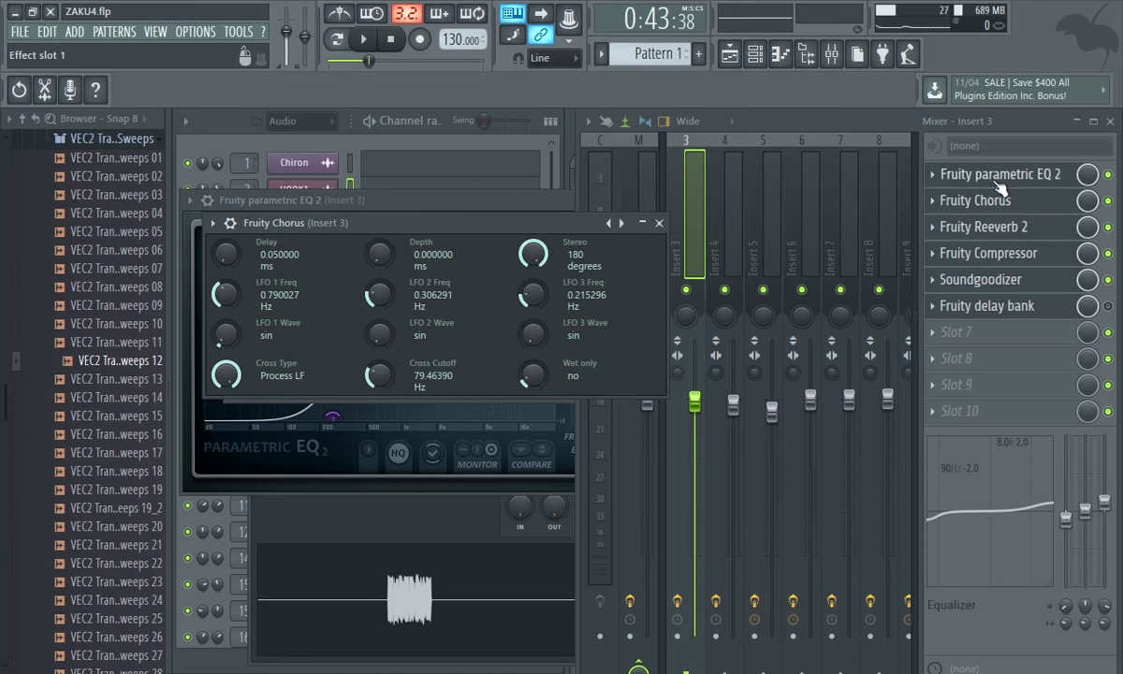
- Review the Fruity Compressor, Soundgoodizer and Fruity delay bank settings on Insert 3
left_click(991, 258)
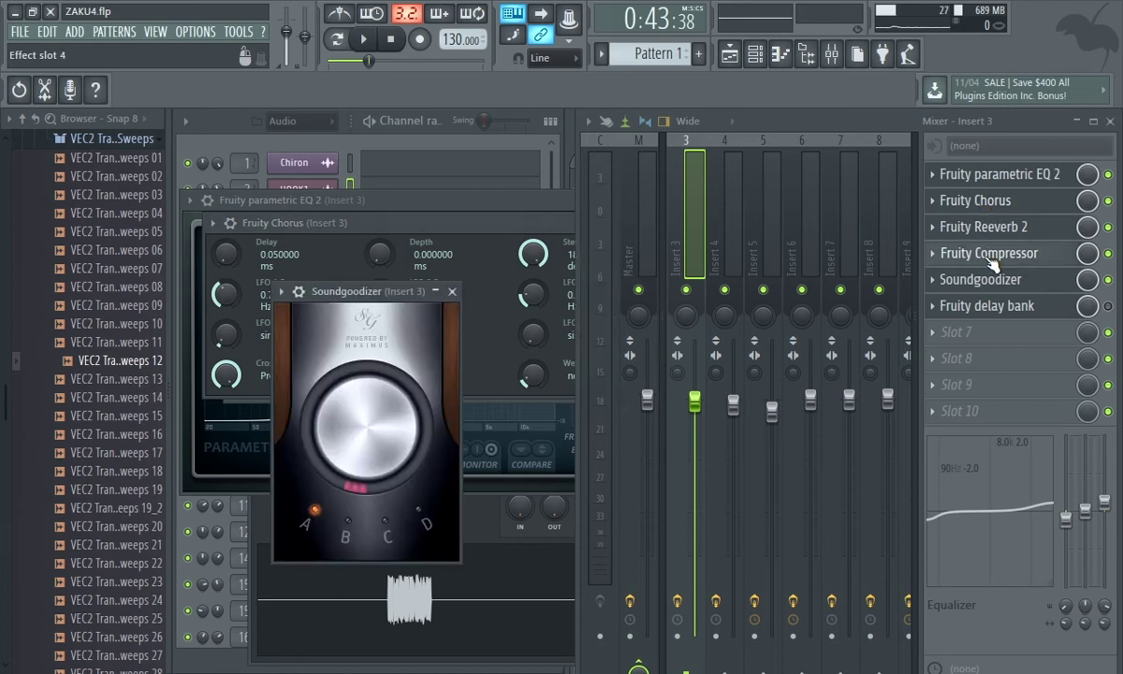
left_click(991, 259)
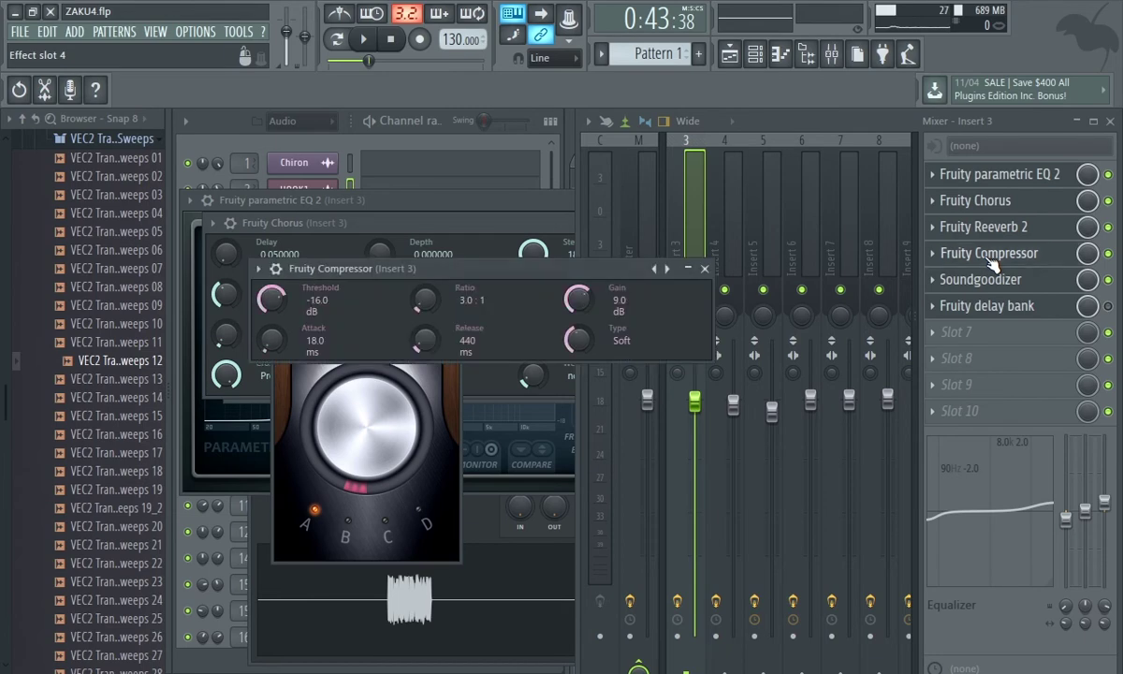
left_click(991, 258)
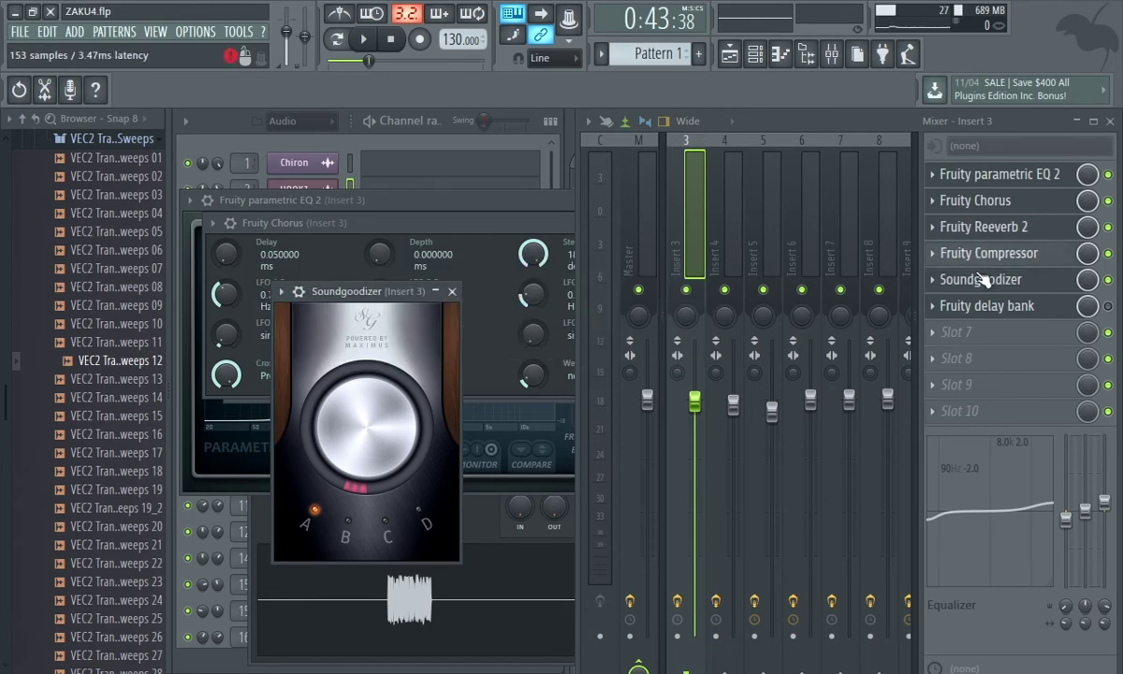
left_click(985, 305)
left_click(981, 279)
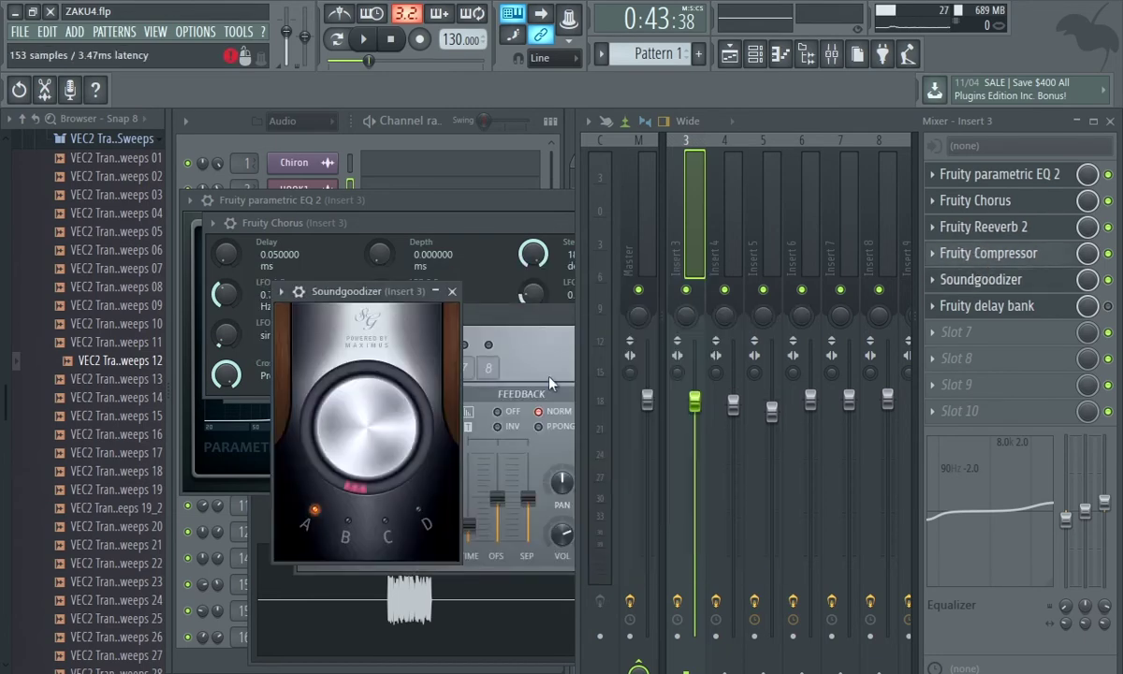
left_click_drag(387, 434, 387, 434)
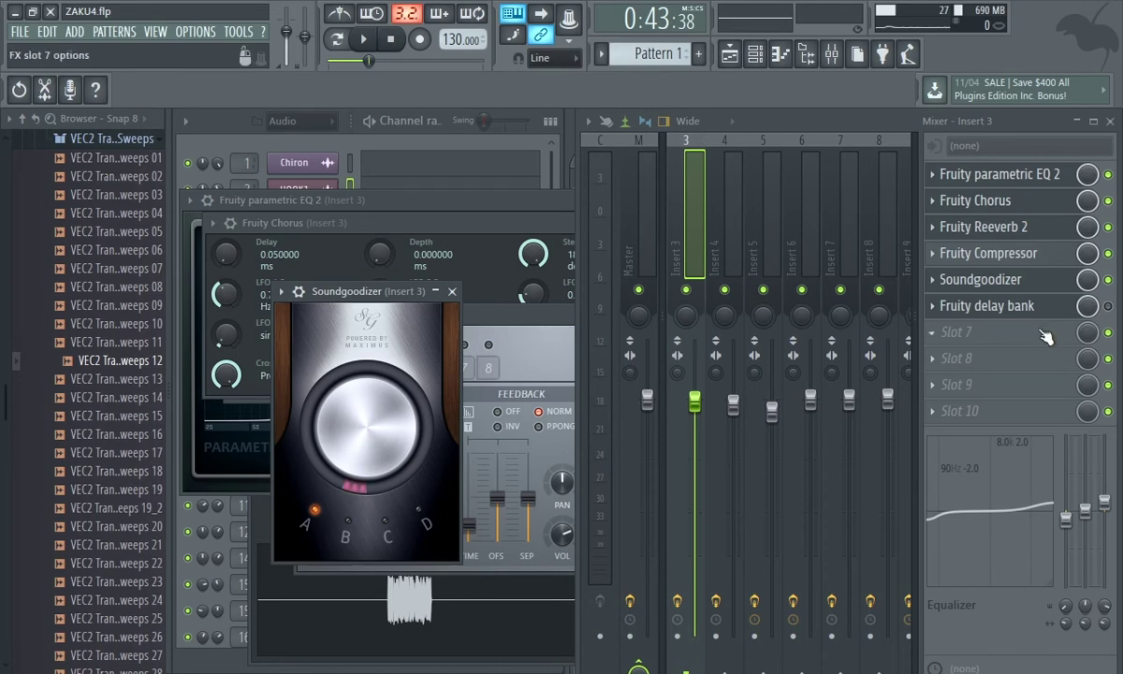
left_click(983, 305)
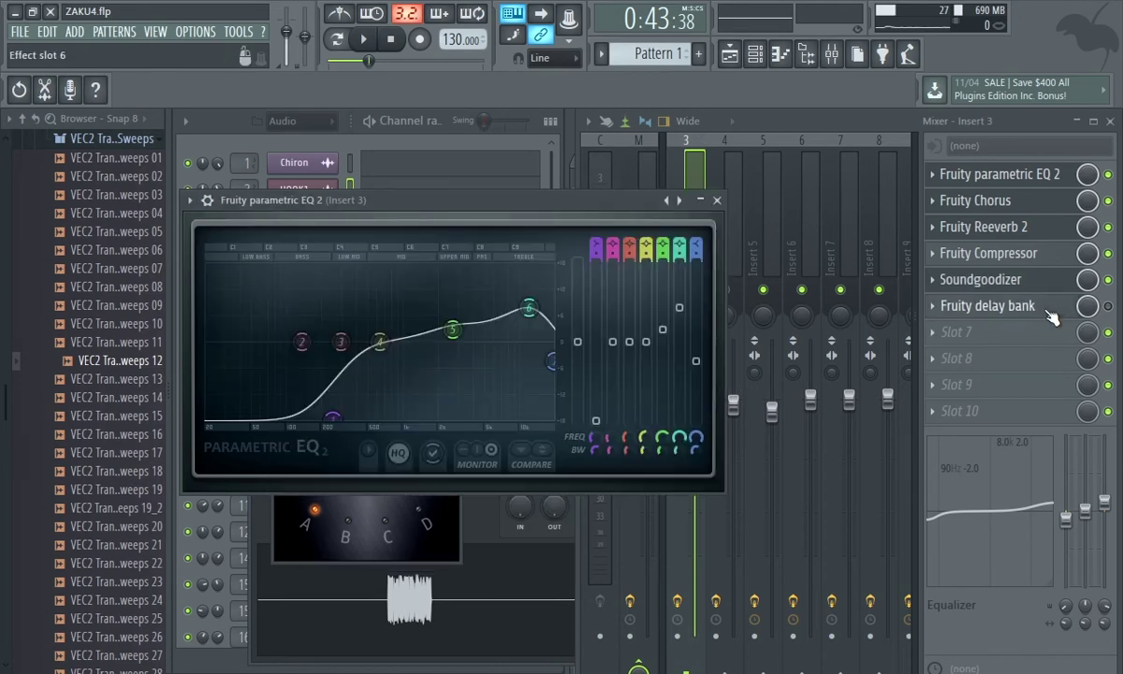
left_click(1052, 317)
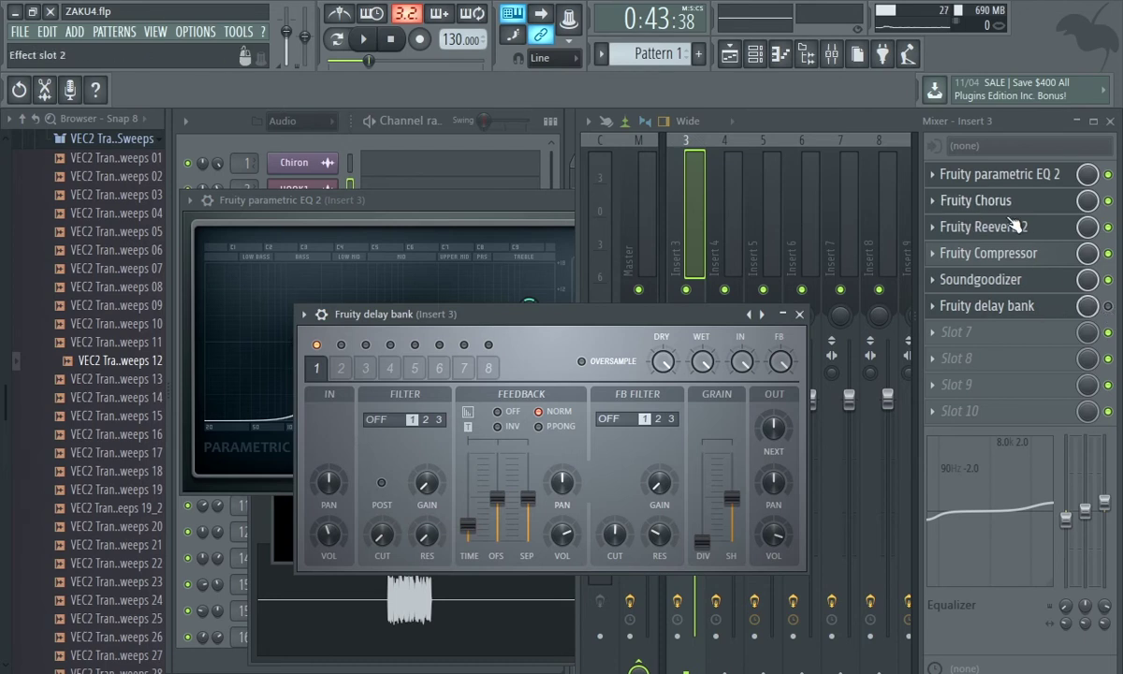
left_click(1037, 262)
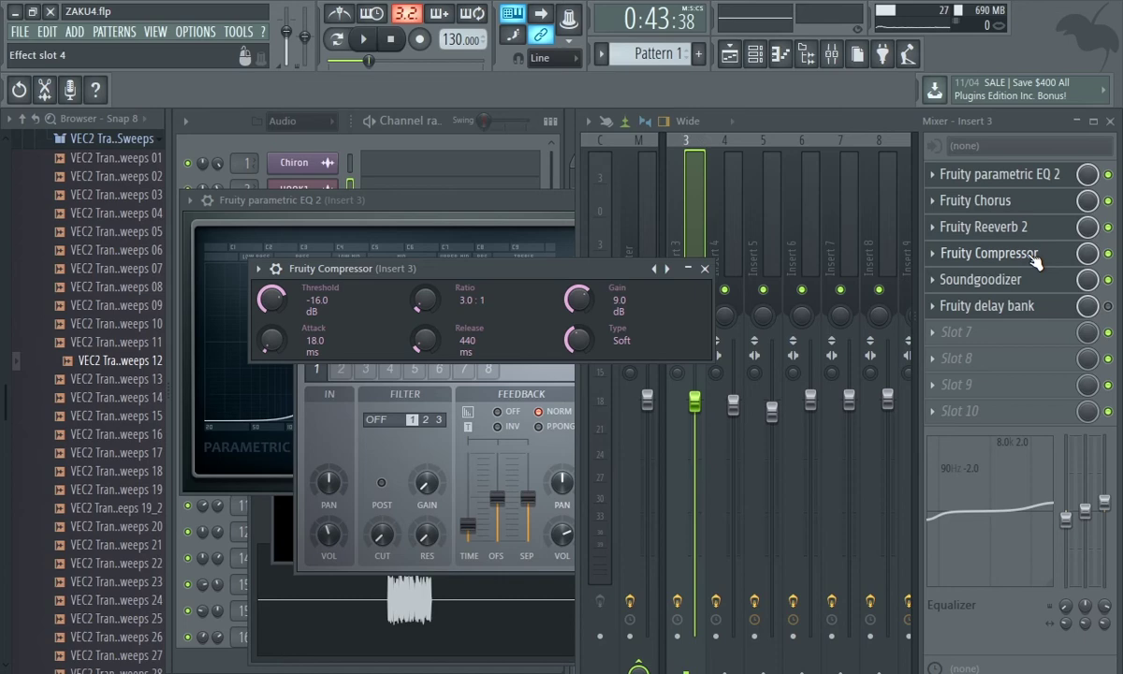
- Go back over Insert 3's parametric EQ and chorus, and examine the Fruity Reeverb 2 controls
left_click(991, 174)
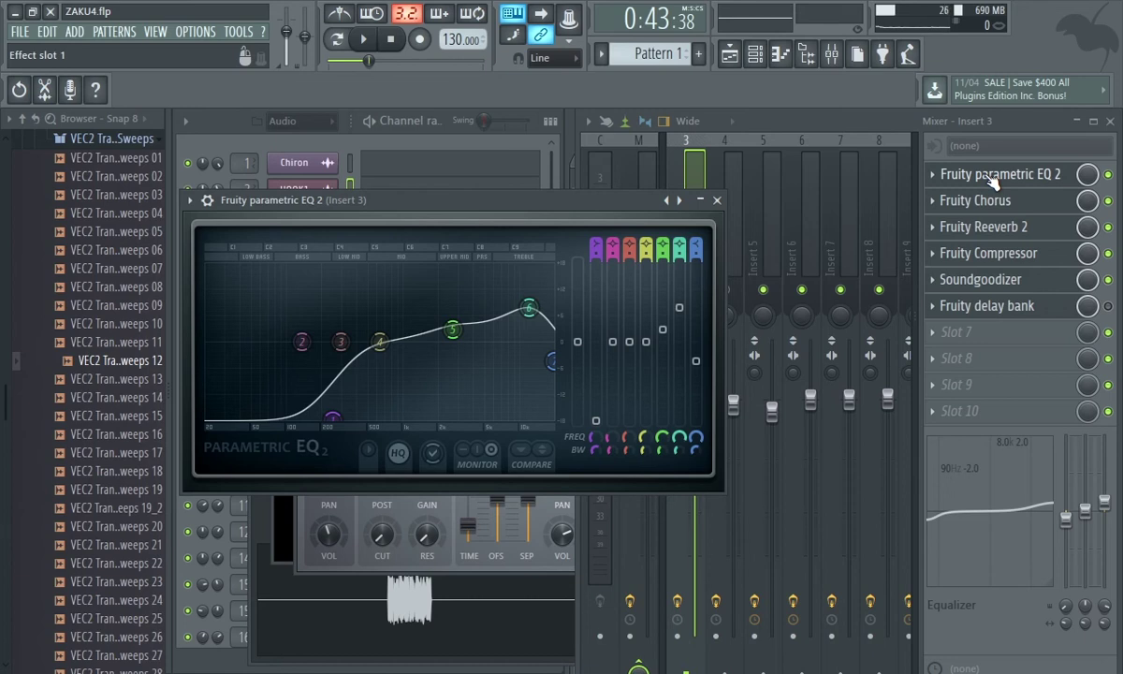
left_click(990, 226)
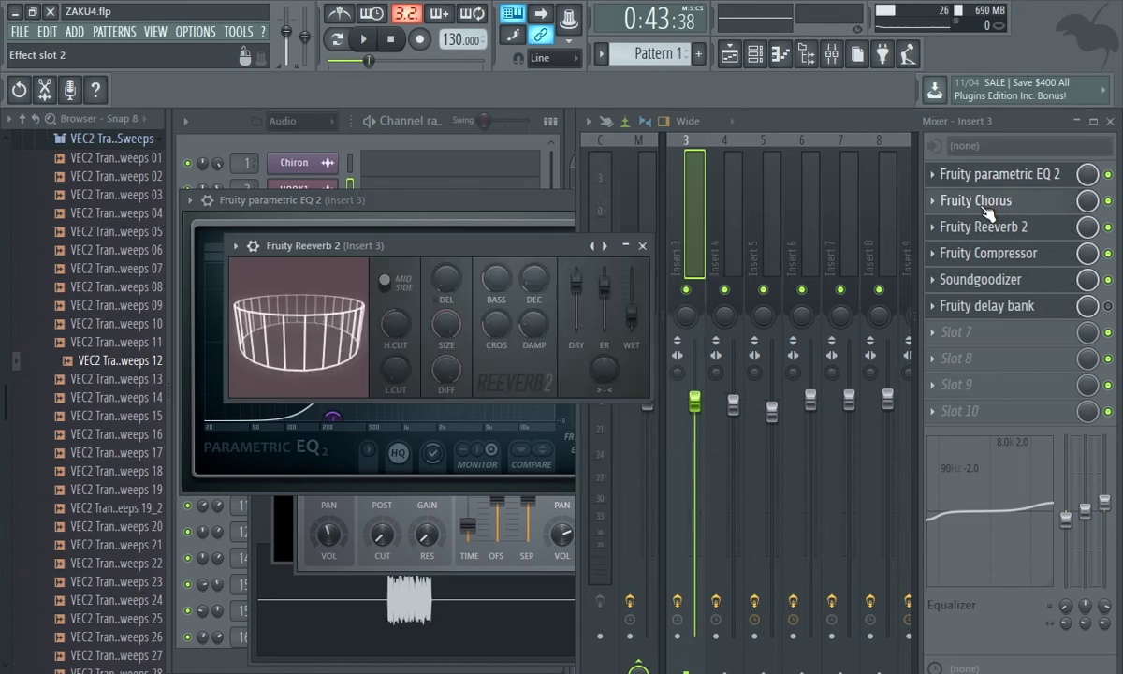
left_click(985, 202)
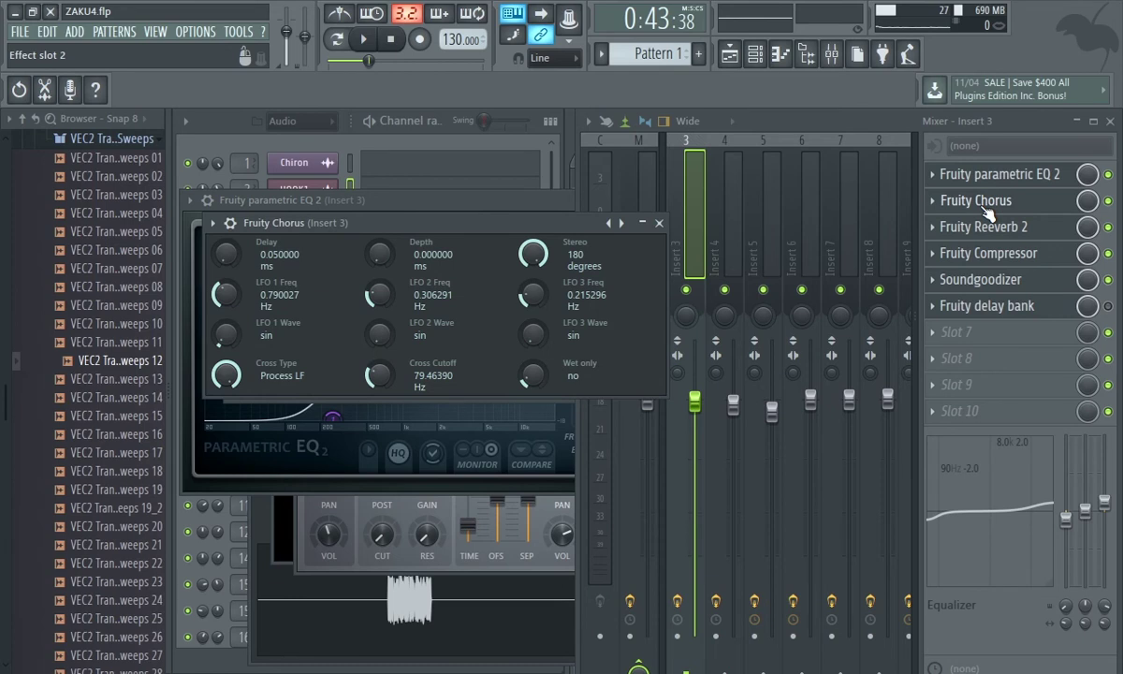
left_click(988, 231)
left_click(988, 230)
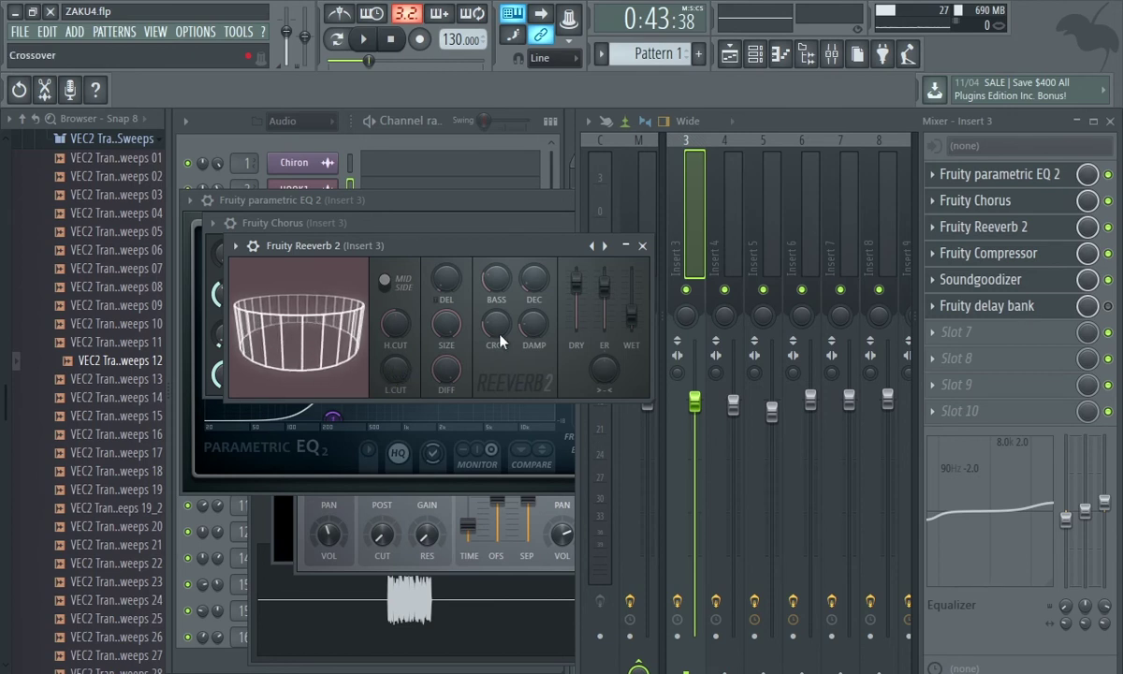
- Look through the available presets for Insert 3's Fruity Compressor without loading any of them
left_click(1047, 260)
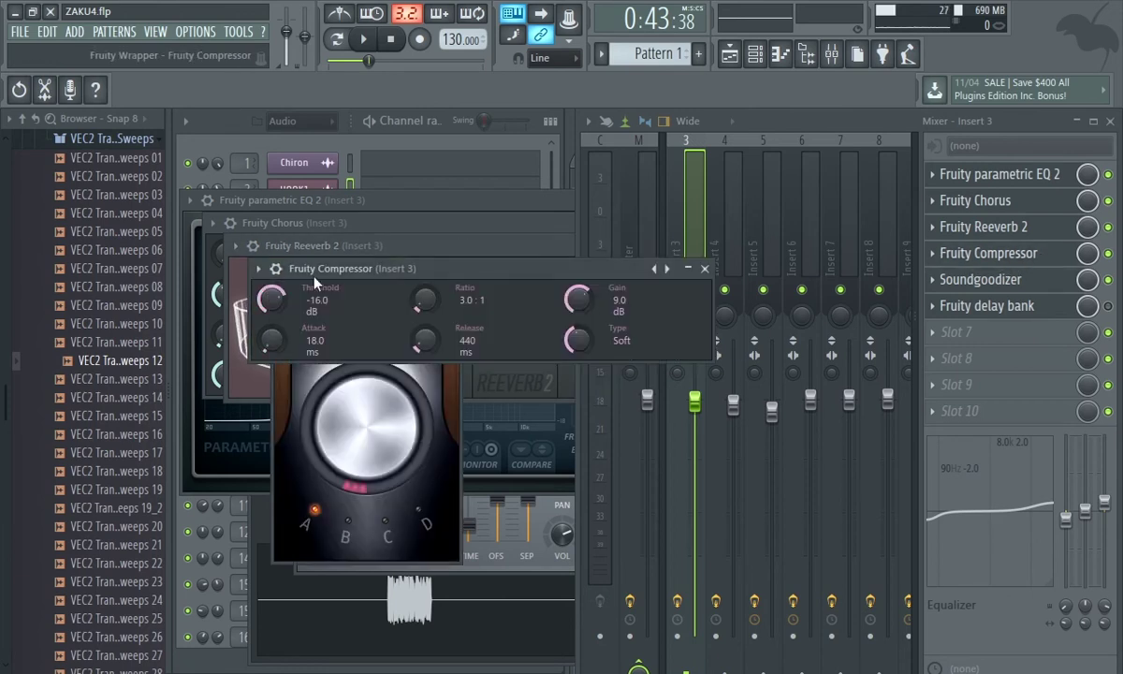
left_click(259, 268)
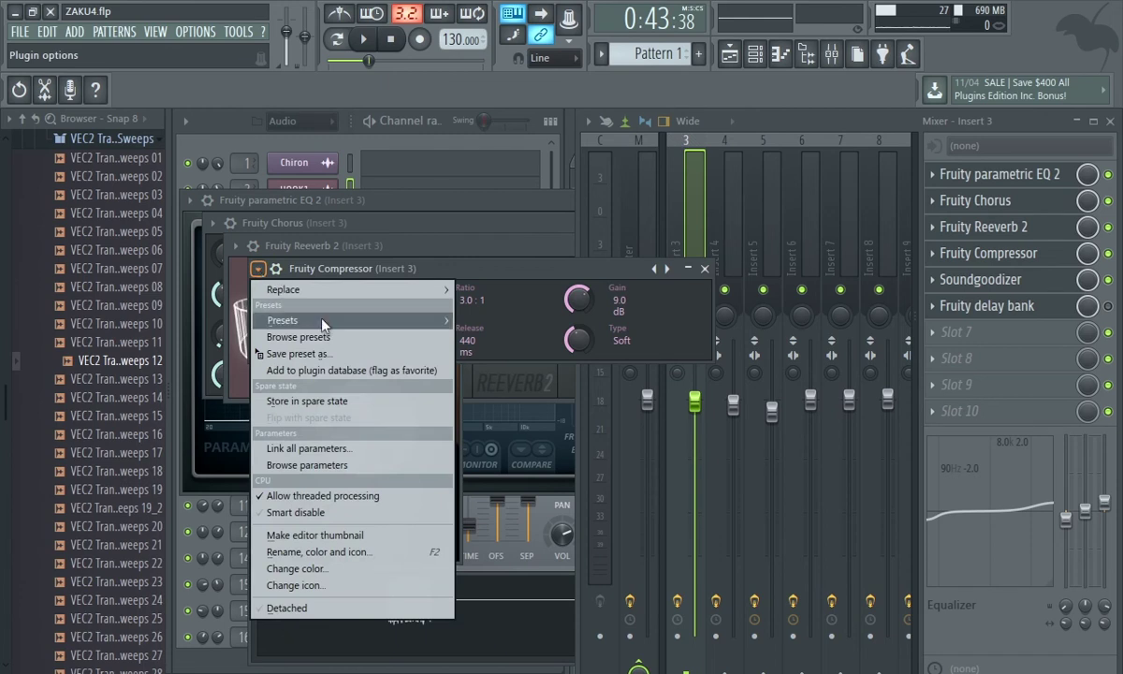
mouse_move(283, 320)
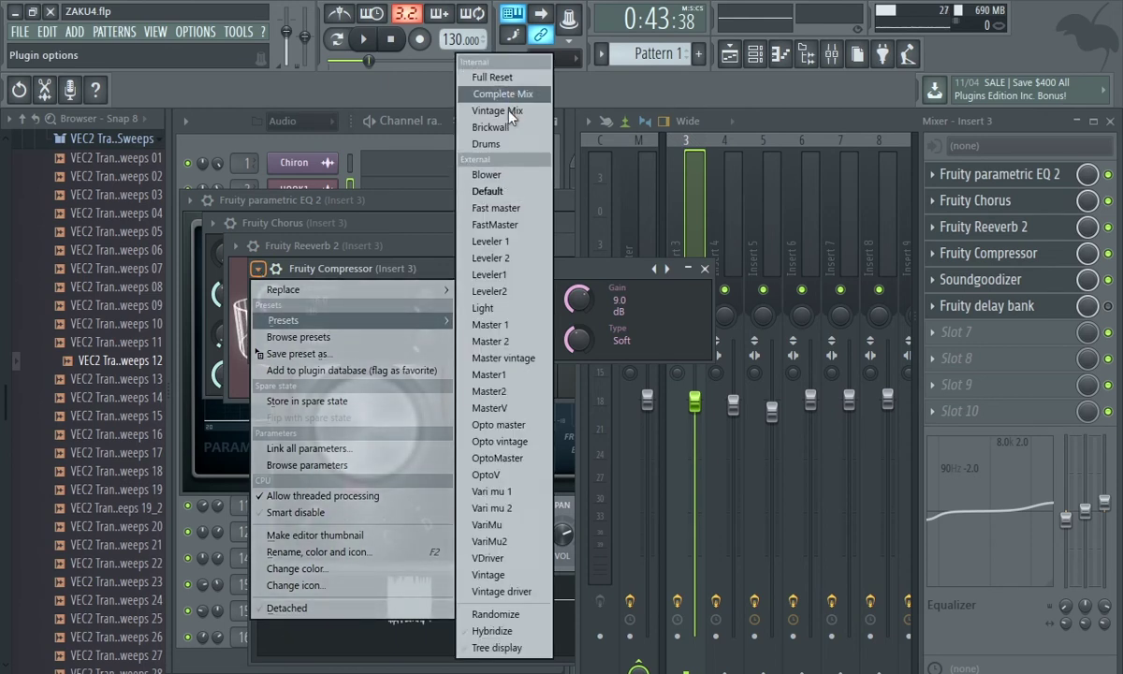
left_click(809, 121)
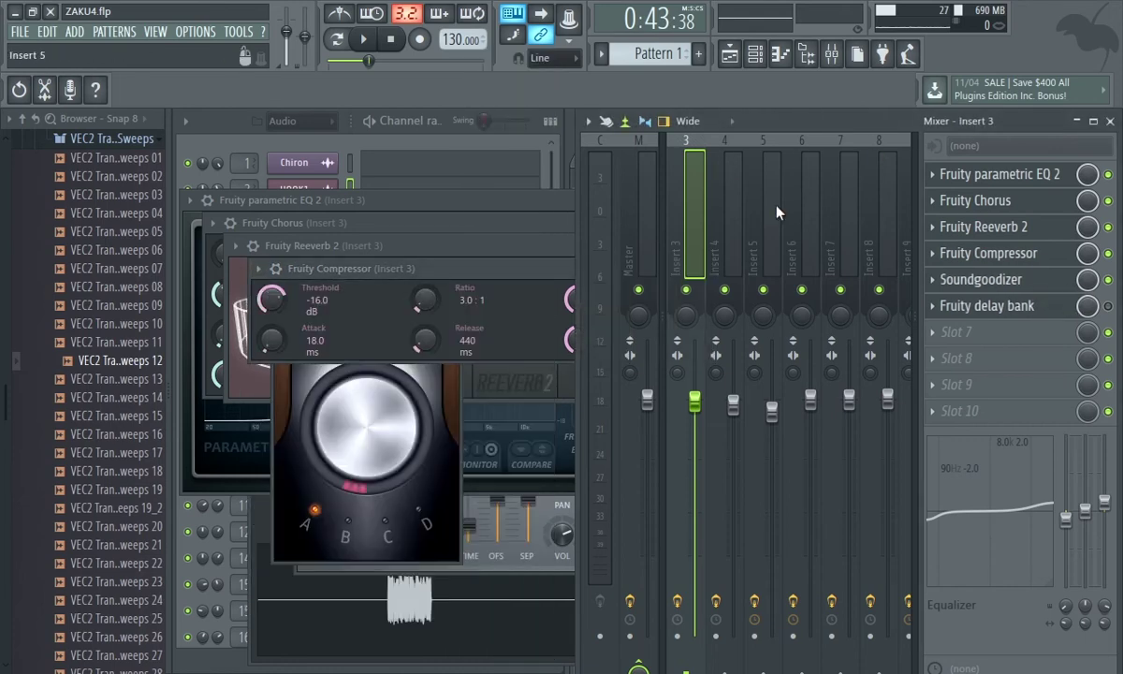
- Bring up the HOOK4 channel's Insert 4 effects, and check the on/off state of its Fruity Chorus
left_click(297, 138)
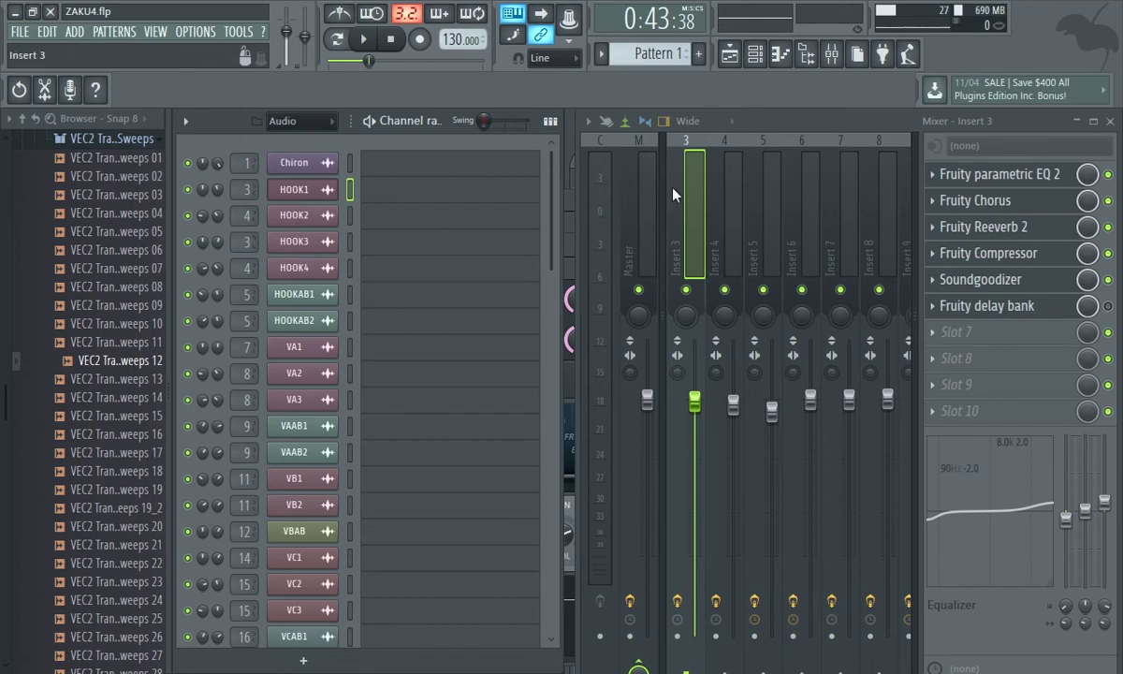
left_click(308, 273)
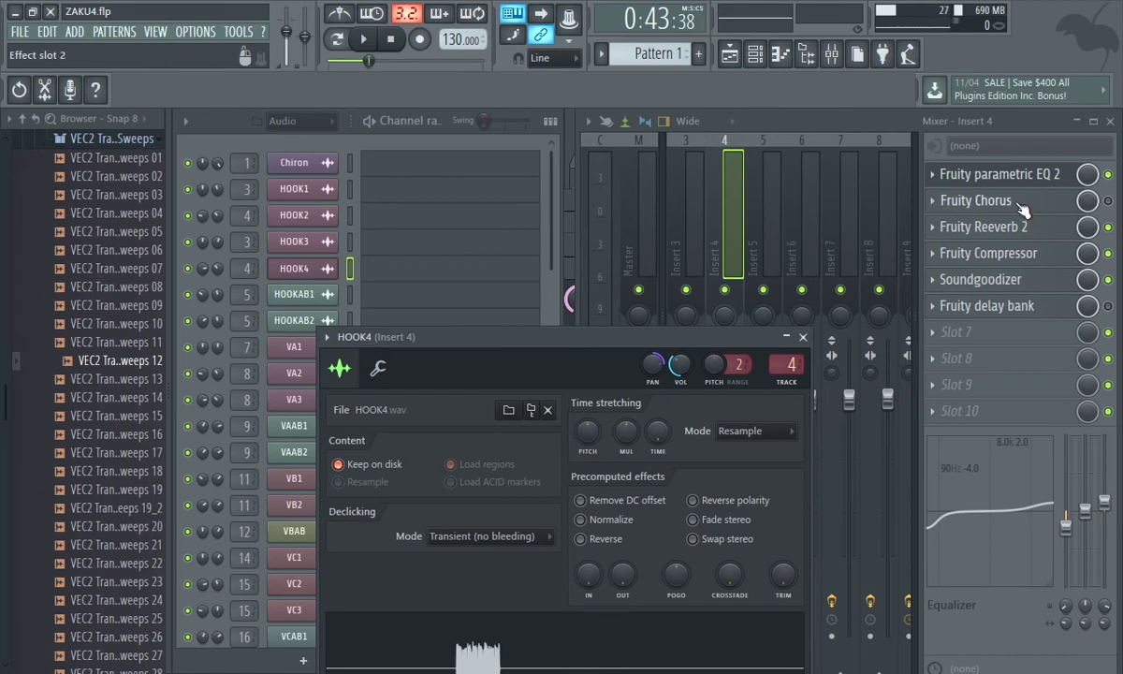
left_click(1107, 200)
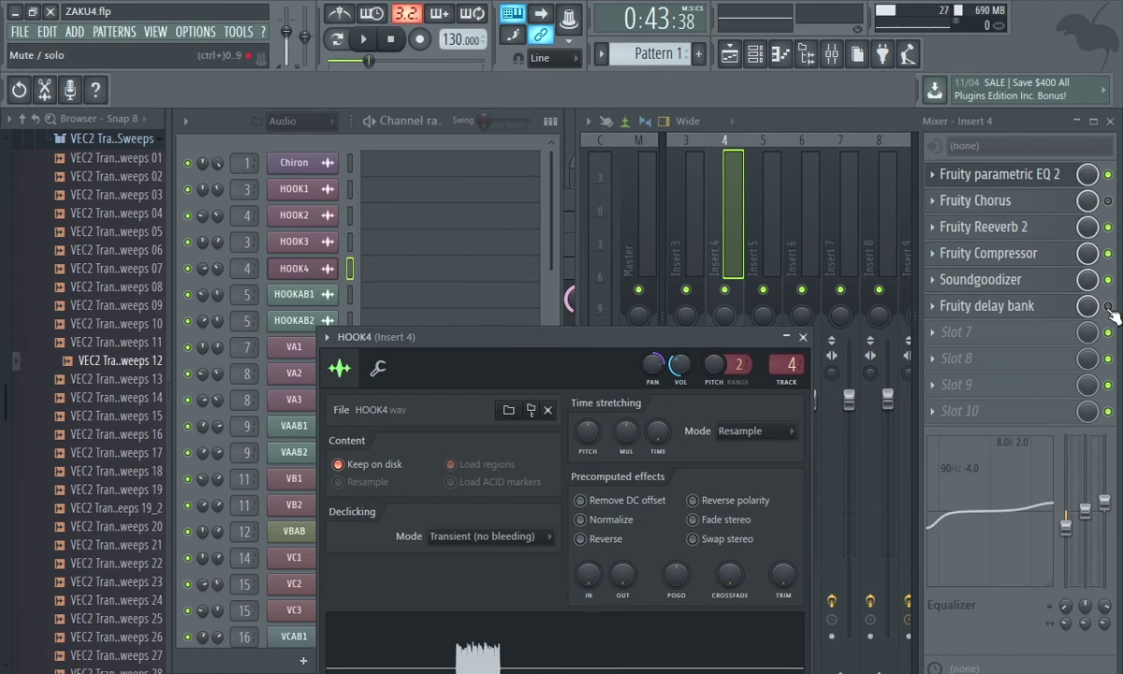
- Shift the band 1 low cut slightly higher in Insert 4's Fruity parametric EQ 2, and return to the channel list
left_click(1041, 178)
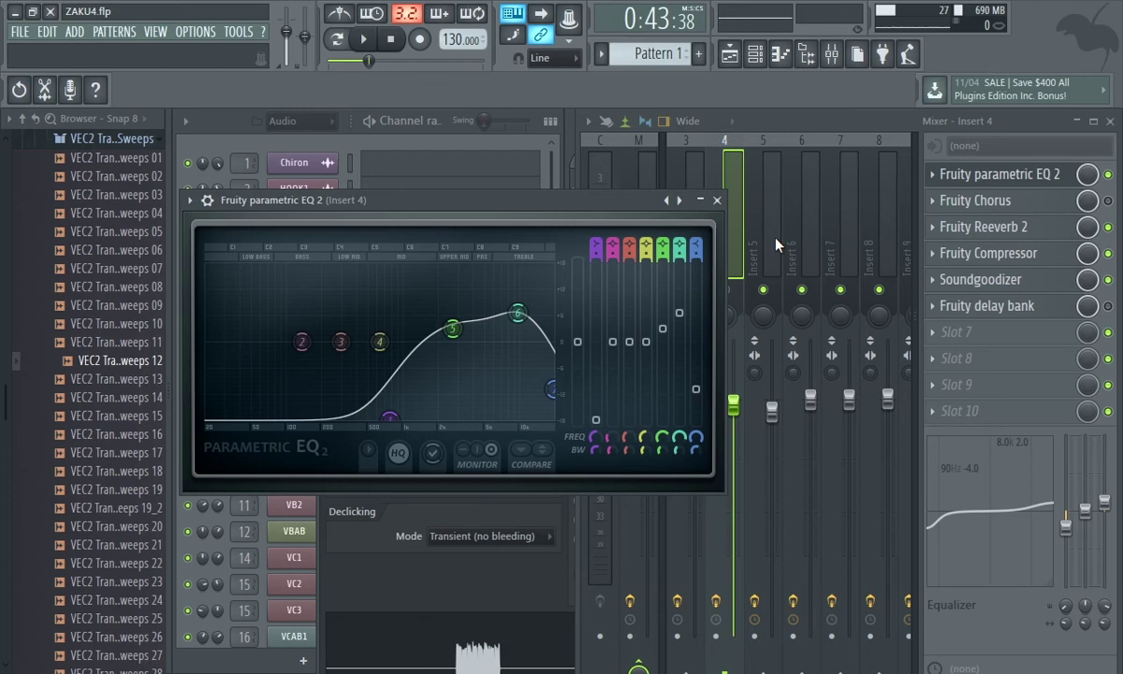
left_click_drag(399, 419, 404, 423)
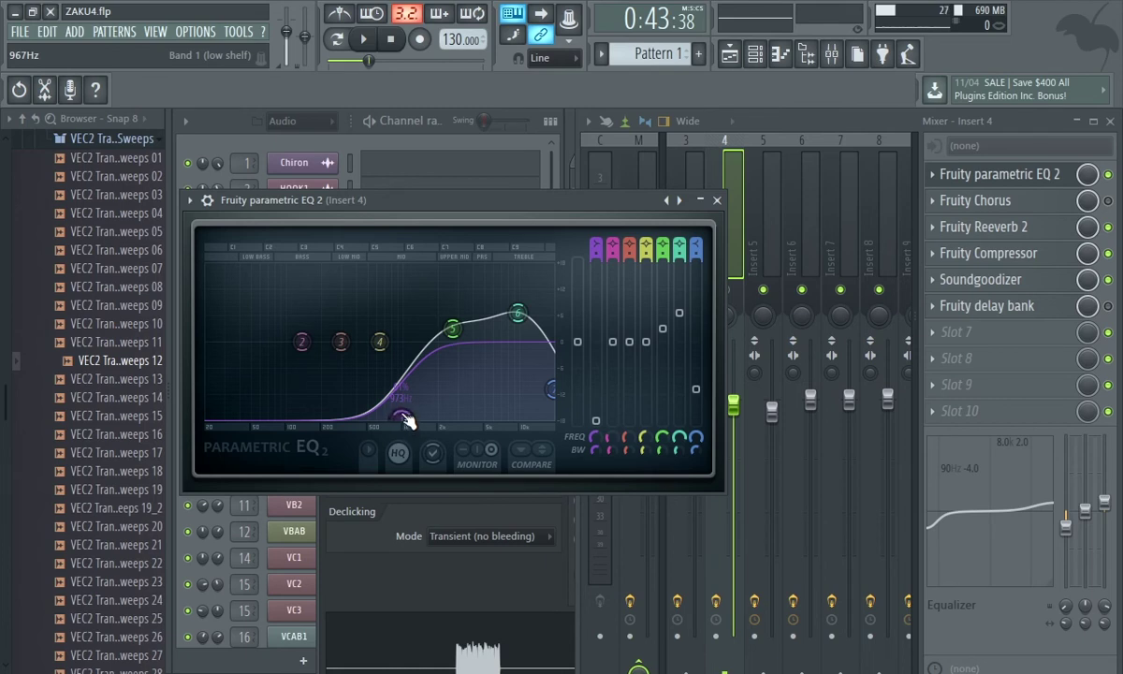
left_click_drag(406, 421, 399, 421)
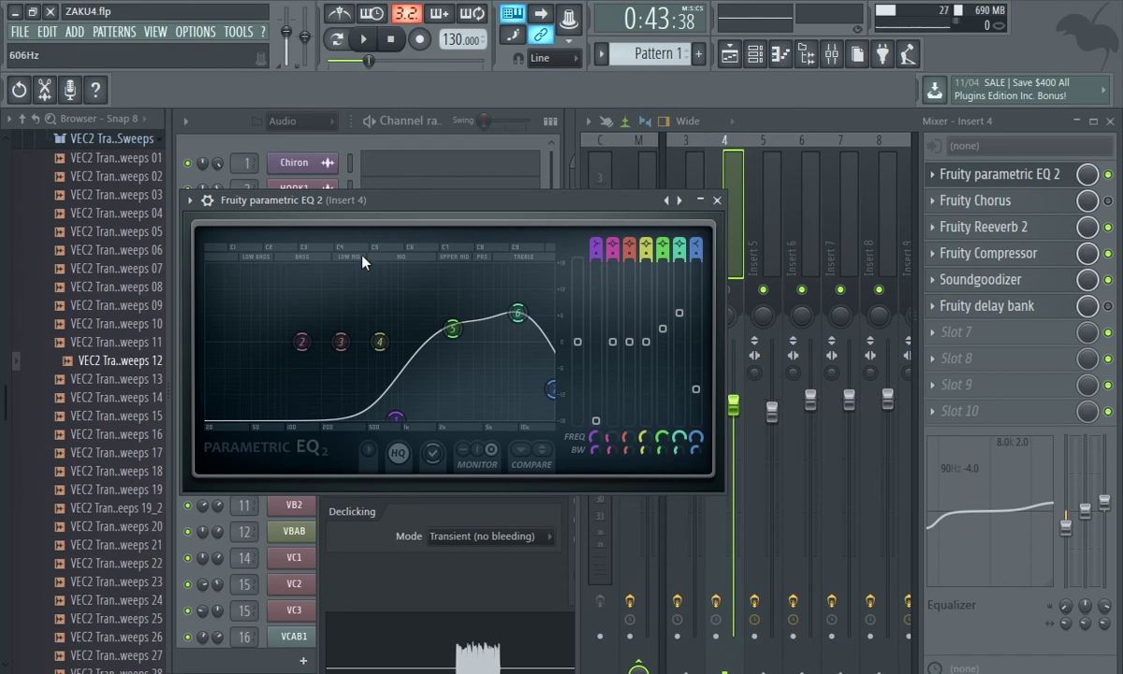
left_click(273, 148)
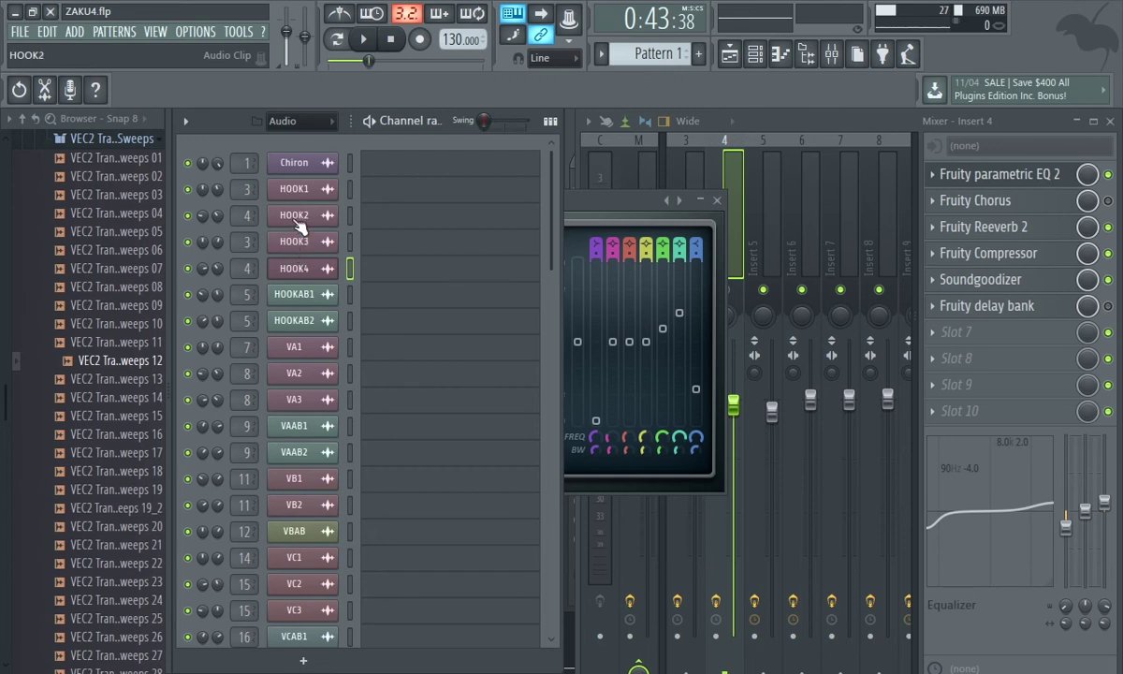
- Unmute the HOOKAB1 and HOOKAB2 tracks in the playlist, and play the hook together with its ad-libs from bar 24
left_click(303, 302)
left_click(728, 56)
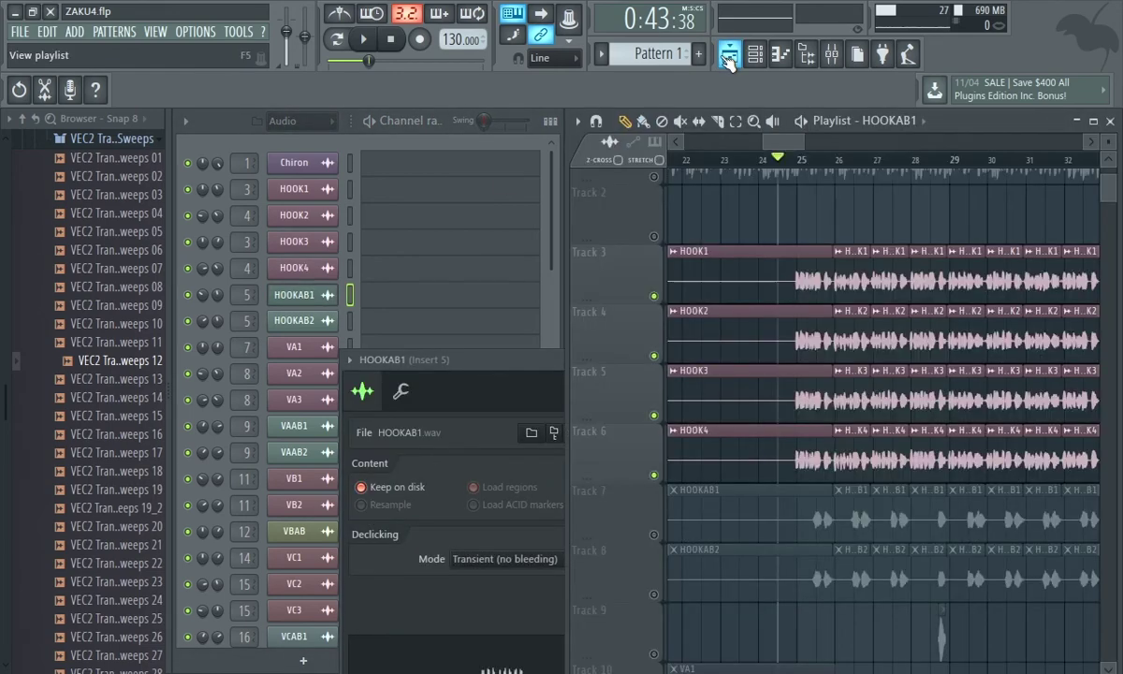
left_click(654, 535)
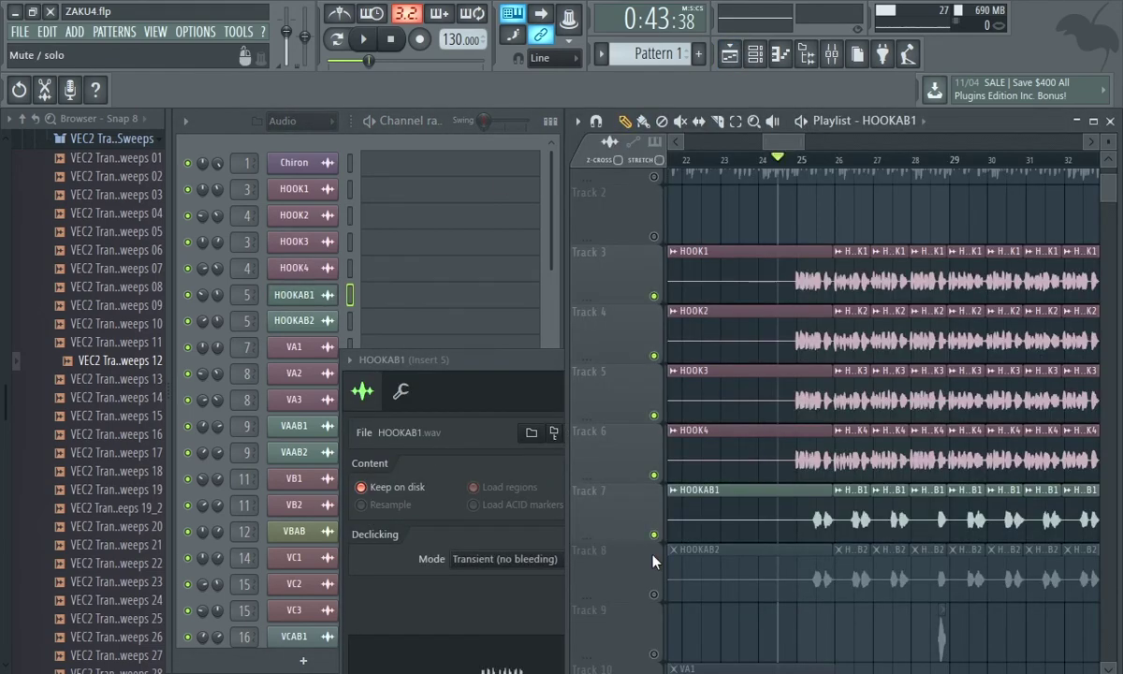
left_click(654, 593)
key("space")
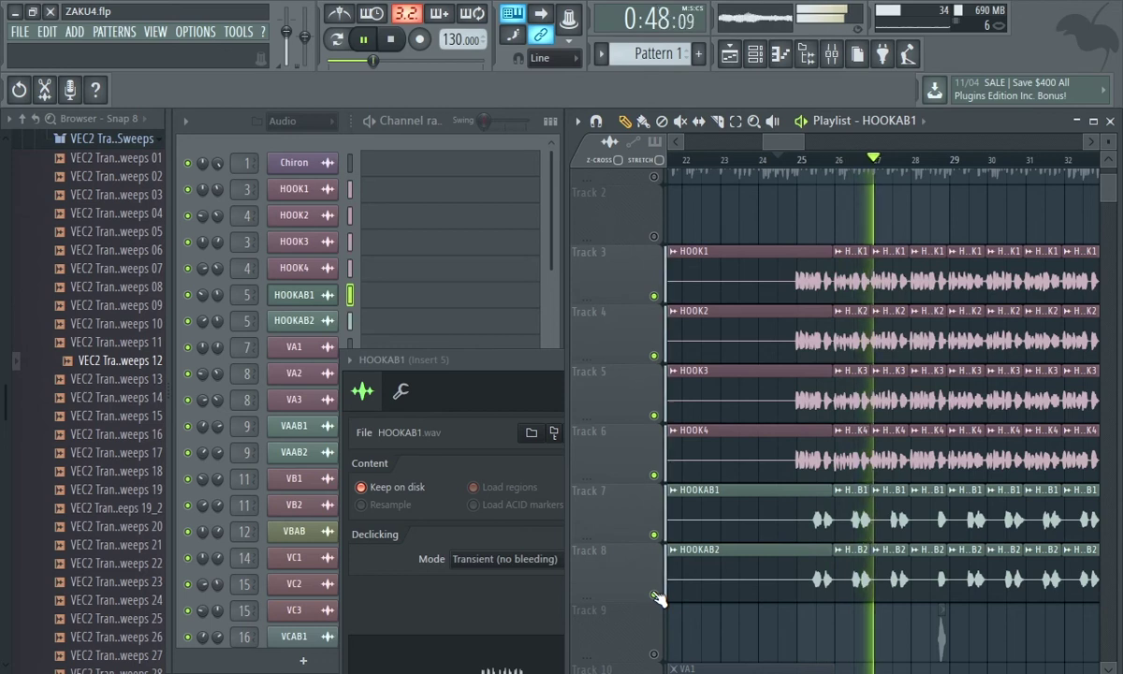
key("space")
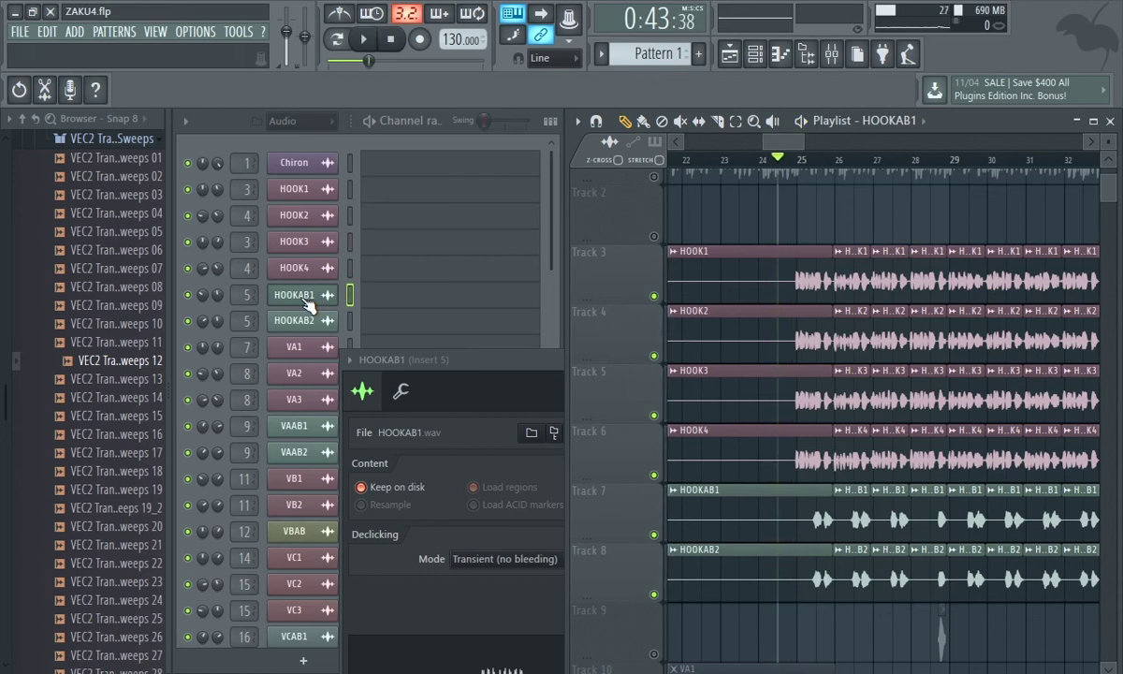
key("space")
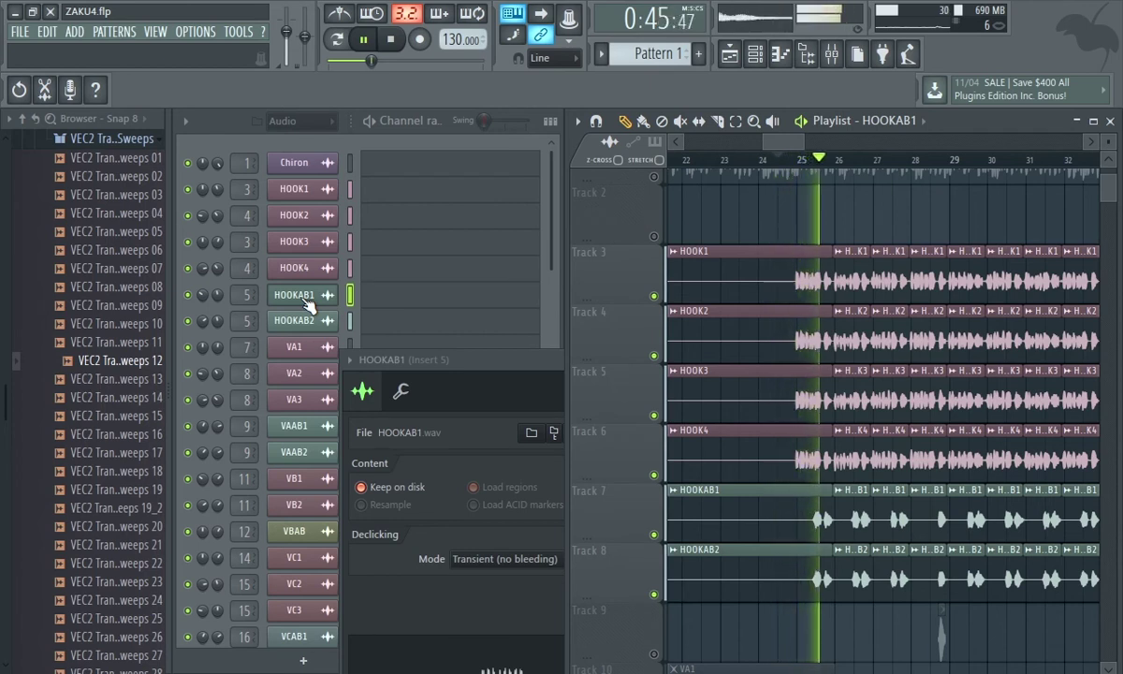
key("space")
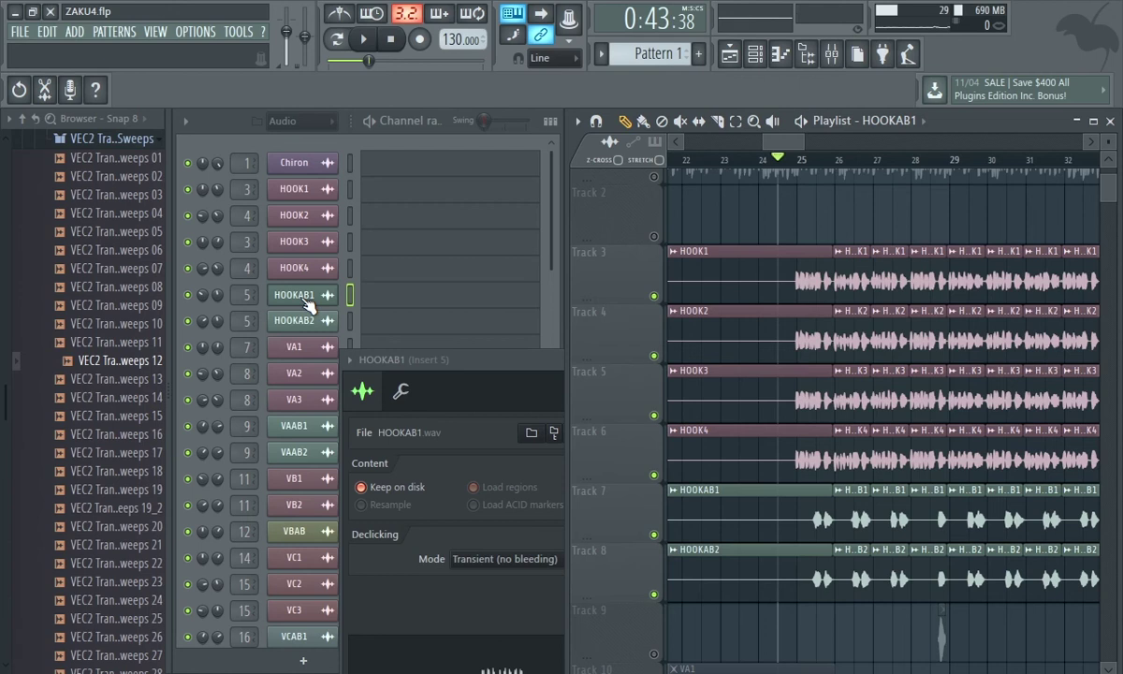
- Mute the HOOK1 to HOOK4 playlist tracks and play the HOOKAB1 and HOOKAB2 ad-libs on their own
left_click(653, 475)
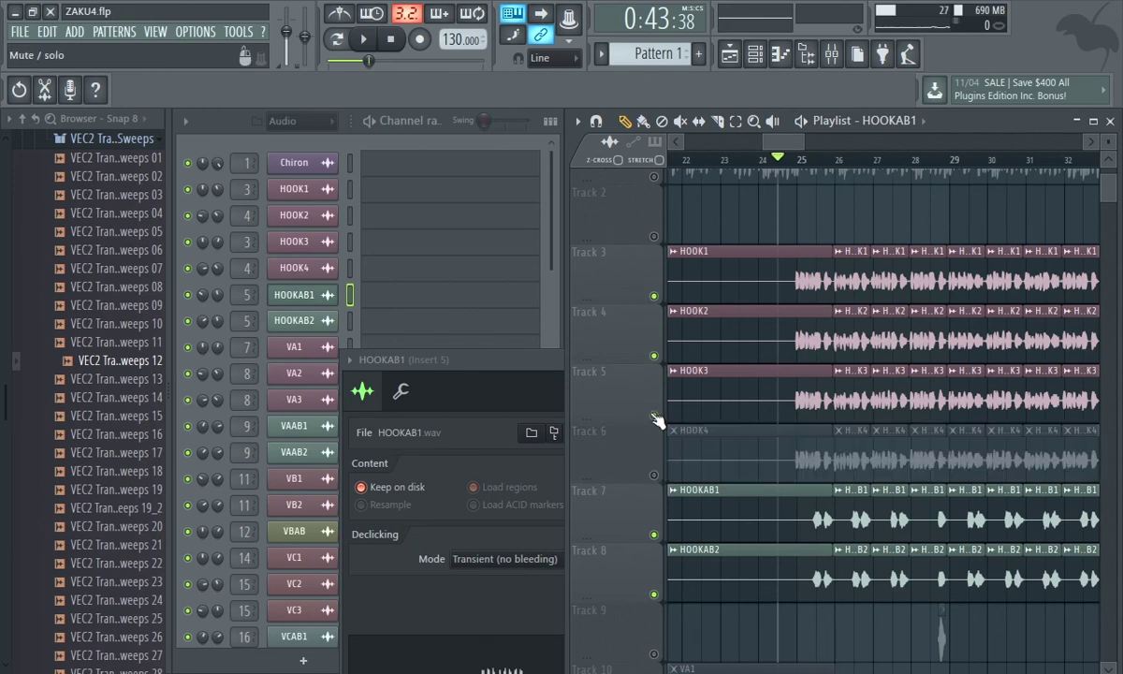
left_click(654, 415)
left_click(653, 354)
left_click(658, 299)
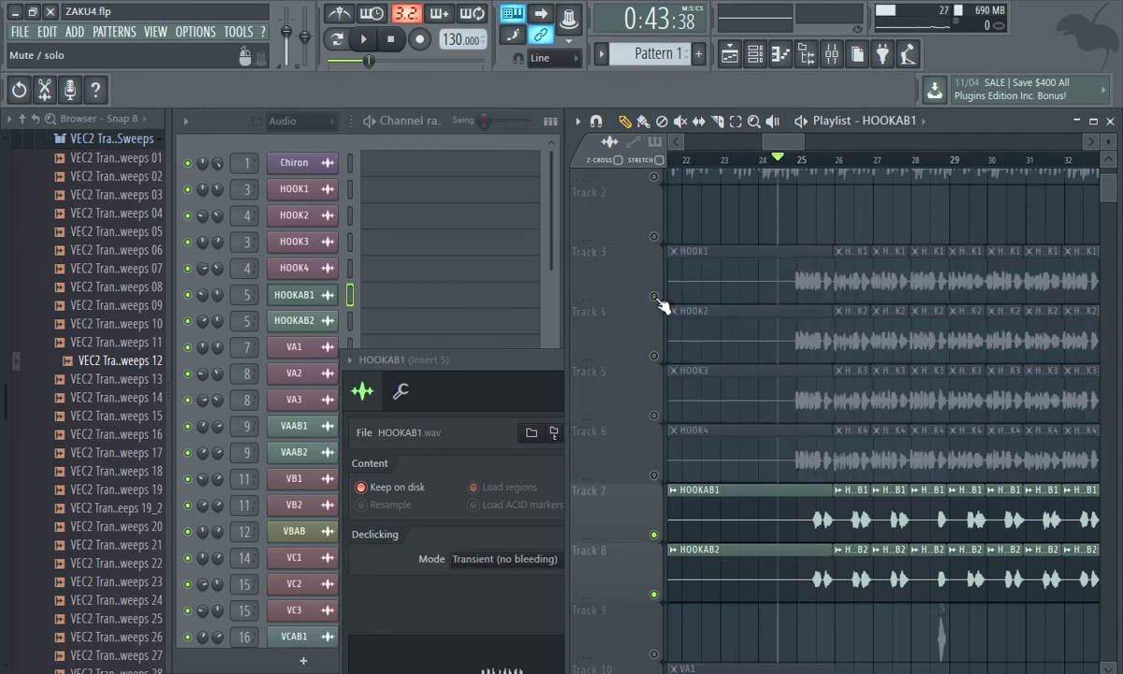
key("space")
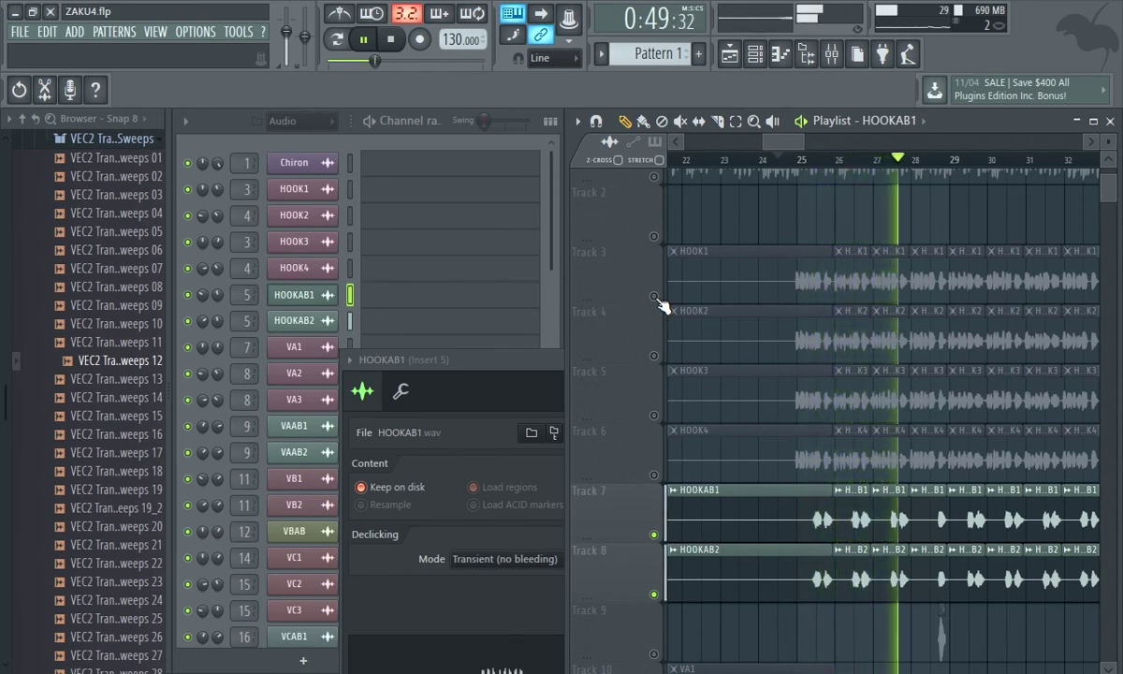
- Bring up the HOOKAB1 channel's Insert 5 effects in the mixer while the ad-libs play, and stop playback
left_click(297, 294)
left_click(298, 295)
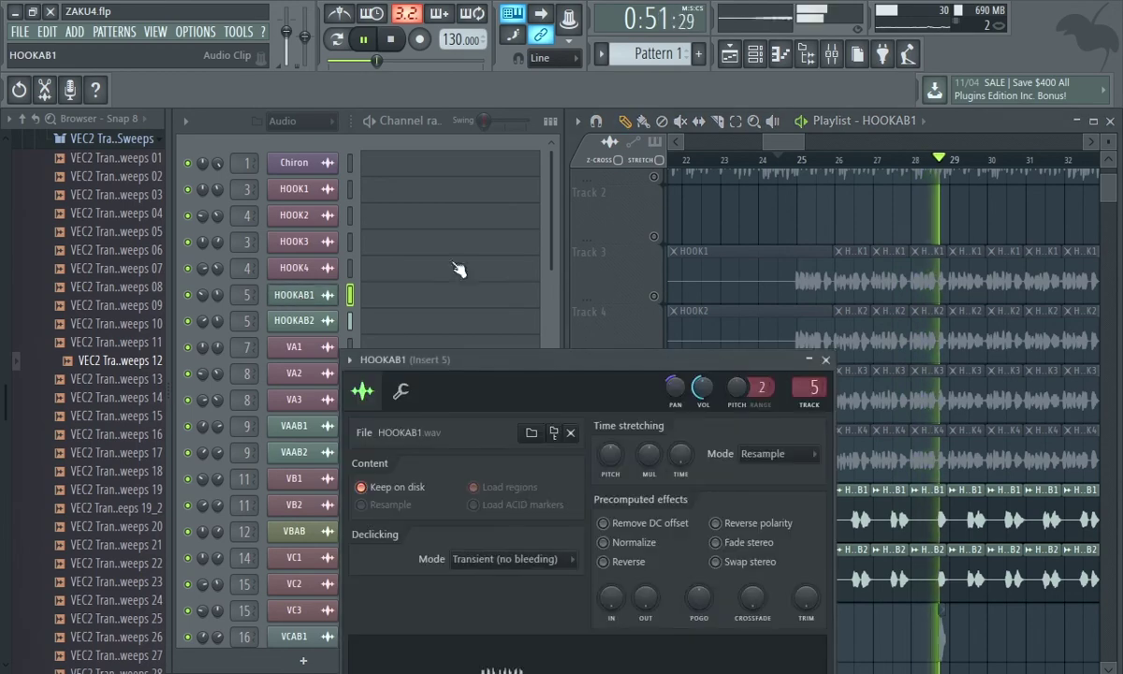
left_click(832, 54)
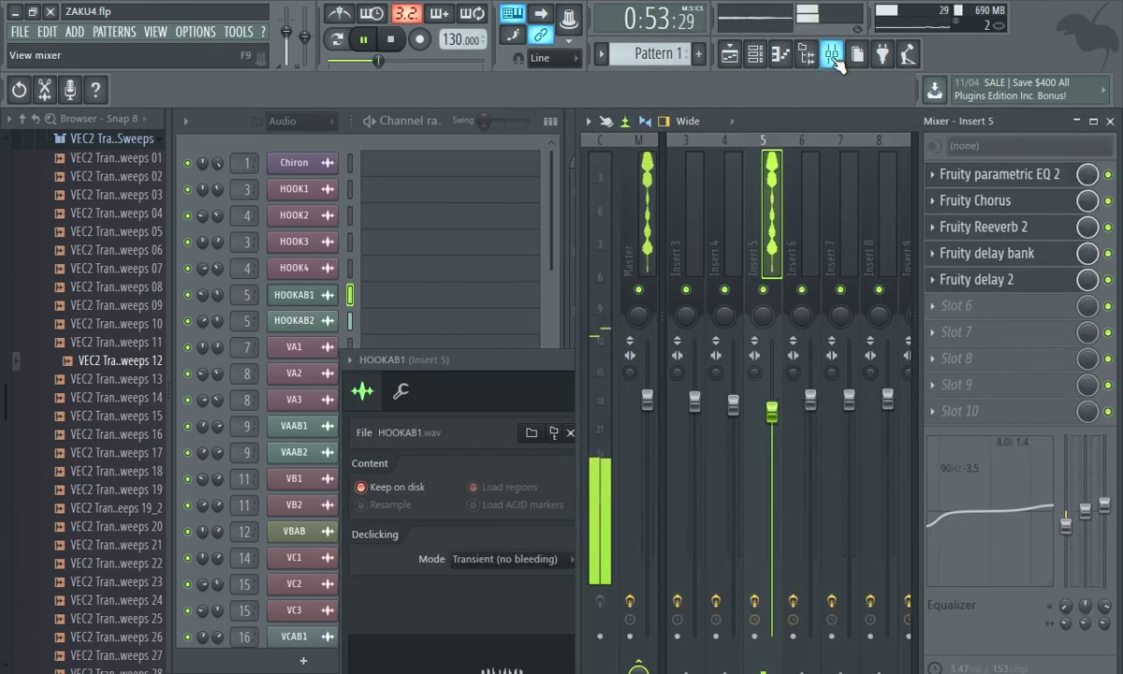
key("space")
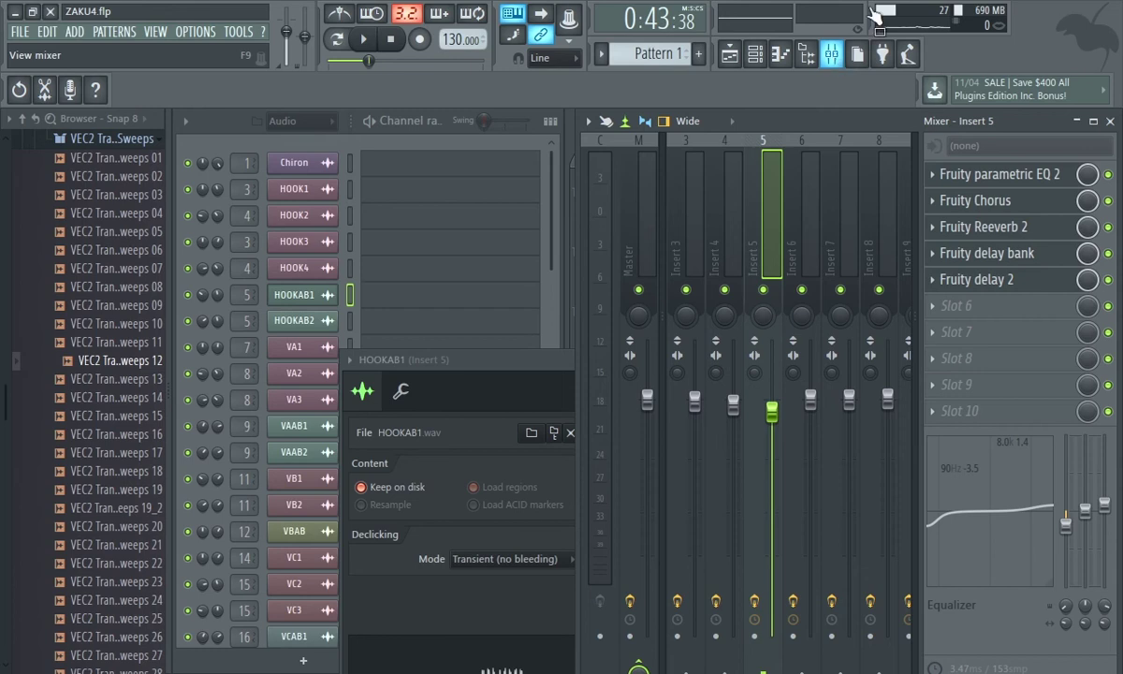
- Show Insert 5's Fruity delay bank and Fruity delay 2 together, arranging them so the controls of both can be examined
left_click(1025, 271)
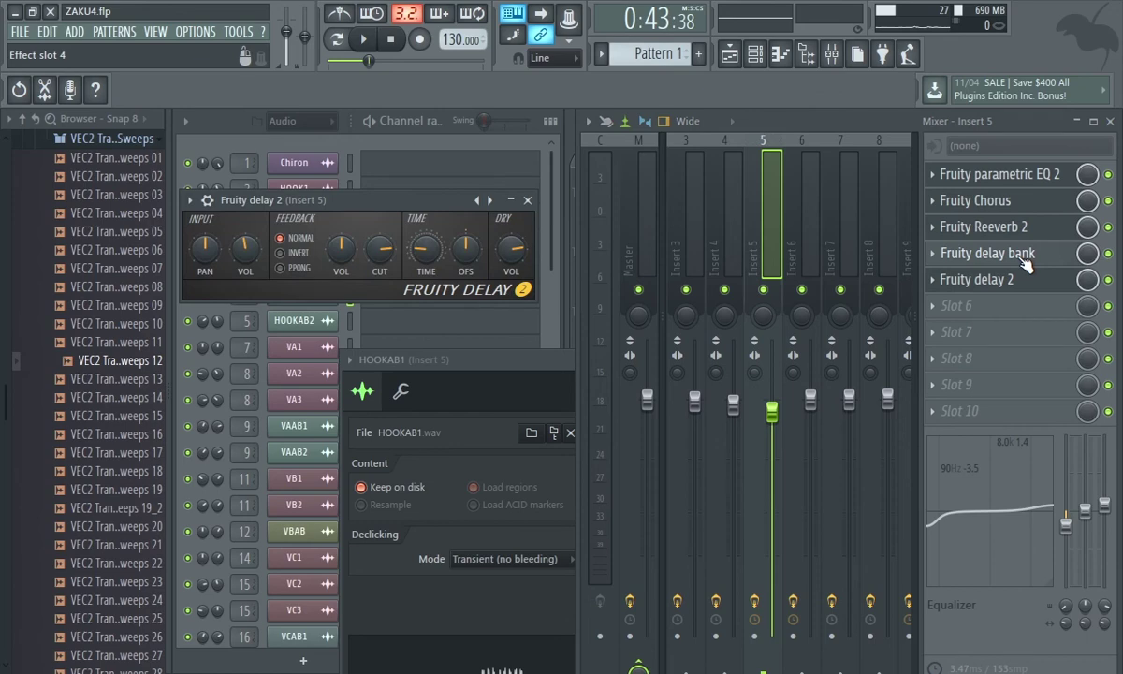
left_click(1008, 282)
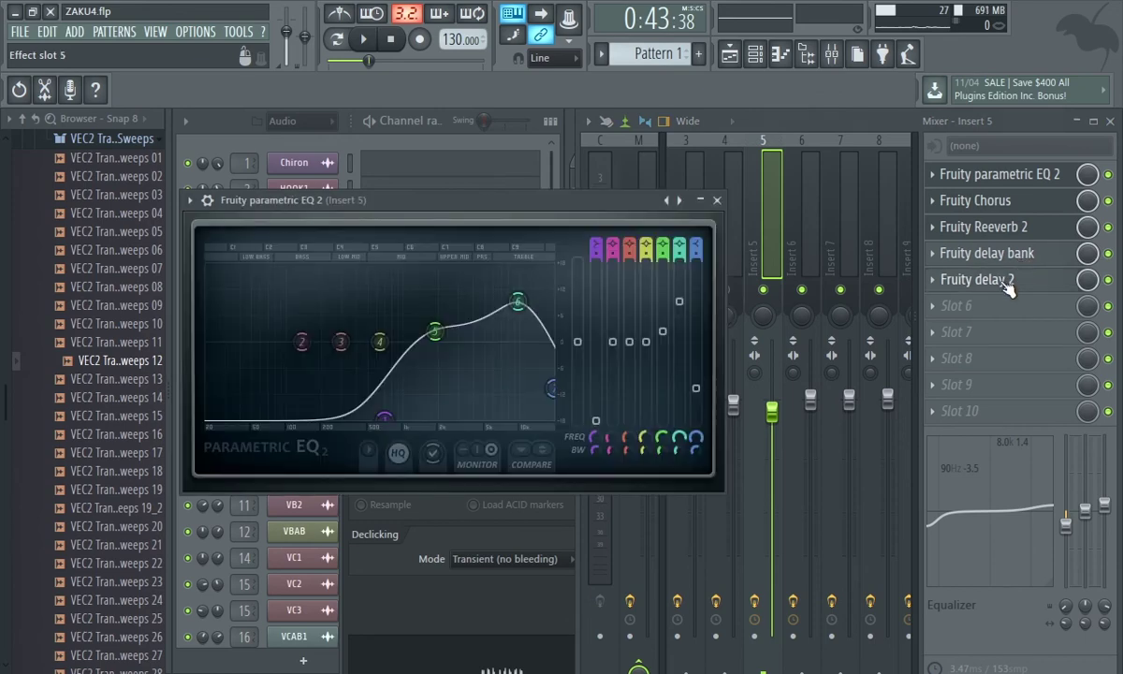
left_click(1005, 283)
left_click(990, 258)
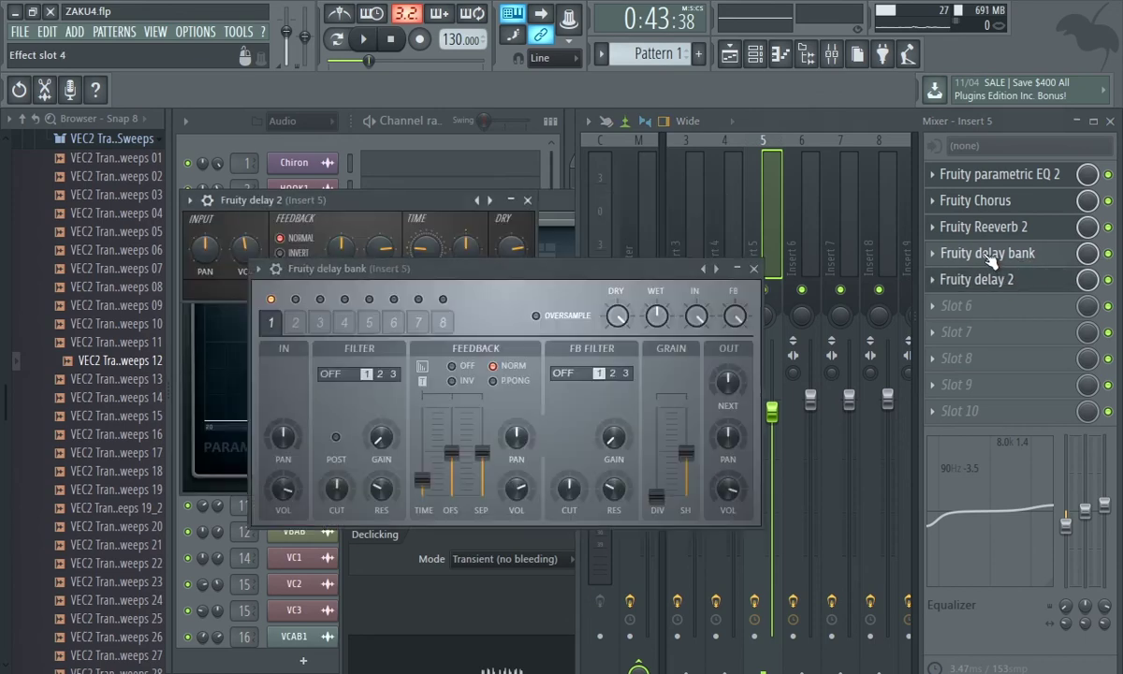
left_click_drag(547, 280, 547, 297)
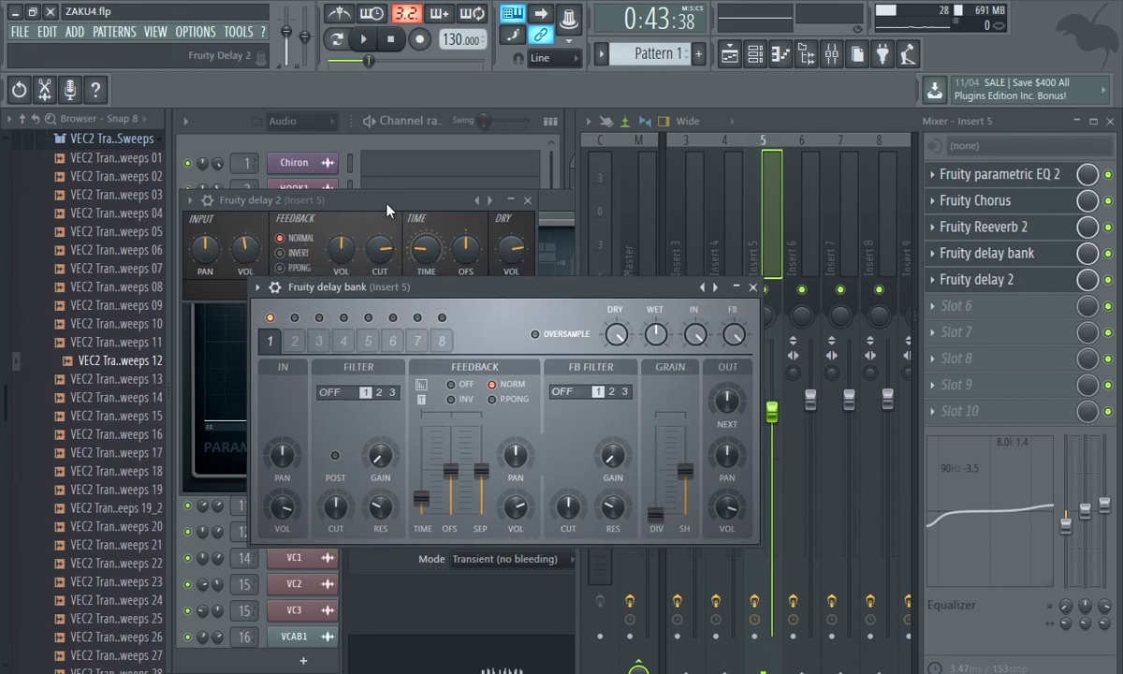
left_click_drag(386, 209, 419, 182)
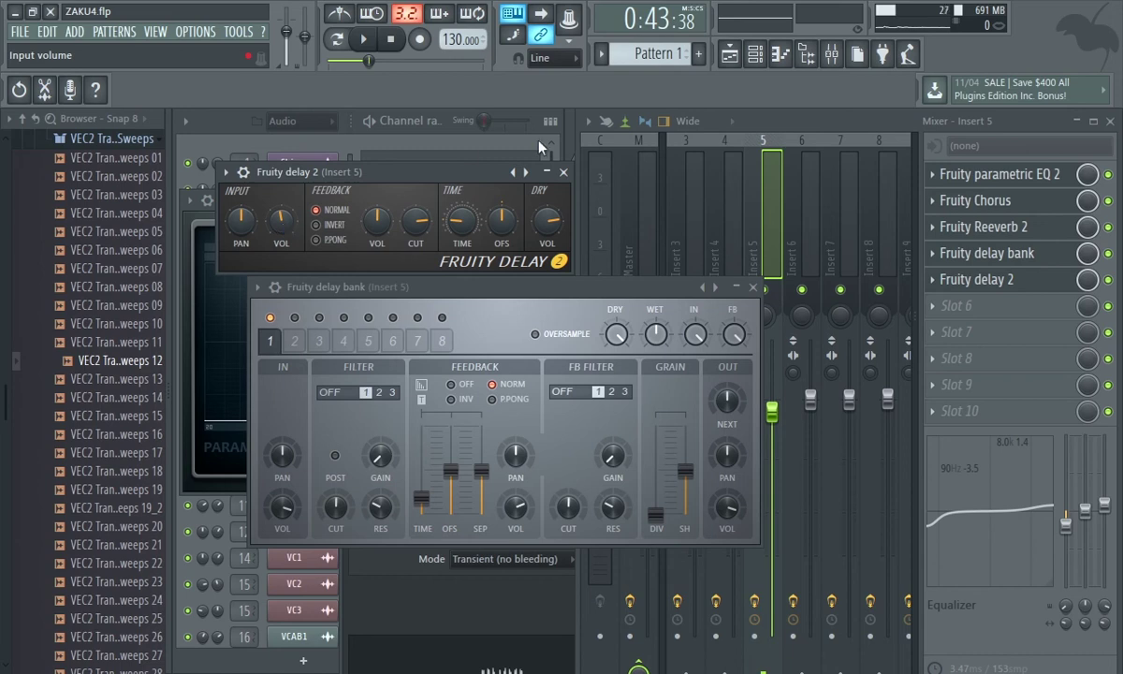
- Compare the settings of Insert 5's Fruity delay bank and Fruity delay 2 once more, and close both delays
left_click(999, 281)
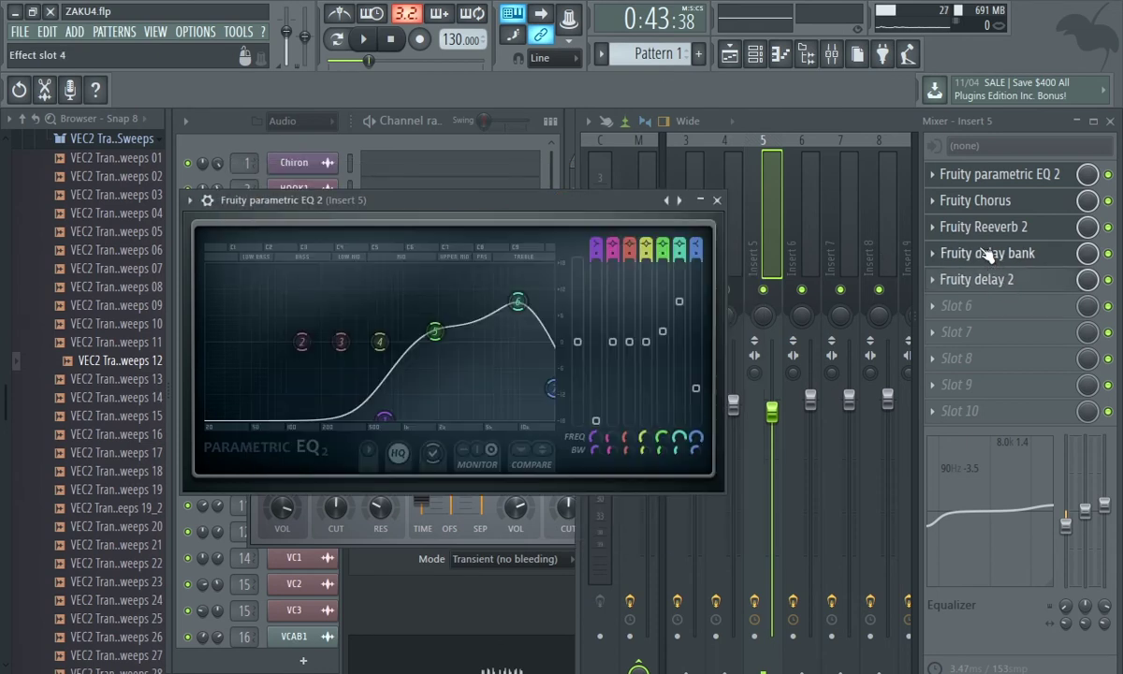
left_click(987, 254)
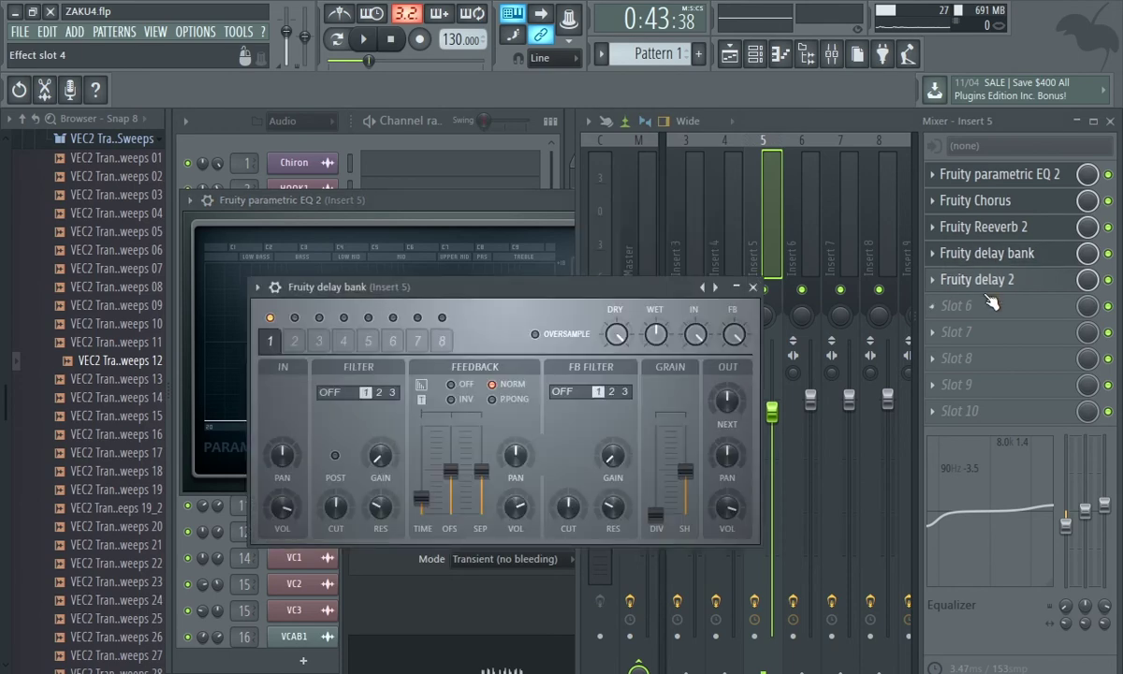
left_click(964, 279)
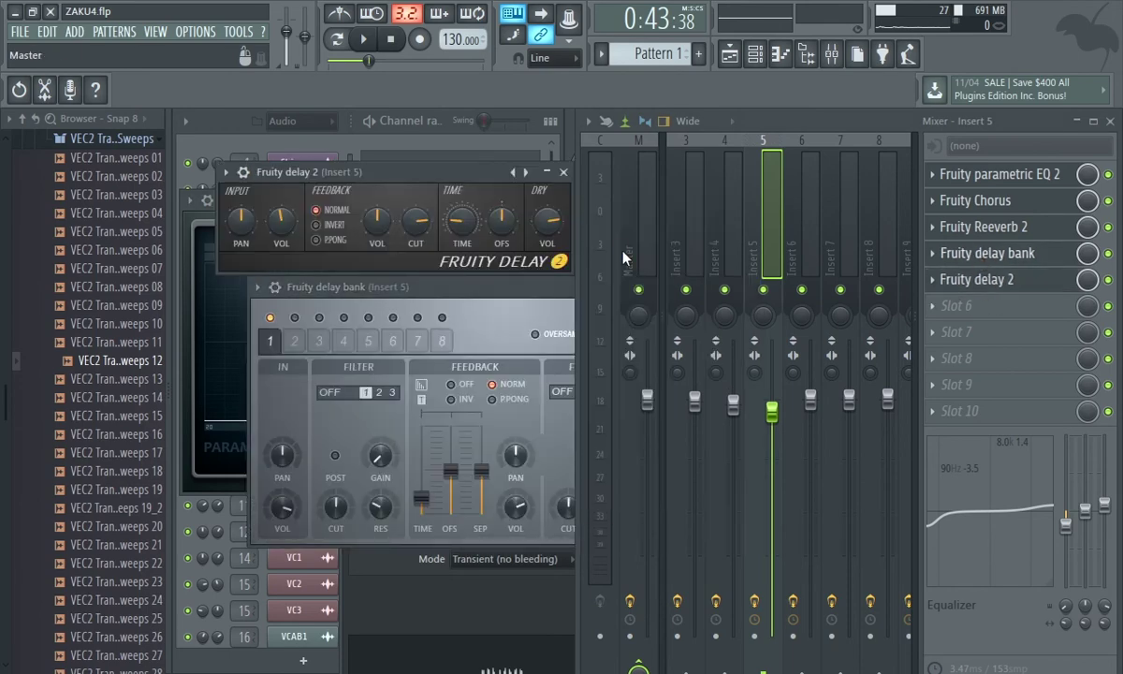
left_click_drag(441, 167, 414, 147)
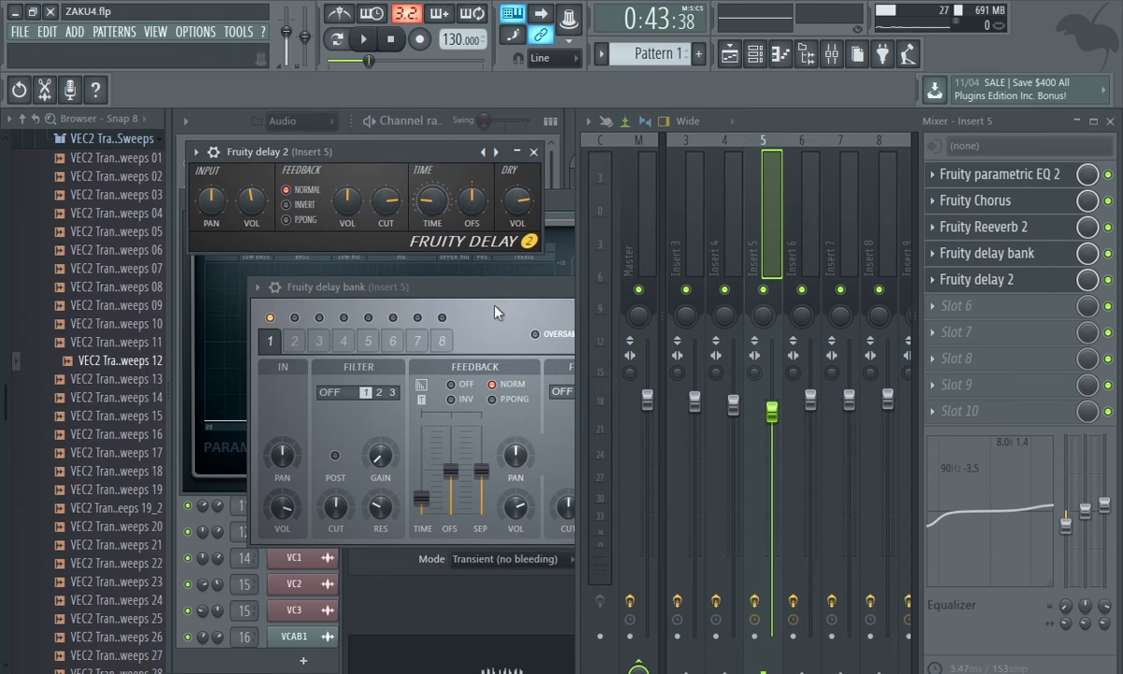
left_click_drag(475, 291, 423, 292)
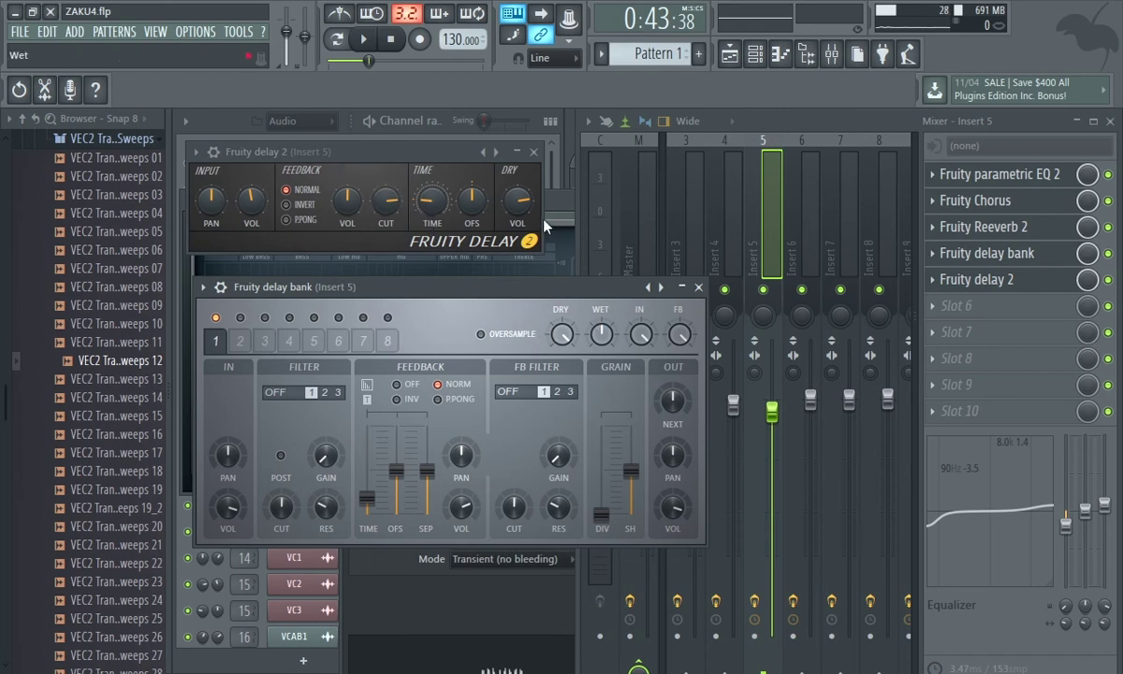
left_click(698, 288)
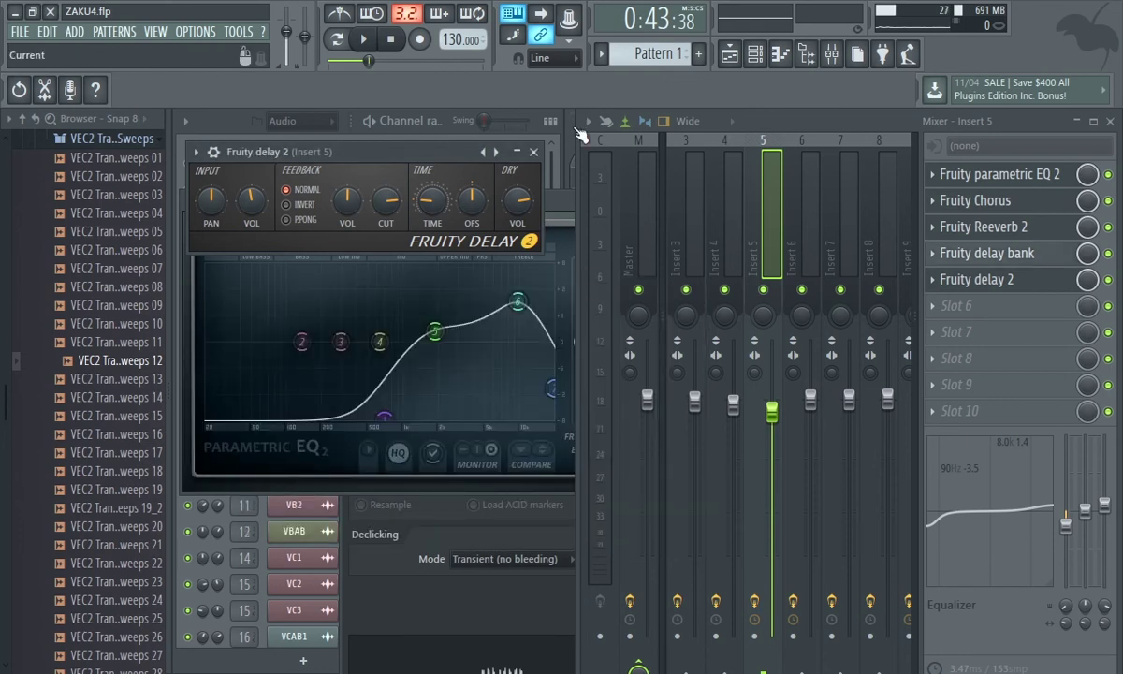
left_click(534, 151)
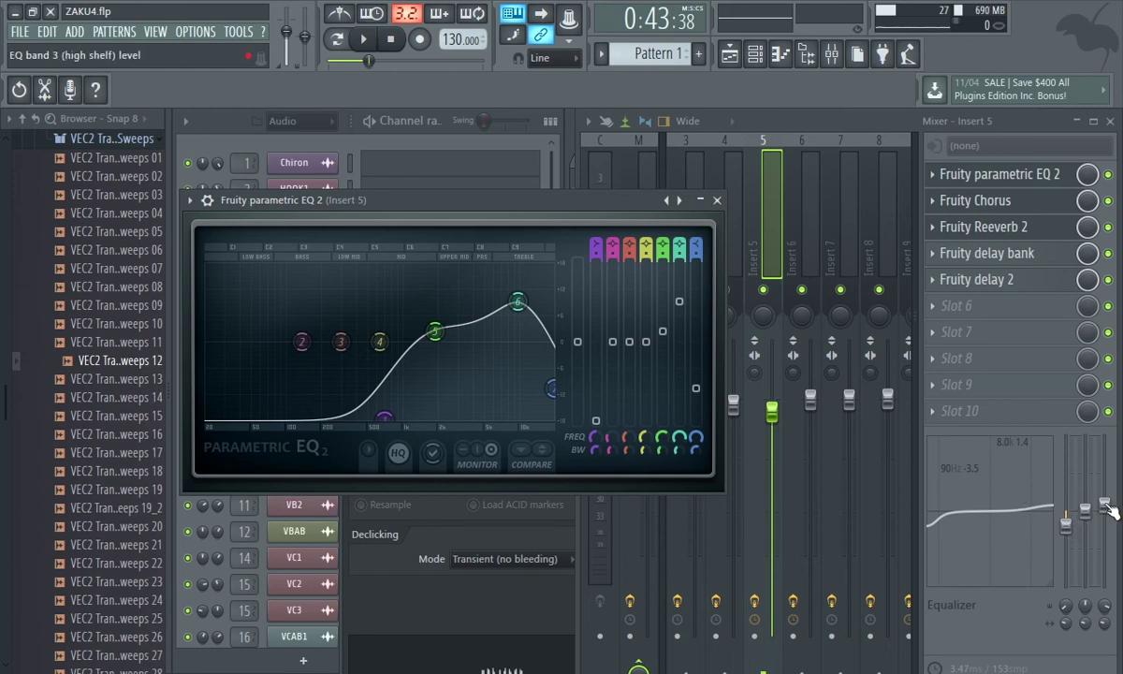
- Examine Insert 5's Fruity parametric EQ 2 curve, Fruity Chorus settings and mixer equalizer levels, and return to the channel list
left_click(1022, 177)
left_click(1027, 177)
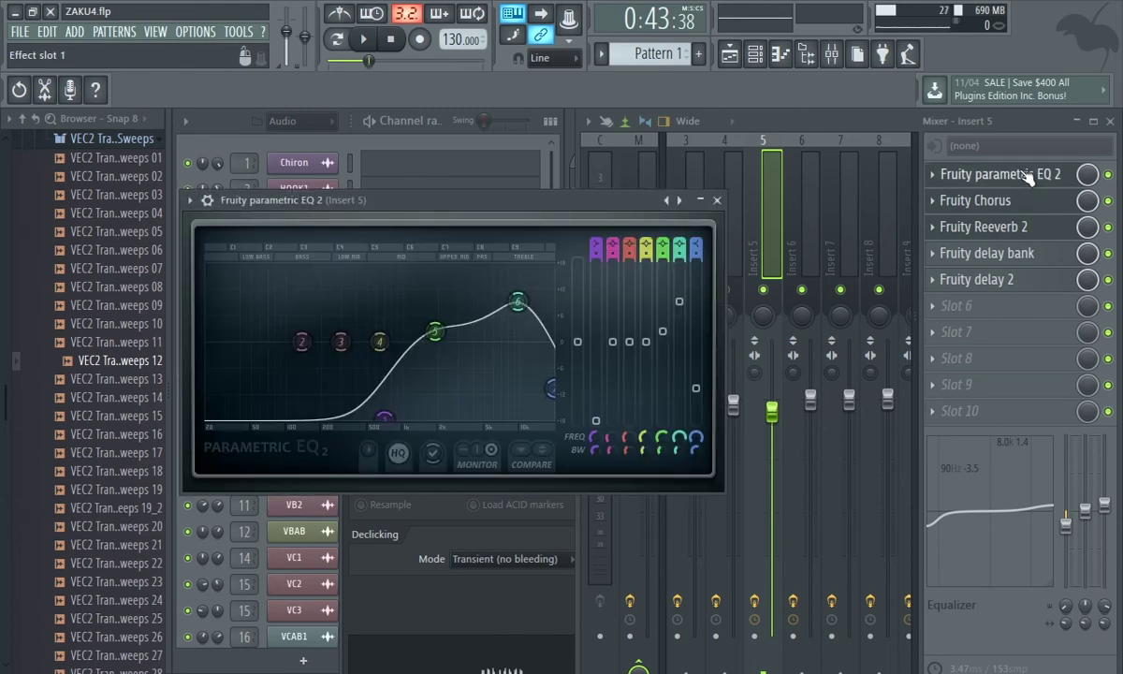
left_click(1028, 177)
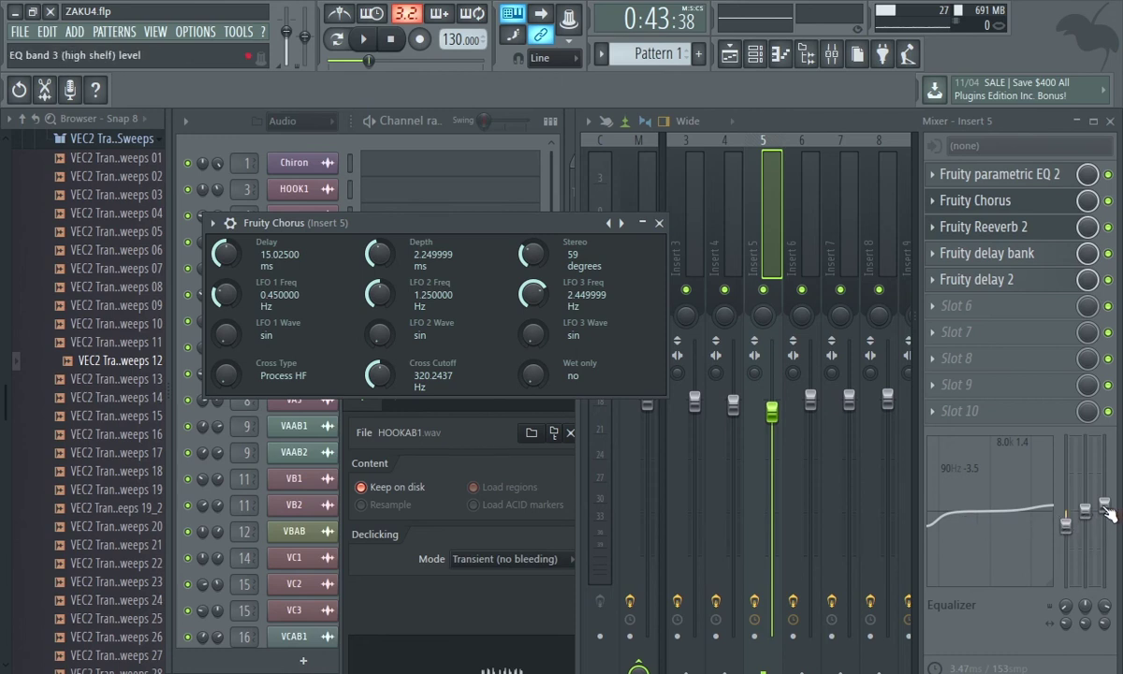
left_click(993, 170)
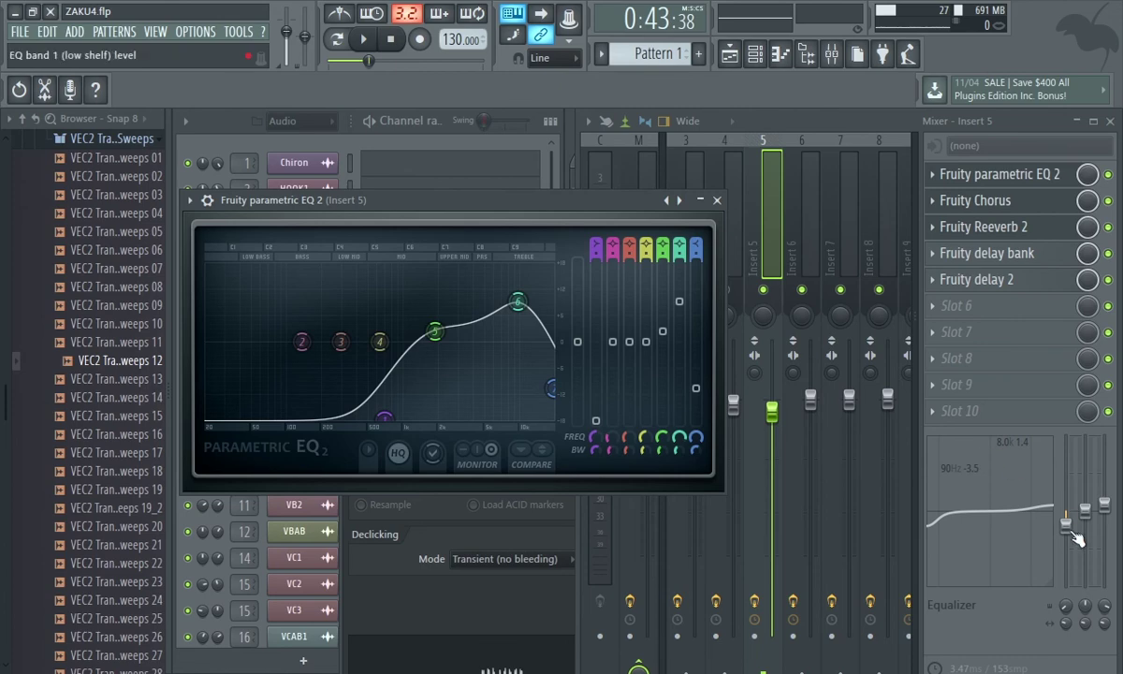
left_click(718, 201)
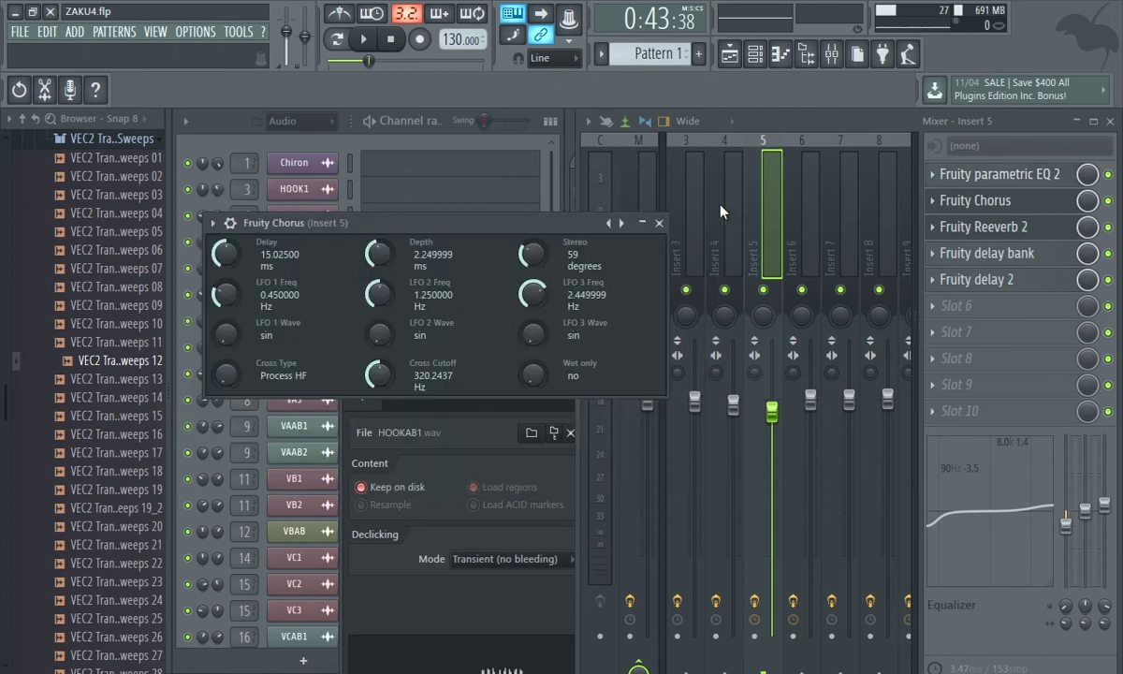
left_click(359, 145)
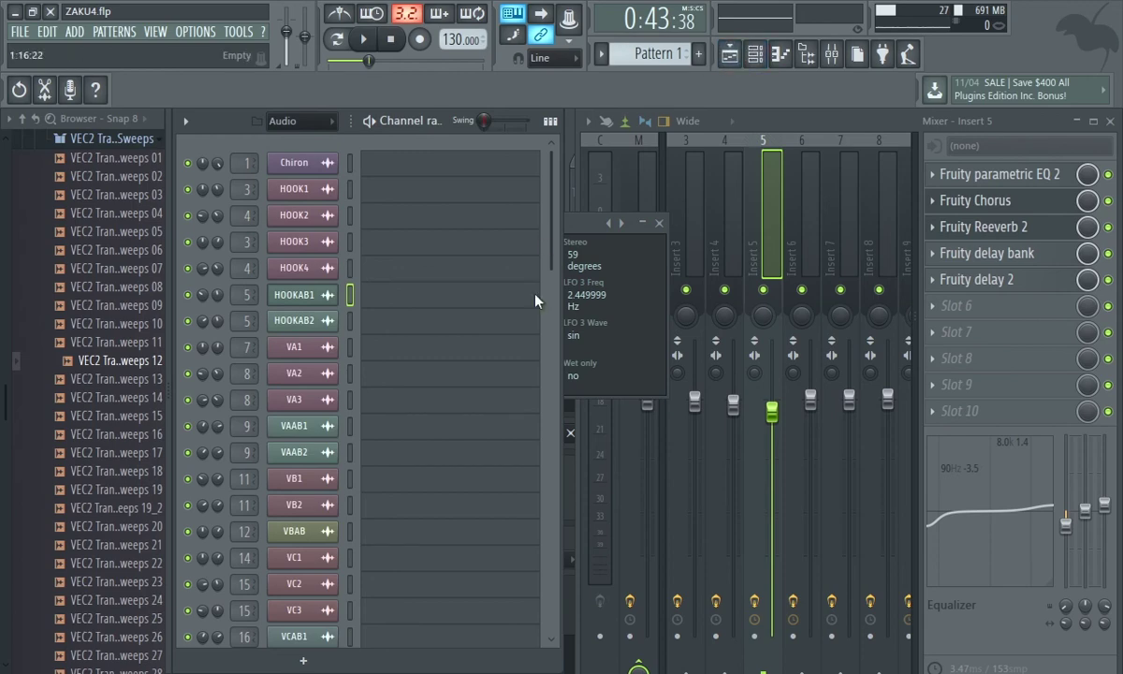
- Unmute the HOOK1 to HOOK4 tracks in the playlist
left_click(729, 56)
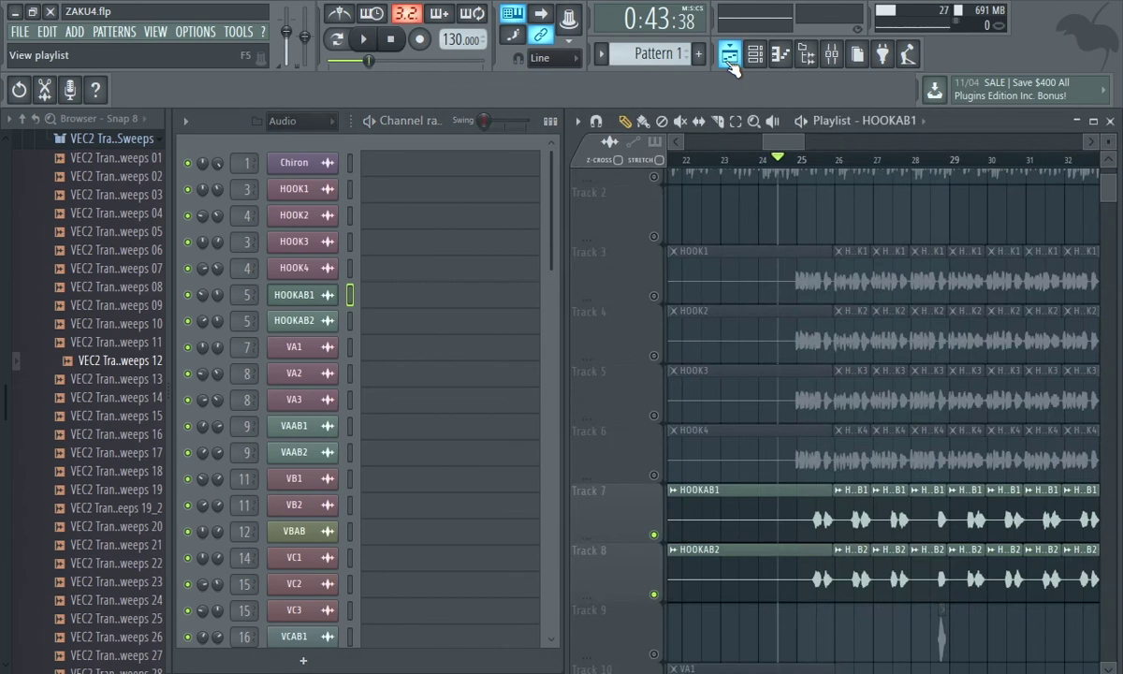
left_click(653, 296)
left_click(654, 355)
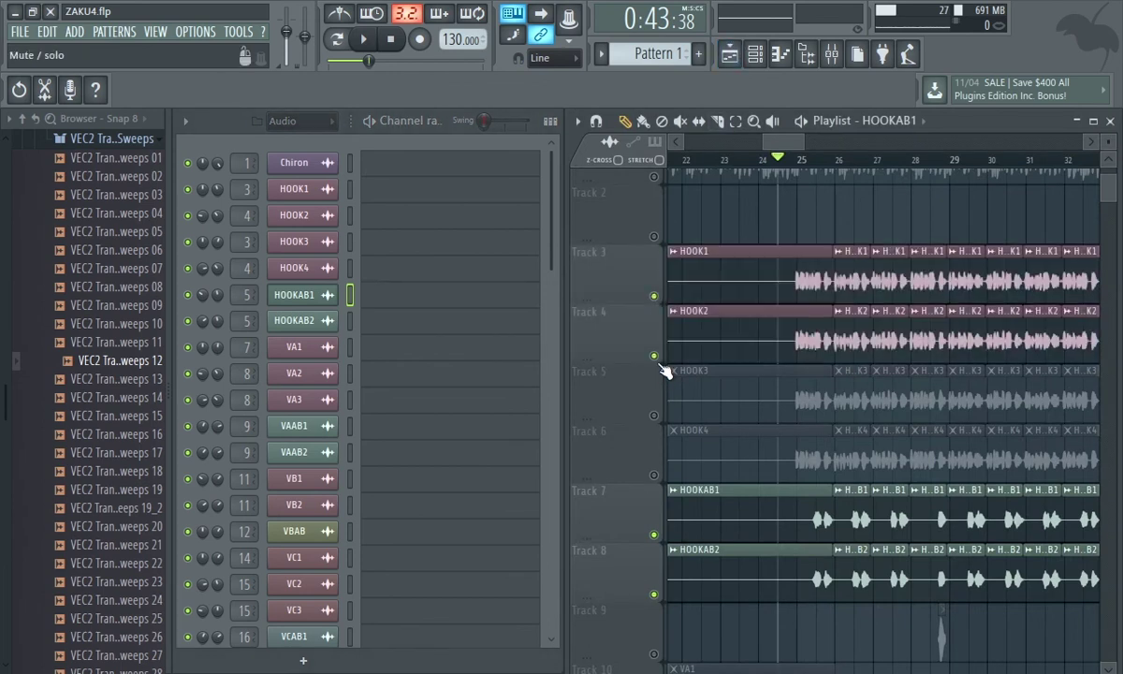
left_click(654, 415)
left_click(654, 474)
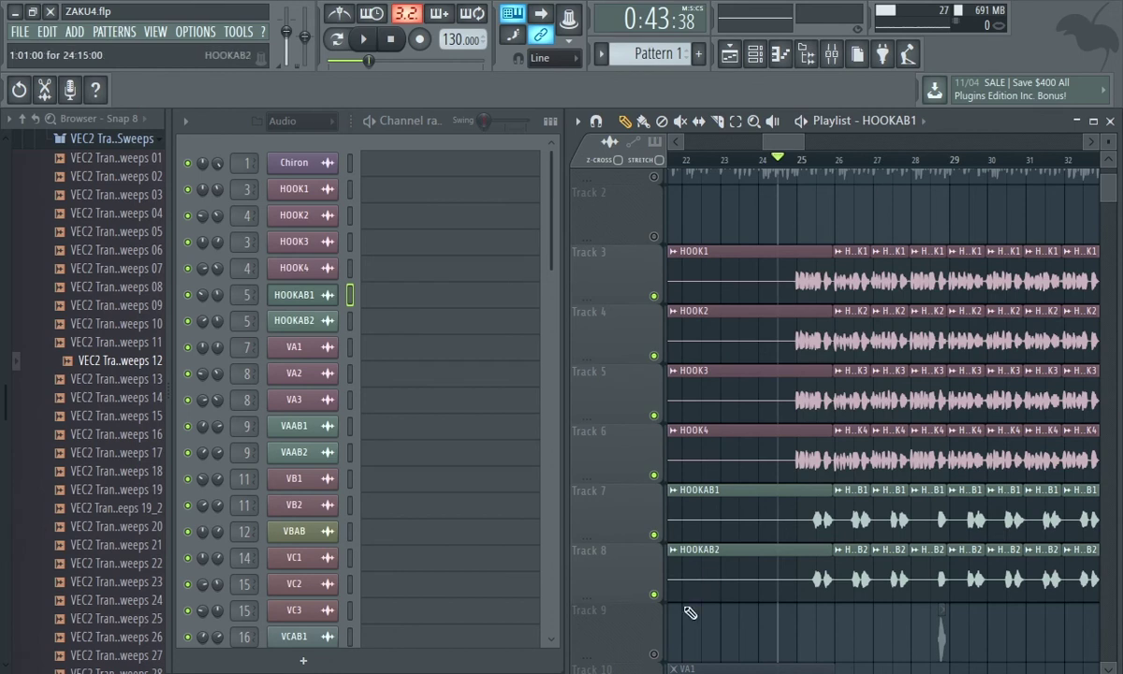
- Unmute Track 9 and play the hook from 28:09:00, just before that track's short clip
left_click(932, 161)
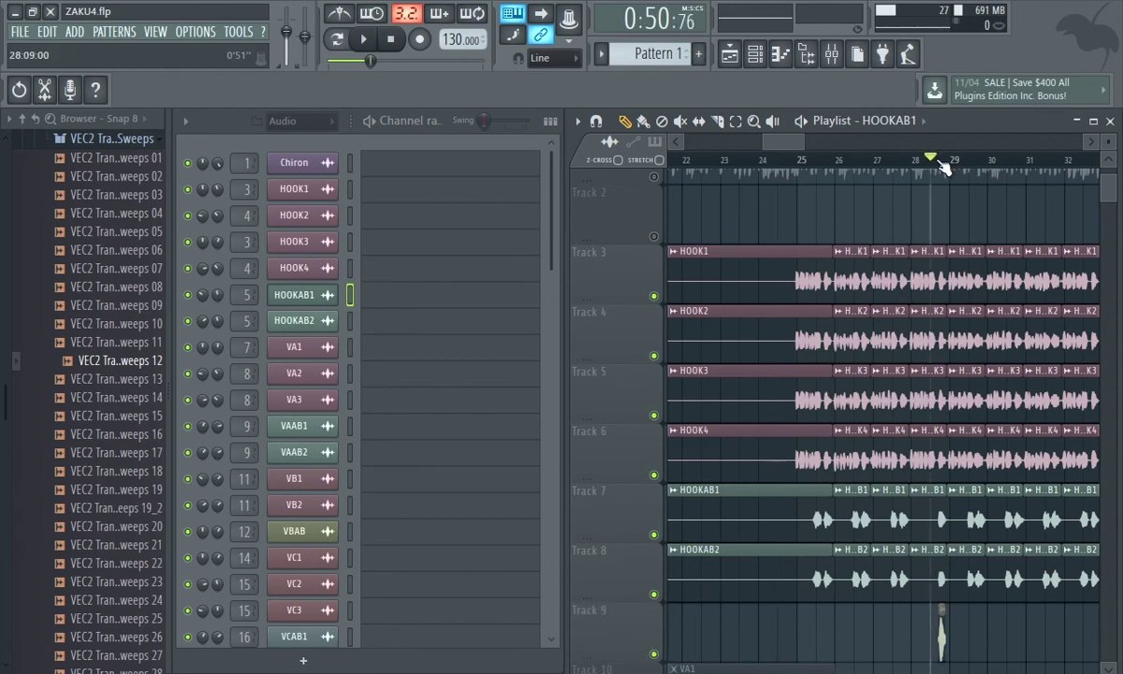
key("space")
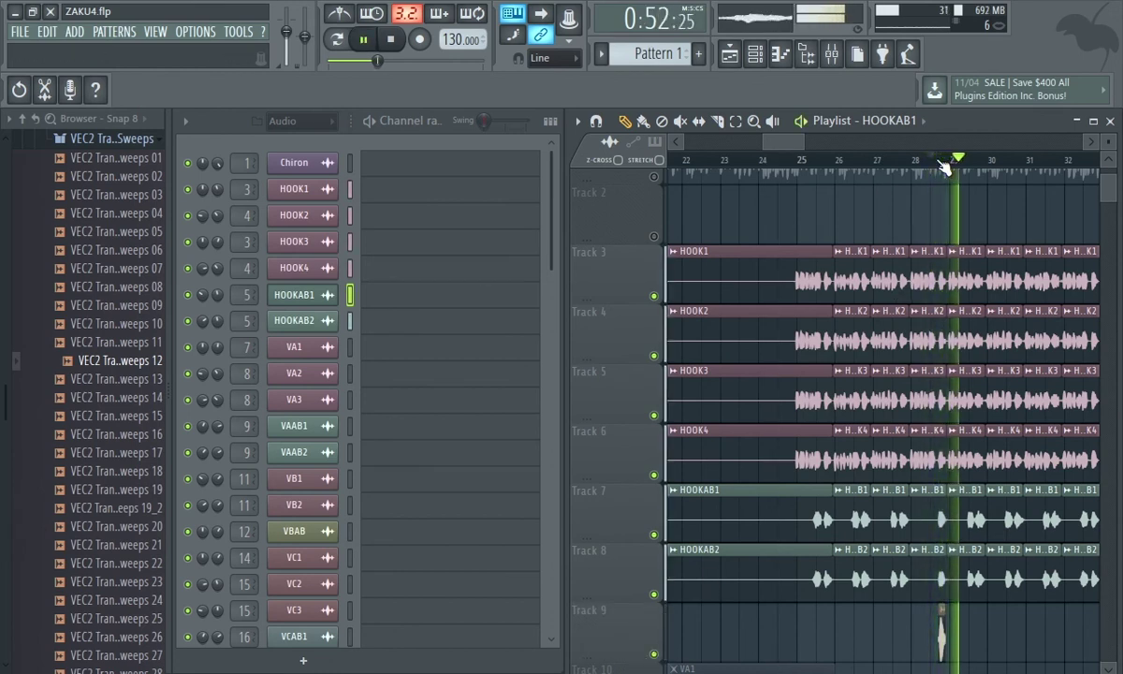
key("space")
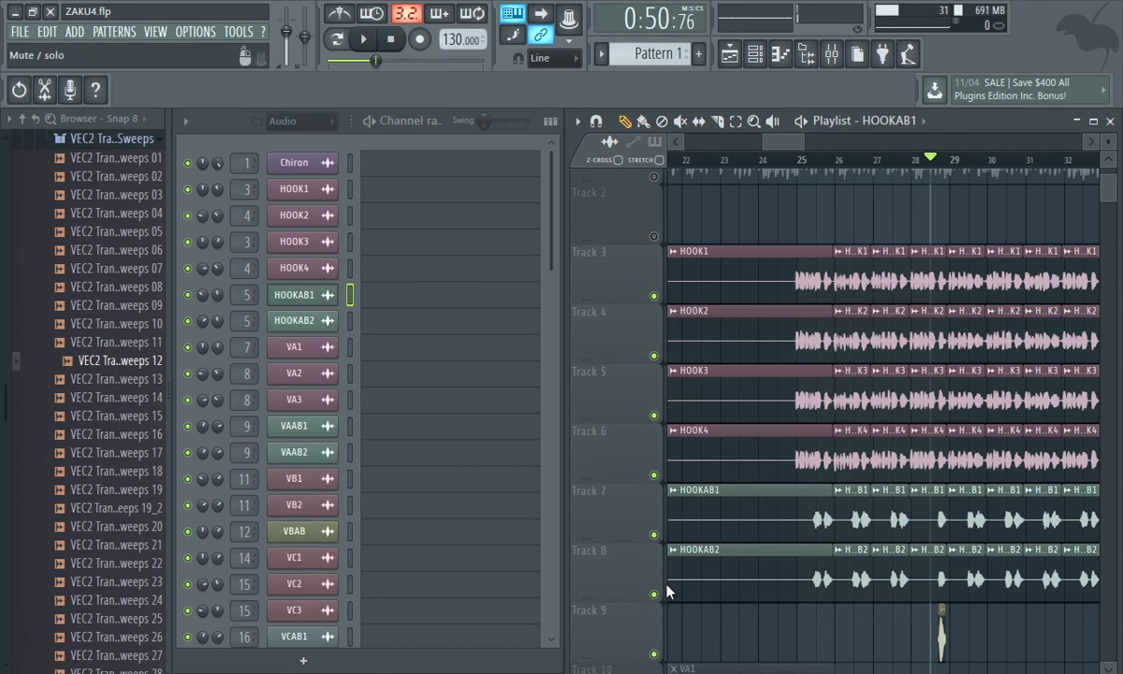
- Mute Tracks 3 to 8 and play Track 9's short clip on its own
left_click_drag(655, 593, 658, 301)
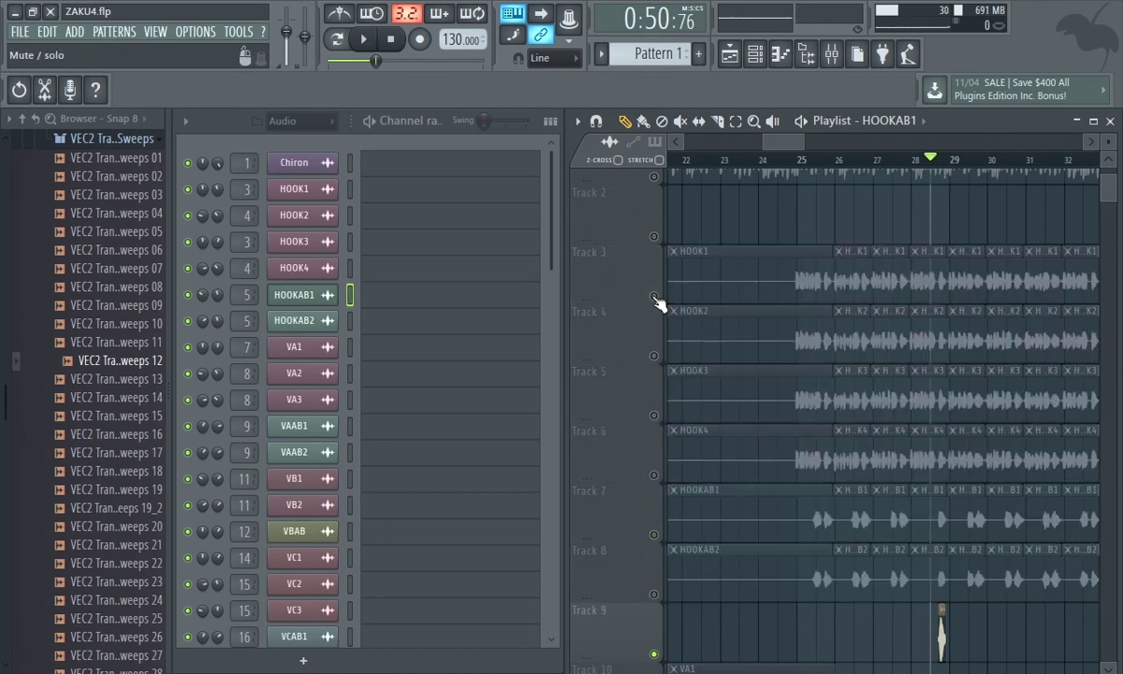
key("space")
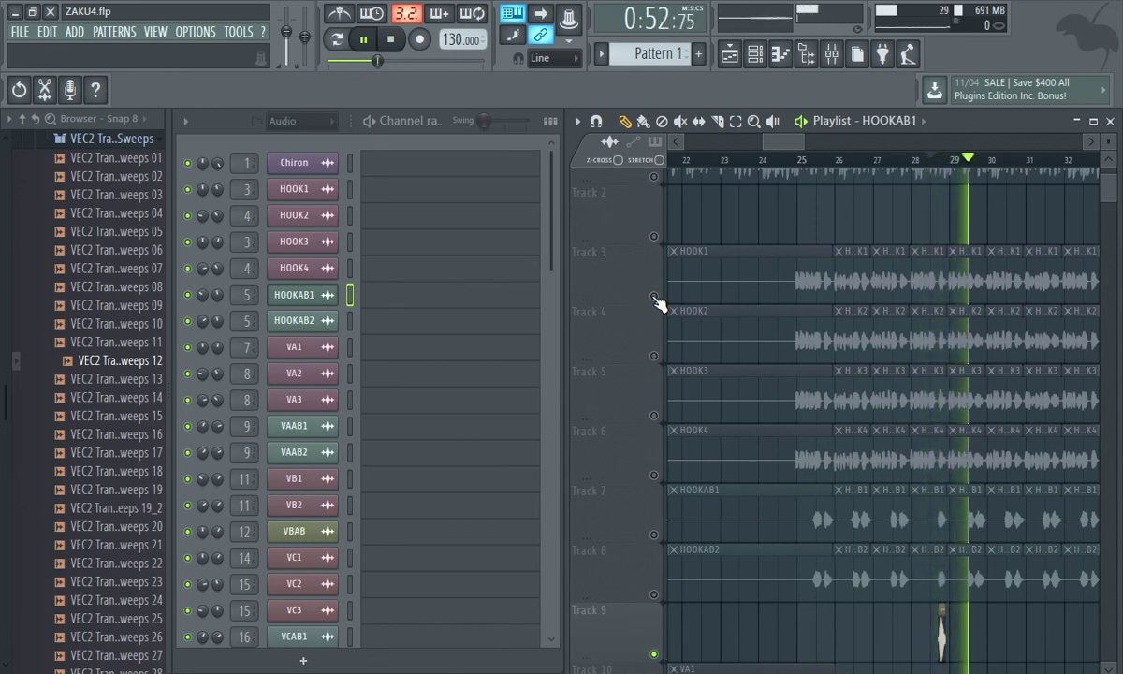
key("space")
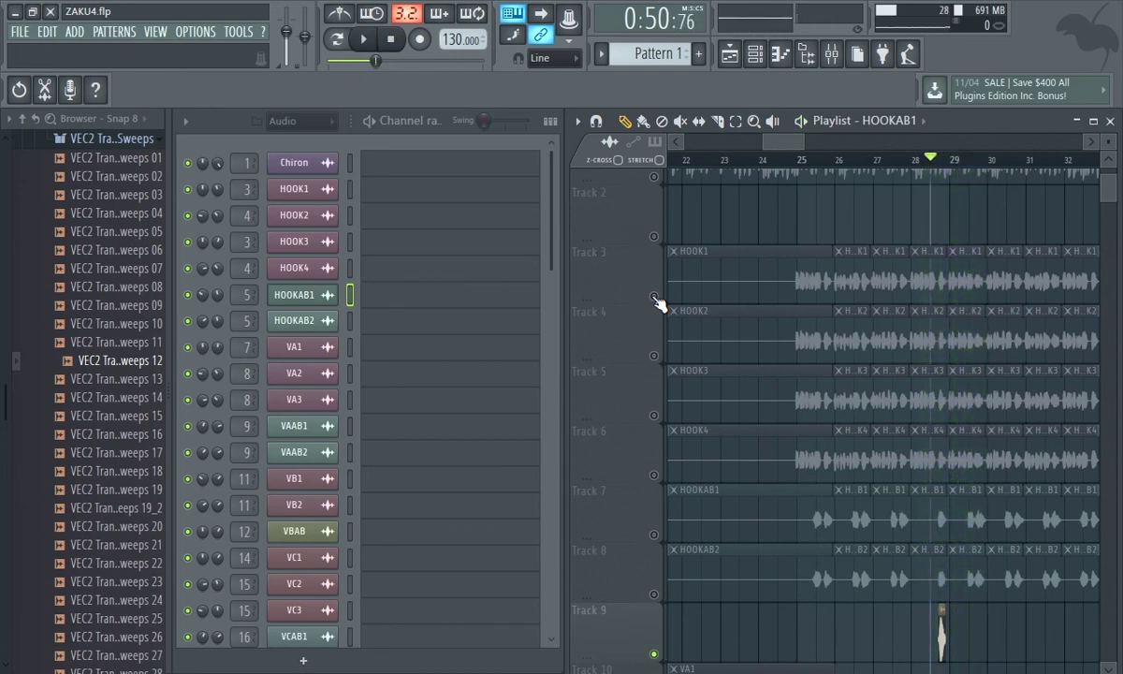
- Unmute all the tracks across the whole playlist
left_click(754, 121)
right_click(742, 236)
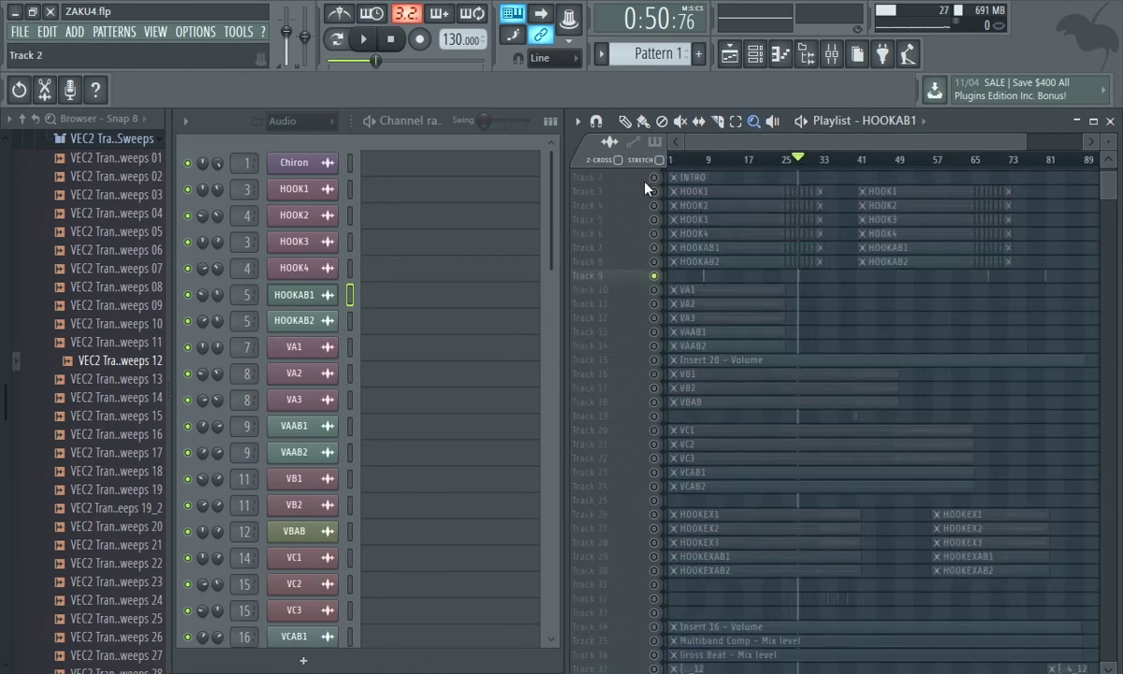
right_click(654, 277)
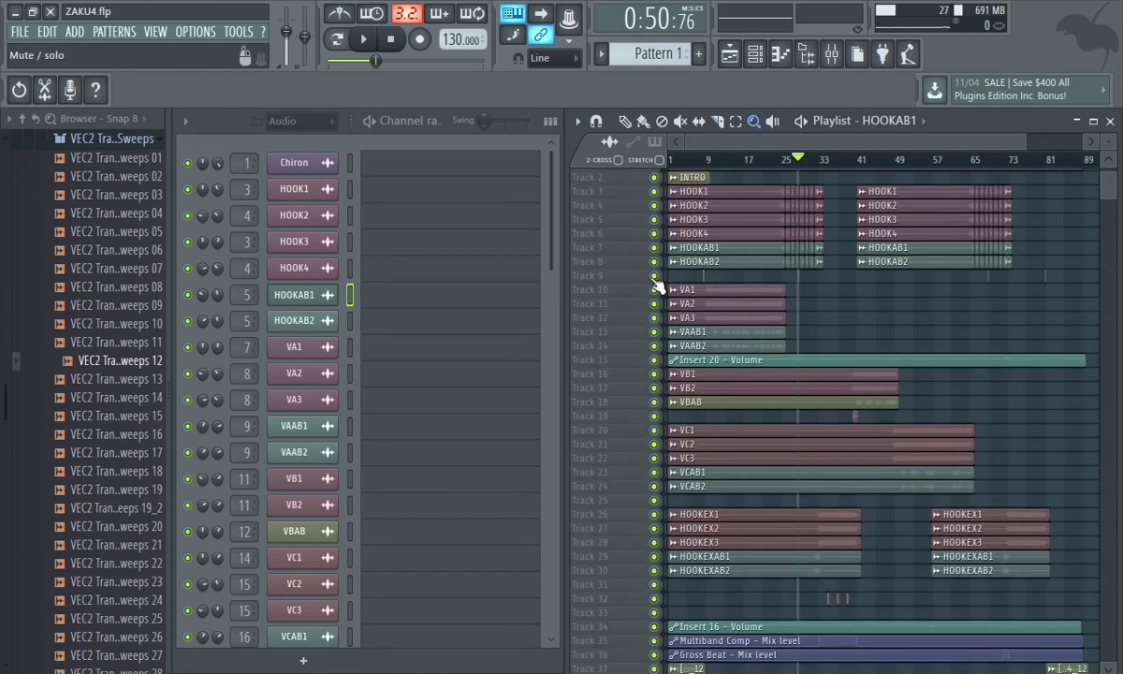
- Play the full arrangement from 31:14:03, just before the HOOKEX vocals come in
left_click_drag(1108, 178, 1108, 216)
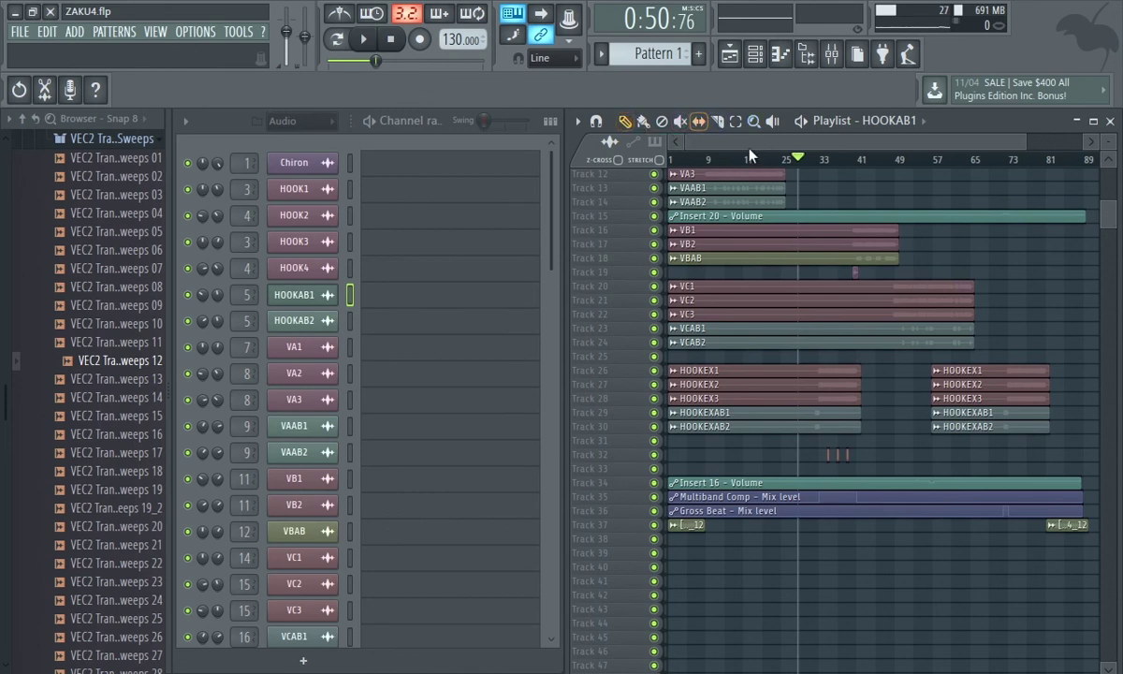
left_click(812, 160)
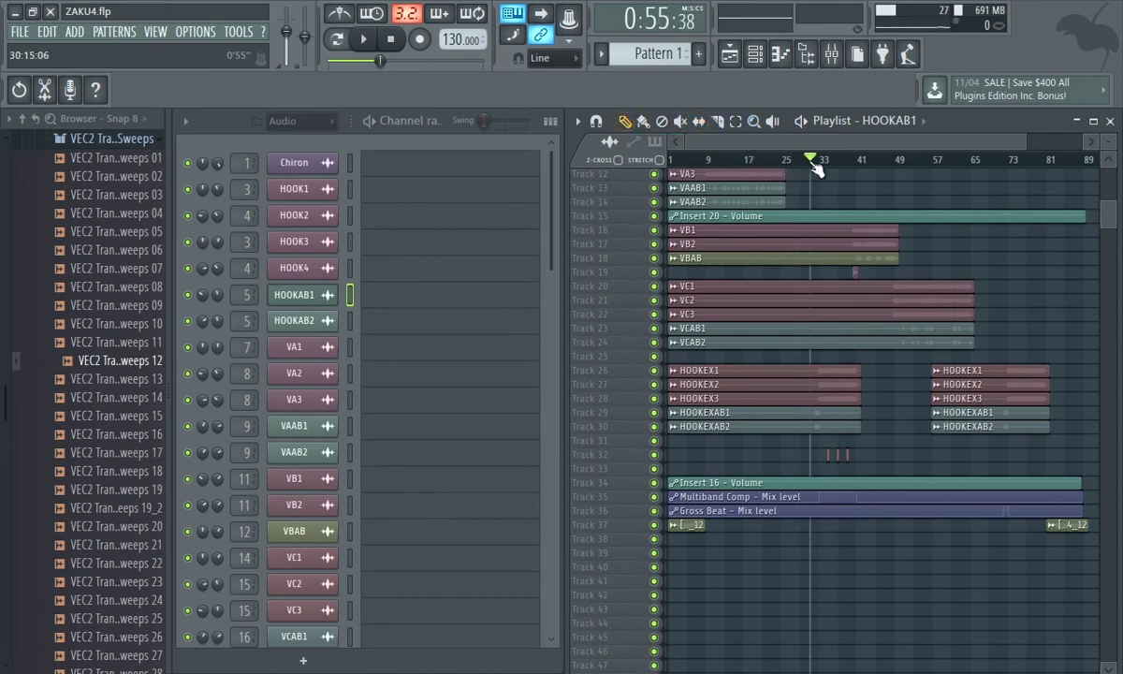
left_click(819, 165)
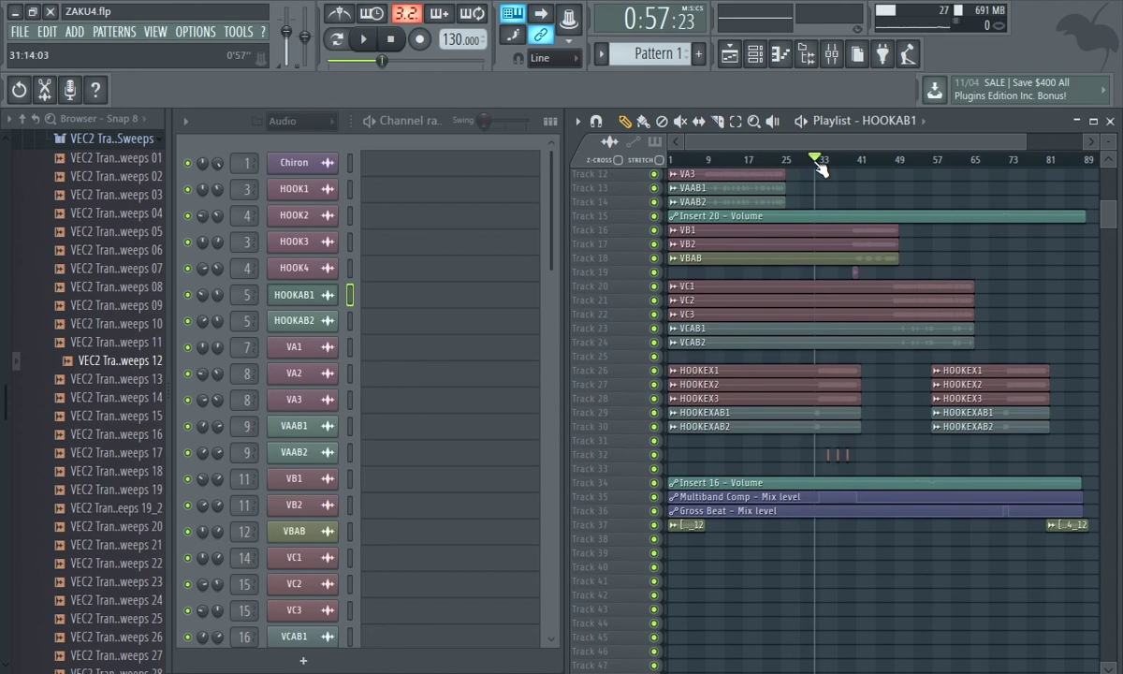
key("space")
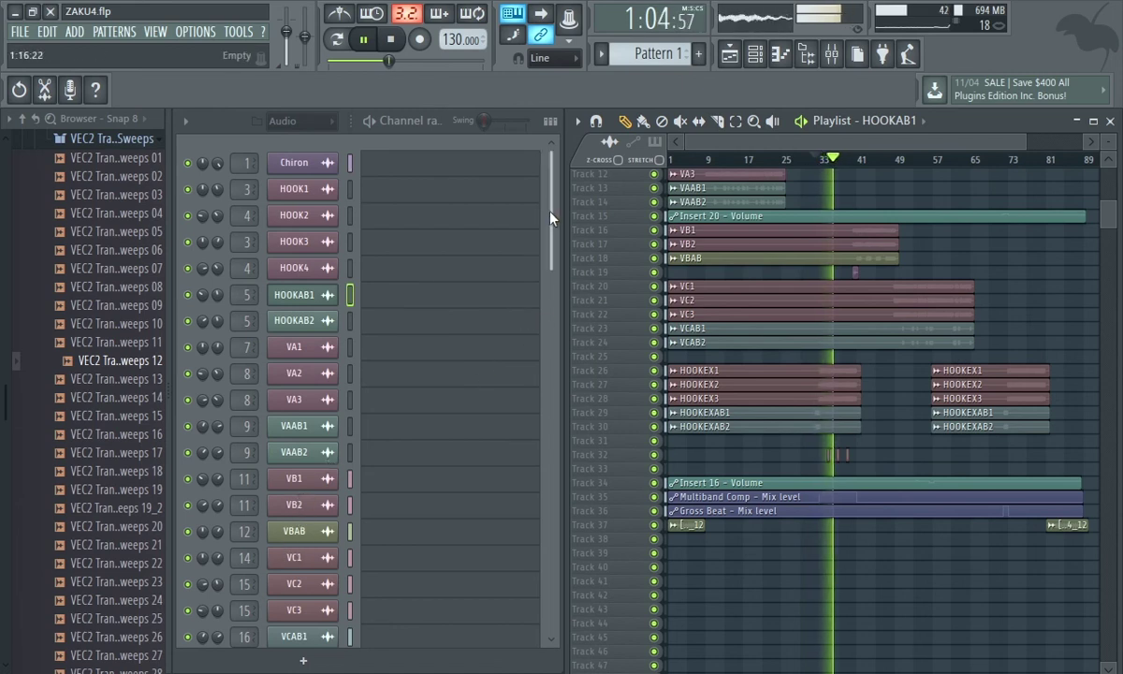
- Locate the HOOKEX1 channel, stop playback and view the effects on its mixer track, Insert 18
left_click_drag(551, 237, 556, 538)
left_click(296, 393)
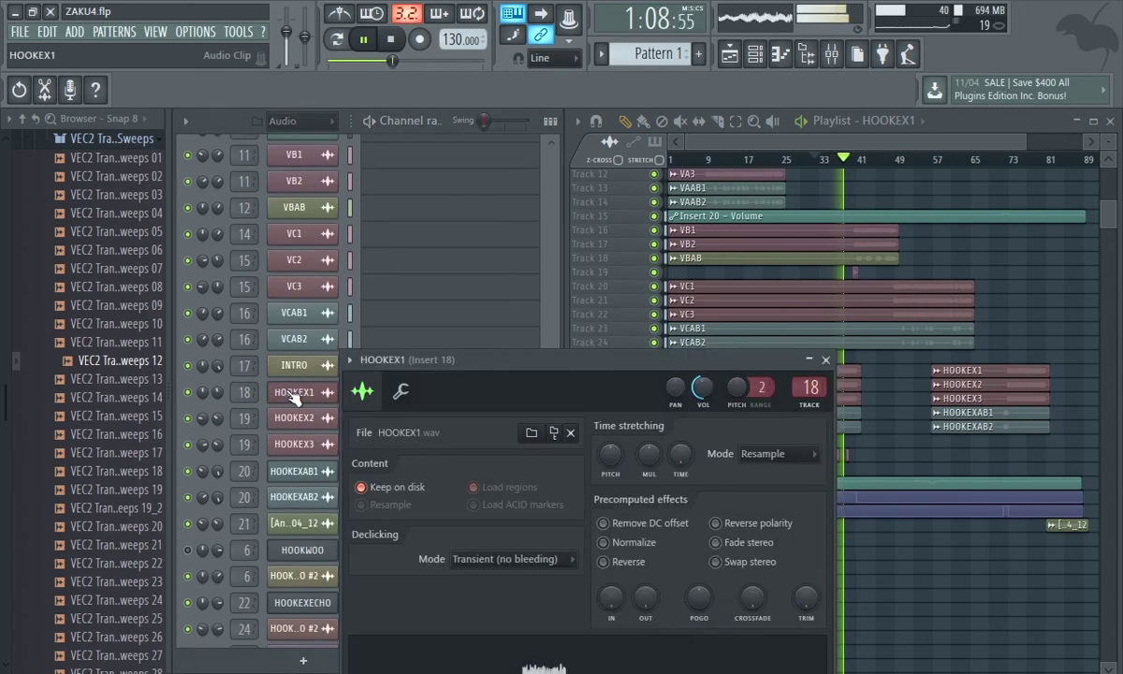
left_click(295, 394)
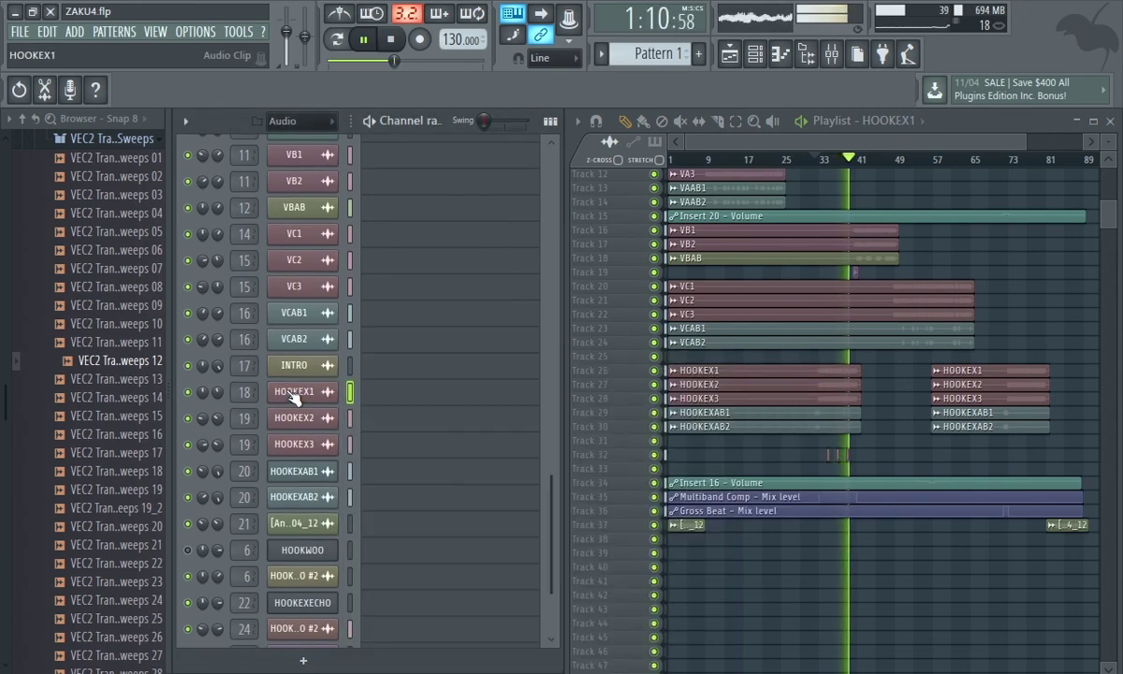
key("space")
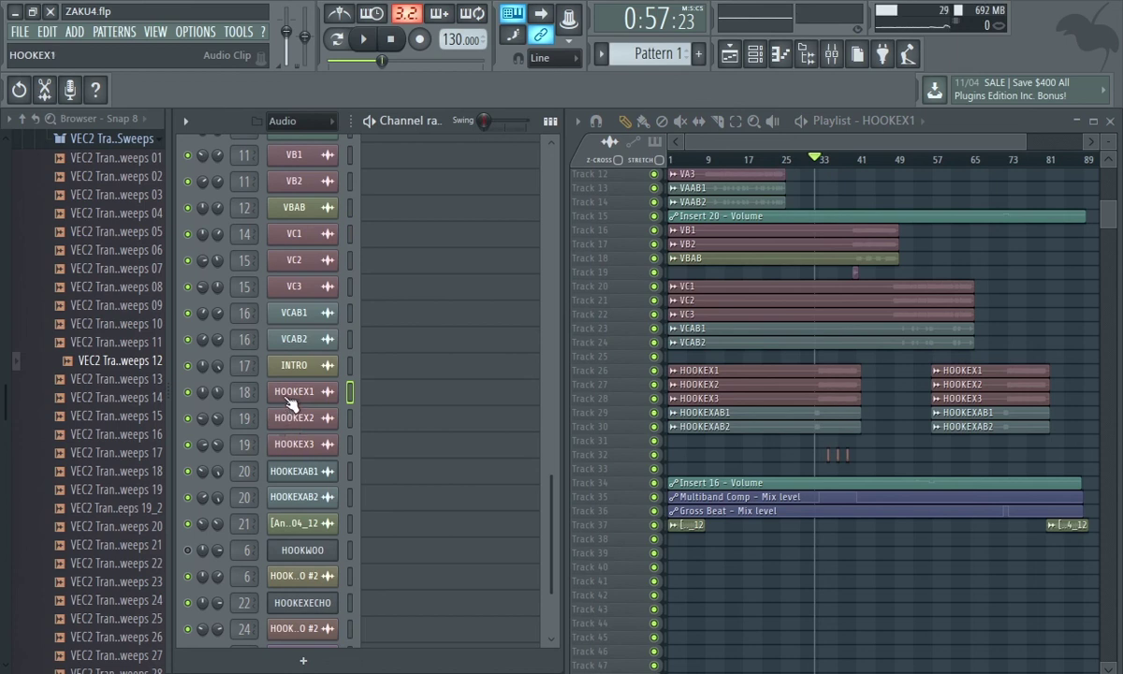
left_click(832, 56)
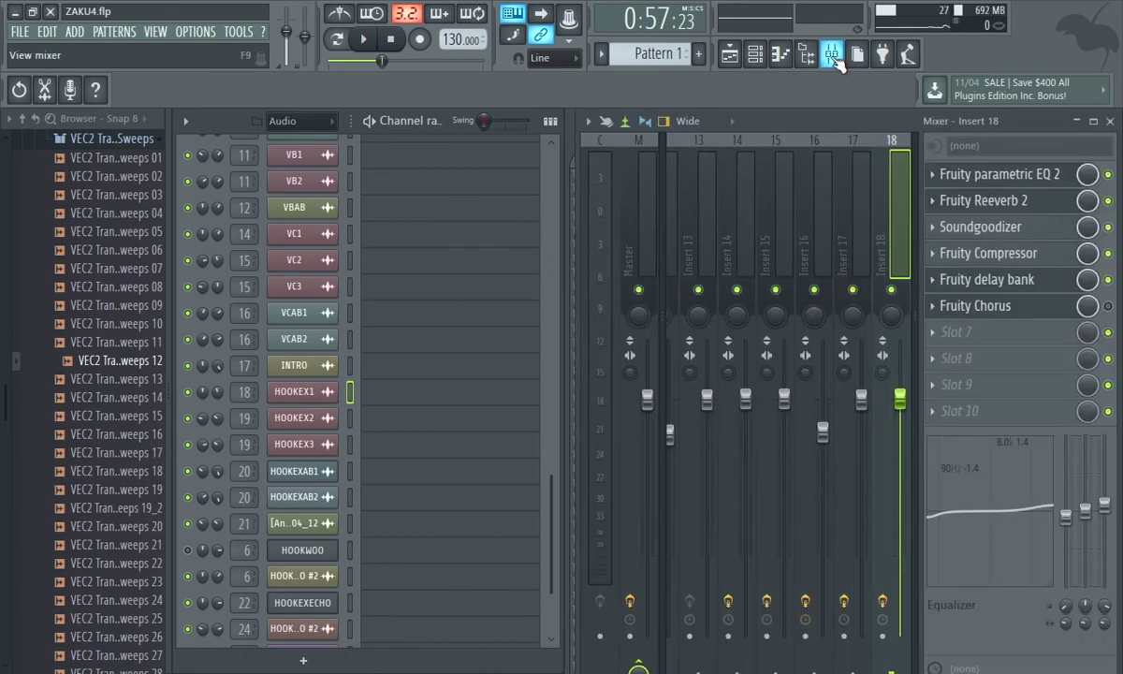
left_click(833, 54)
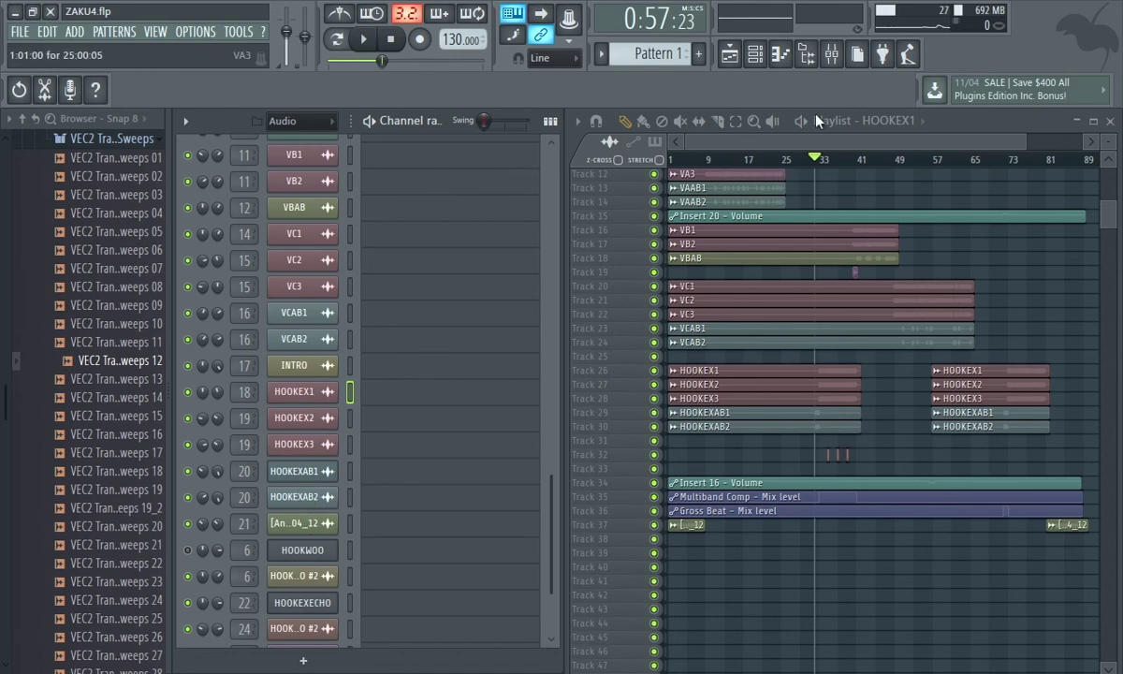
- Examine the HOOKEX and HOOKEXAB clips on Tracks 26 to 30 up close in the playlist
left_click(753, 121)
left_click_drag(787, 363, 916, 454)
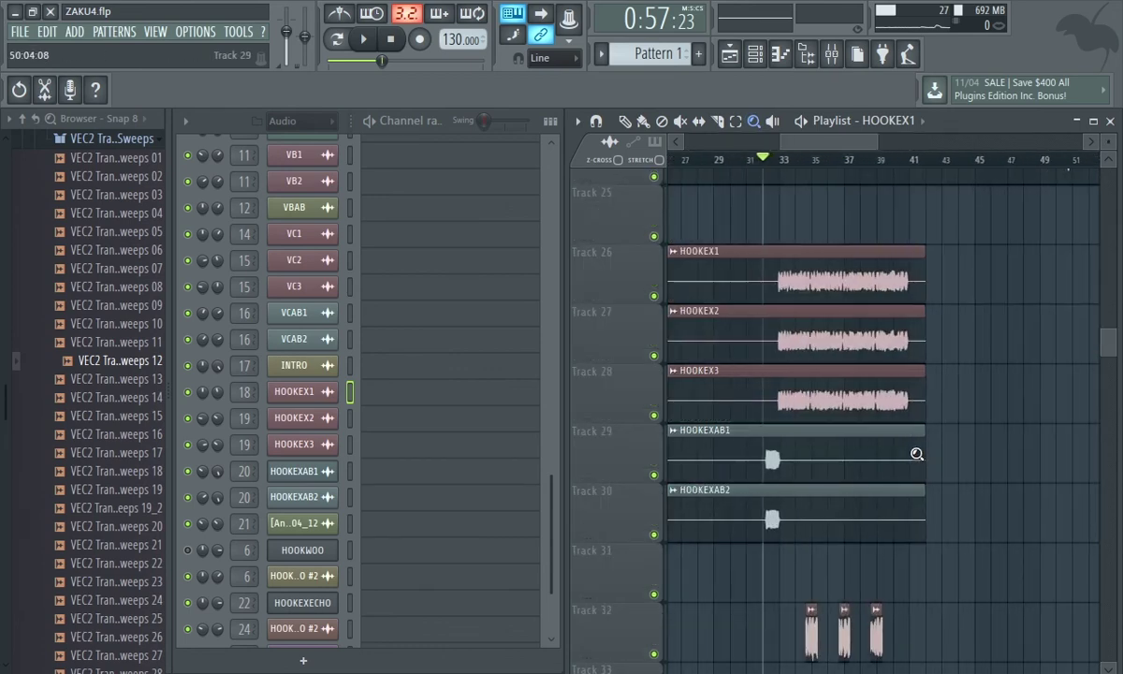
left_click(625, 122)
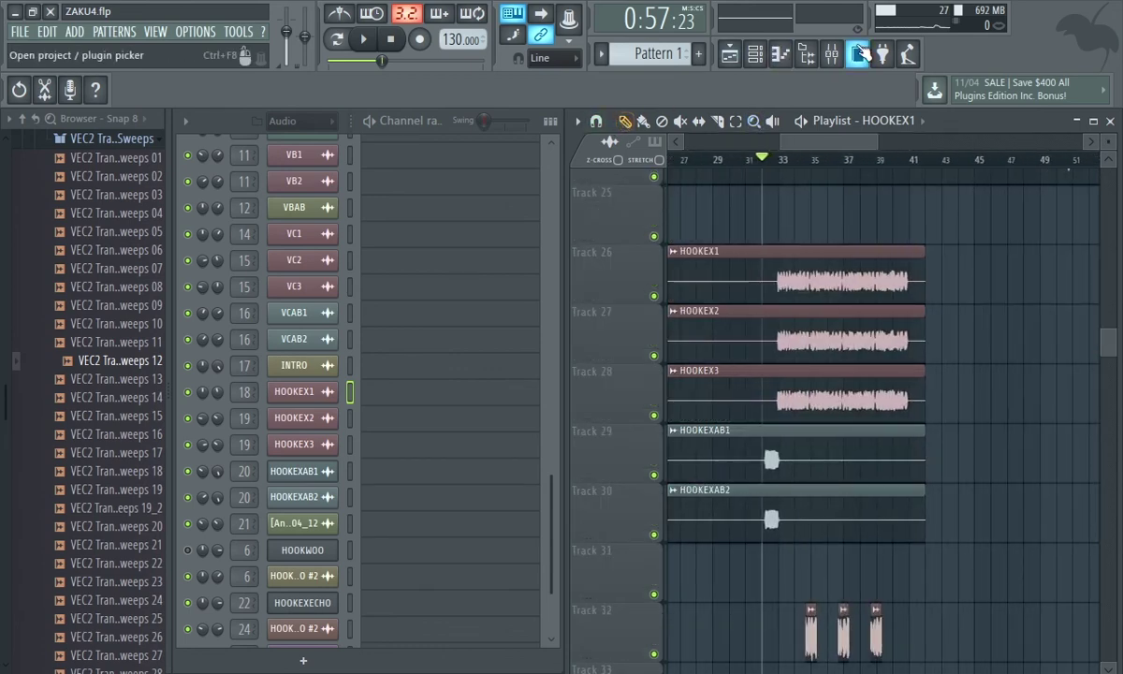
- Compare the effect chains of Inserts 18 and 19, and examine the wet level in Insert 18's Fruity delay bank
left_click(831, 54)
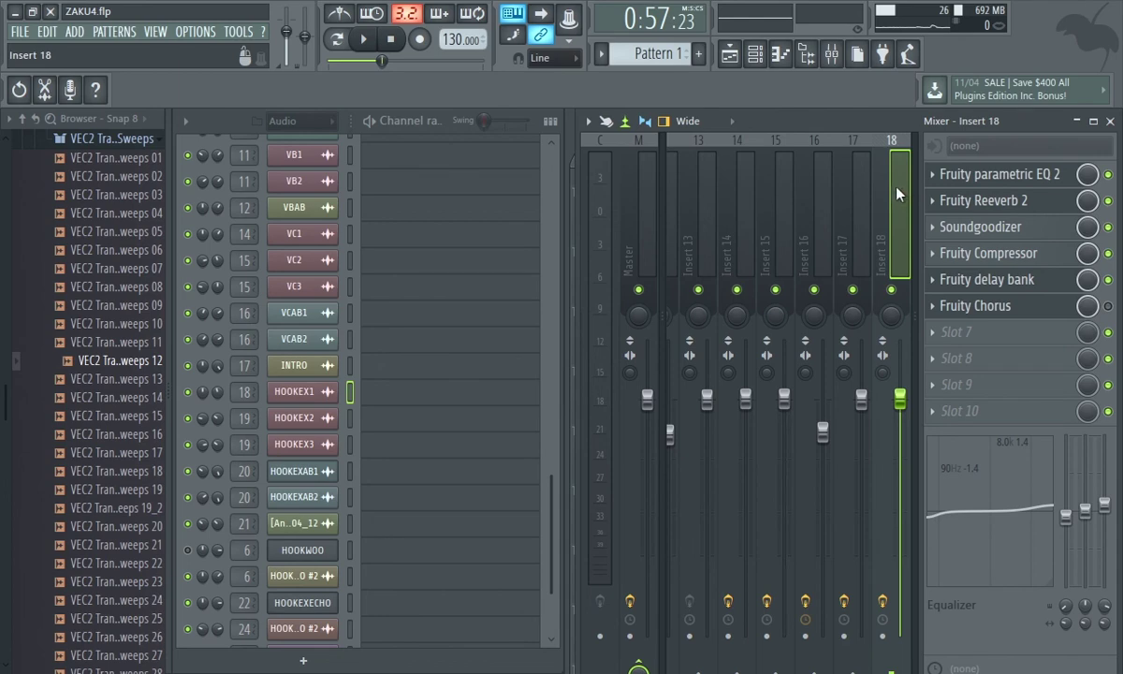
key("Right")
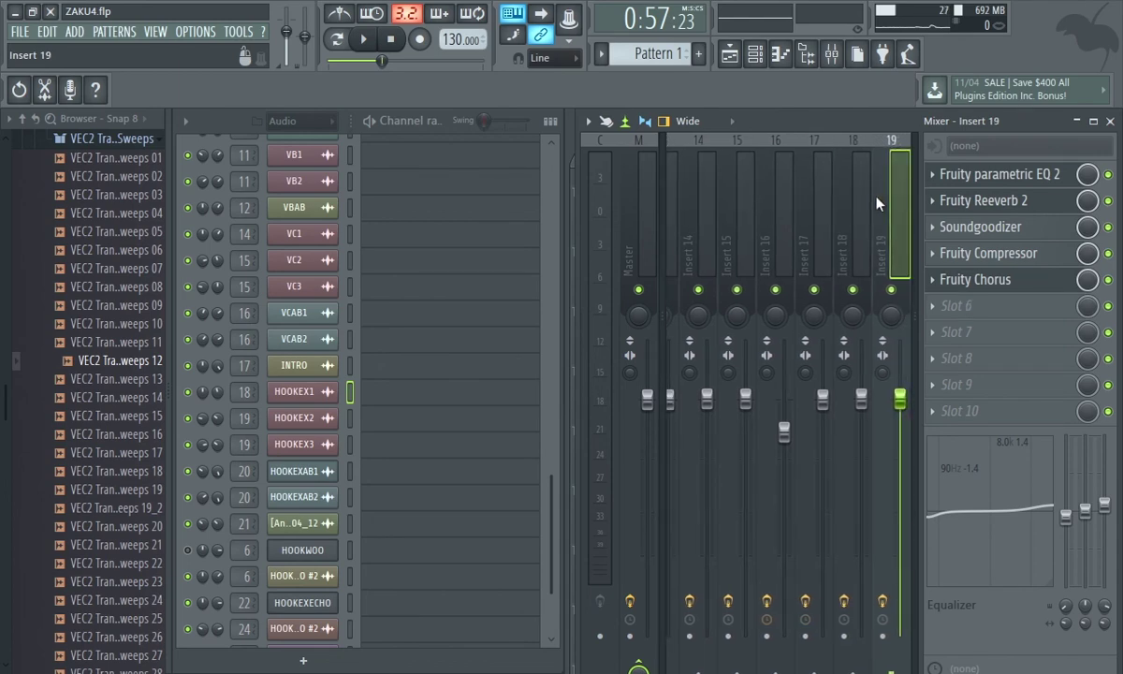
left_click(857, 196)
left_click(983, 284)
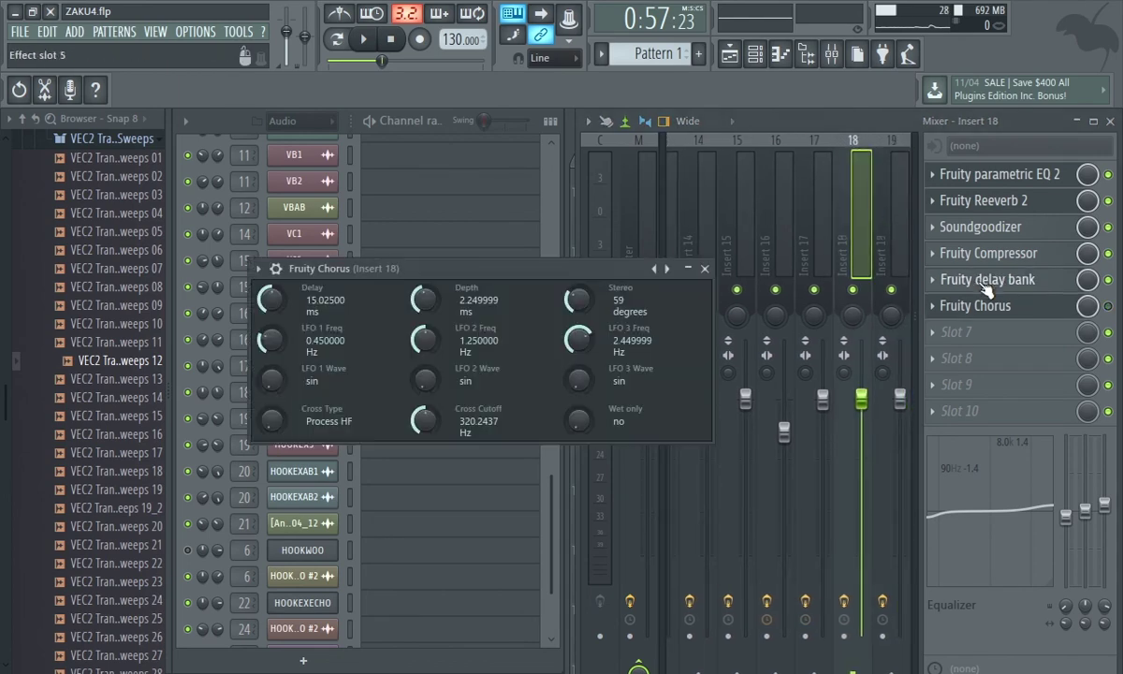
left_click(984, 285)
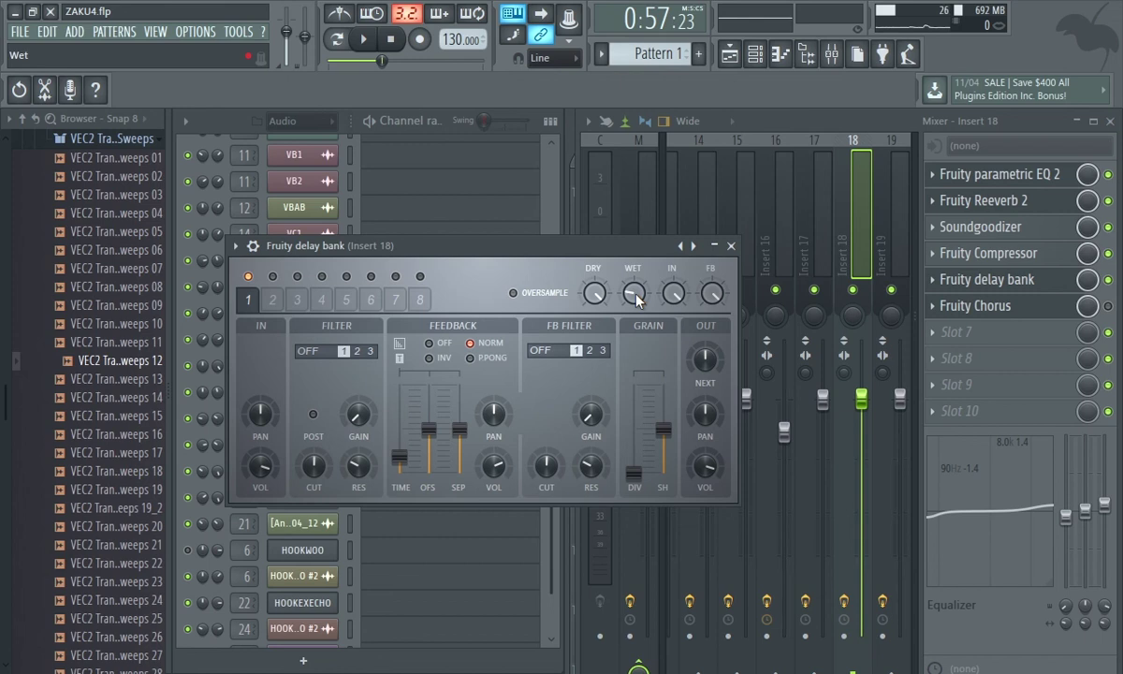
left_click_drag(637, 294, 636, 295)
- Play the HOOKEX section with Insert 18's mixer levels in view, look through the channel list and stop playback
key("space")
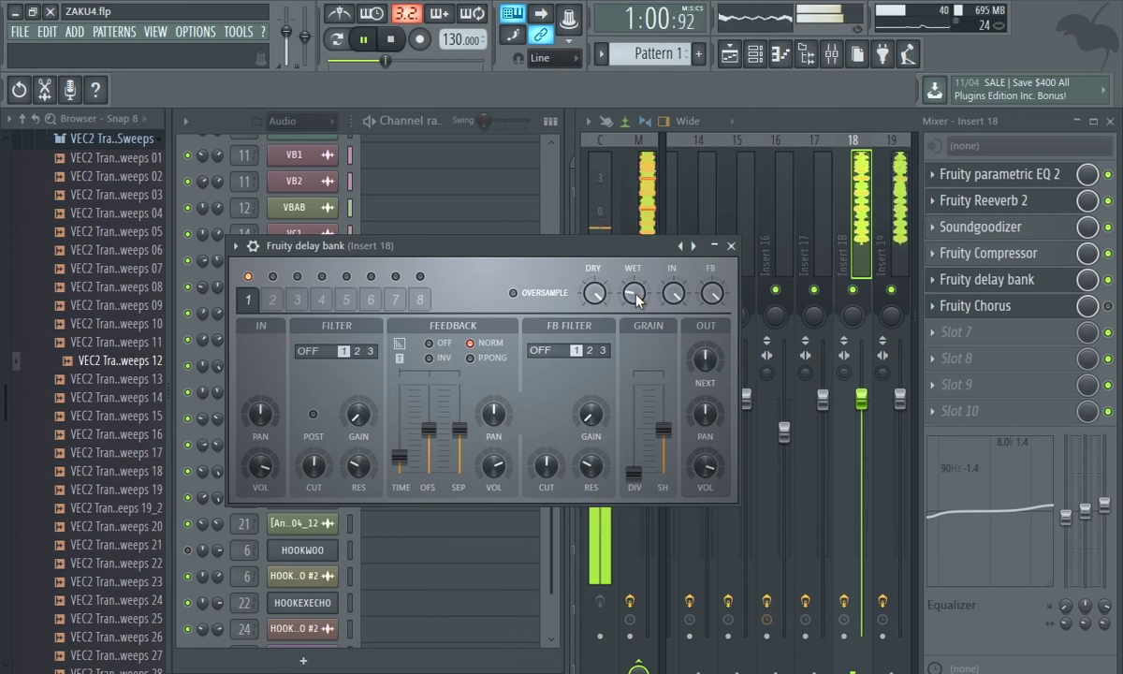
left_click(548, 170)
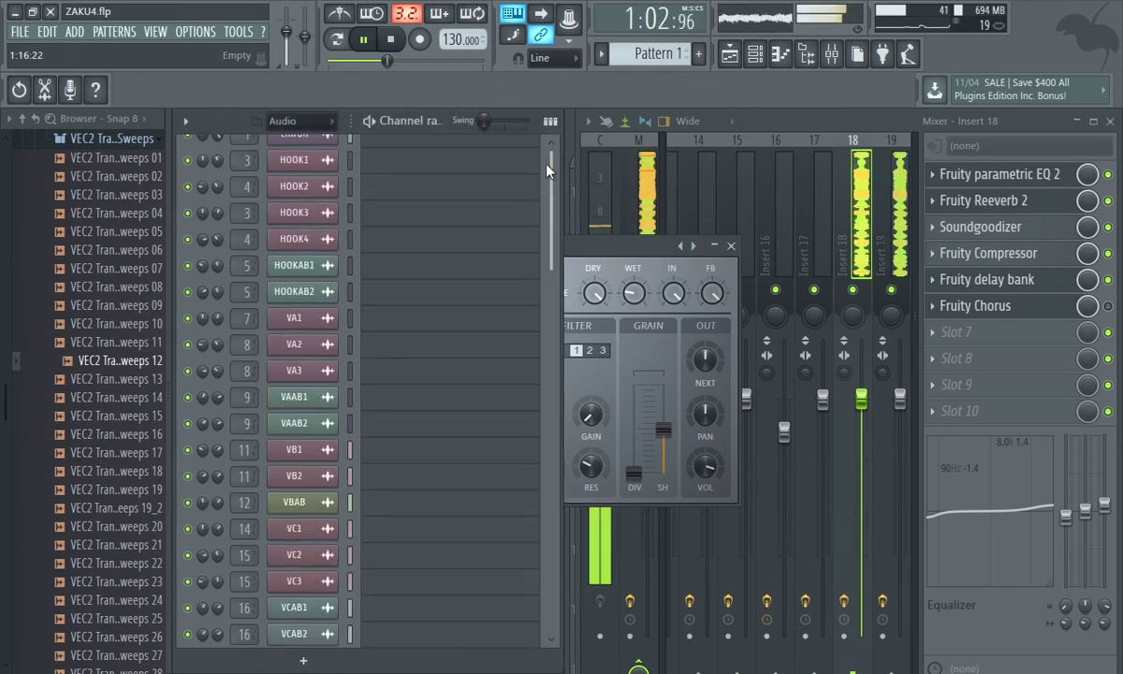
left_click_drag(547, 170, 581, 596)
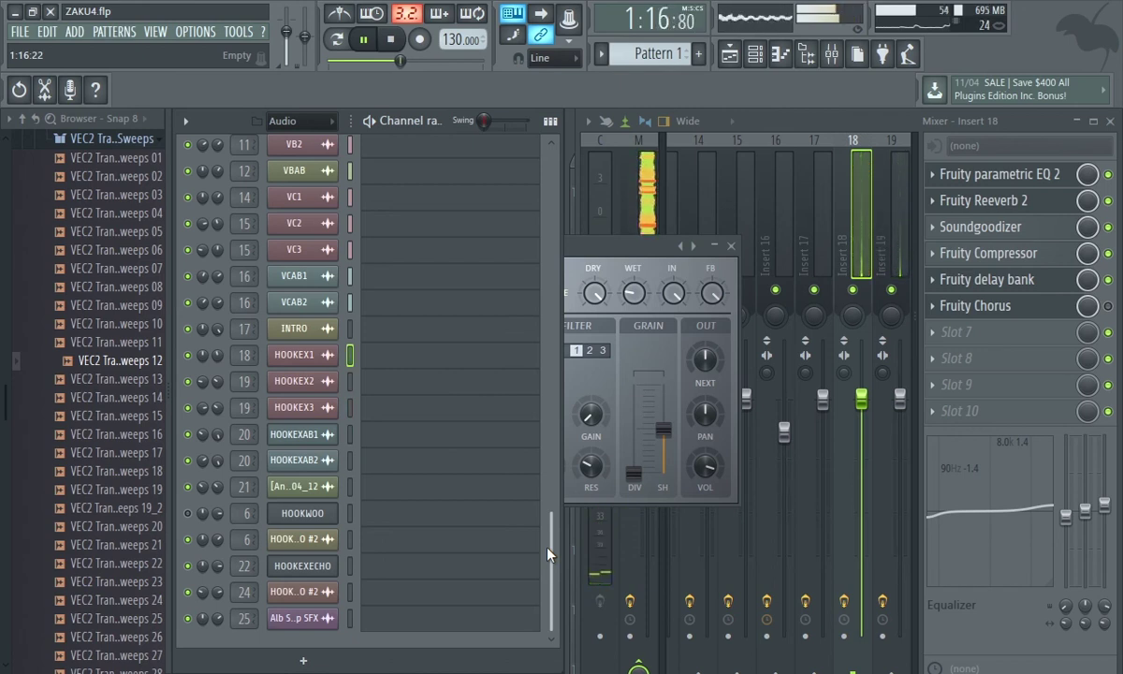
key("space")
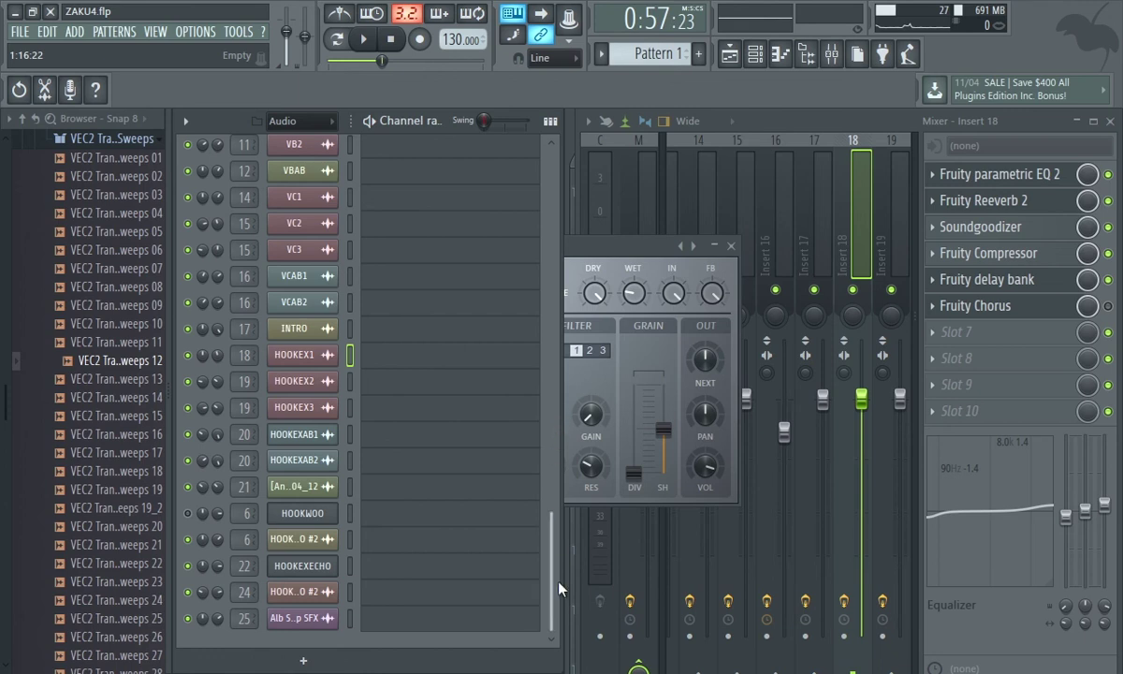
- Examine the Master track's Gross Beat and Fruity parametric EQ 2 settings in the mixer
left_click_drag(554, 580, 621, 67)
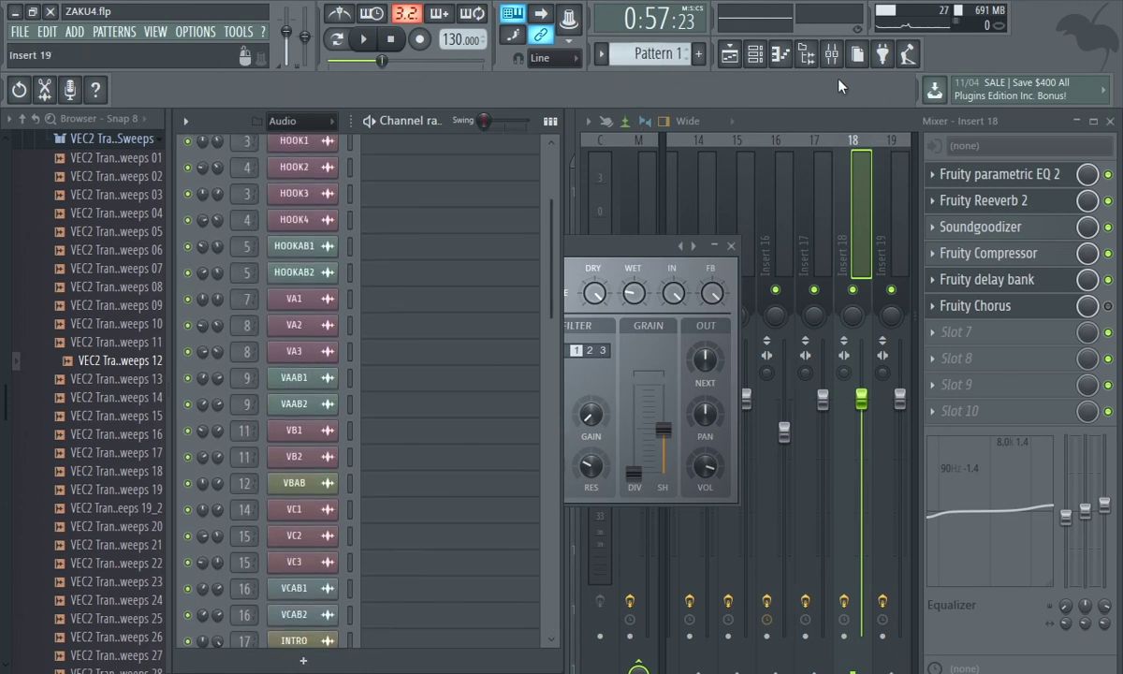
left_click(636, 173)
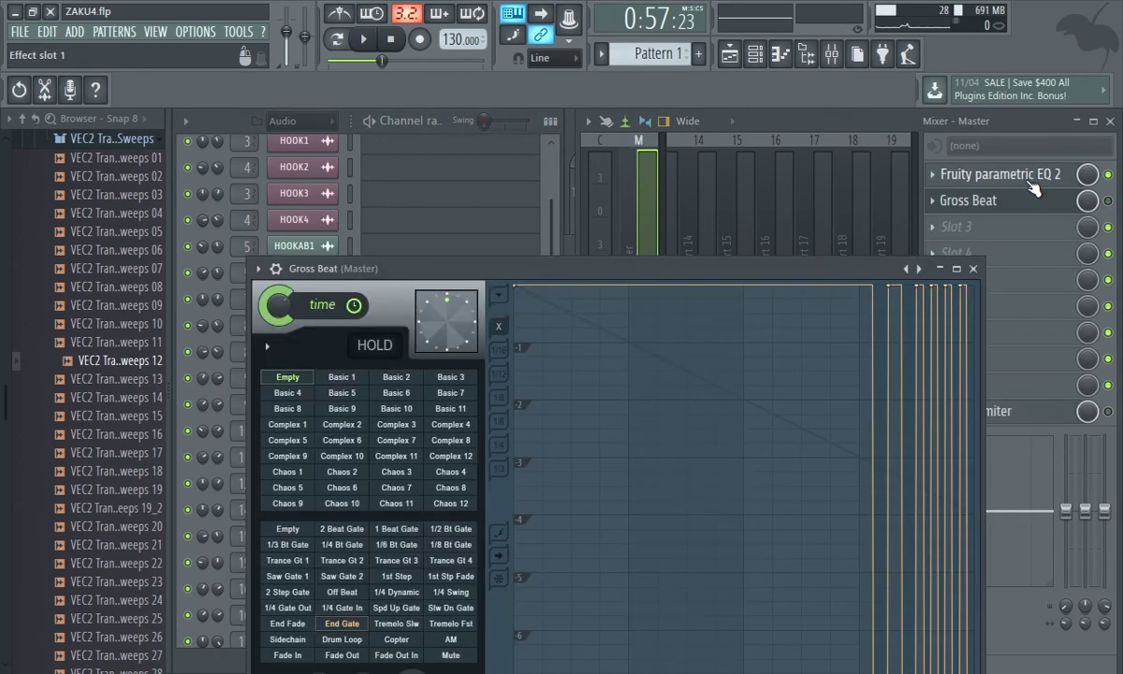
left_click(1034, 187)
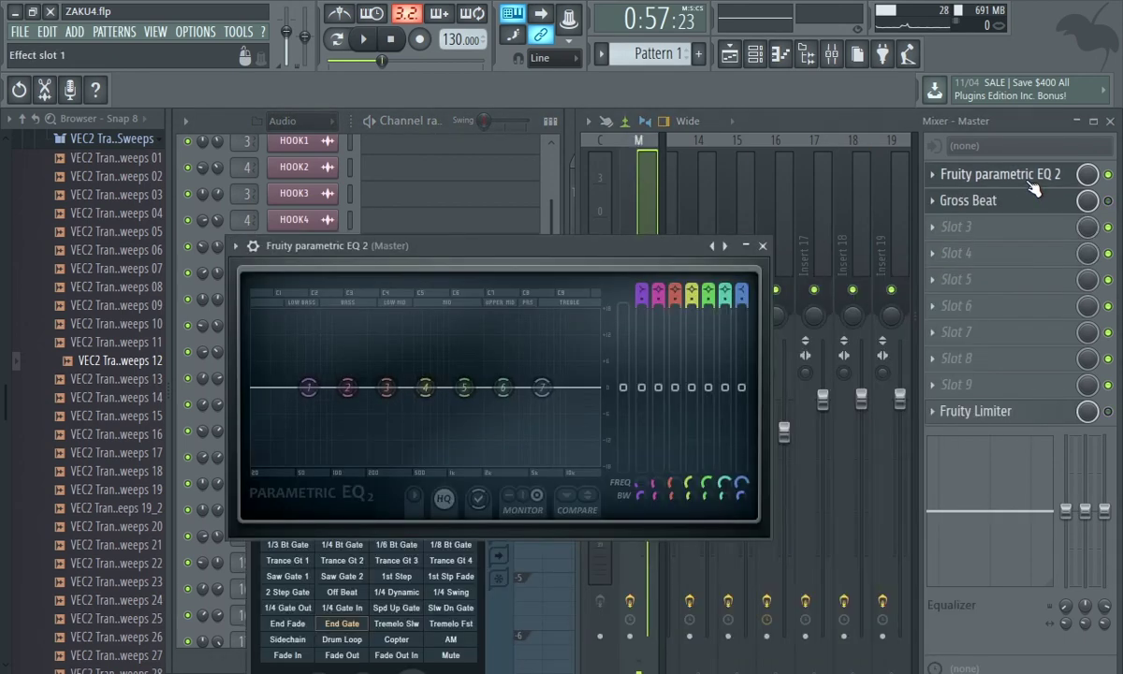
left_click(1034, 187)
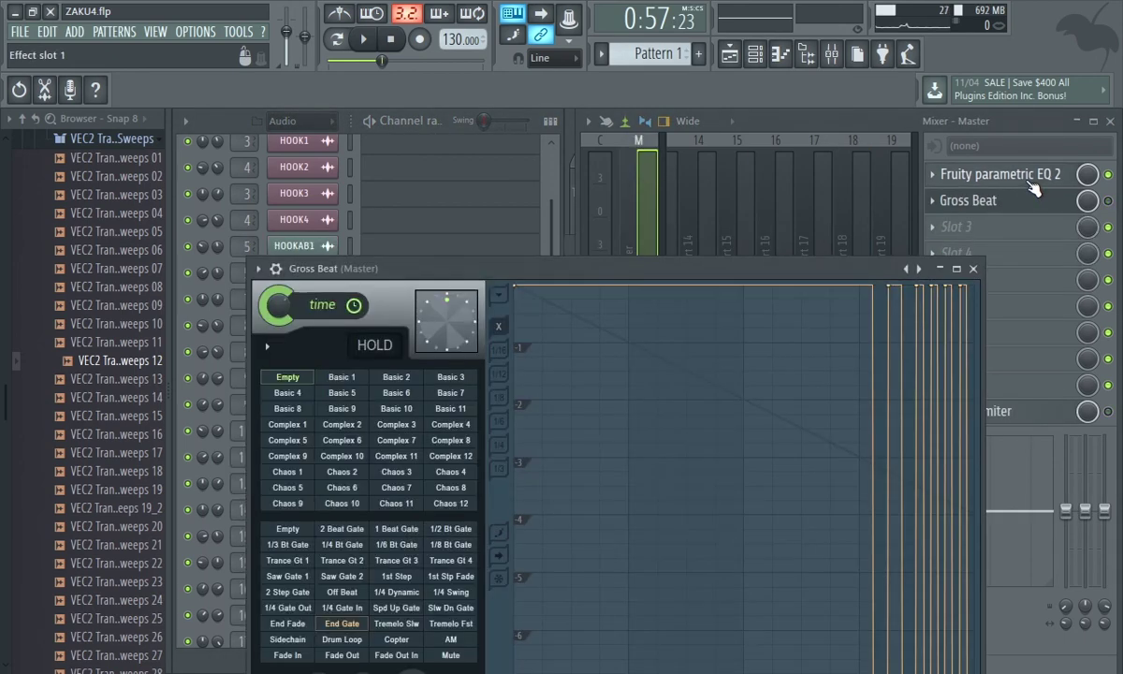
- Look back through the mixer inserts to Insert 1 and view its effect chain
left_click(693, 186)
left_click_drag(694, 186, 602, 188)
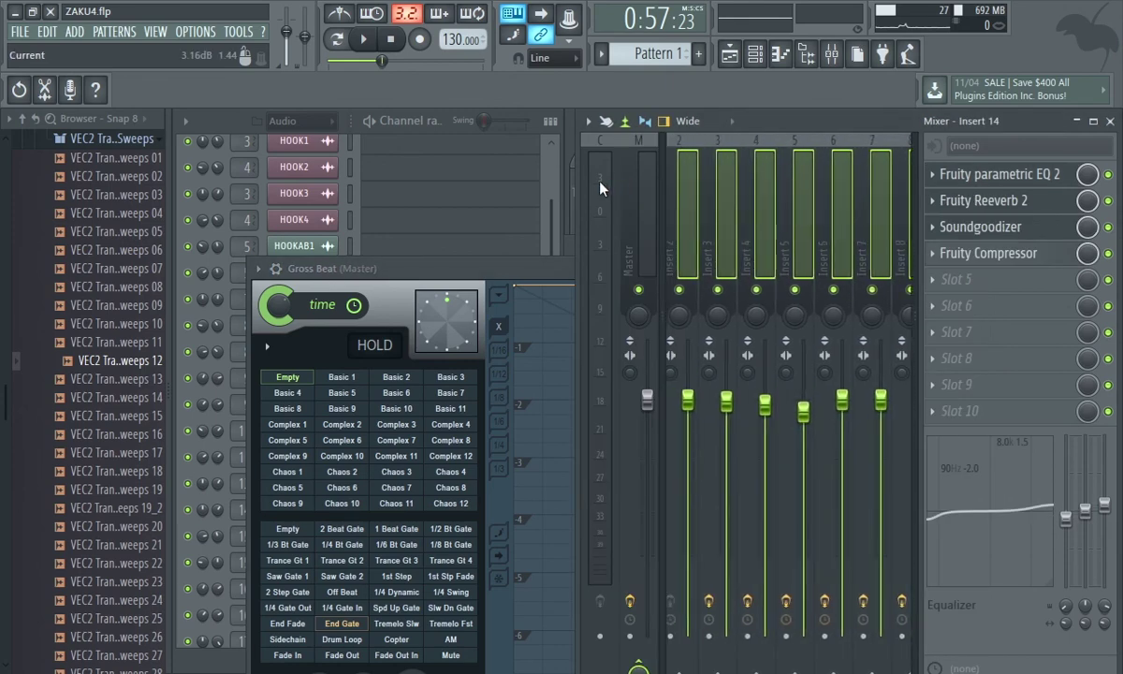
left_click(776, 210)
left_click_drag(718, 204, 592, 190)
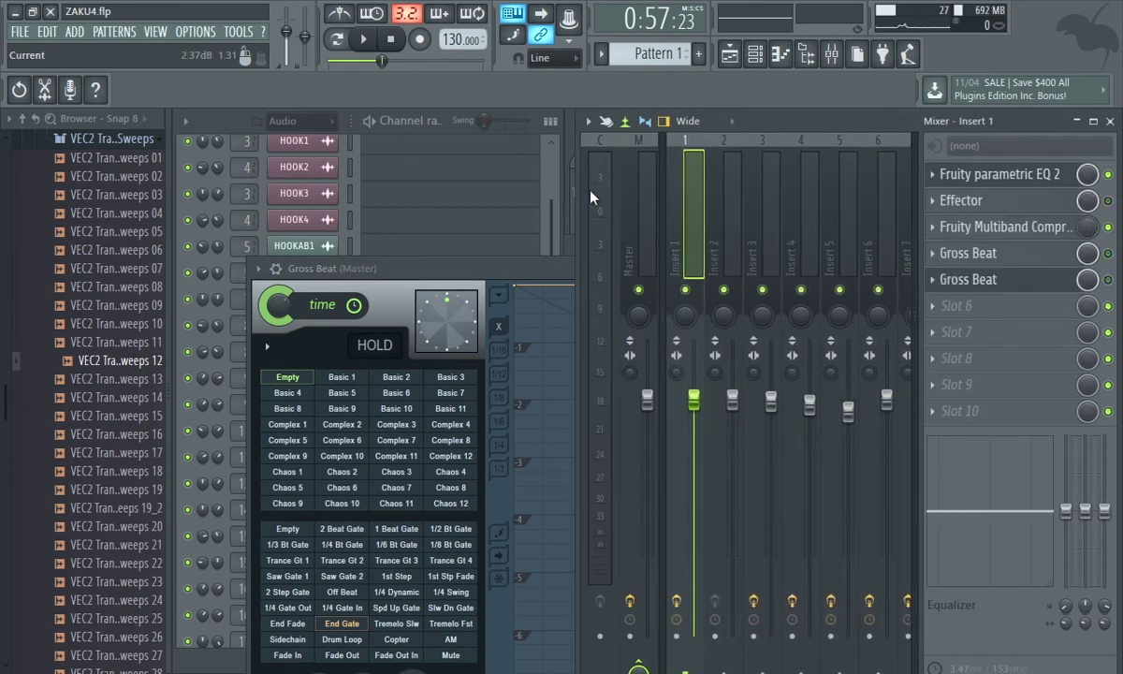
- Go back to the start of the playlist and set the playback position to 2:08:04, just before the INTRO vocals
left_click(206, 117)
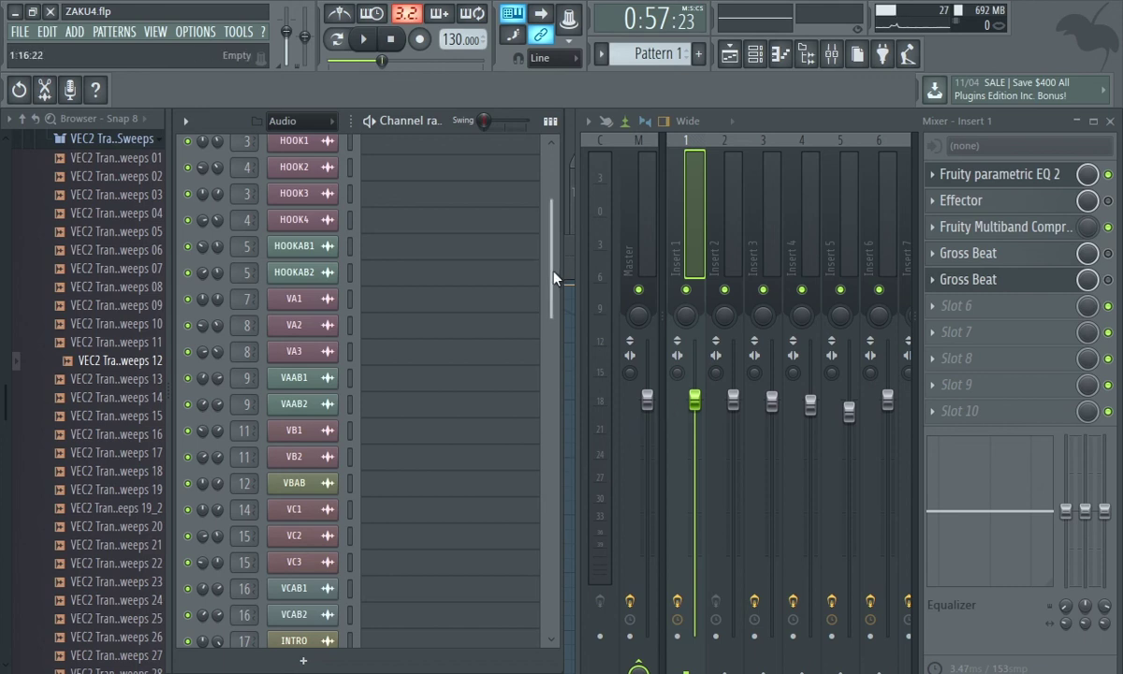
left_click_drag(554, 278, 662, 125)
left_click(729, 54)
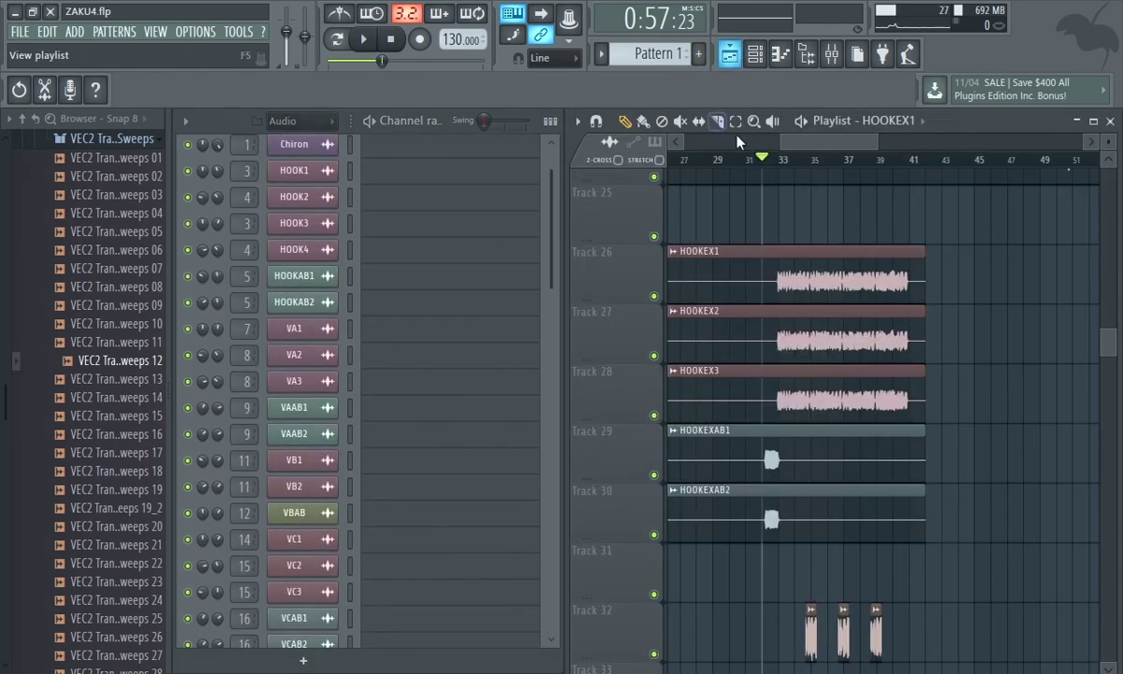
left_click_drag(785, 142, 515, 105)
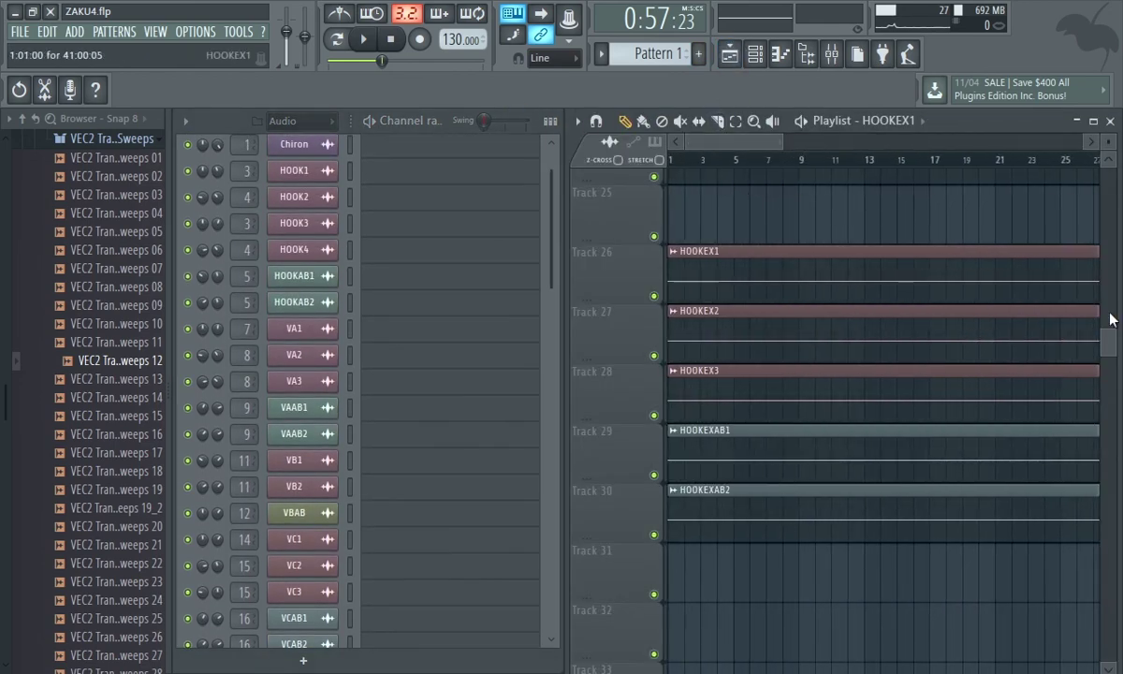
left_click_drag(1111, 347, 1109, 177)
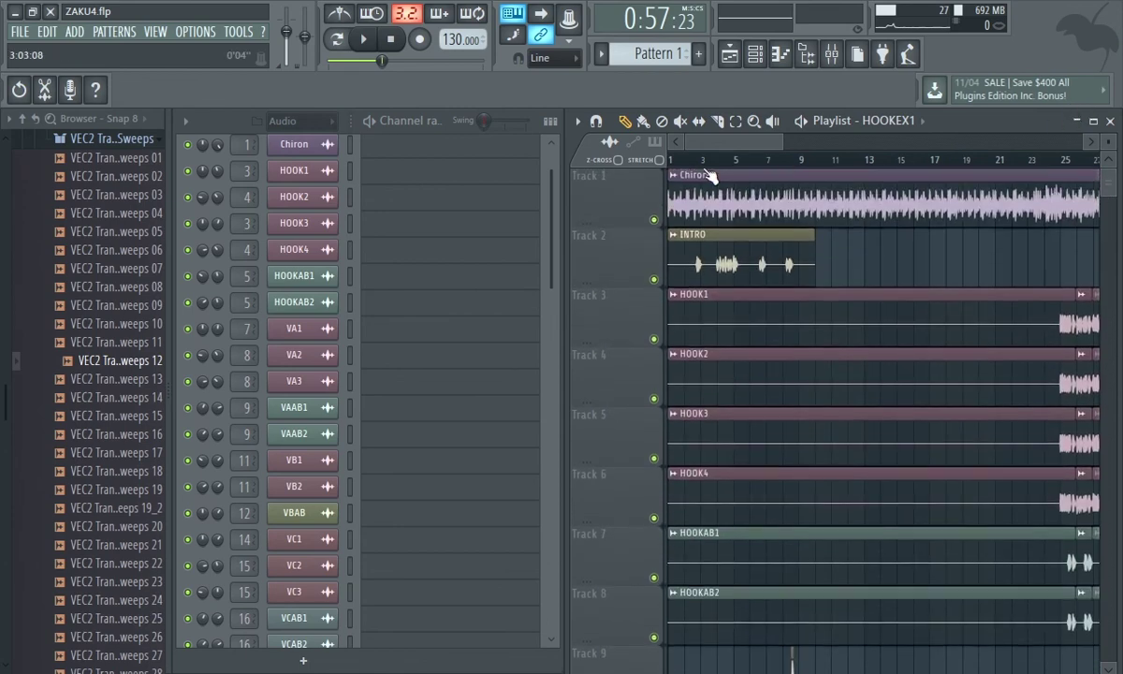
left_click(700, 163)
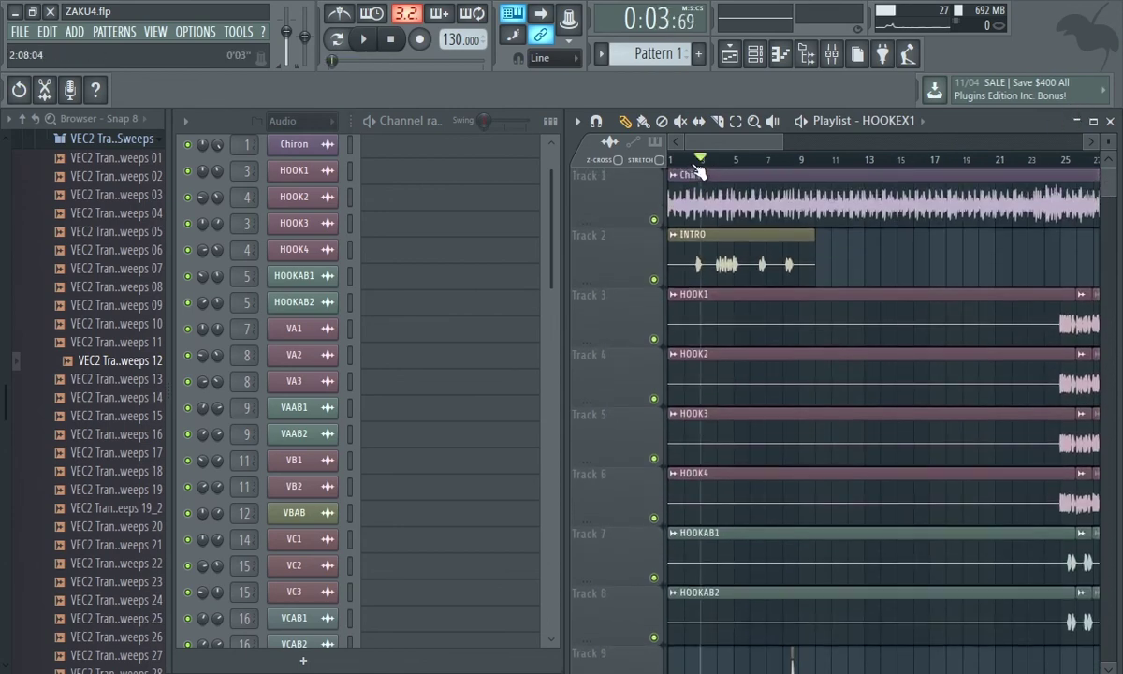
- Play the intro, bring up the INTRO channel's effect chain on Insert 17 in the mixer and stop playback
key("space")
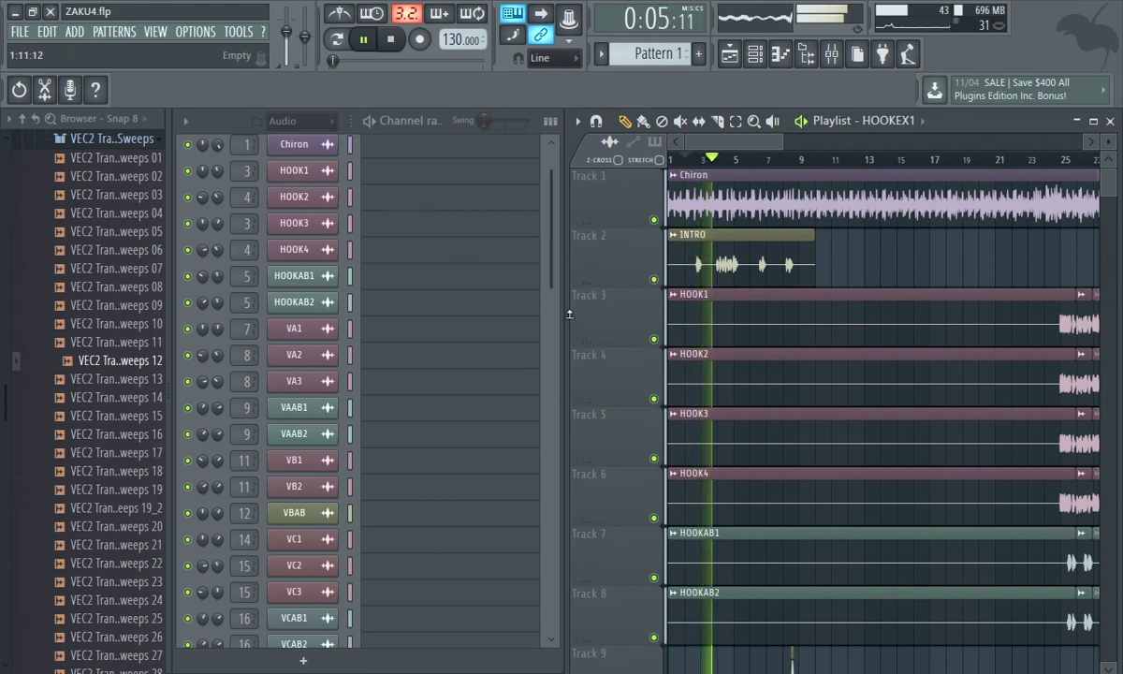
scroll(536, 515, "down", 10)
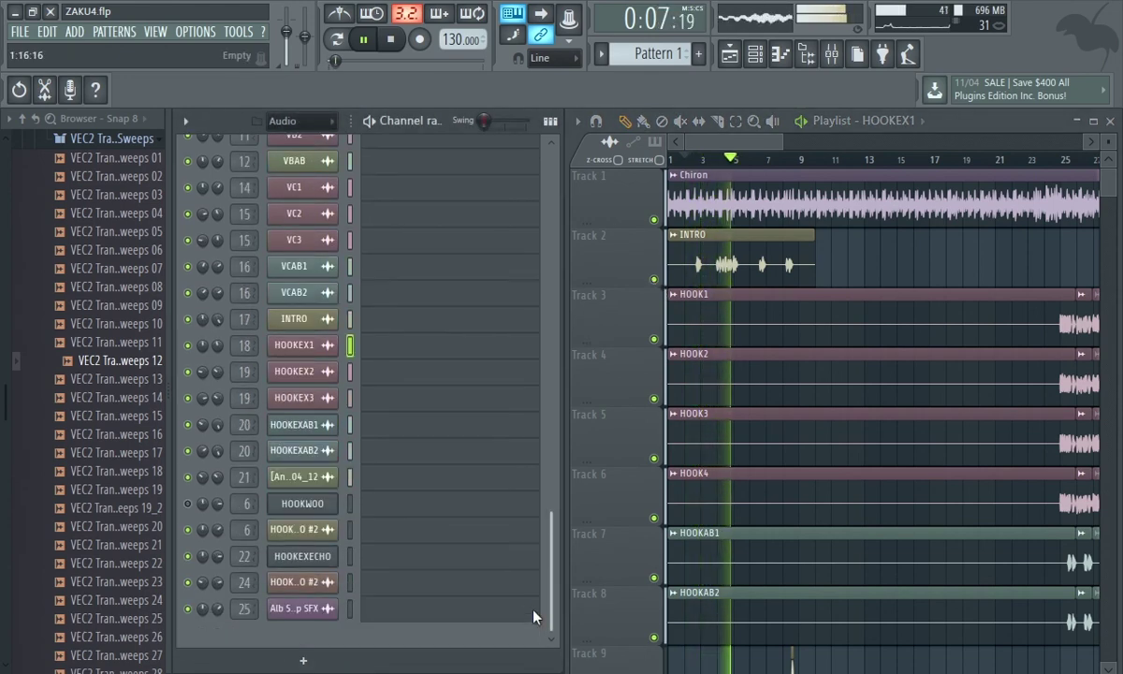
scroll(381, 491, "up", 1)
left_click(304, 329)
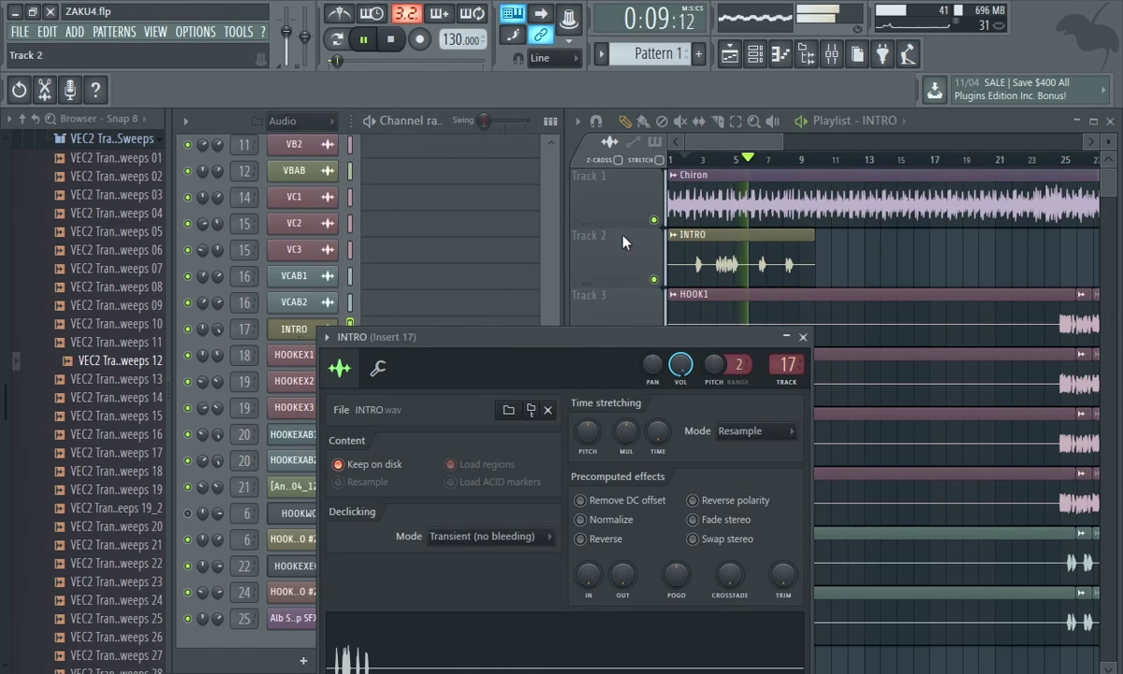
left_click(832, 54)
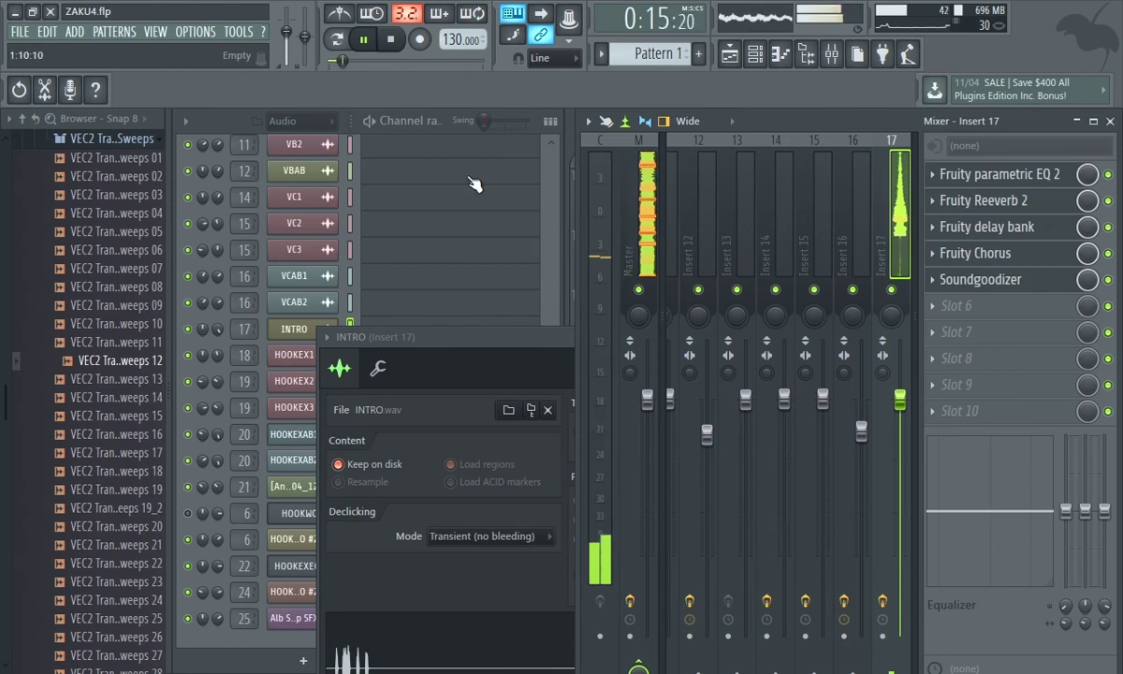
key("space")
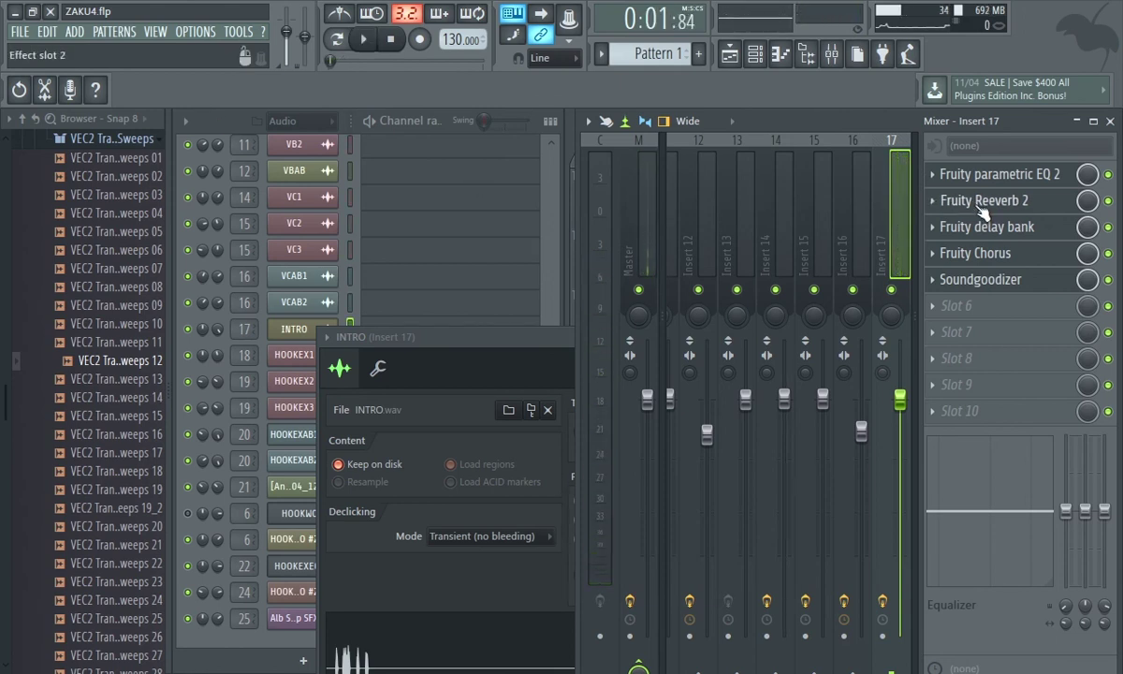
- Examine Insert 17's Fruity Reeverb 2 wet level, Soundgoodizer and Fruity parametric EQ 2 settings
left_click(980, 206)
left_click(980, 207)
left_click(980, 207)
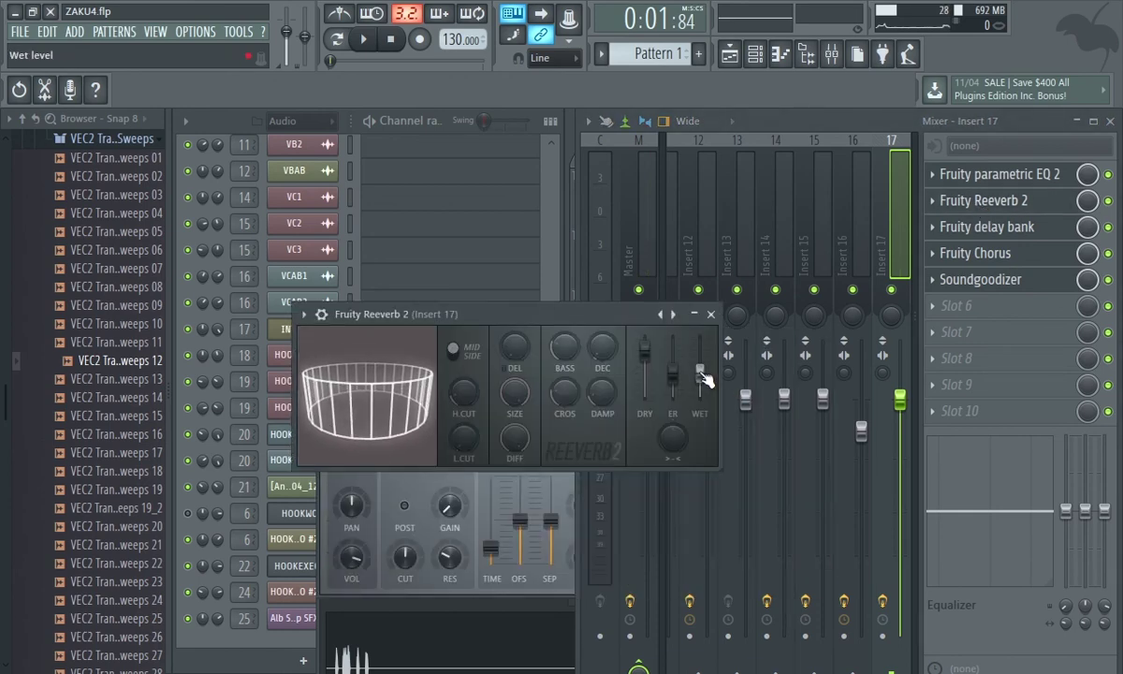
left_click_drag(699, 376, 699, 370)
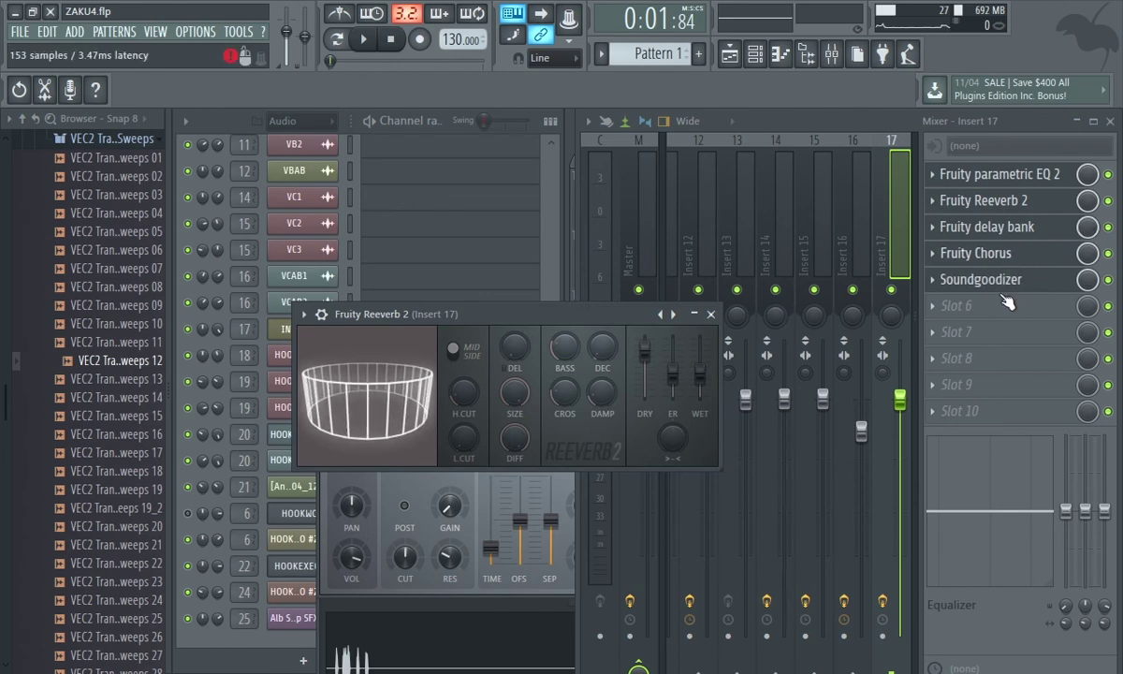
left_click(987, 286)
left_click(988, 283)
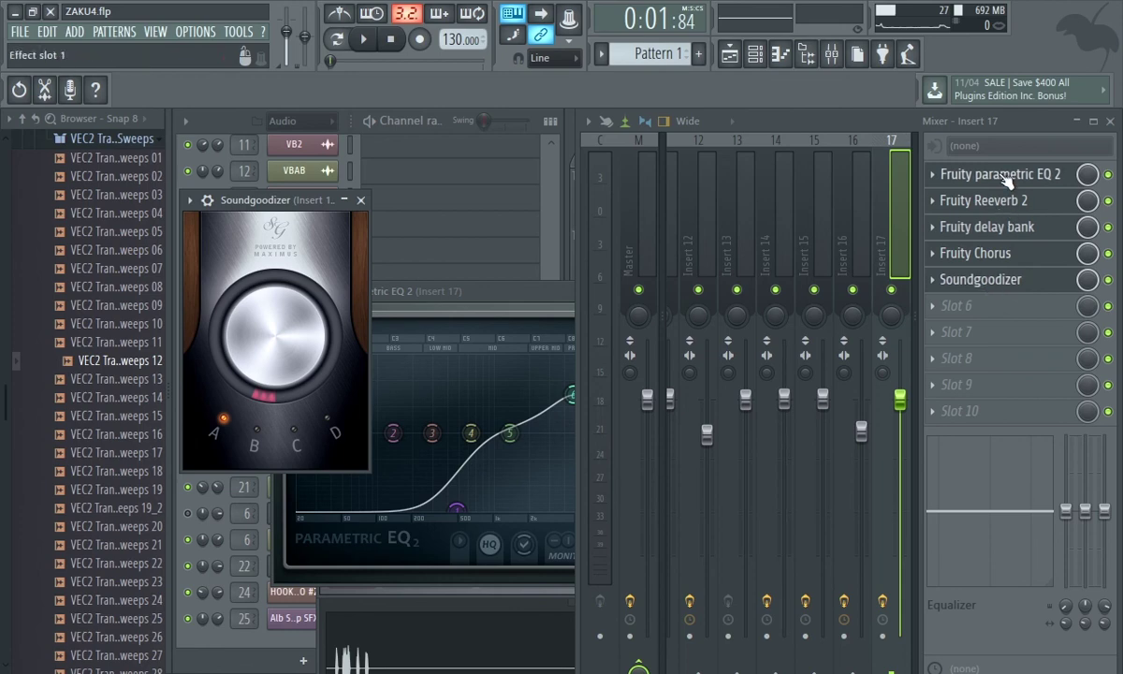
left_click(1006, 179)
left_click(1007, 180)
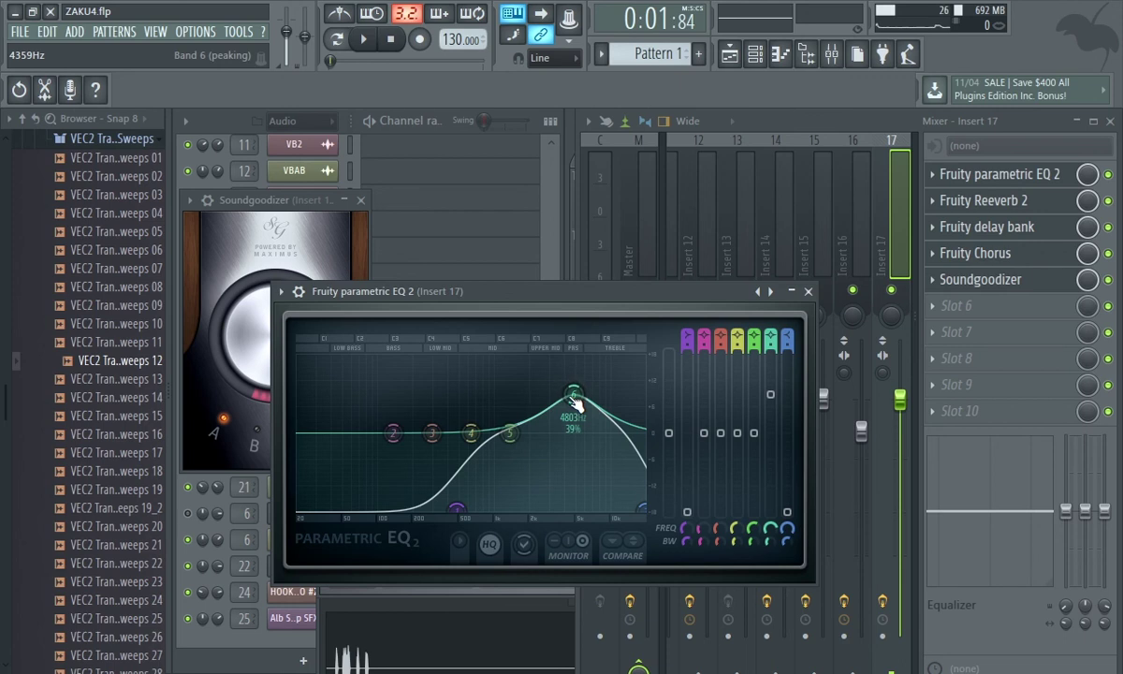
- Replay the intro with Insert 17's EQ in view, show the Gundam Wing sample's Insert 21 effect chain and stop playback
key("space")
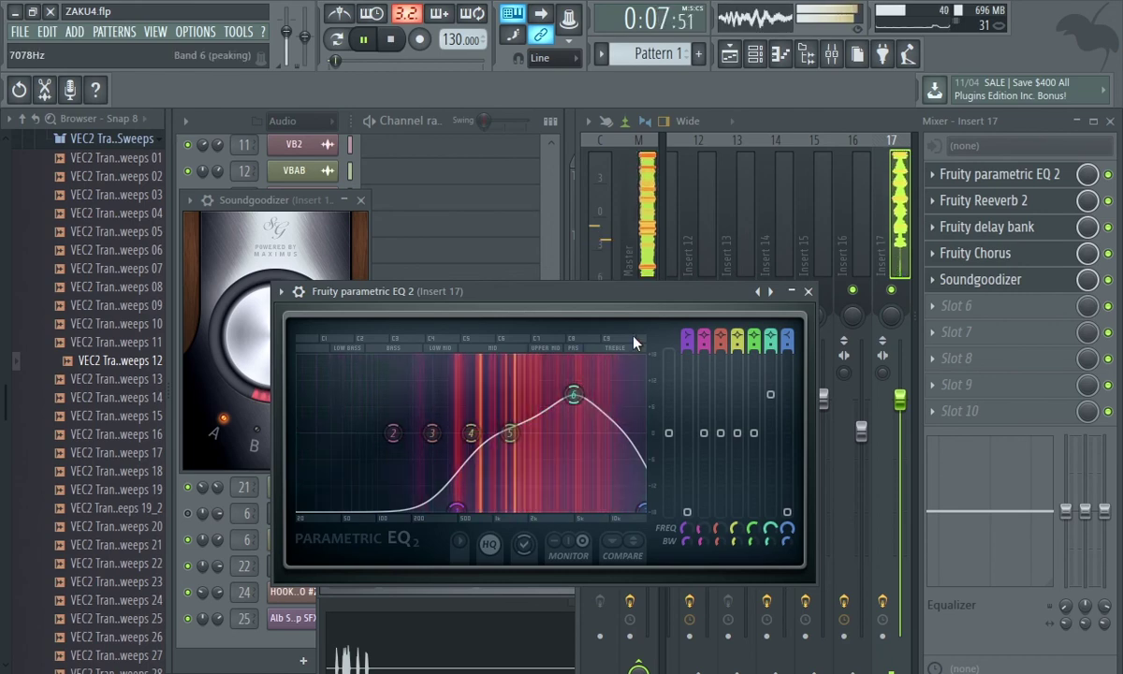
left_click(555, 173)
left_click_drag(555, 206, 573, 588)
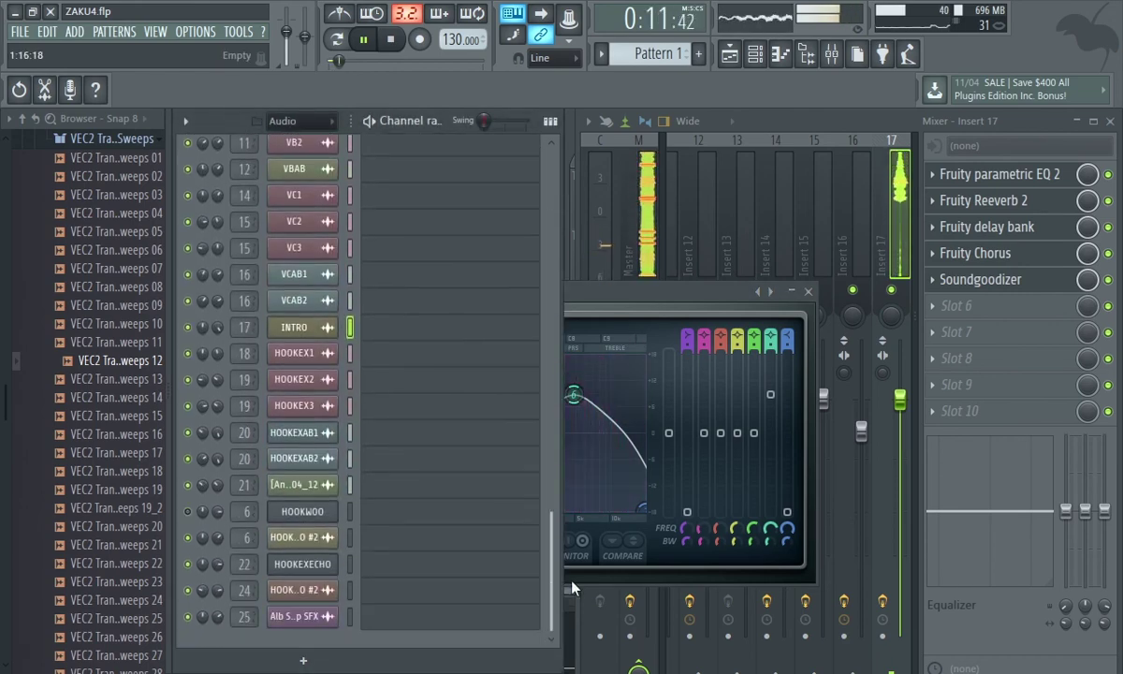
left_click(294, 483)
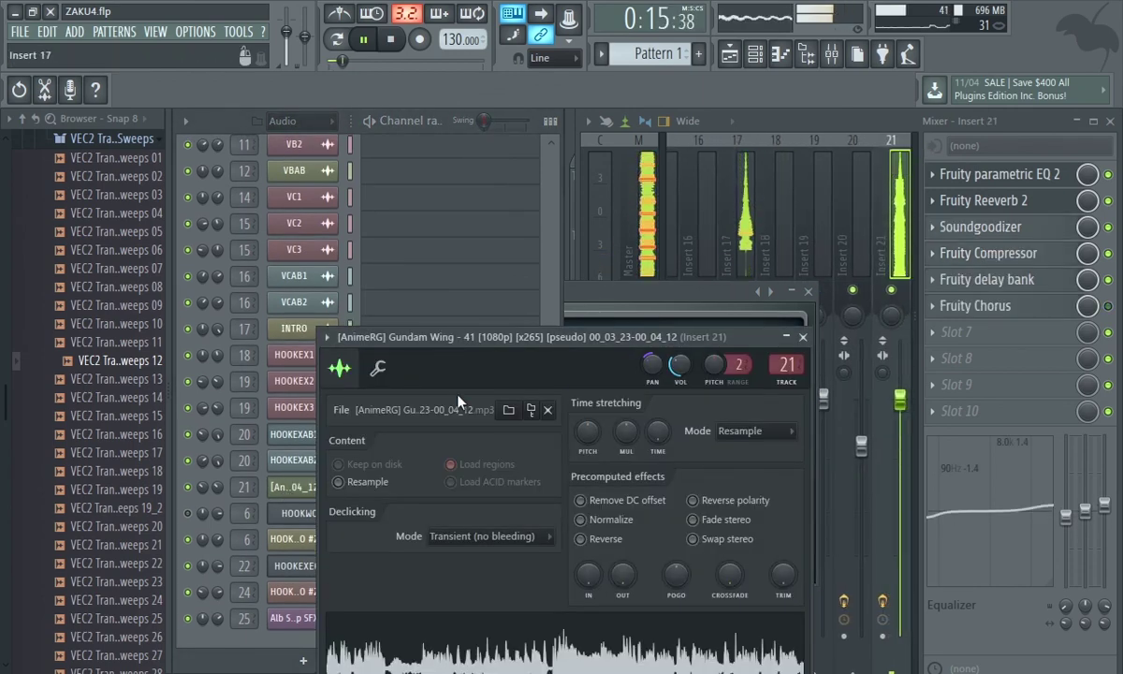
key("space")
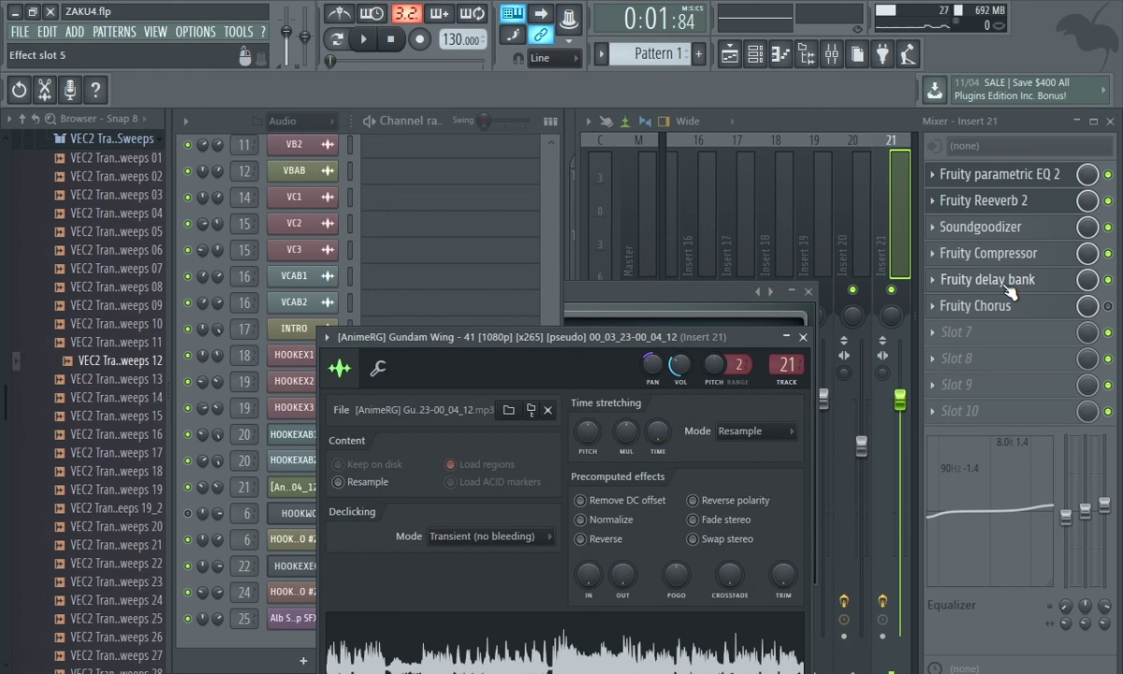
- Look through the whole channel list from Chiron down to the Alb S..p SFX channel
left_click(556, 301)
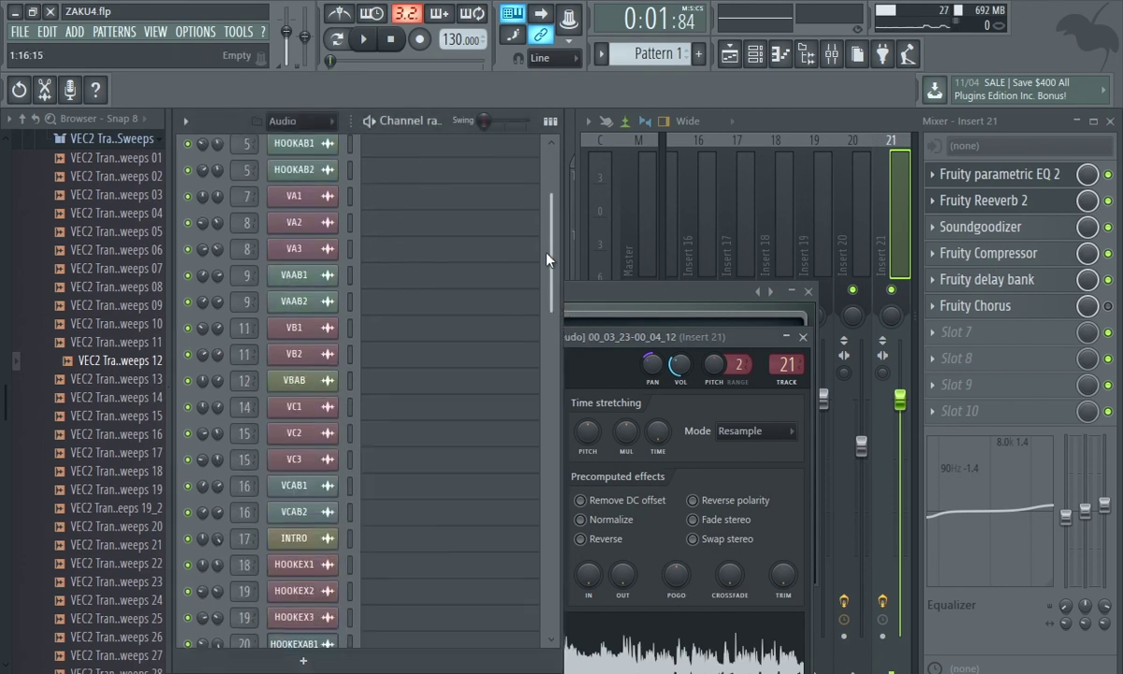
scroll(524, 187, "up", 5)
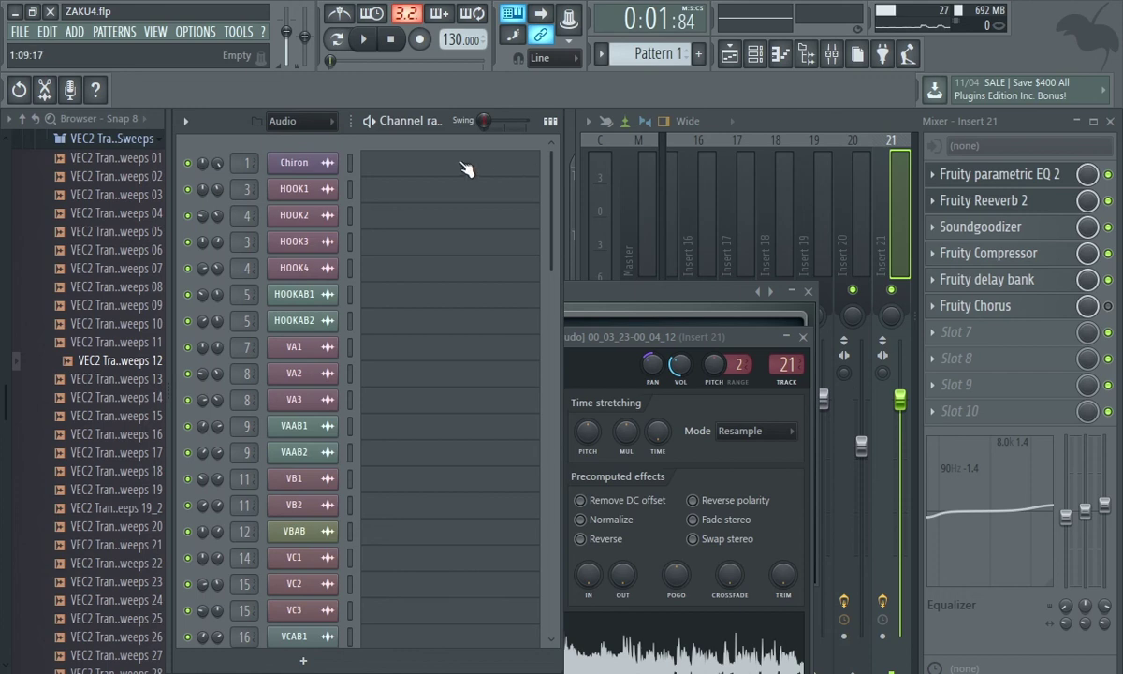
left_click_drag(550, 194, 538, 596)
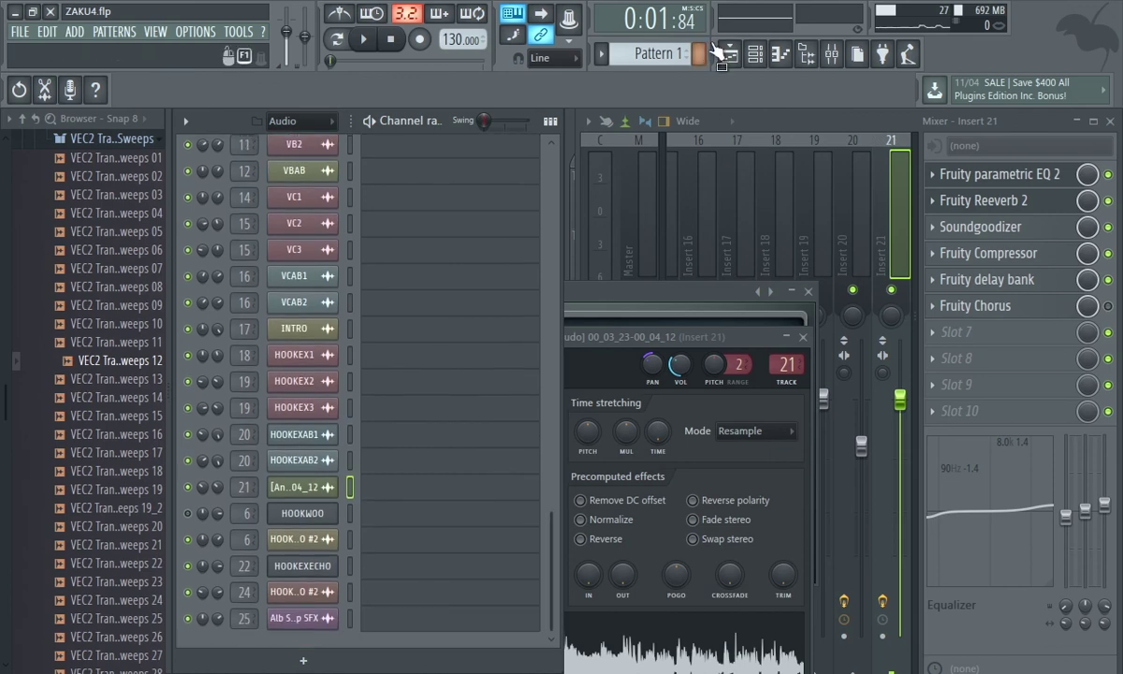
- Examine the full song arrangement in the playlist, from the INTRO track down to the Gundam Wing sample clips on Track 37
left_click(731, 54)
left_click(754, 121)
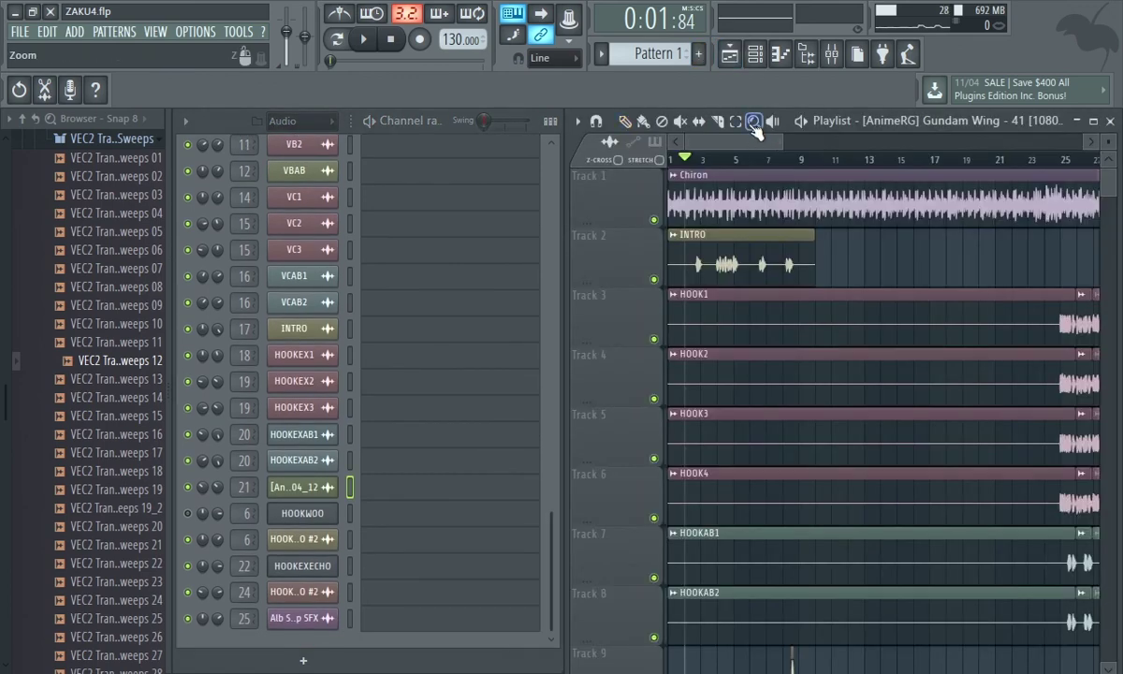
right_click(833, 251)
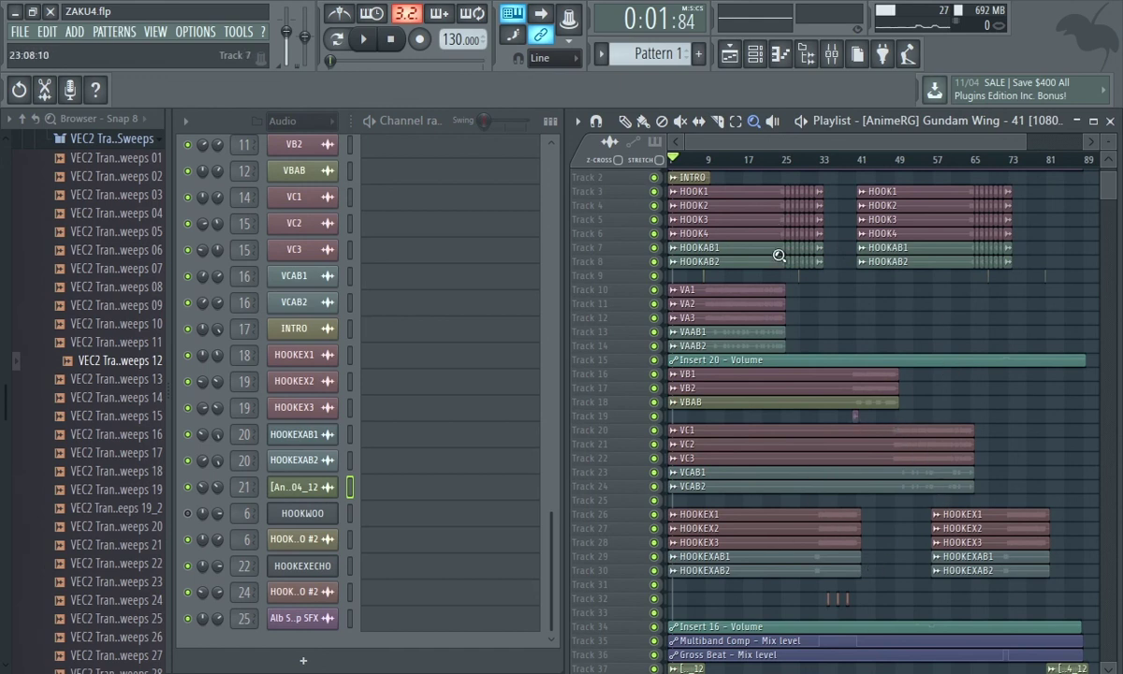
left_click(629, 123)
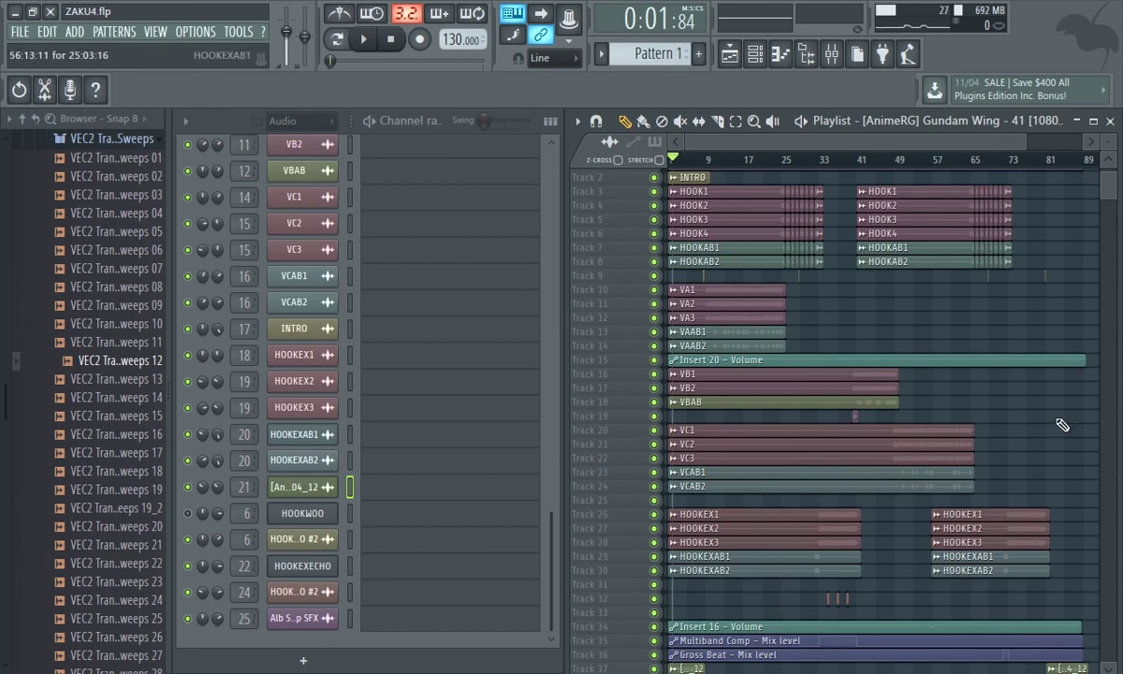
scroll(860, 508, "down", 5)
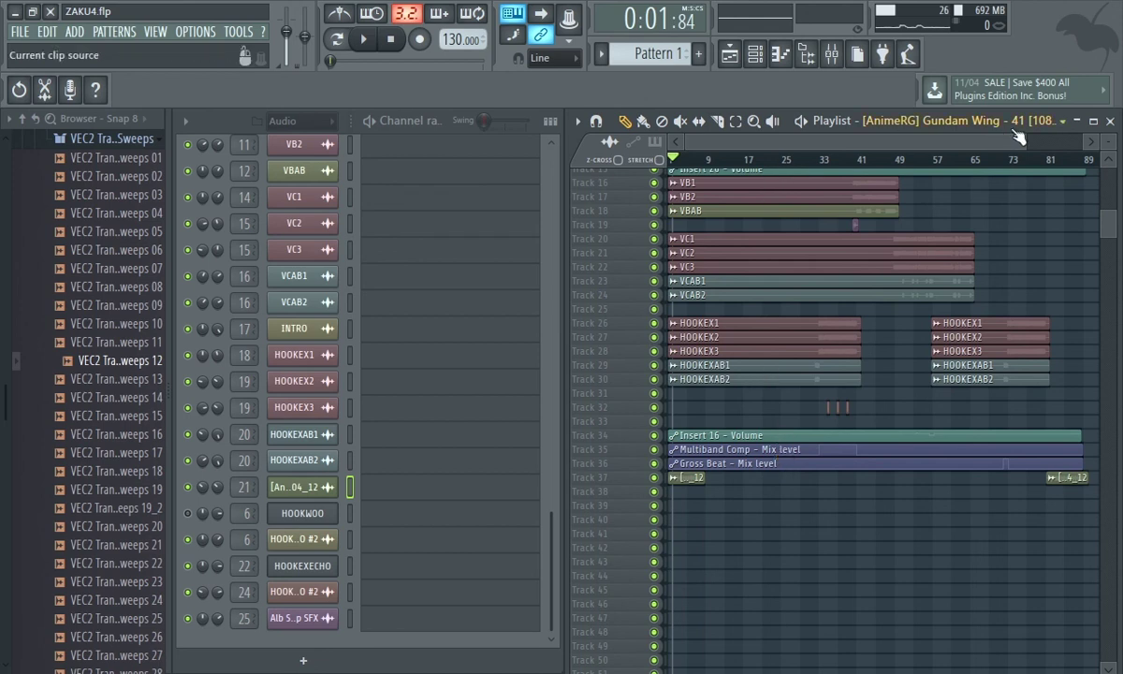
- Close the playlist and exit the program without saving changes to ZAKU4.flp
left_click(1110, 122)
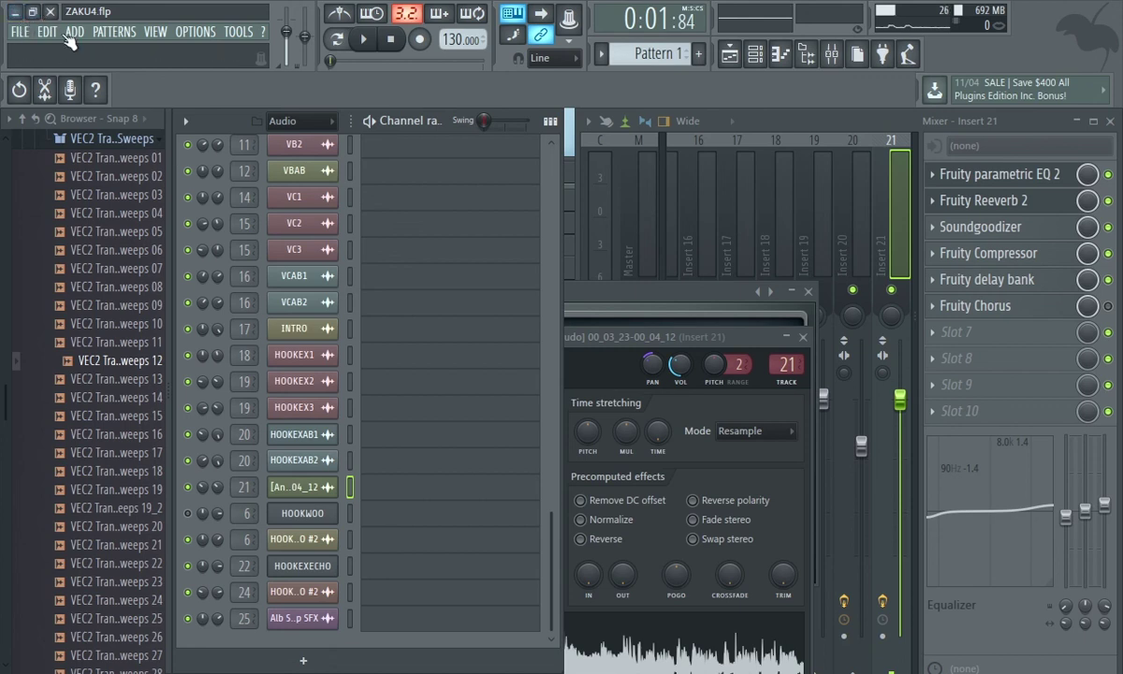
left_click(50, 11)
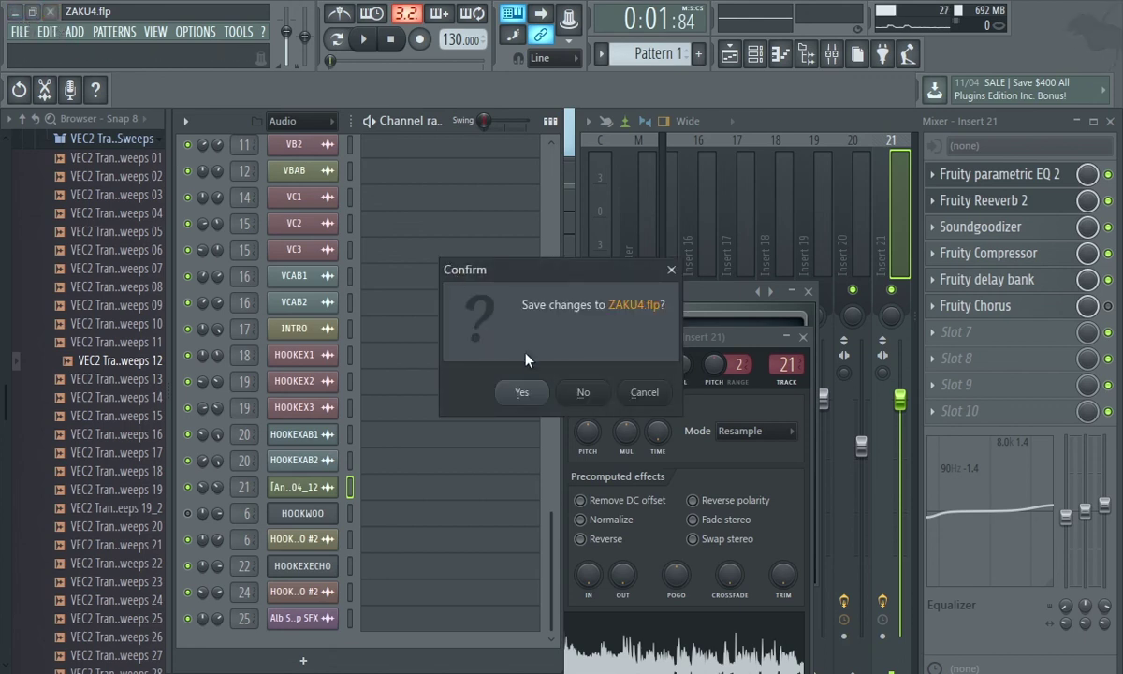
left_click(584, 393)
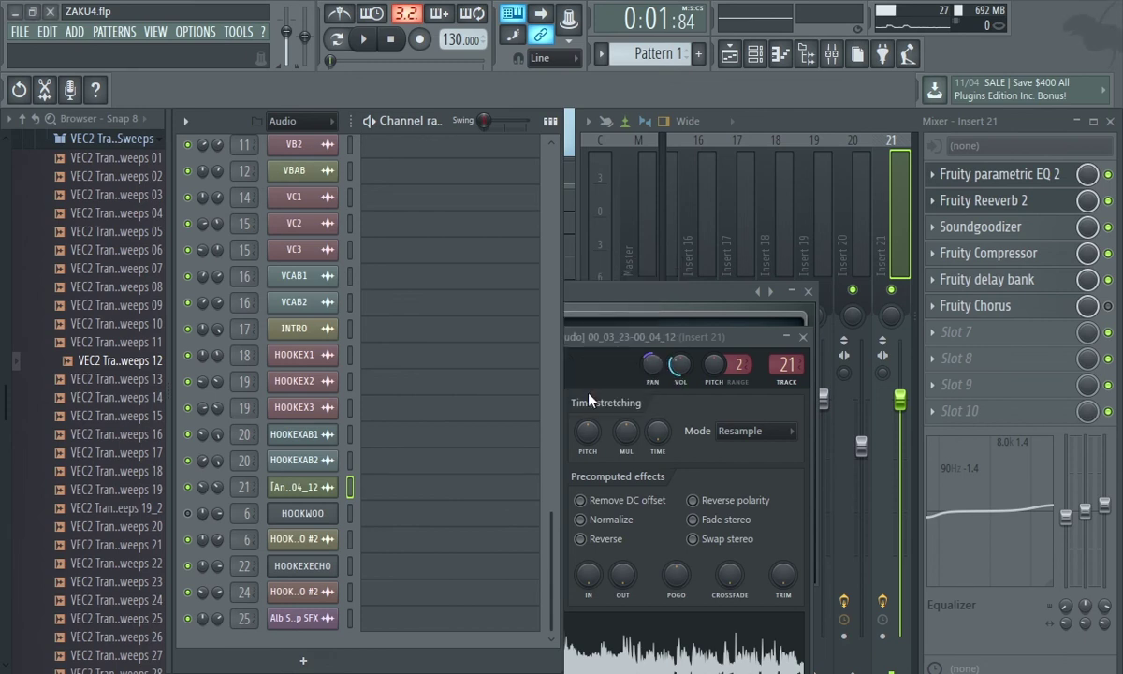